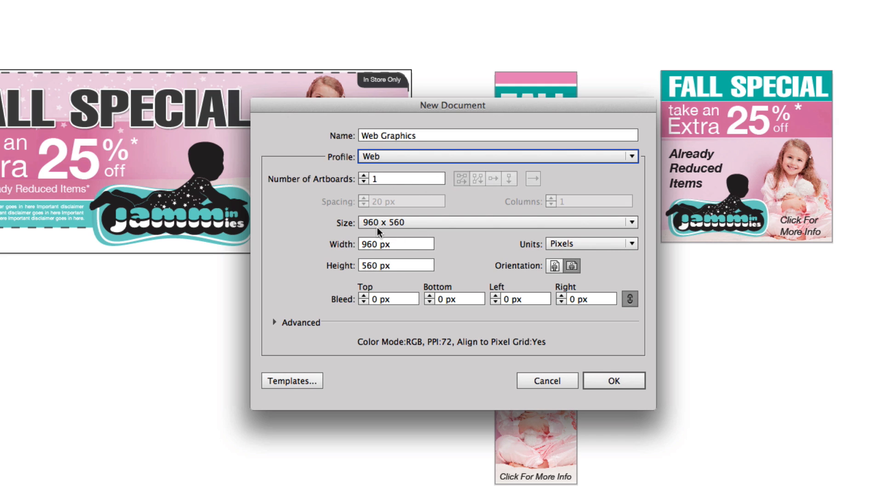
Step: Create the Web Graphics document with a width of 700 px and a height of 267 px
left_click(400, 247)
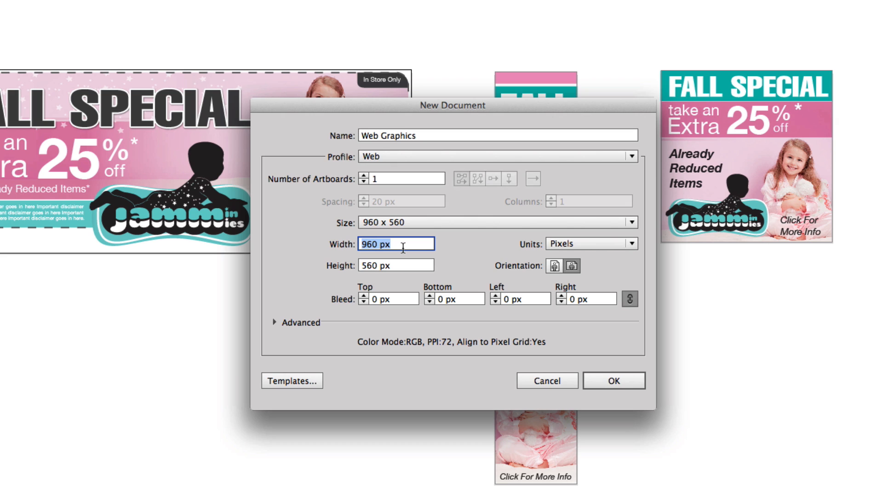
type("700")
key("Tab")
type("267")
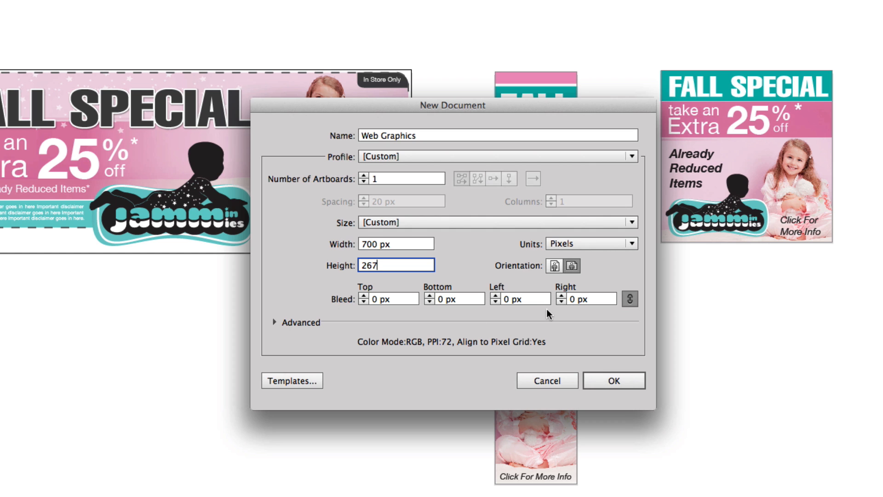
left_click(613, 380)
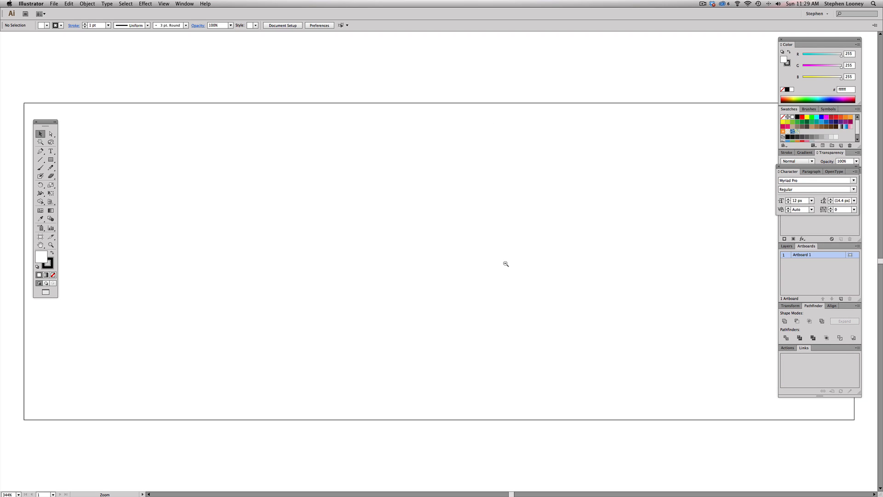
Step: Draw a rectangle 120 px wide and 600 px high to the right of the artboard, aligned with its top edge
left_click(506, 264, "alt+super")
left_click(506, 264, "alt+super")
left_click(506, 264, "alt+super")
left_click(506, 264, "alt+super")
left_click(506, 264, "alt+super")
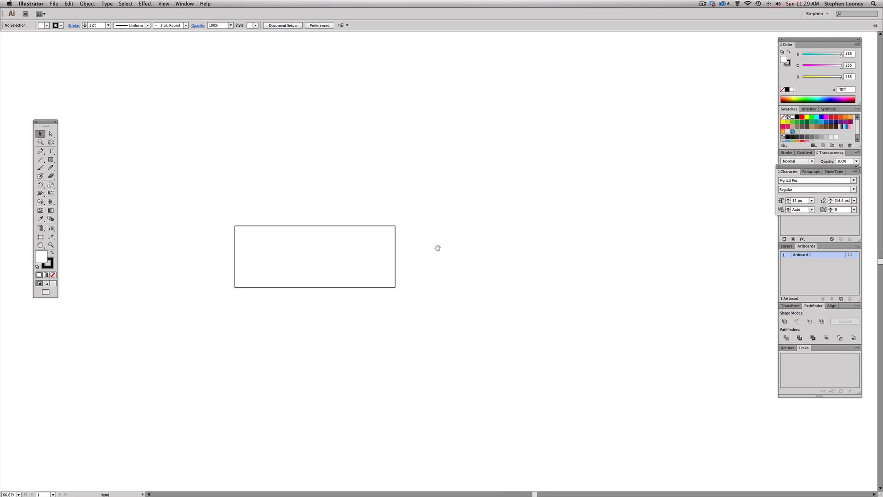
key("super+1")
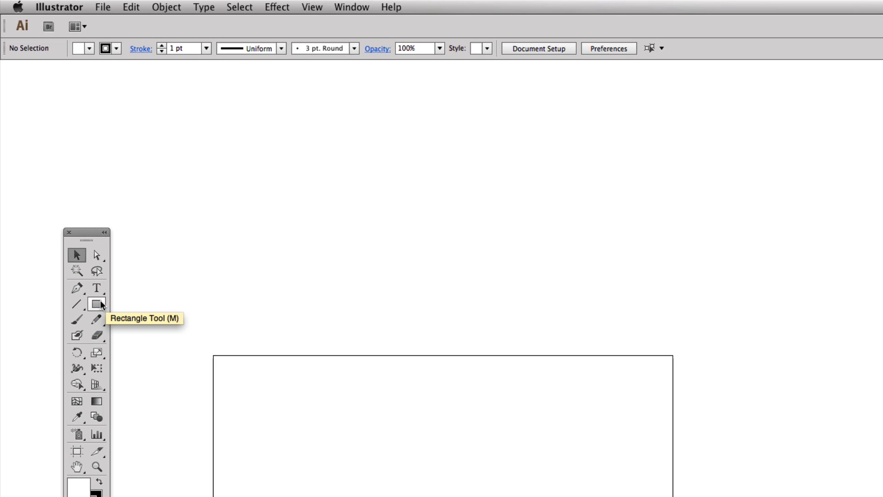
left_click(100, 304)
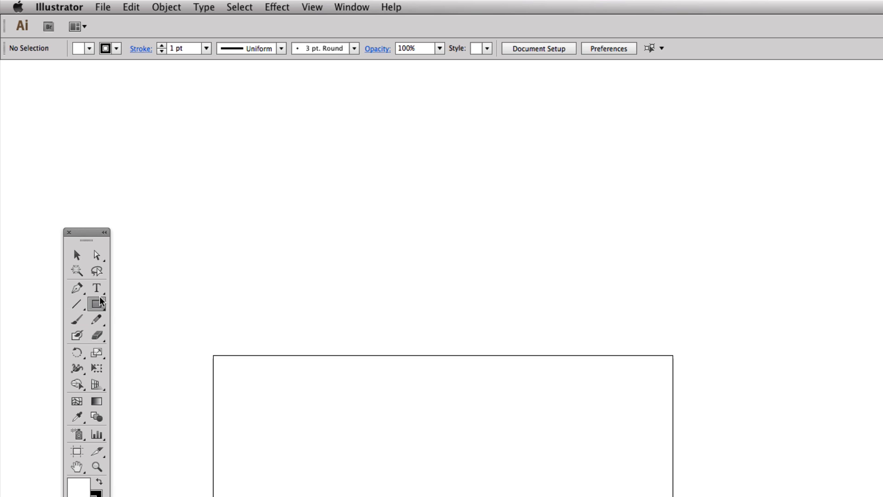
left_click(811, 361)
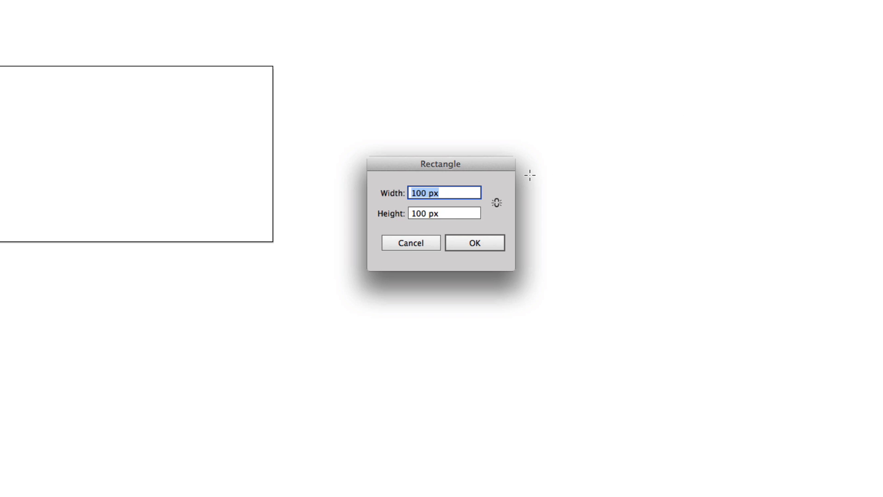
type("120")
key("Tab")
type("600")
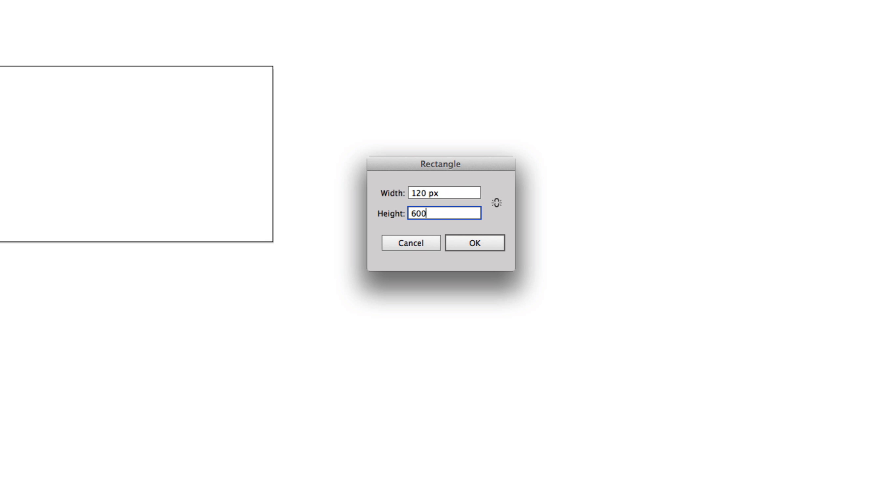
key("Return")
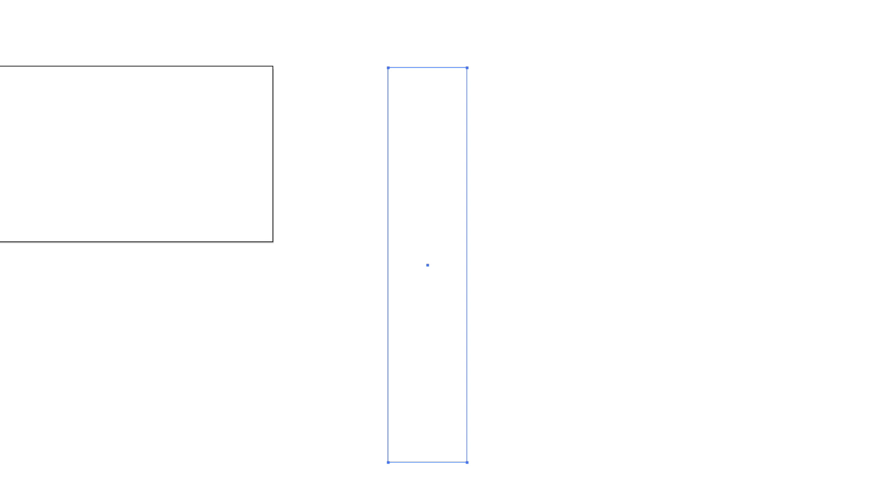
key("v")
key("ctrl+shift+a")
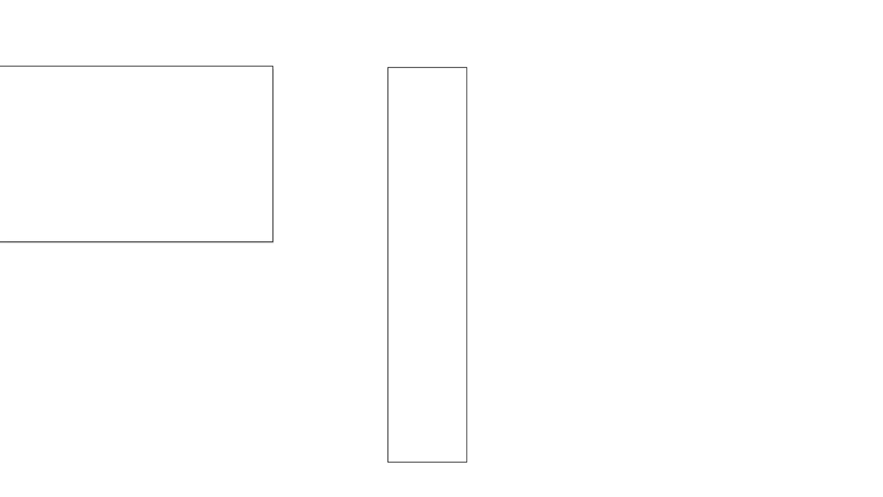
Step: Draw a 250 by 250 px square to the right of the tall rectangle
left_click(625, 68)
type("250")
key("Tab")
type("250")
key("Return")
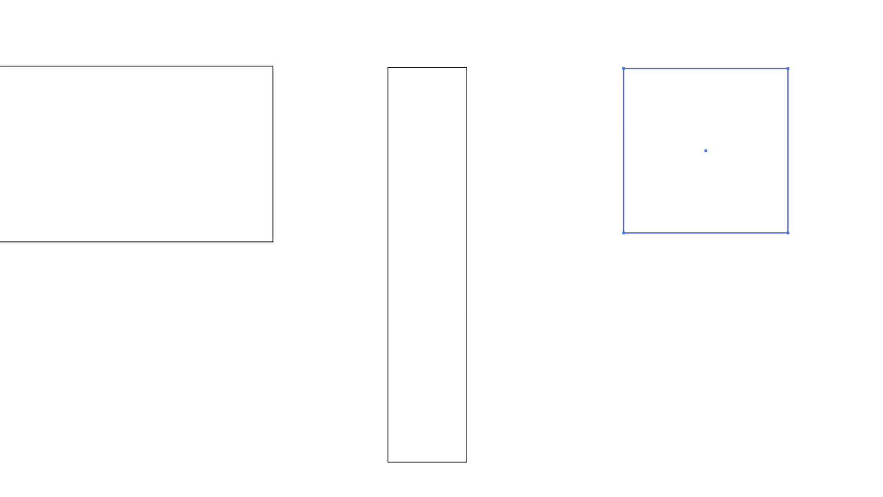
Step: Move the square left so it sits closer to the tall rectangle
left_click(39, 135)
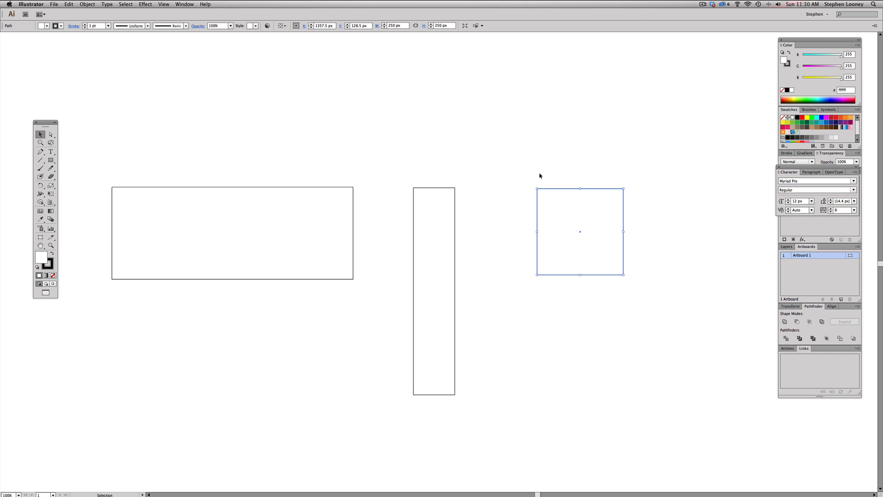
left_click_drag(595, 239, 550, 233)
left_click(681, 303)
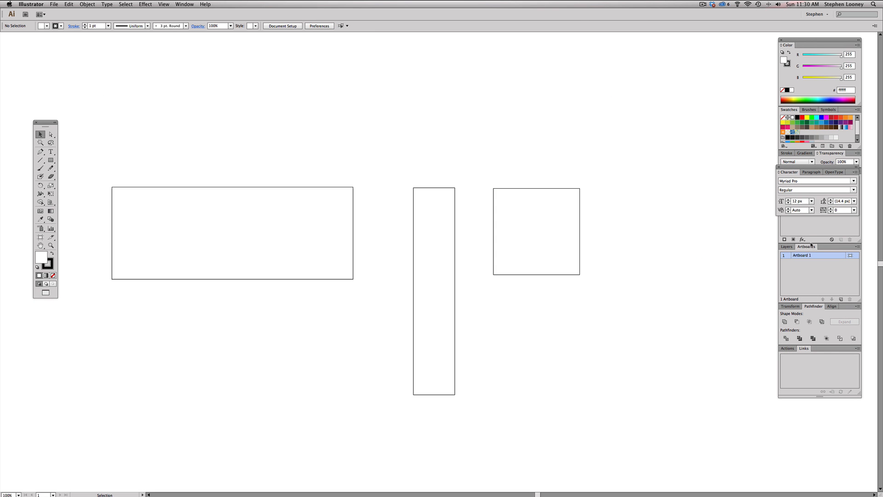
left_click_drag(604, 249, 635, 251)
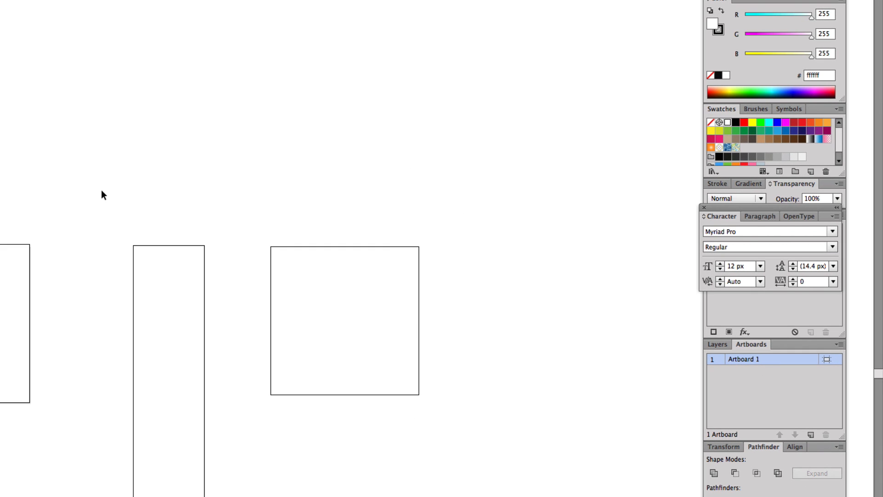
Step: Select the tall rectangle and the square, shift them slightly up and left, and convert them to artboards
left_click_drag(99, 189, 373, 469)
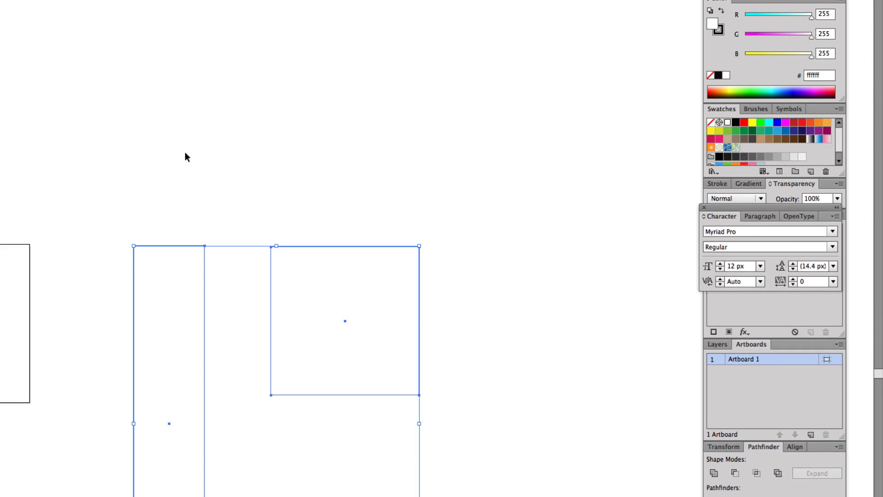
left_click_drag(176, 261, 171, 256)
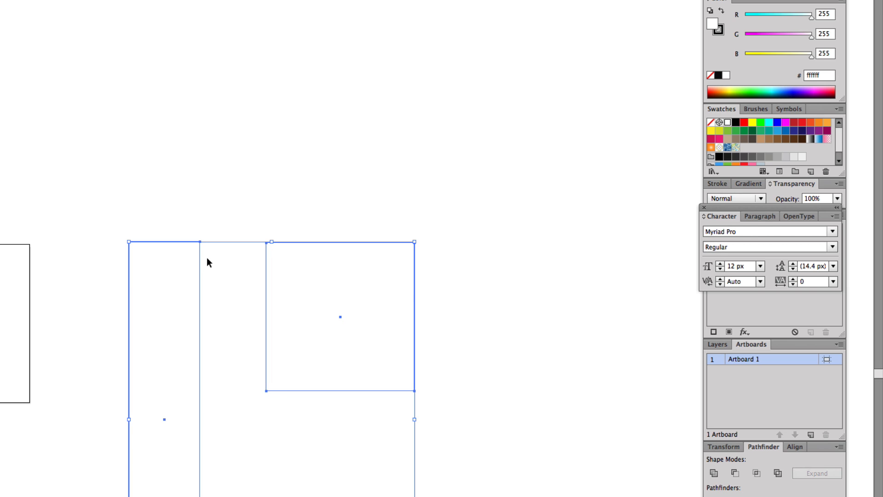
left_click(166, 6)
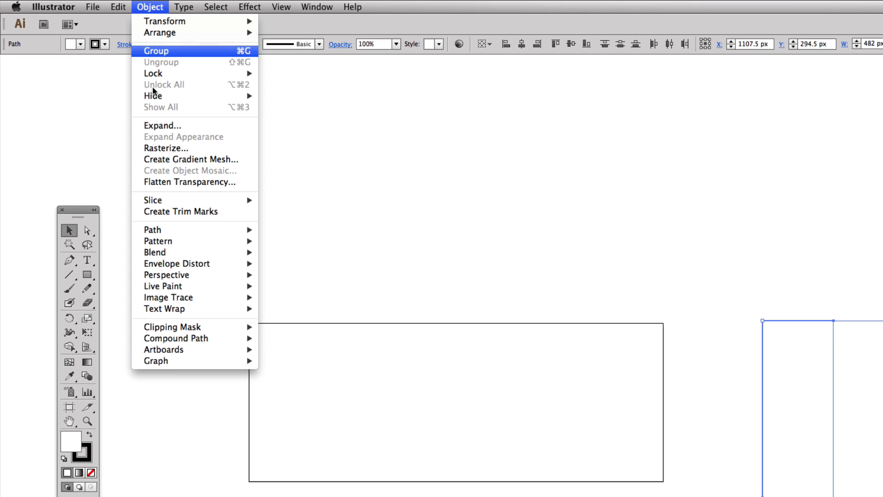
mouse_move(183, 350)
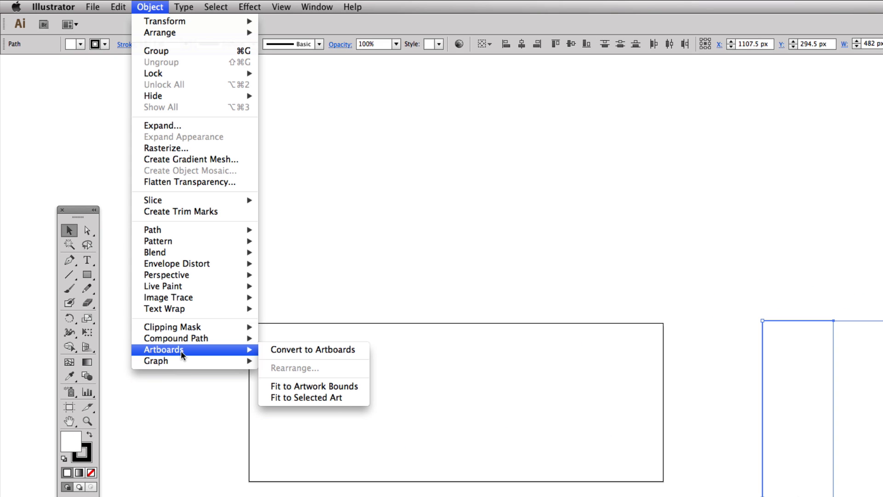
left_click(341, 353)
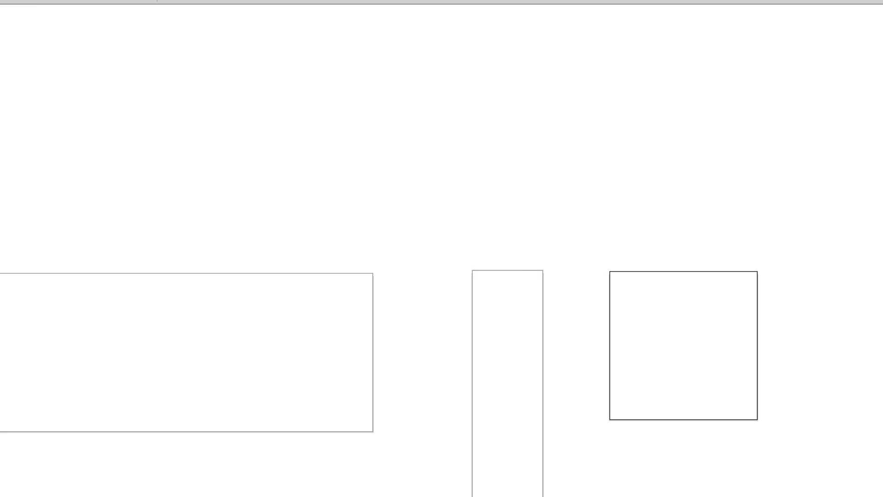
left_click(745, 329)
left_click(746, 340)
left_click(743, 350)
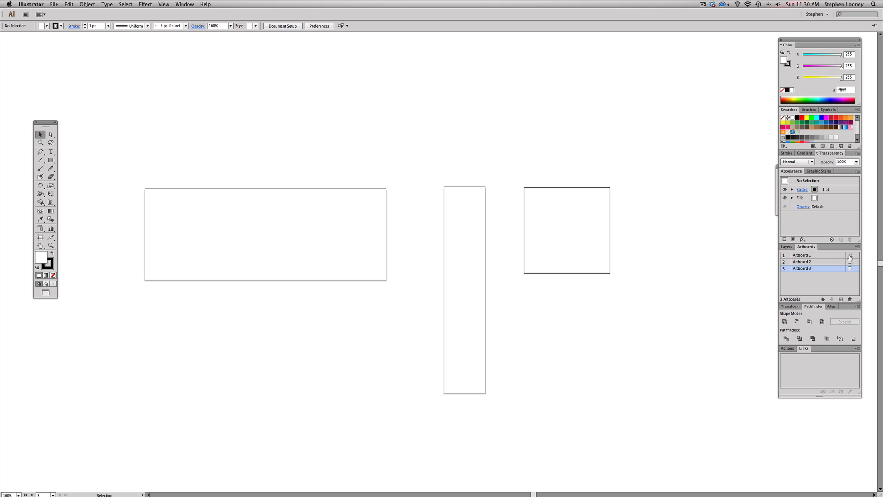
Step: Edit the artboards, repositioning Artboard 2 and Artboard 3 in a row beside Artboard 1 with their tops roughly aligned
left_click(283, 26)
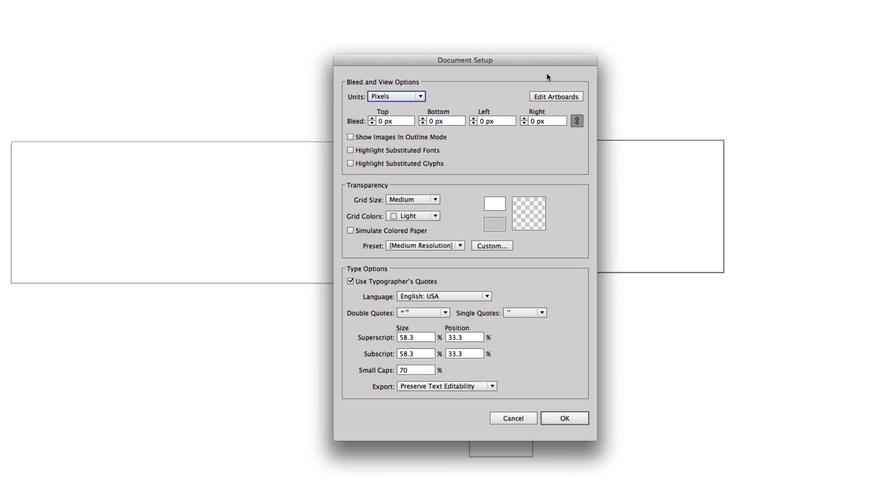
left_click(535, 103)
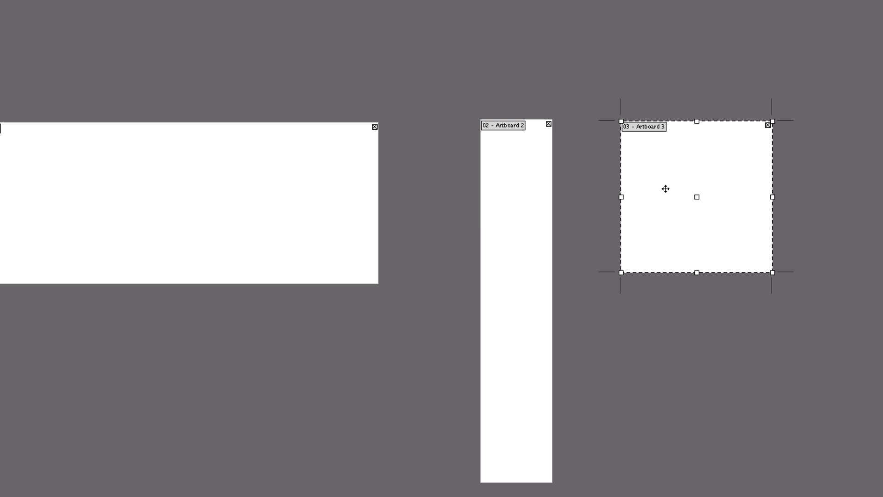
left_click_drag(698, 247, 751, 343)
left_click_drag(519, 239, 608, 84)
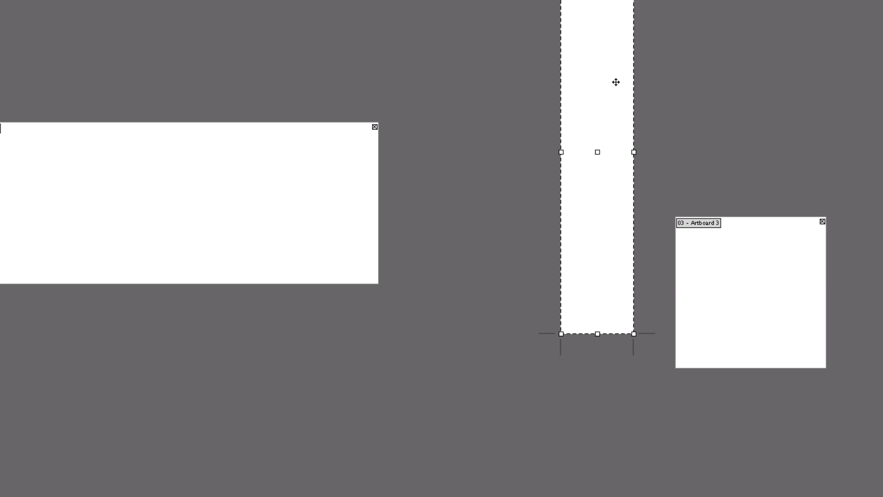
left_click_drag(611, 49, 506, 196)
left_click_drag(722, 239, 690, 179)
left_click_drag(502, 193, 511, 197)
left_click_drag(700, 197, 688, 199)
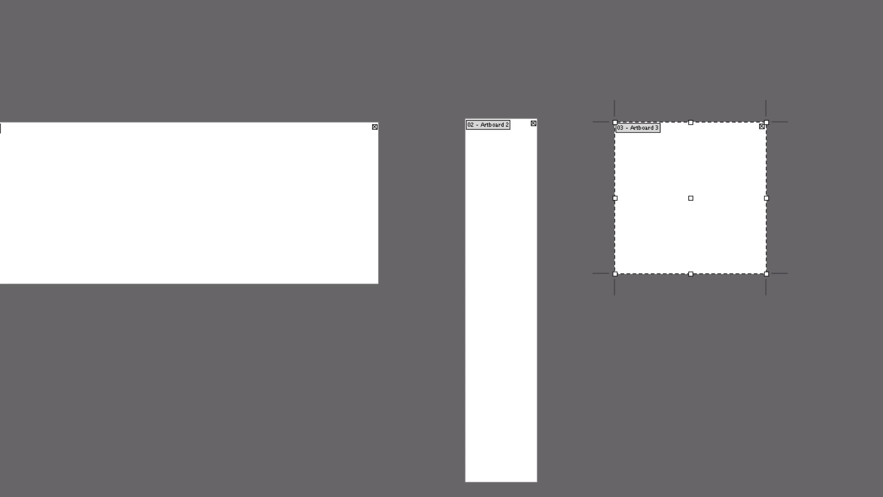
key("Escape")
Step: Copy all artwork from Letter J.ai and paste it into Web Graphics, ignoring the missing Back.psd link
left_click_drag(286, 10, 311, 7)
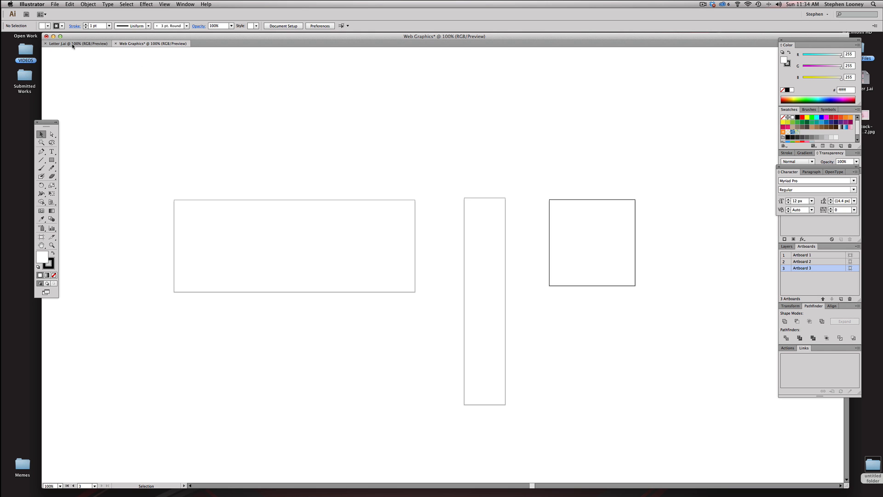
left_click(73, 44)
left_click_drag(179, 127, 751, 424)
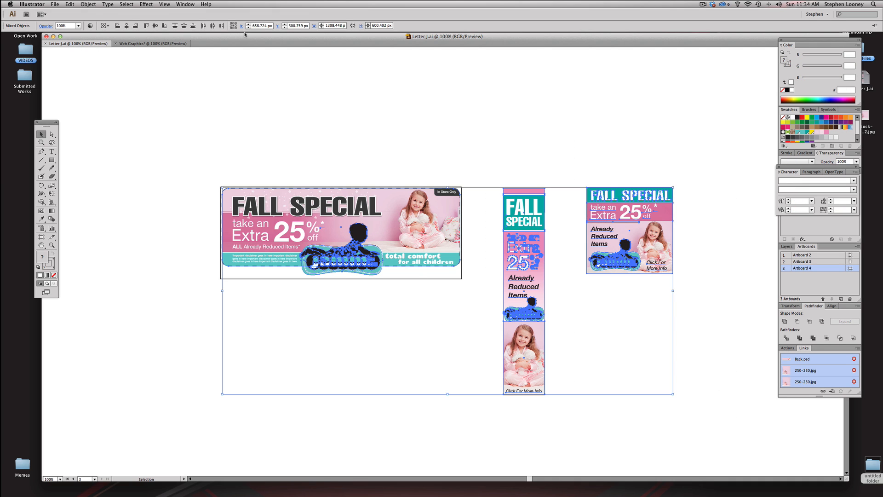
left_click_drag(181, 121, 689, 399)
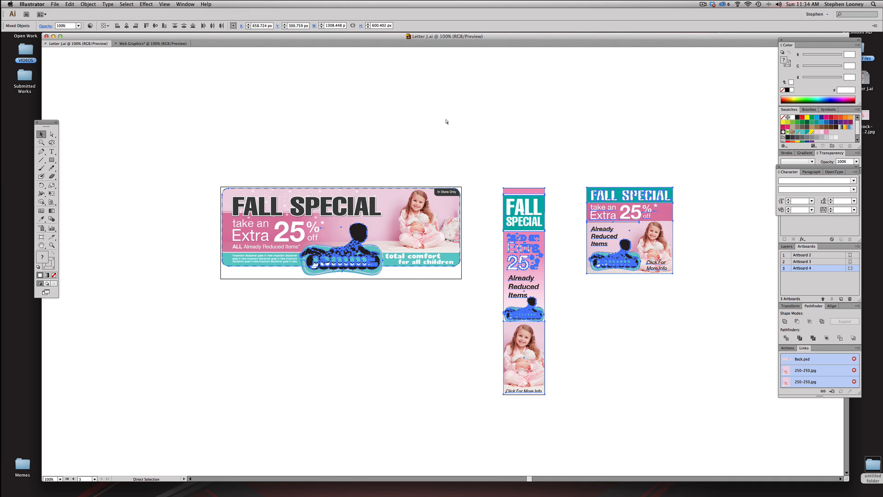
key("super+c")
left_click(152, 44)
key("super+v")
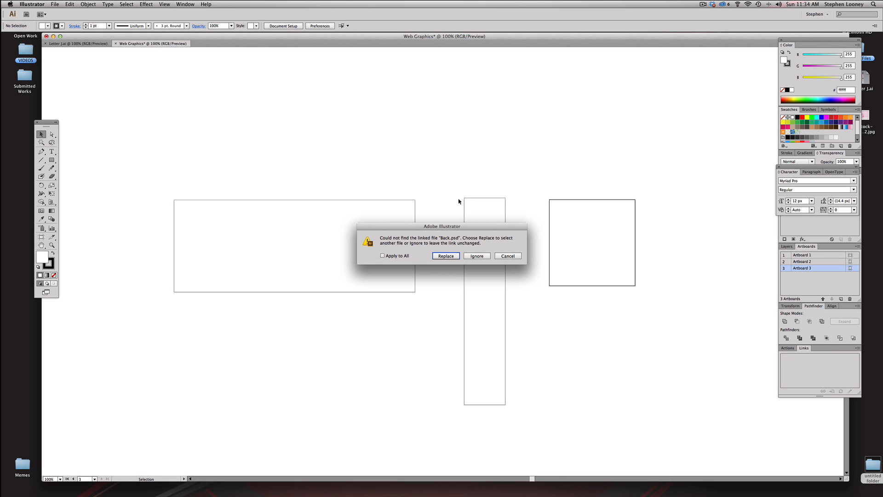
left_click(476, 255)
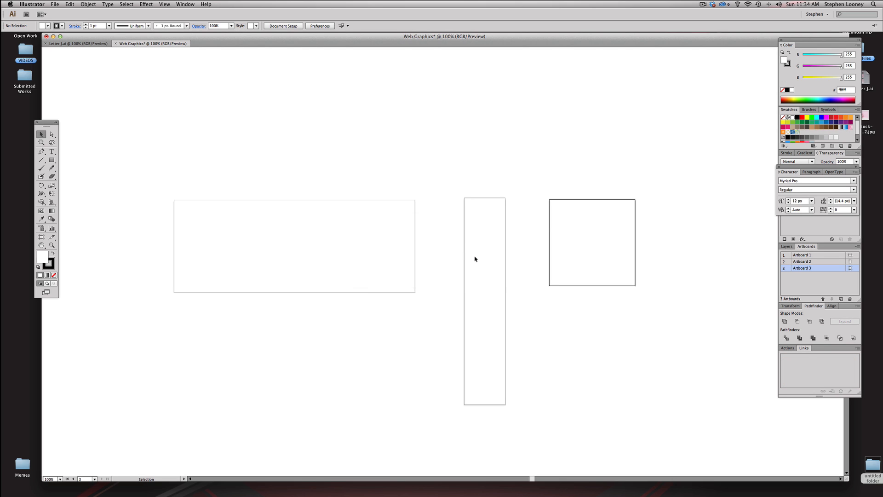
Step: Move the pasted designs off the artboards: the wide banner above Artboard 1, the tall one above Artboard 2, the square one right of Artboard 3
left_click_drag(540, 364, 451, 386)
left_click(339, 152)
left_click_drag(385, 283, 403, 161)
left_click_drag(503, 181, 624, 293)
left_click_drag(534, 206, 611, 228)
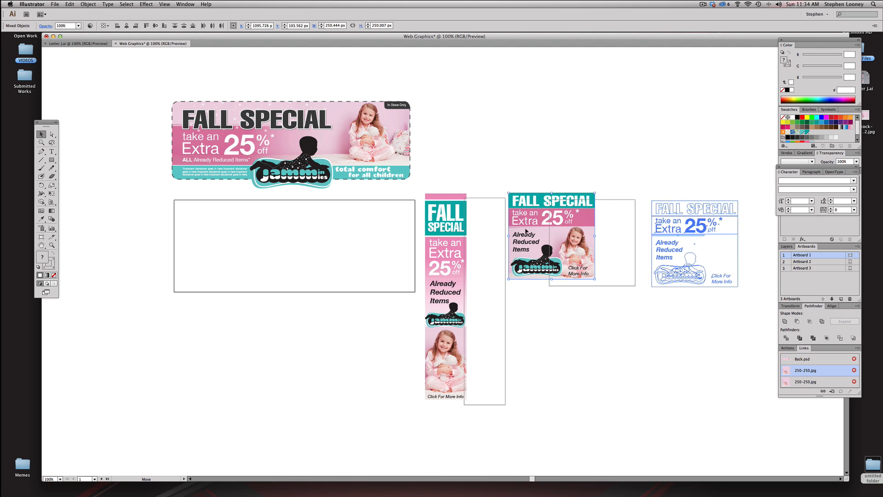
left_click_drag(416, 189, 531, 173)
left_click(620, 165)
scroll(655, 194, "right", 1)
key("space")
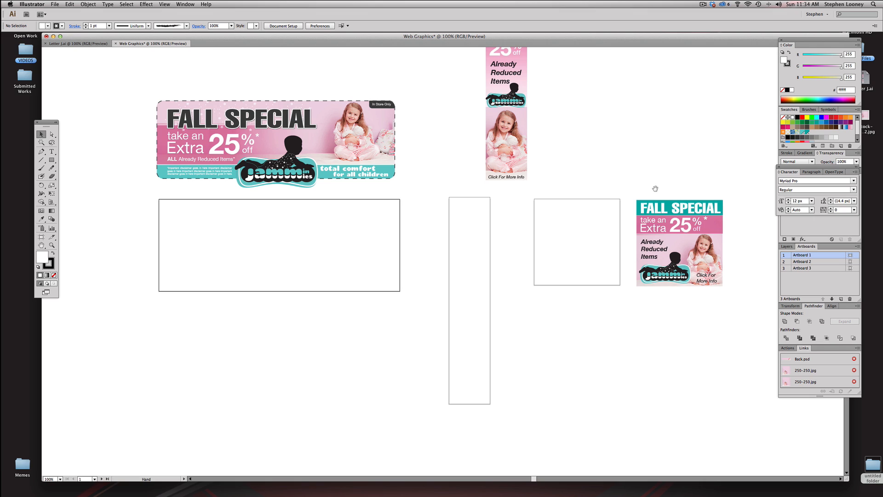
key("space")
left_click_drag(684, 129, 693, 127)
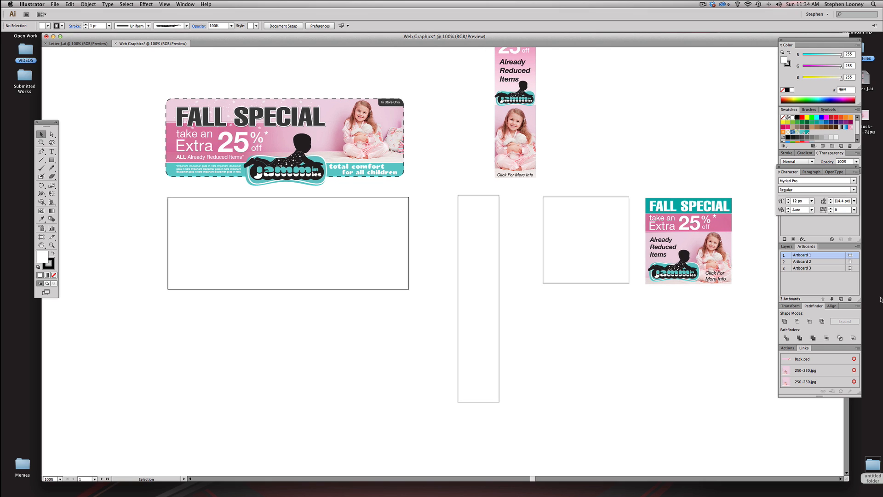
Step: Open the bigstock Time-to-bed JPG from the desktop in Photoshop, then widen and reposition the application window around the image
left_click(879, 234)
left_click_drag(866, 117, 473, 489)
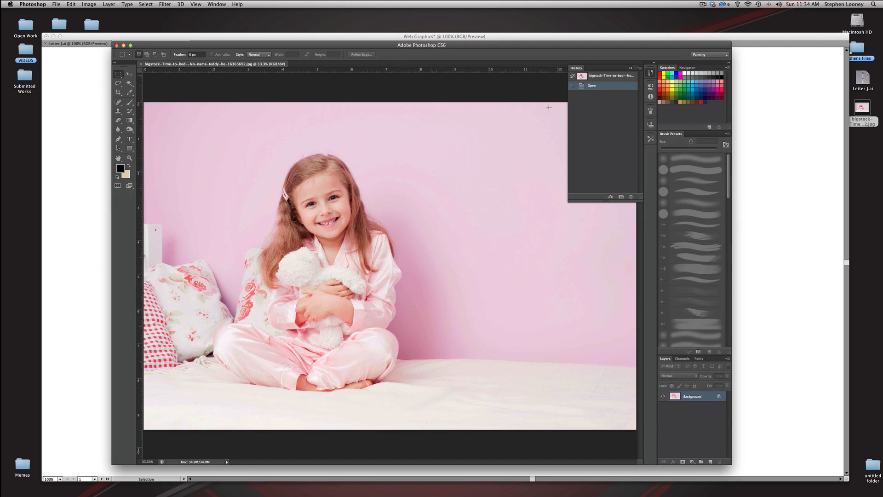
left_click_drag(733, 221, 856, 222)
left_click_drag(511, 46, 485, 45)
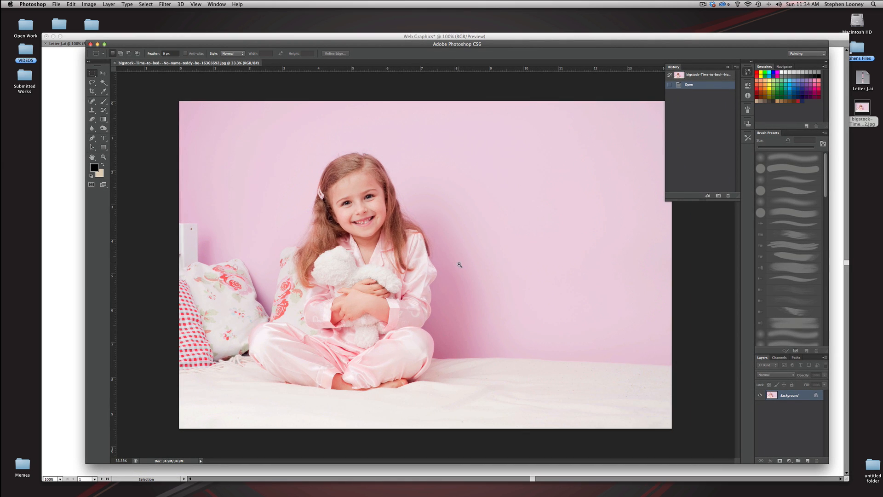
left_click(466, 275, "alt")
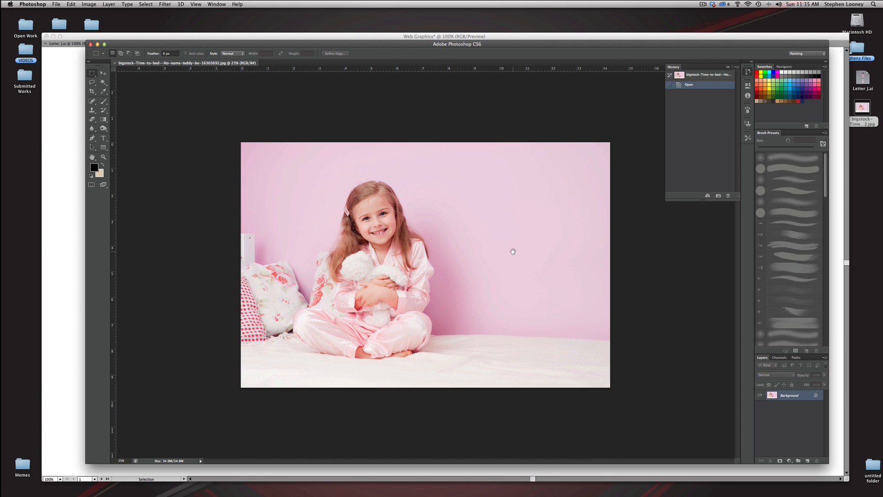
Step: Convert the photo's locked Background into a regular, editable layer with Normal mode and 100% opacity
key("super+minus")
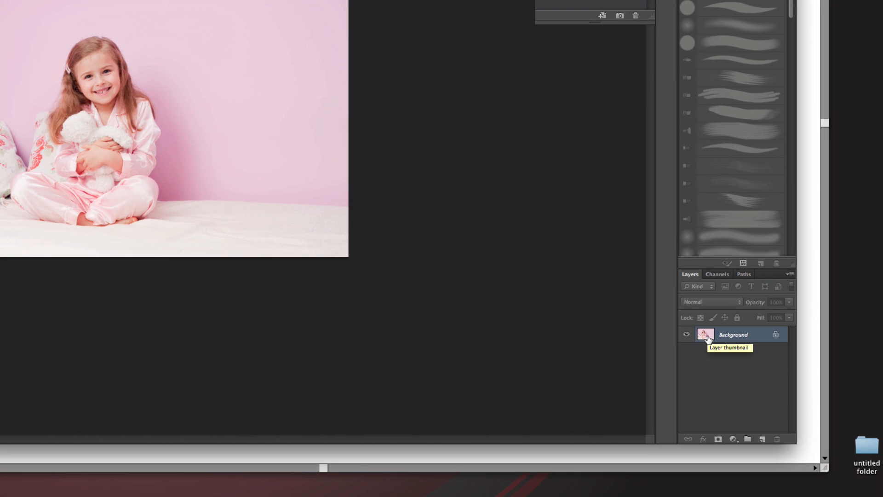
double_click(708, 339)
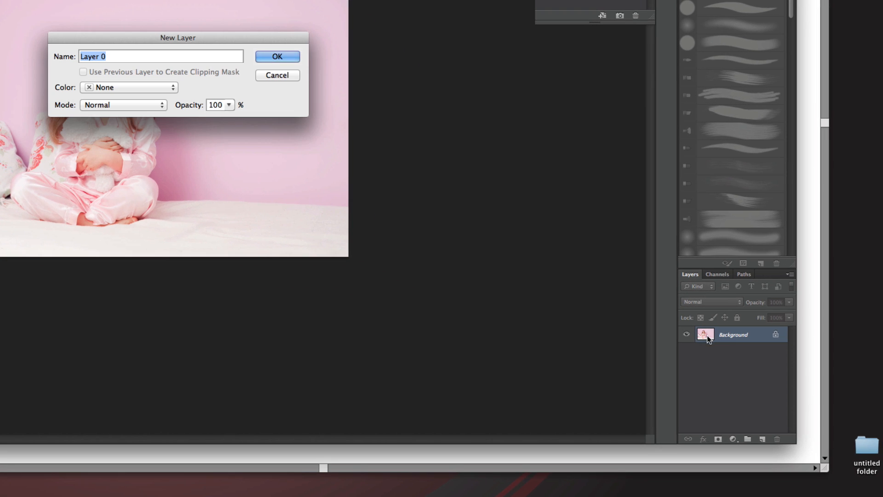
left_click(277, 57)
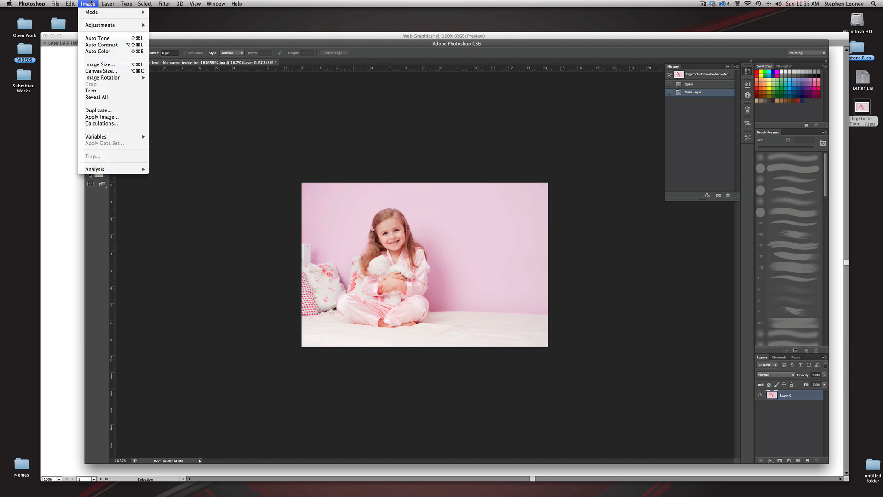
Step: Enlarge the canvas to 25 by 20 inches, anchoring the photo in the bottom-left corner
left_click(89, 4)
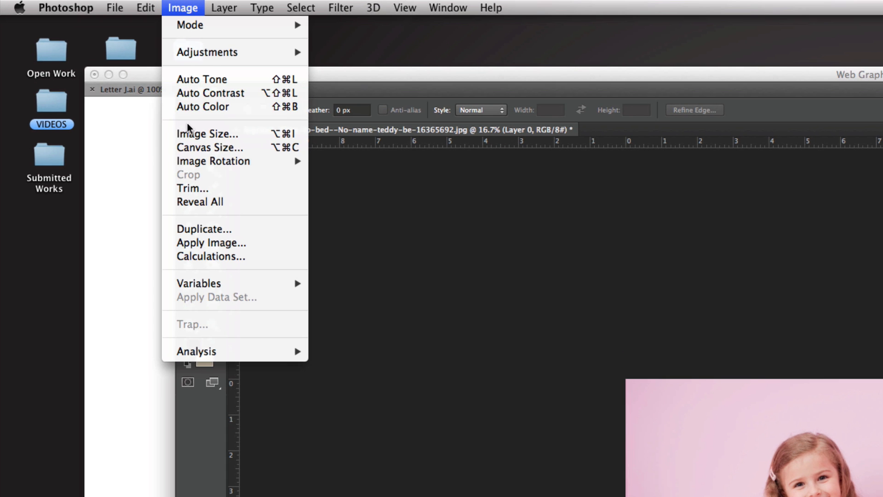
left_click(191, 148)
left_click_drag(314, 211, 660, 91)
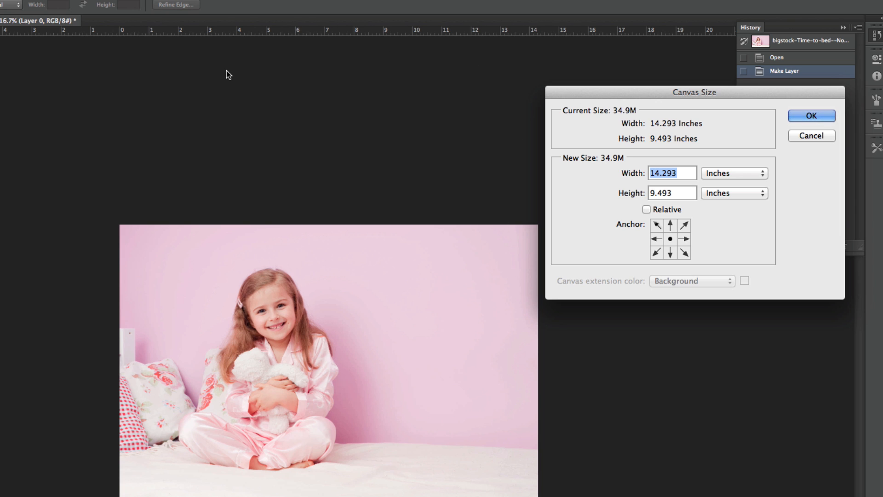
left_click(670, 253)
left_click(657, 252)
type("25")
key("Tab")
type("20")
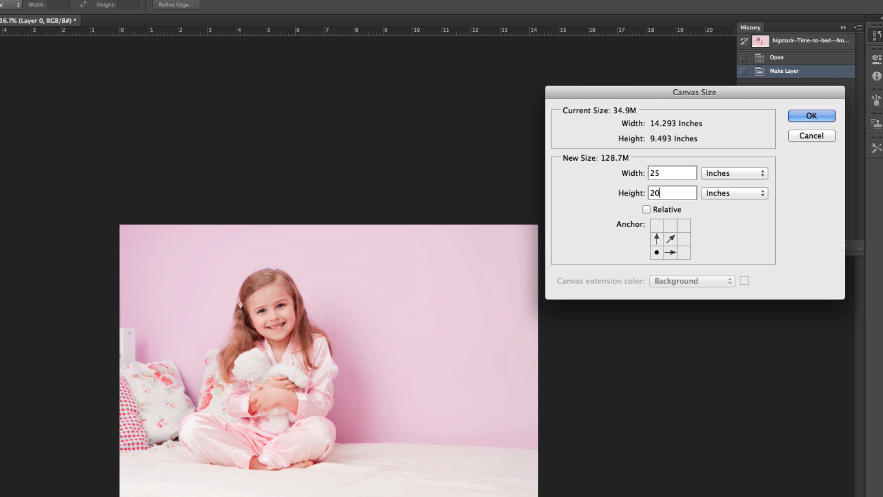
left_click(799, 119)
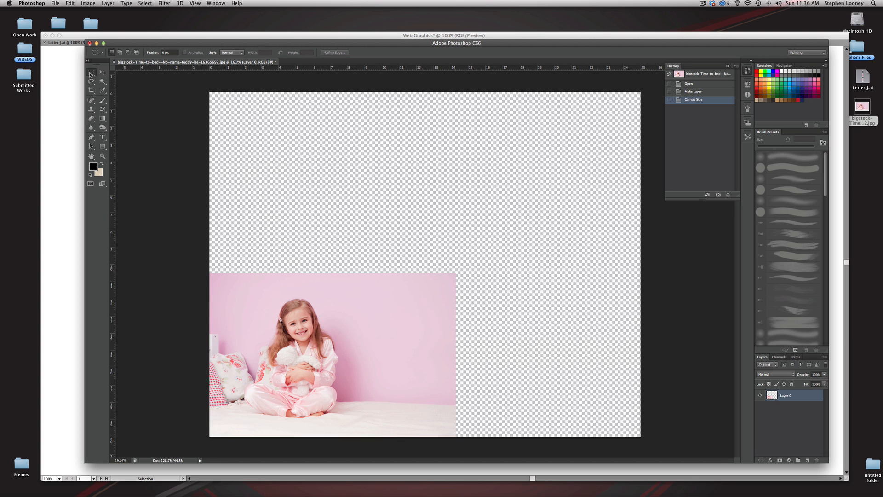
Step: Crop the canvas to about 17 inches tall by trimming a full-width transparent strip off its top, and clear the selection
left_click_drag(201, 142, 665, 454)
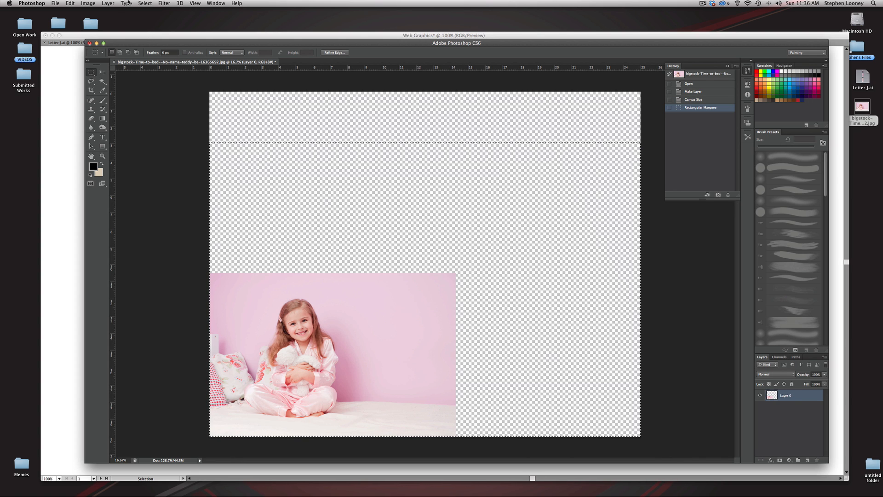
left_click(88, 3)
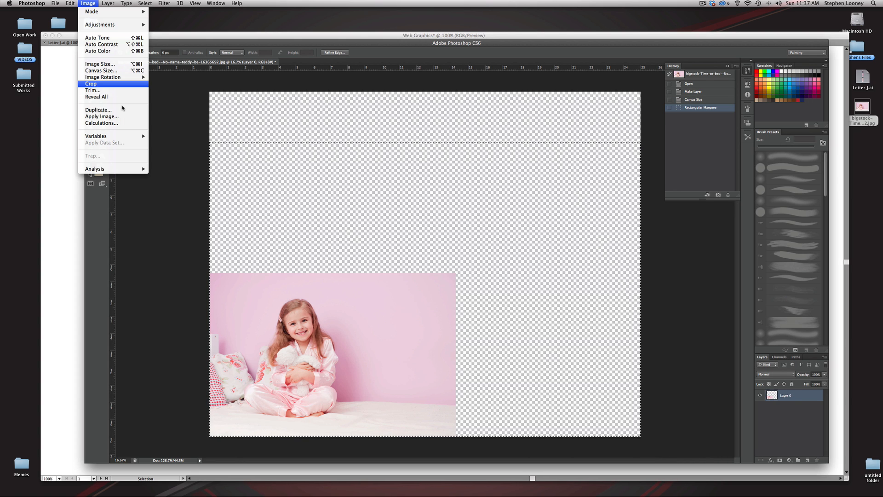
left_click(99, 85)
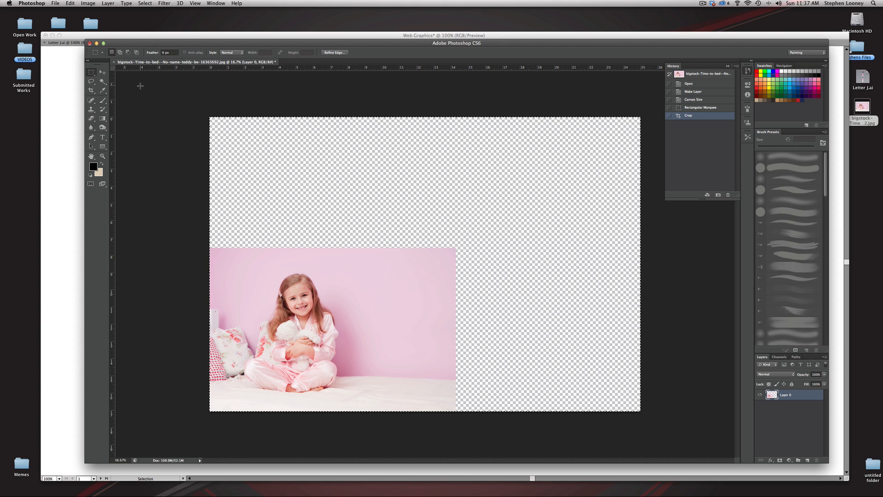
left_click(180, 119)
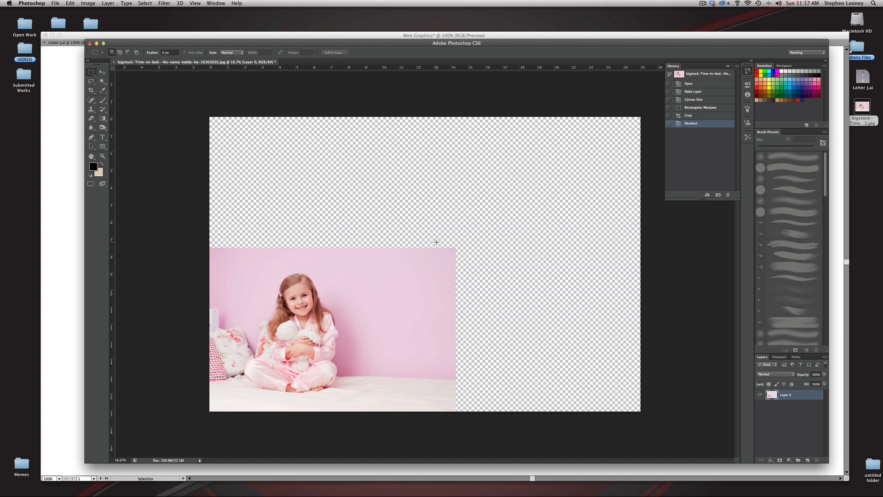
Step: Try a Content-Aware fill of the transparent area beside the photo, overlapping the photo's right edge, and deselect it
left_click_drag(437, 241, 664, 438)
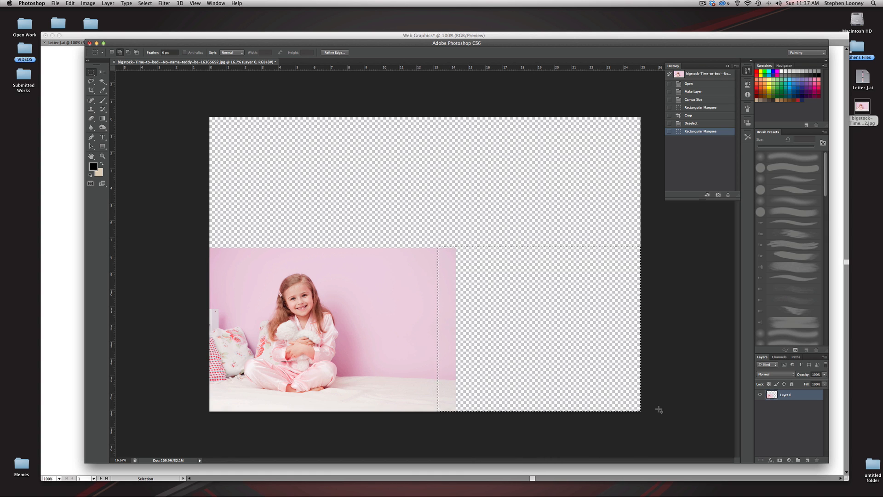
left_click(70, 3)
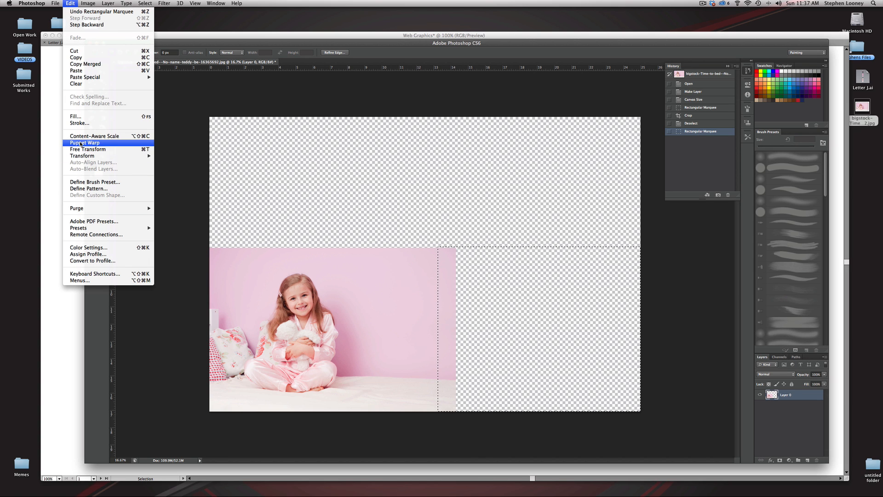
mouse_move(83, 157)
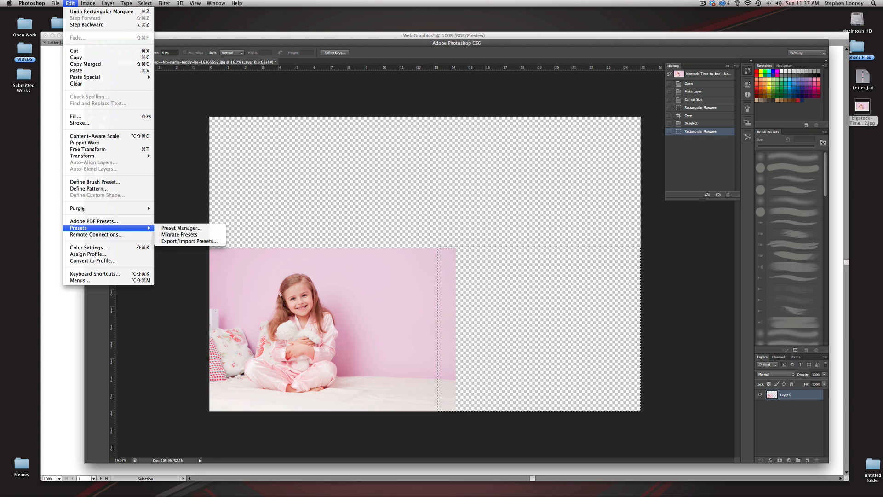
left_click(78, 116)
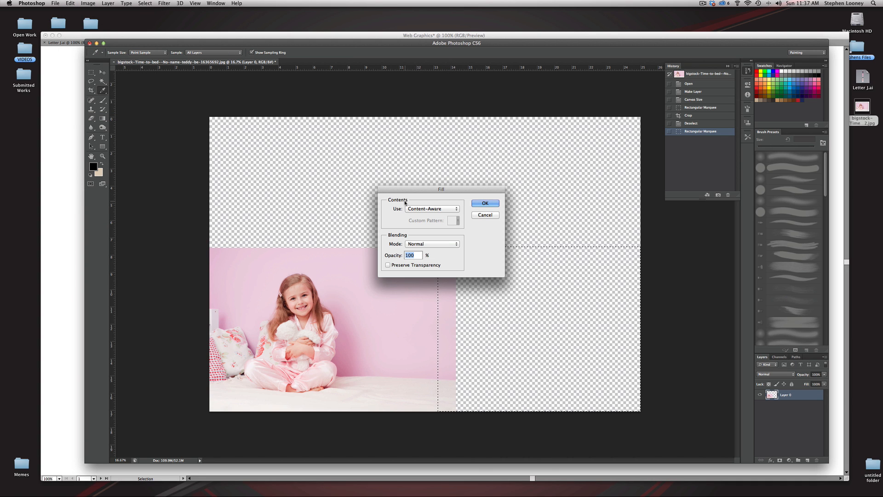
left_click(487, 205)
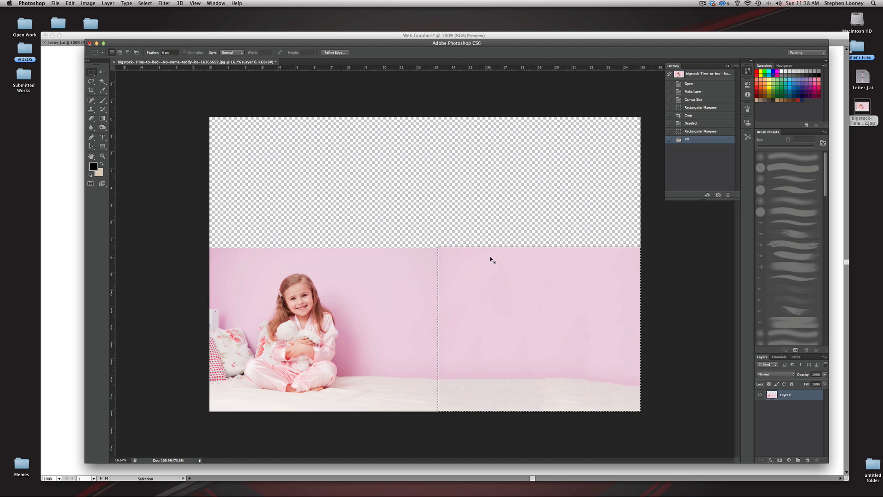
left_click(481, 256)
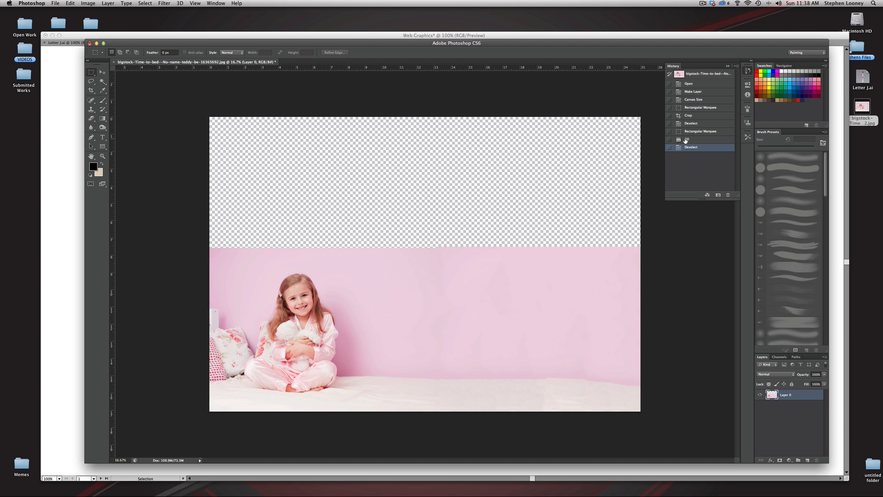
Step: Step back in the history to before the Content-Aware fill and clear the selection
left_click(685, 140)
left_click(693, 132)
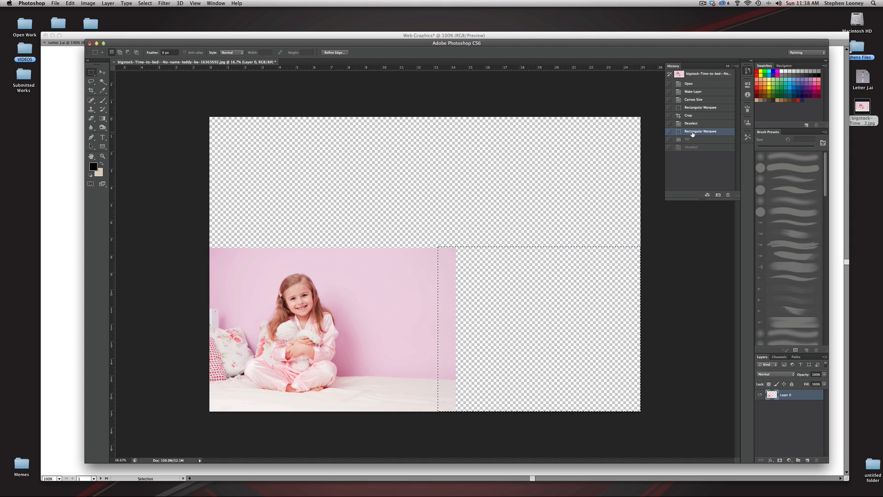
key("super+d")
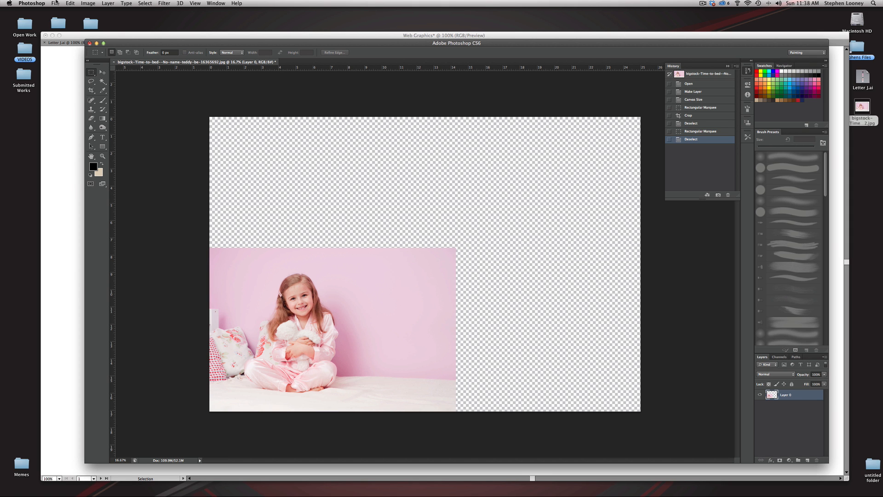
Step: Set the image resolution to 72 pixels/inch with resampling and constrained proportions on, moving the Image Size dialog off the photo
left_click(70, 3)
mouse_move(88, 3)
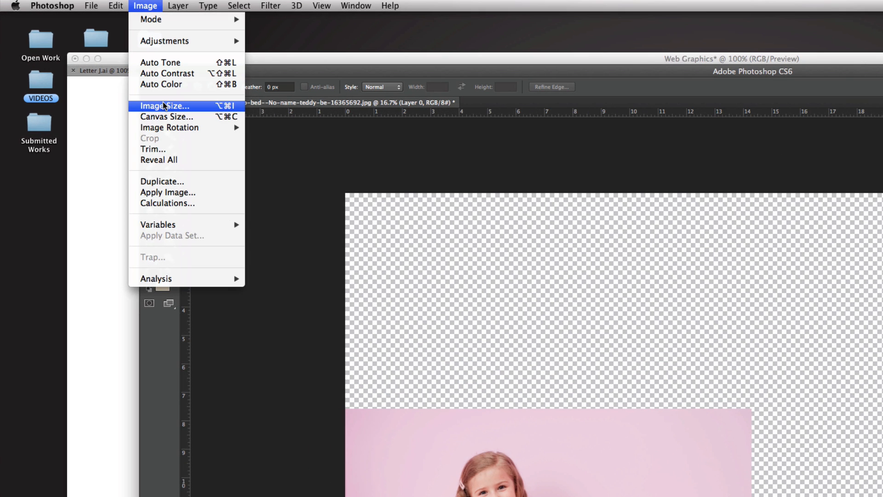
left_click(164, 105)
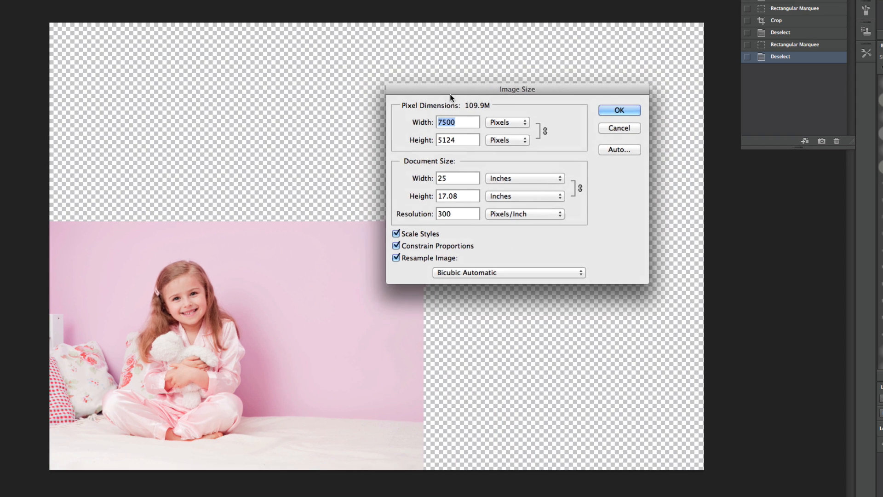
double_click(501, 275)
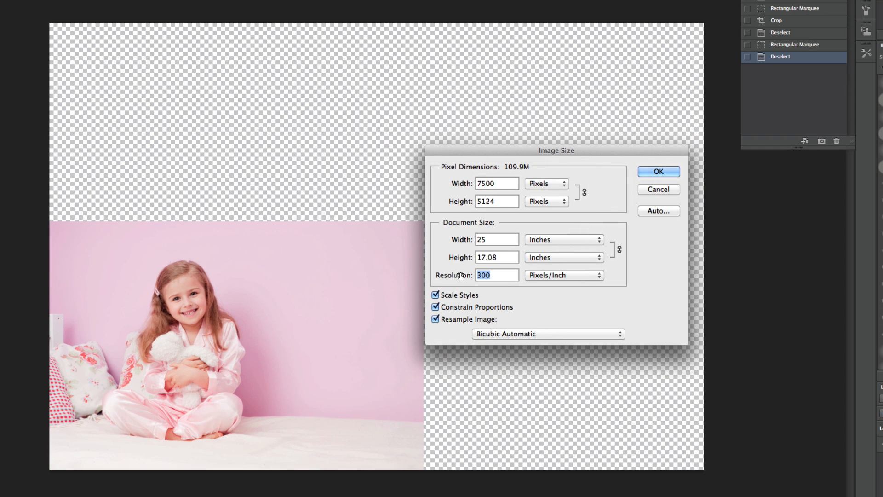
type("72")
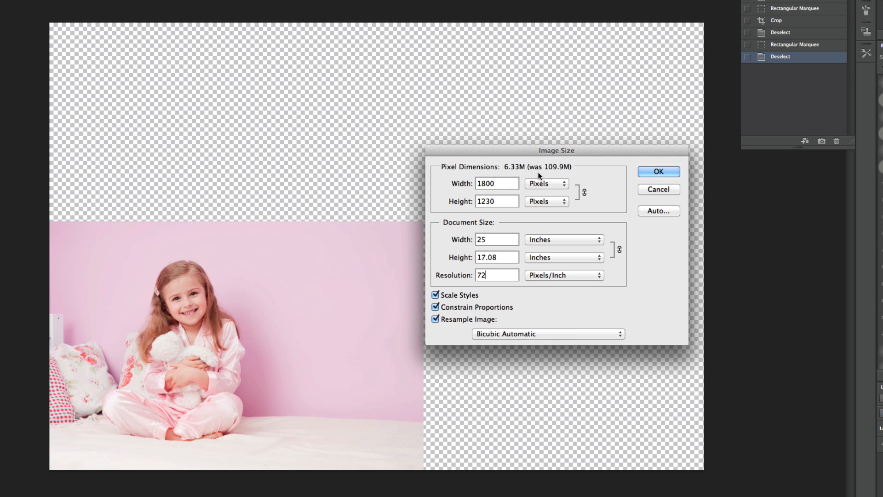
left_click_drag(514, 149, 636, 158)
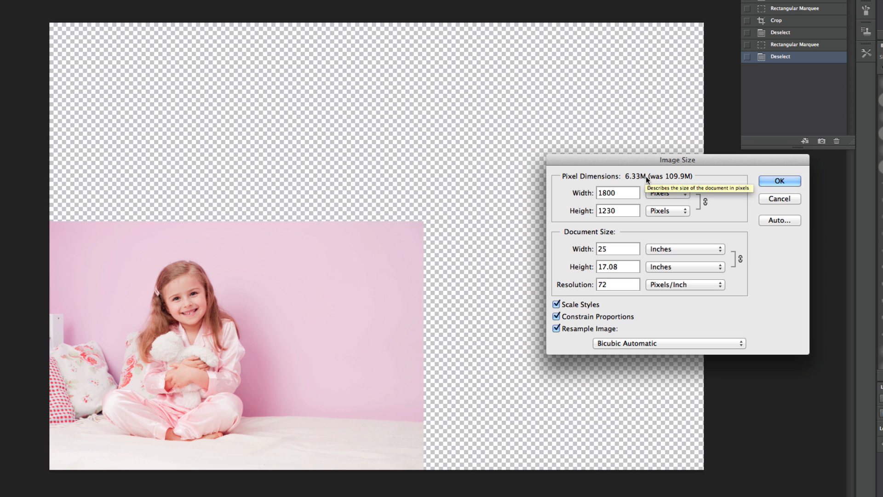
double_click(616, 249)
left_click(682, 249)
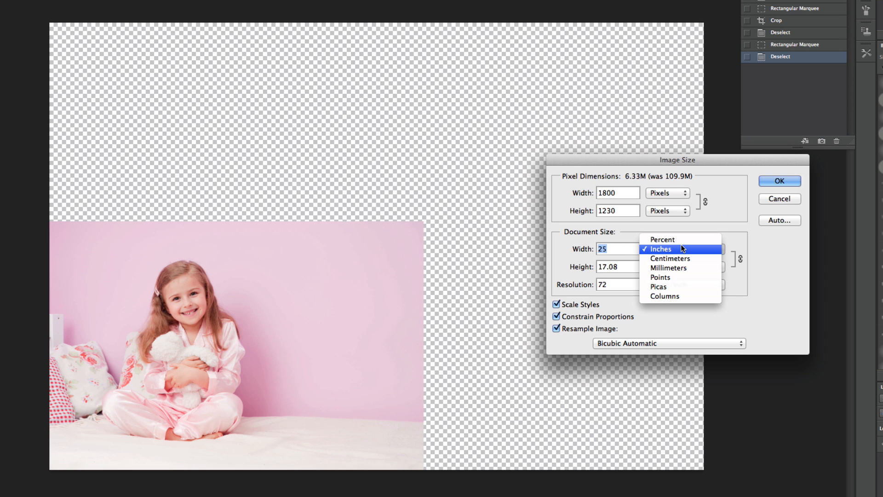
left_click(609, 249)
double_click(607, 192)
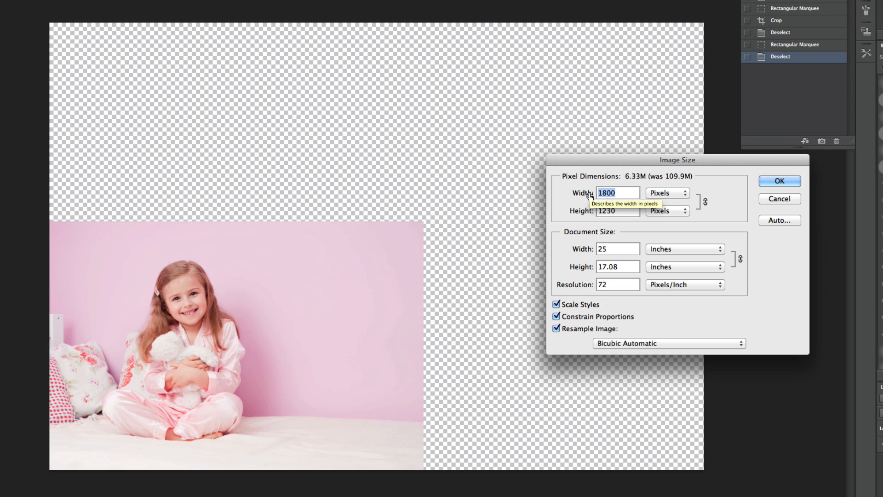
left_click_drag(619, 247, 582, 248)
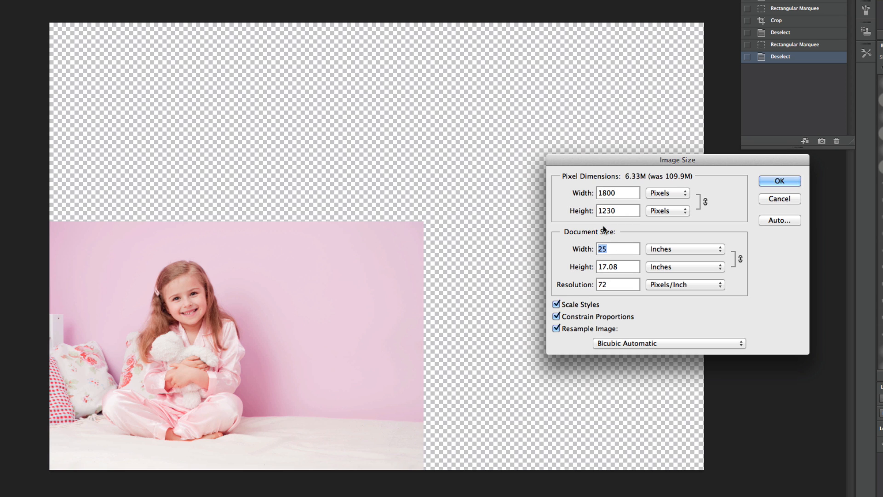
type("10")
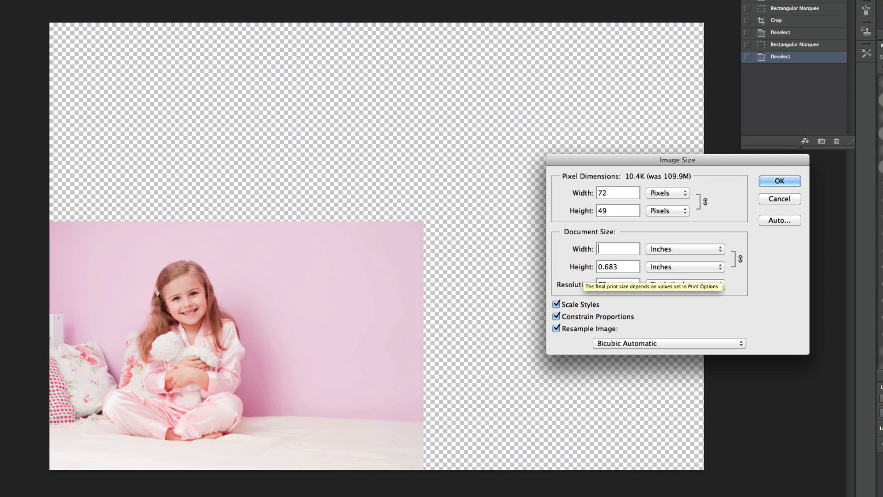
key("super+z")
Step: Set the image width to 1500 pixels with proportions constrained and apply the resize
double_click(621, 194)
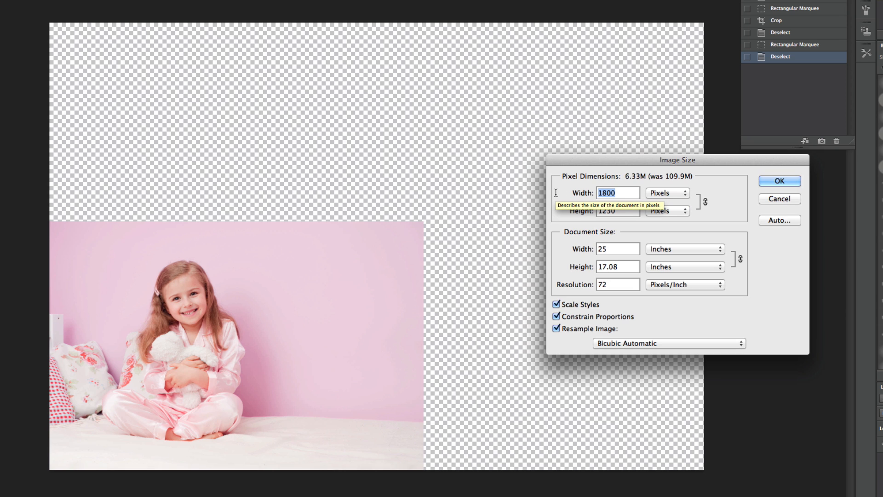
type("1500")
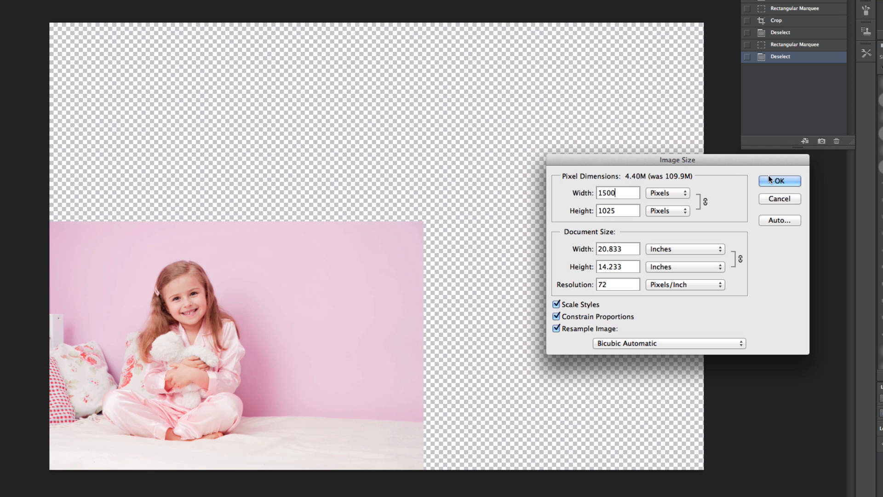
left_click(781, 179)
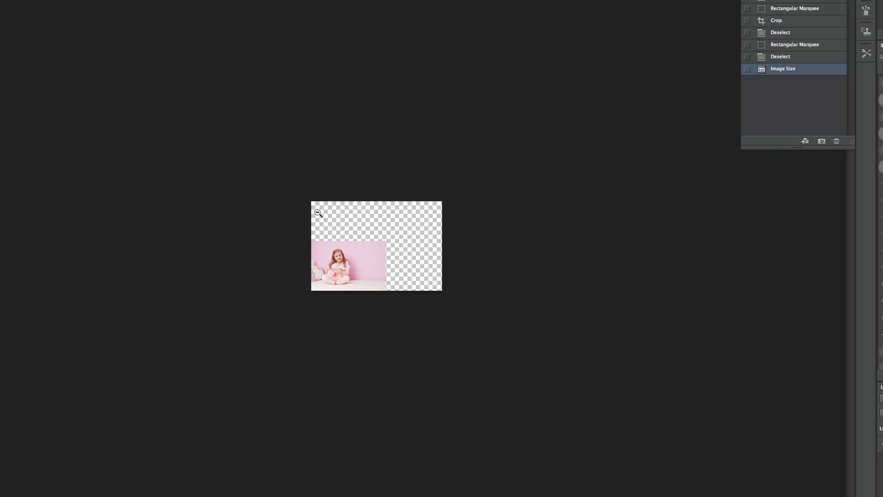
Step: Fill the transparent area beside the photo with Content-Aware at 100% opacity, overlapping the photo's right edge, and clear the selection
key("super+1")
left_click_drag(300, 196, 479, 335)
key("super+0")
key("super+equal")
left_click(459, 355, "alt+super")
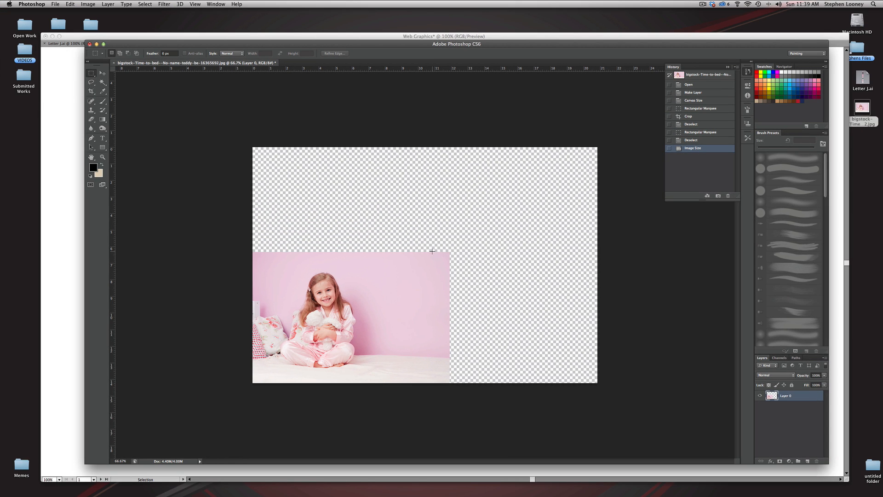
left_click_drag(441, 251, 644, 445)
key("shift")
key("shift+BackSpace")
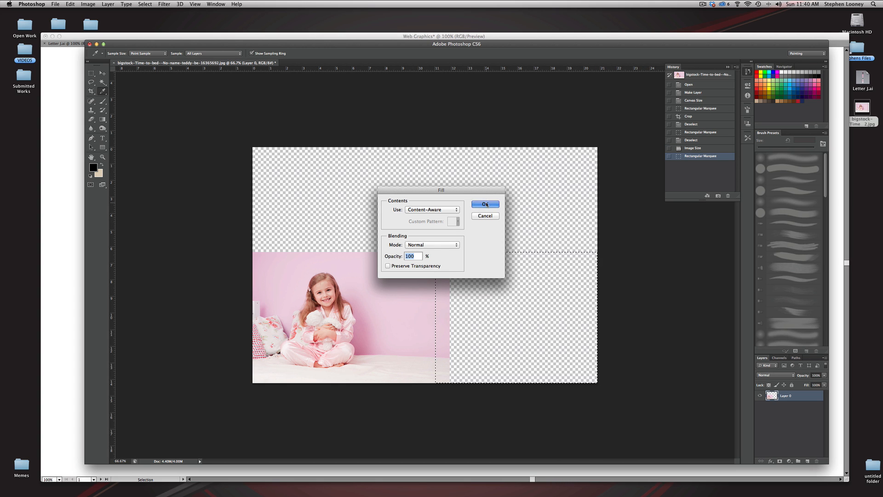
left_click(485, 204)
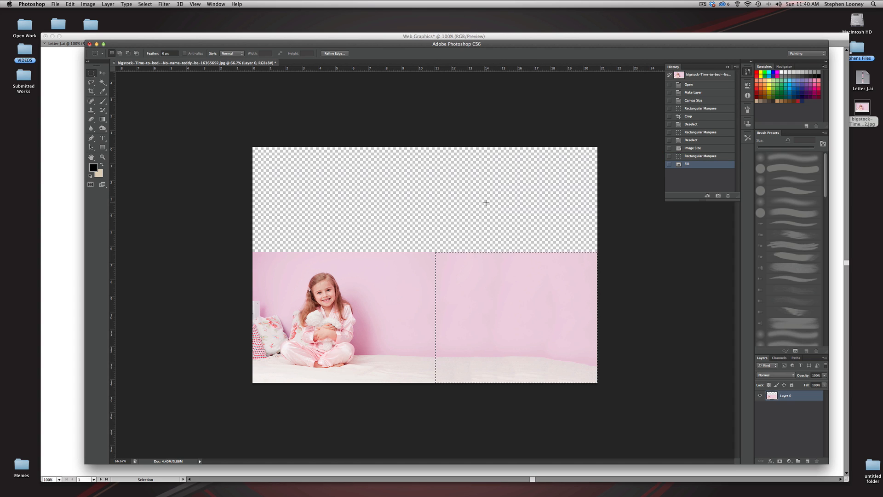
key("super+d")
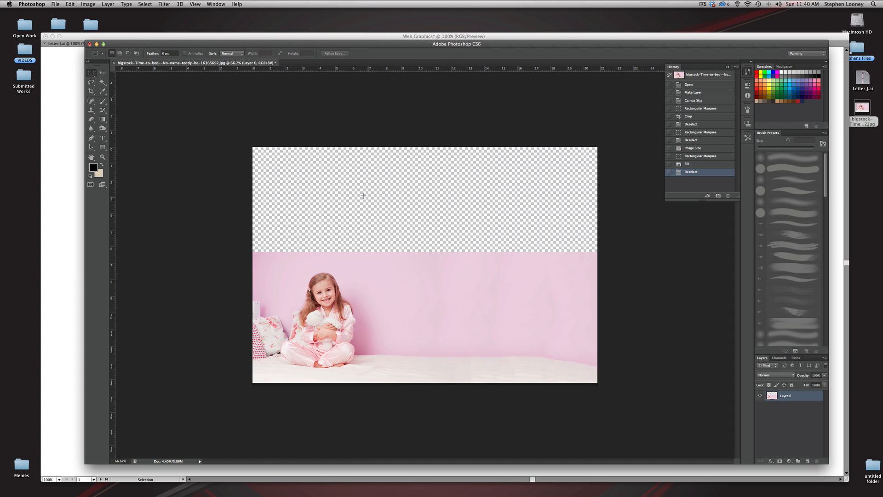
Step: Fill the transparent area above the photo with Content-Aware at 100% opacity, overlapping the photo's upper edge, and clear the selection
left_click_drag(245, 143, 657, 265)
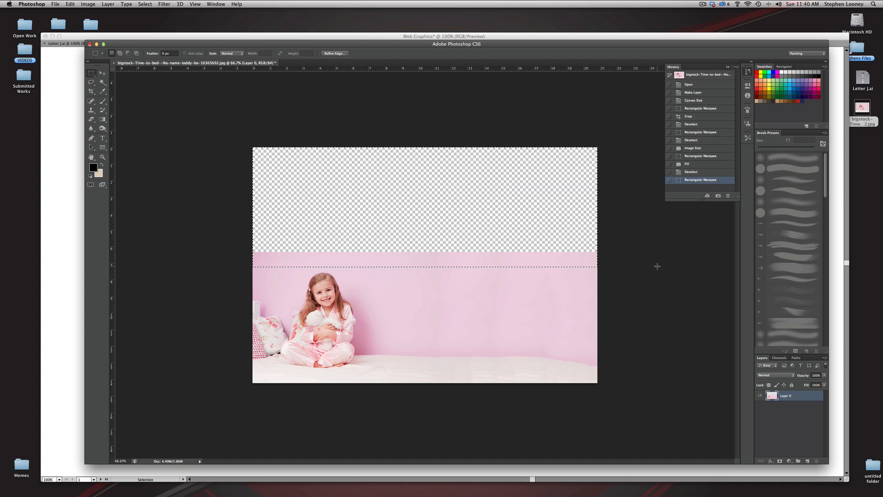
key("shift+BackSpace")
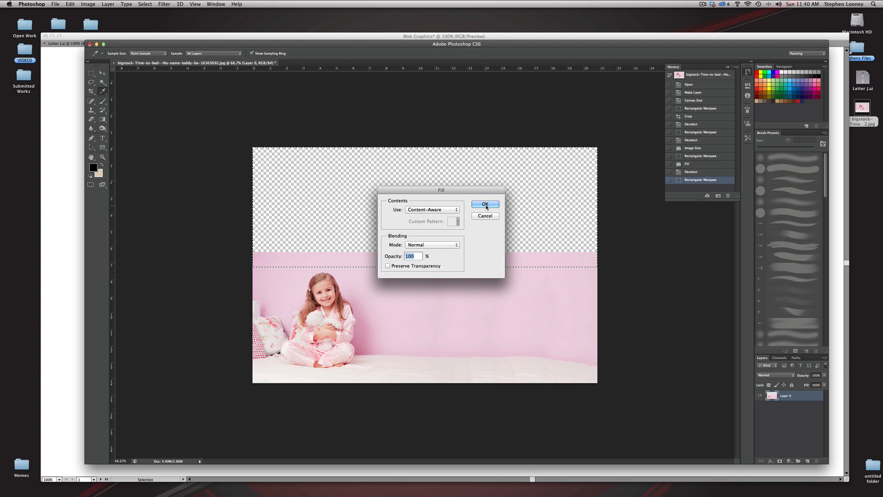
key("Return")
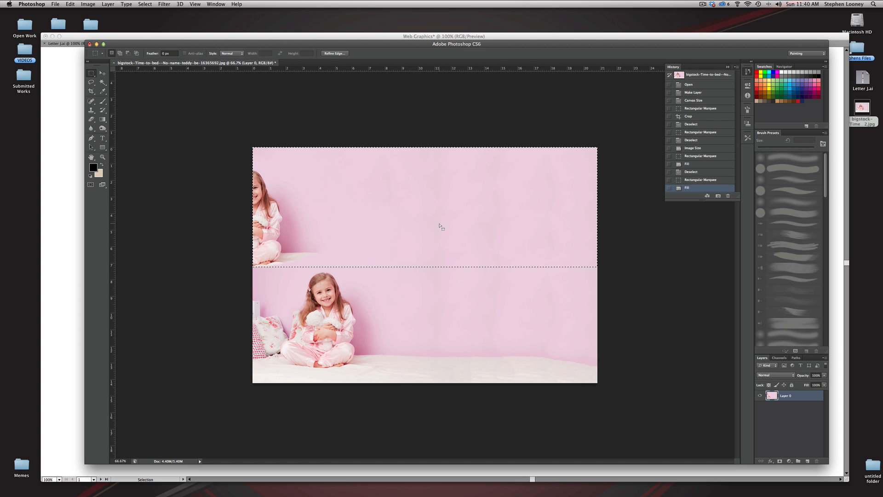
key("super+d")
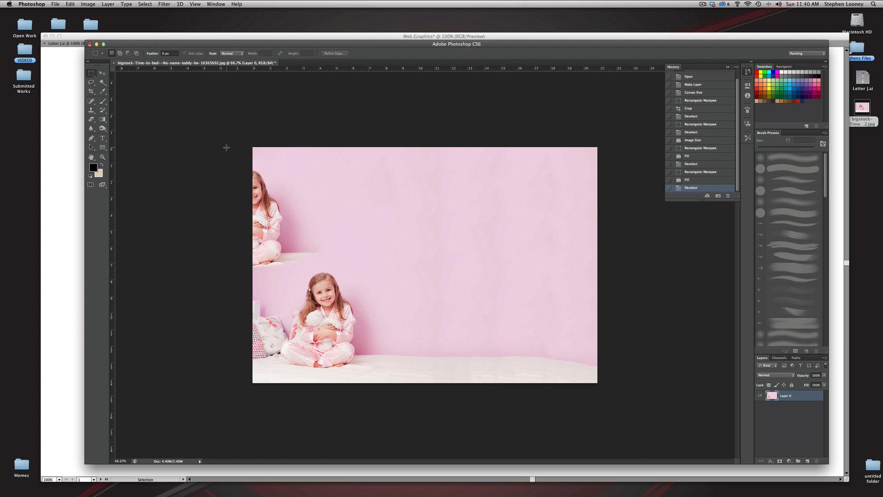
Step: Select the wall area around the stray partial girl in the photo's upper-left corner and refill it with Content-Aware
left_click_drag(252, 144, 381, 270)
key("i")
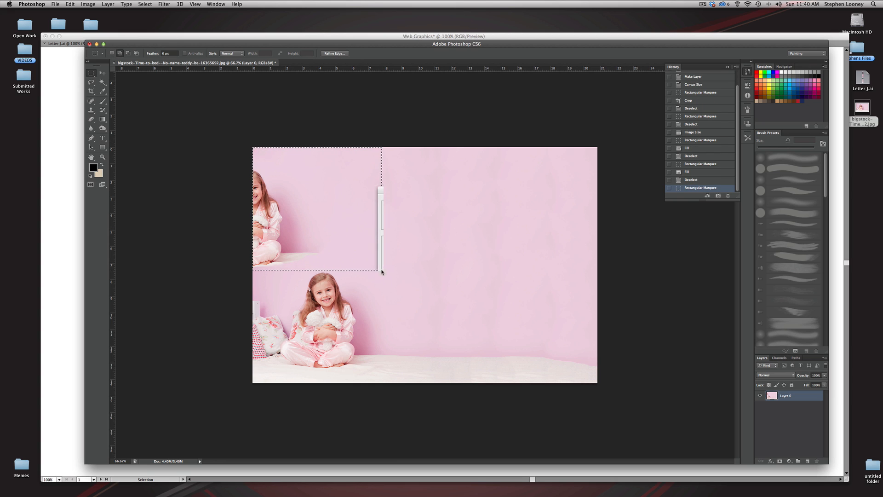
key("shift+BackSpace")
left_click(484, 203)
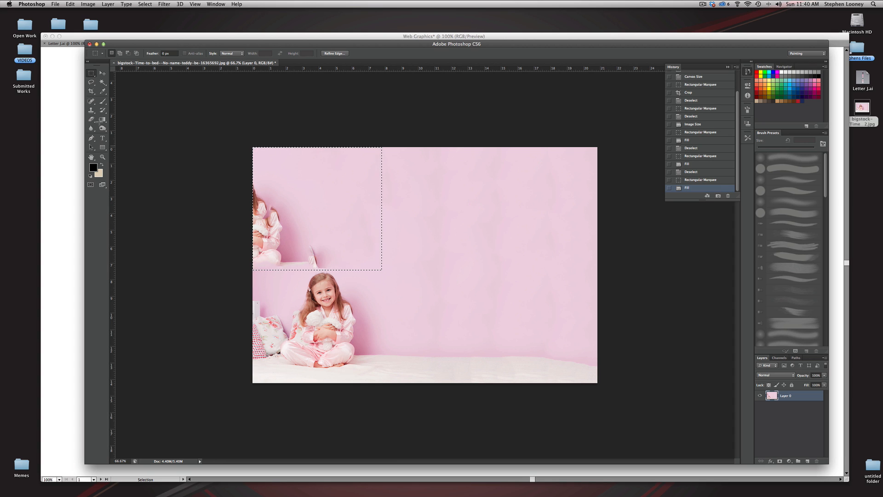
Step: Cover the remaining stray girl fragments with duplicated patches of clean pink wall, and clear the selection
key("v")
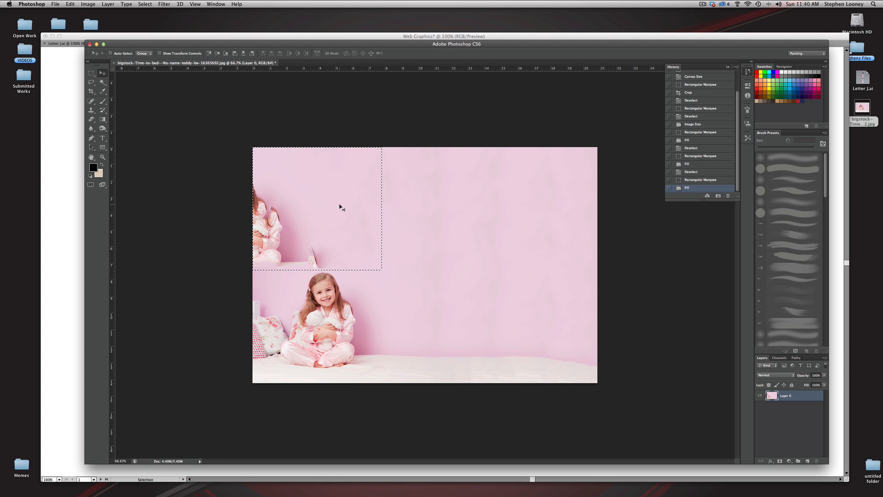
left_click_drag(344, 207, 272, 209)
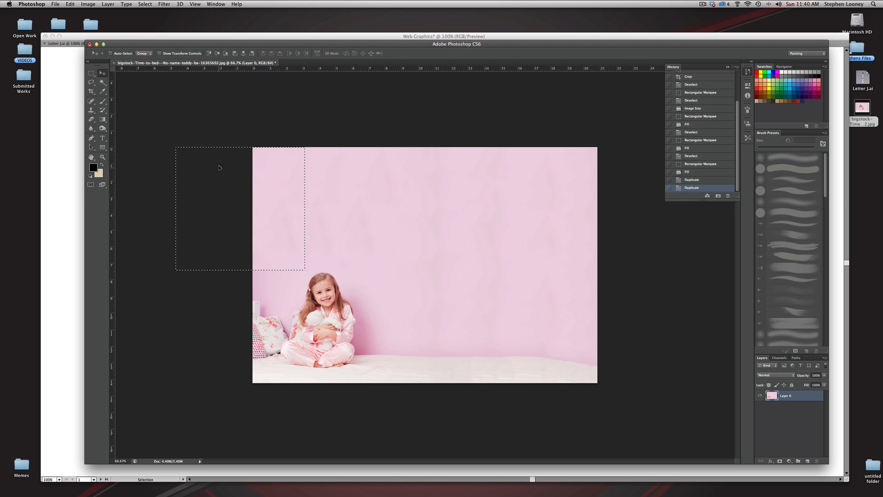
key("super+d")
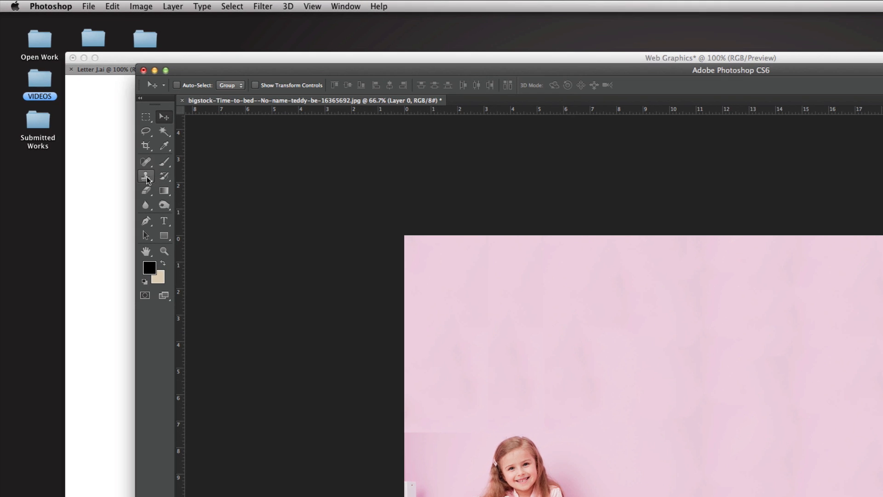
Step: Enlarge the Clone Stamp brush to 175 px and clone clean wall over the repeated streaks above the girl
left_click(146, 177)
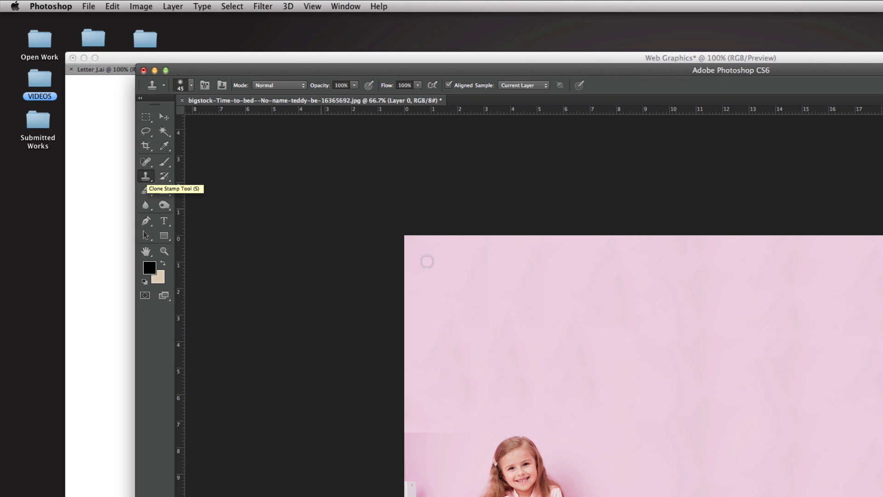
key("bracketright")
key("bracketright")
key("bracketright")
key("bracketright")
key("bracketright")
key("bracketright")
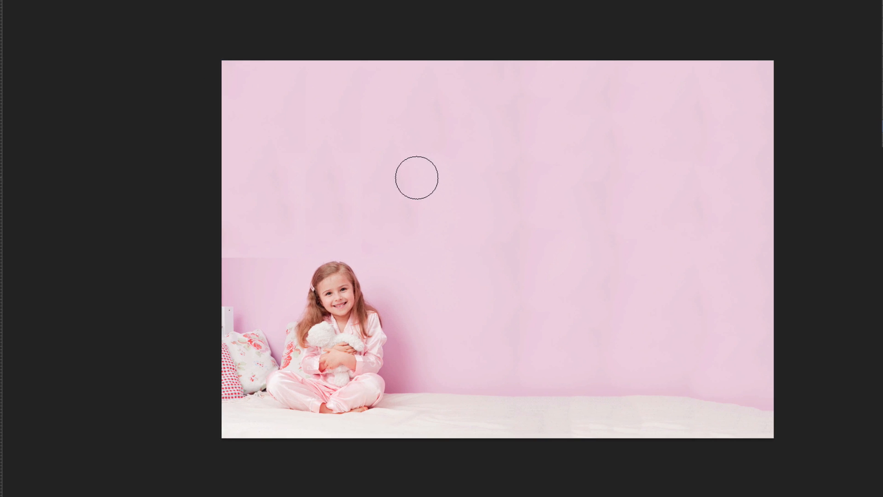
left_click(422, 176, "alt")
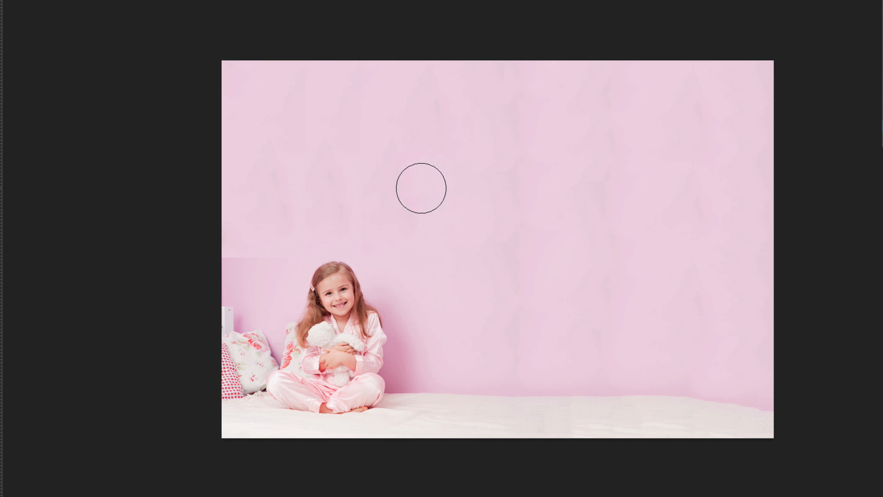
left_click(416, 182, "alt")
mouse_move(363, 195)
left_mouse_down()
mouse_move(360, 153)
mouse_move(376, 154)
left_mouse_up()
left_click(344, 210, "alt")
left_click_drag(307, 219, 307, 150)
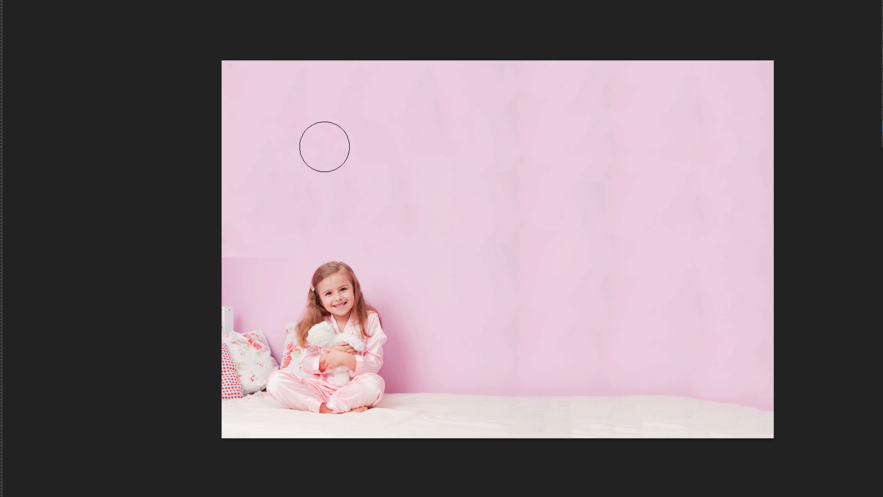
Step: Clone sampled wall over the streaks near the photo's upper-left corner and the hard seam above the pillows
left_click(383, 162, "alt")
mouse_move(313, 146)
left_mouse_down()
mouse_move(275, 156)
mouse_move(305, 160)
mouse_move(309, 79)
left_mouse_up()
left_click(345, 167, "alt")
left_click(303, 195, "alt")
mouse_move(274, 247)
left_mouse_down()
mouse_move(238, 245)
mouse_move(239, 255)
mouse_move(245, 224)
left_mouse_up()
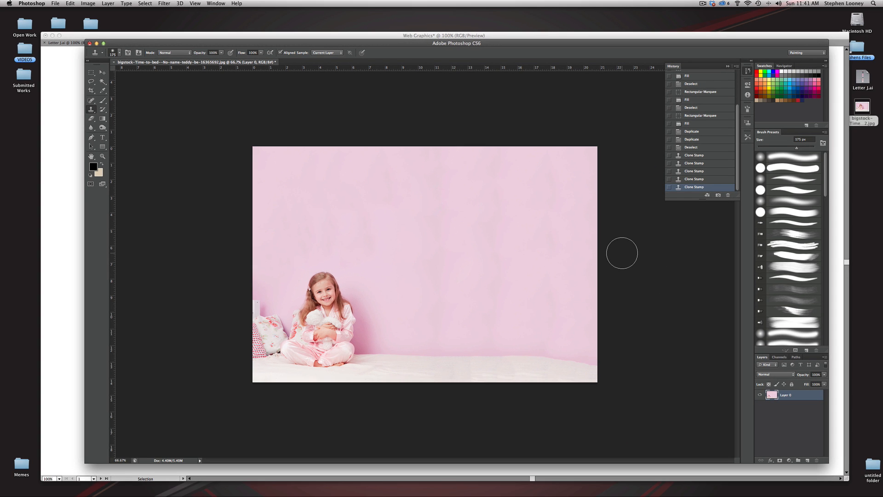
Step: Save the photo to the Desktop as Girl Background in Photoshop format with layers and Maximize Compatibility on
left_click(58, 4)
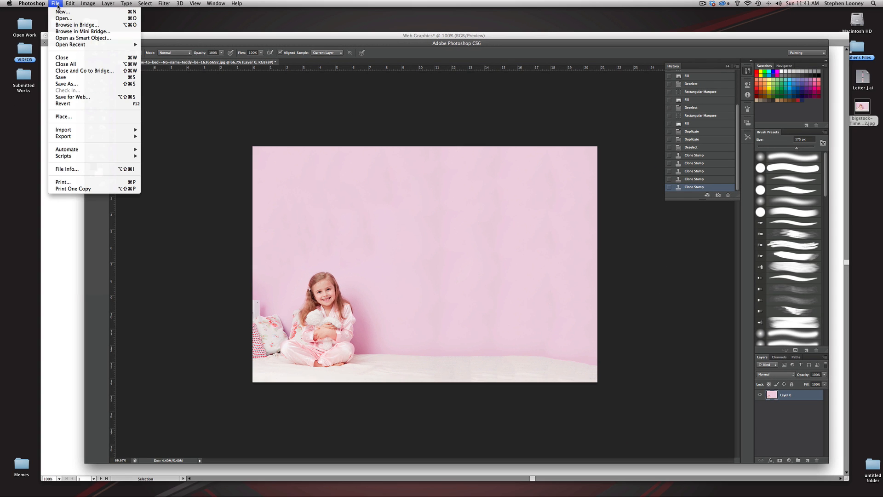
left_click(66, 84)
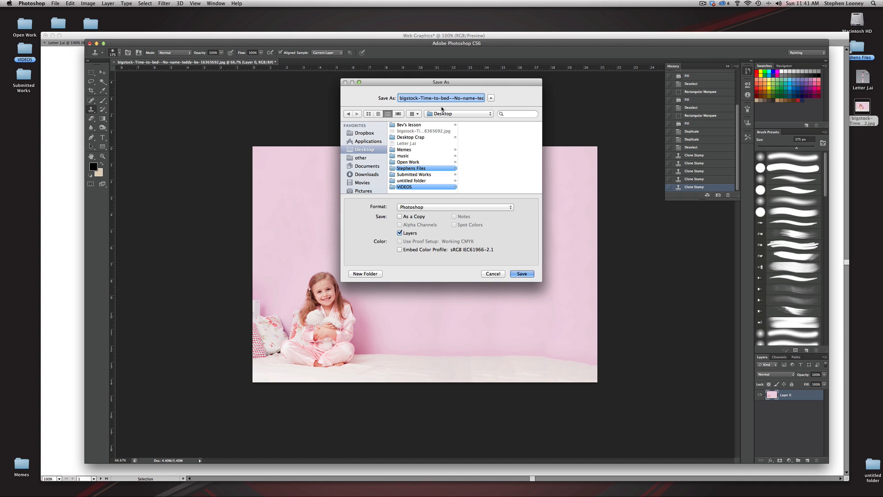
type("Girl Backgroun")
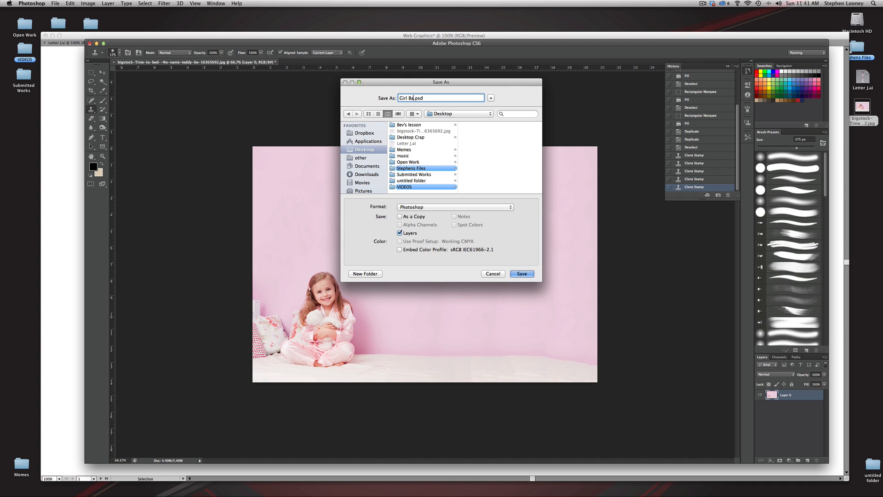
type("d")
key("Return")
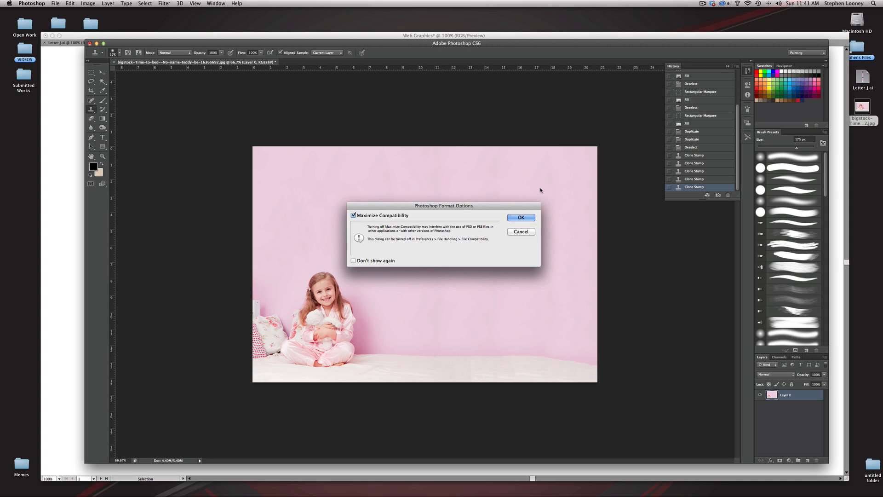
key("Return")
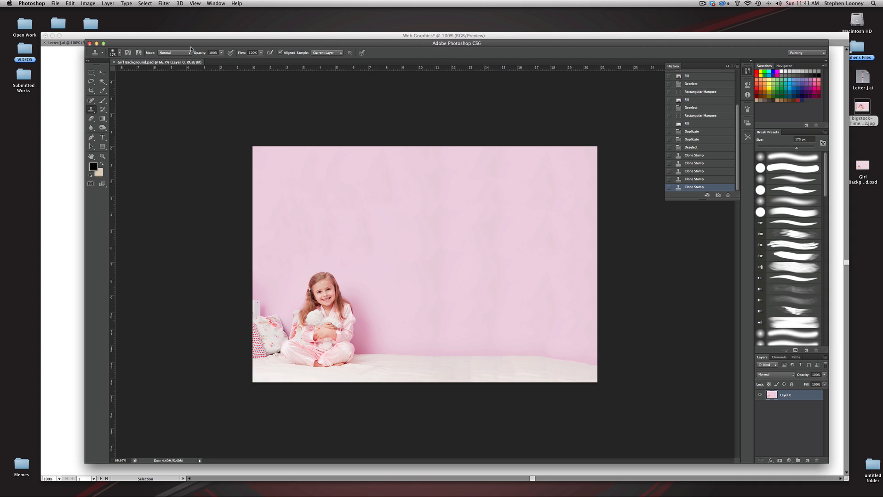
Step: Switch to Illustrator and place Girl Background.psd as a linked image in the Web Graphics document
left_click(62, 84)
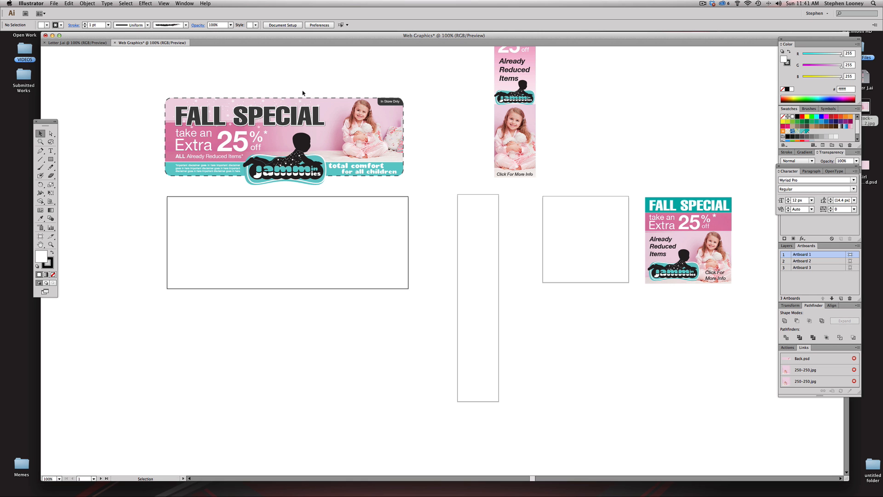
left_click(55, 3)
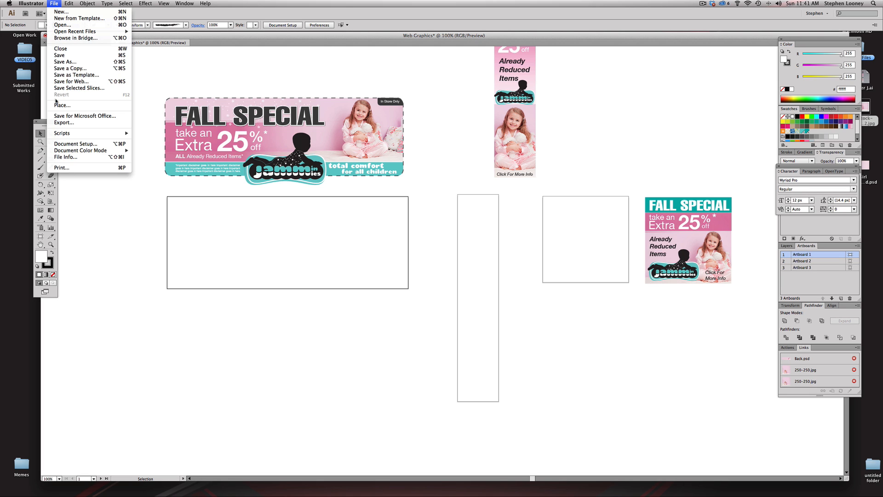
left_click(57, 105)
left_click(254, 143)
double_click(308, 128)
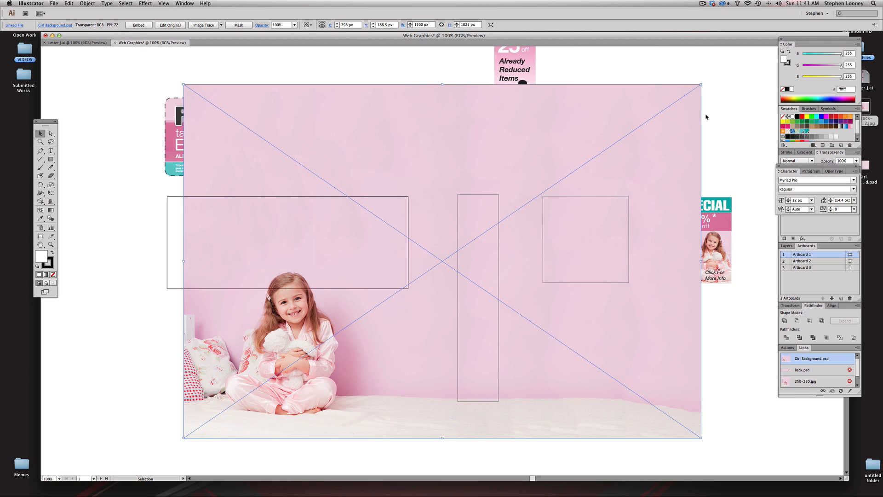
Step: Scale the placed photo proportionally to about 697 x 476 px and move it just below the wide banner artboard
left_click_drag(488, 252, 473, 244)
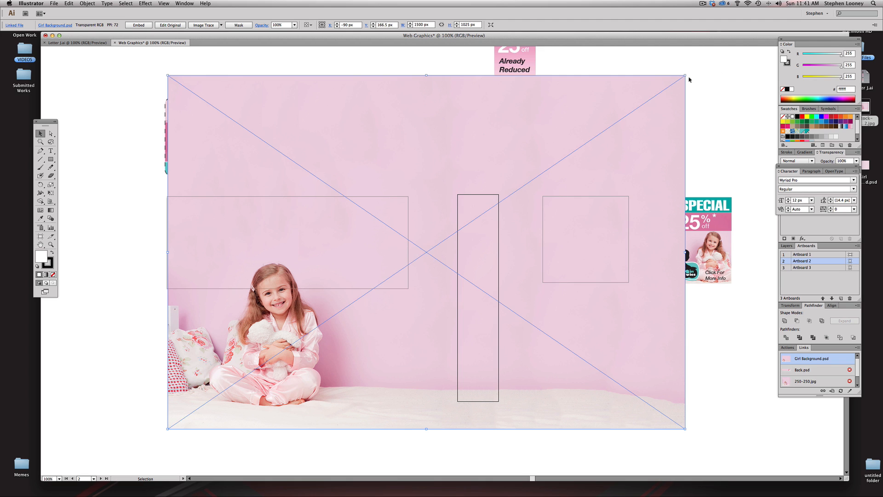
left_click_drag(685, 75, 460, 265)
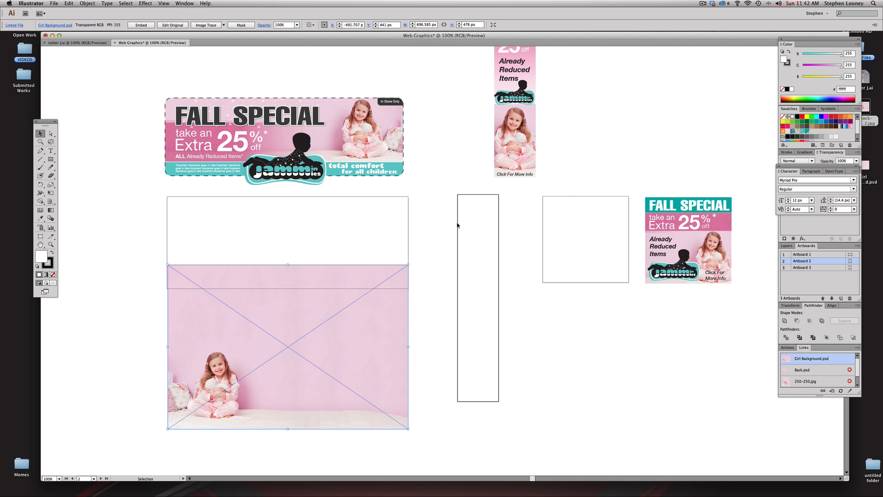
scroll(457, 233, "up", 2)
left_click_drag(361, 315, 370, 346)
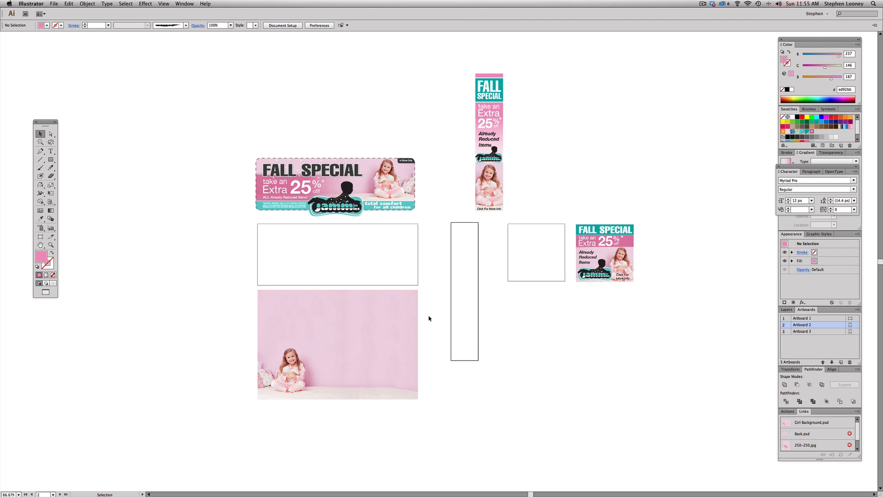
Step: Duplicate the placed photo twice, move both copies to the empty area beyond the artboards, and deselect
scroll(429, 318, "left", 2)
scroll(429, 318, "down", 2)
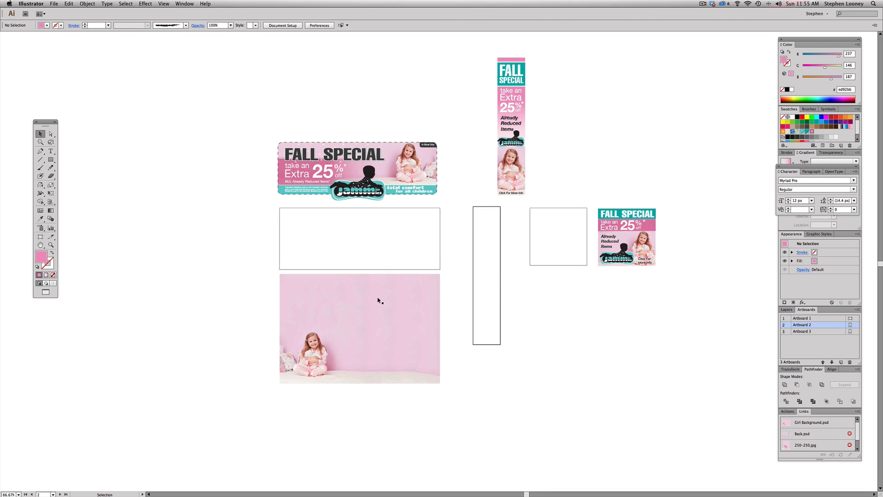
scroll(378, 304, "up", 3)
scroll(378, 304, "right", 4)
left_click(339, 337)
left_click_drag(314, 336, 611, 417)
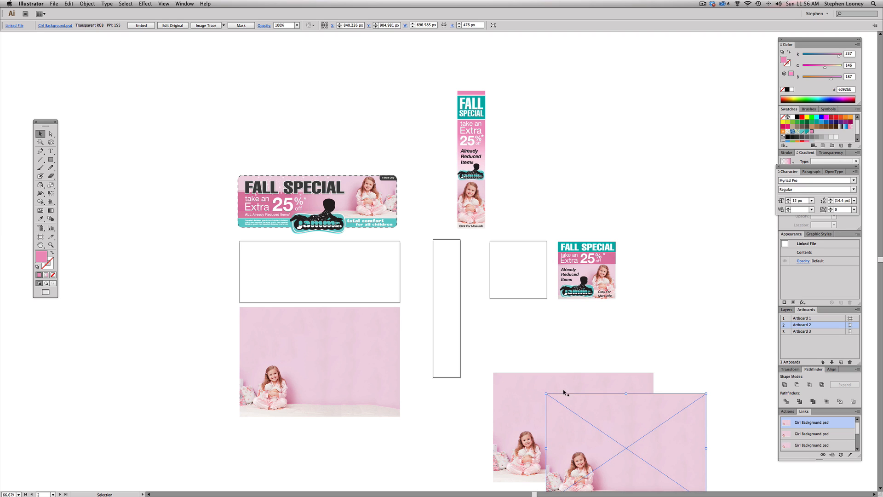
left_click_drag(512, 351, 628, 462)
left_click_drag(527, 410, 730, 429)
left_click(720, 353)
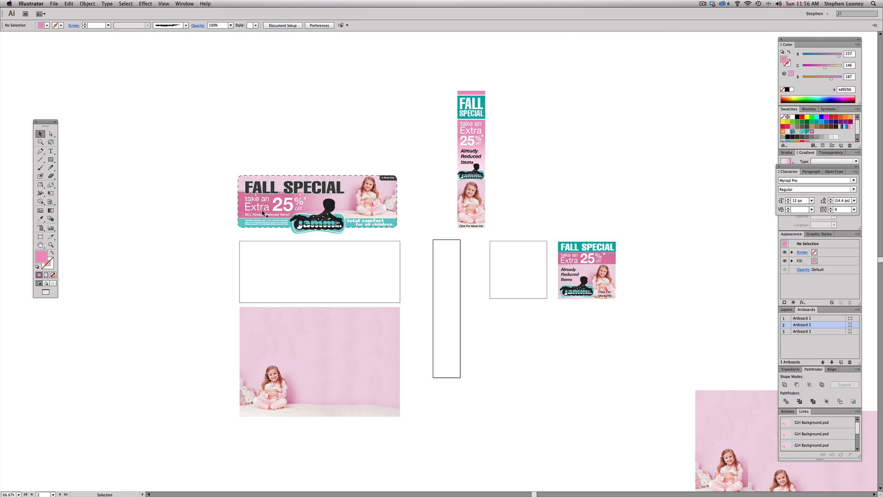
Step: Mirror the photo below the wide banner artboard horizontally with the Reflect tool, putting the girl on its right side
left_click_drag(183, 138, 613, 437)
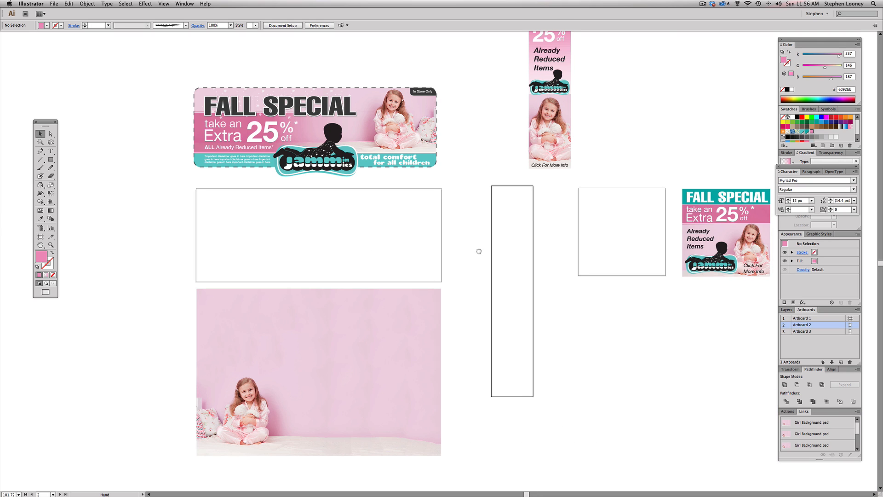
scroll(469, 250, "left", 1)
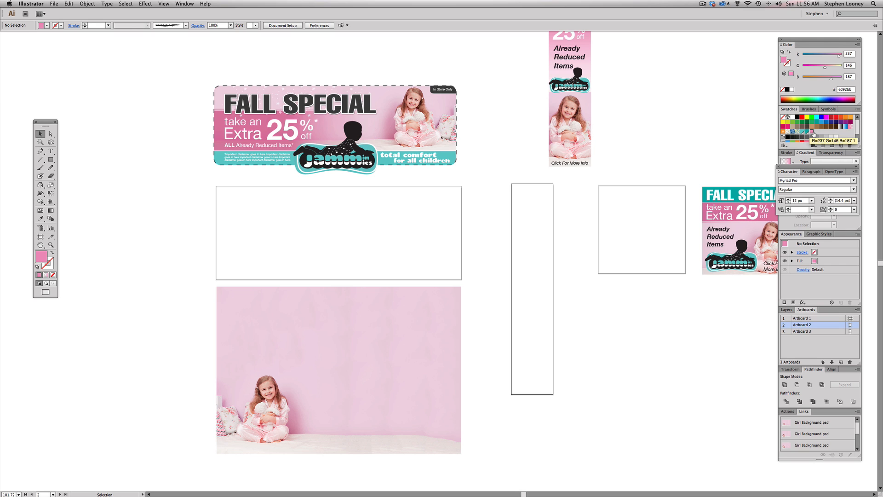
key("space")
left_click_drag(307, 198, 308, 199)
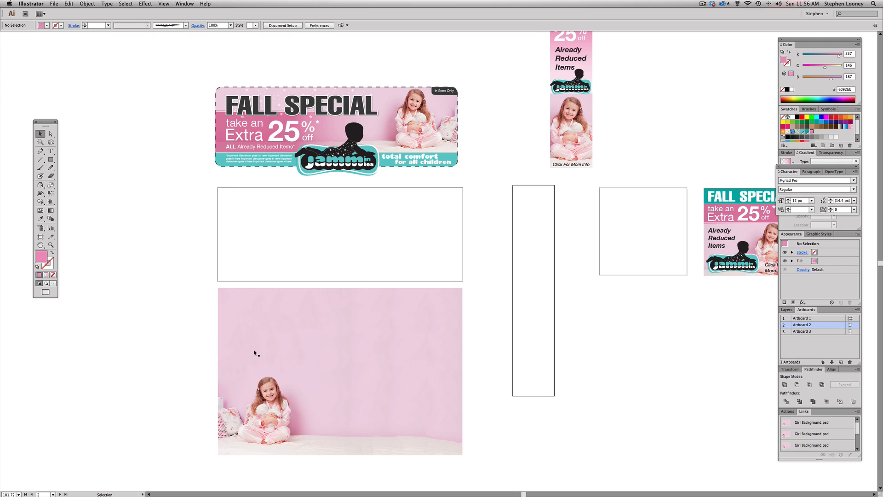
left_click(287, 338)
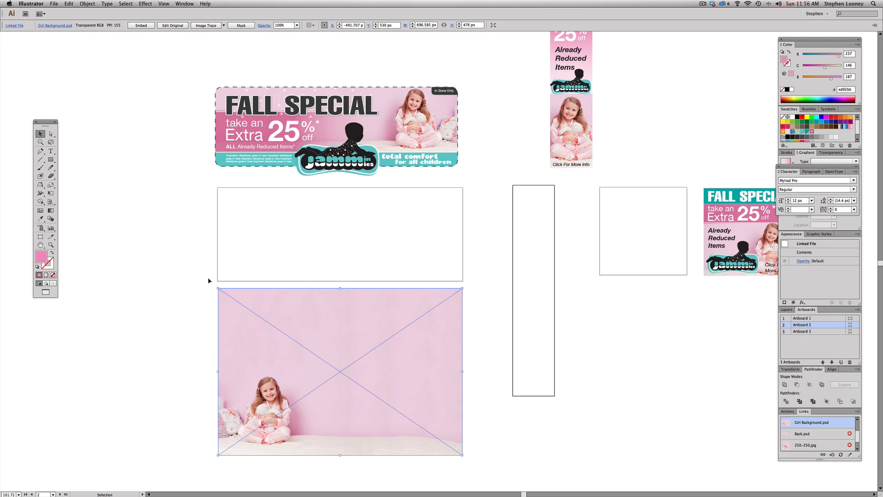
left_click(42, 188)
left_click_drag(174, 311, 714, 326)
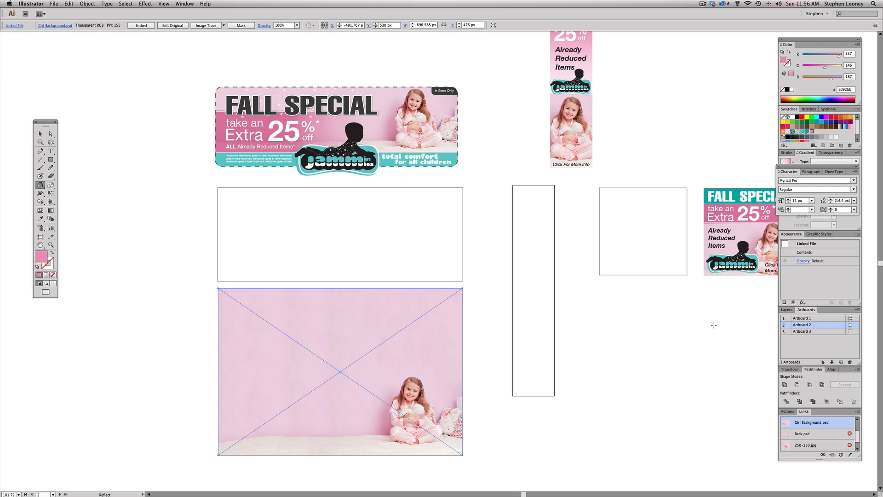
Step: Draw a rectangle about 698 x 215 px across the upper part of the wide banner artboard, fill it with cyan, and deselect
key("v")
left_click(51, 160)
left_click_drag(217, 187, 463, 262)
key("v")
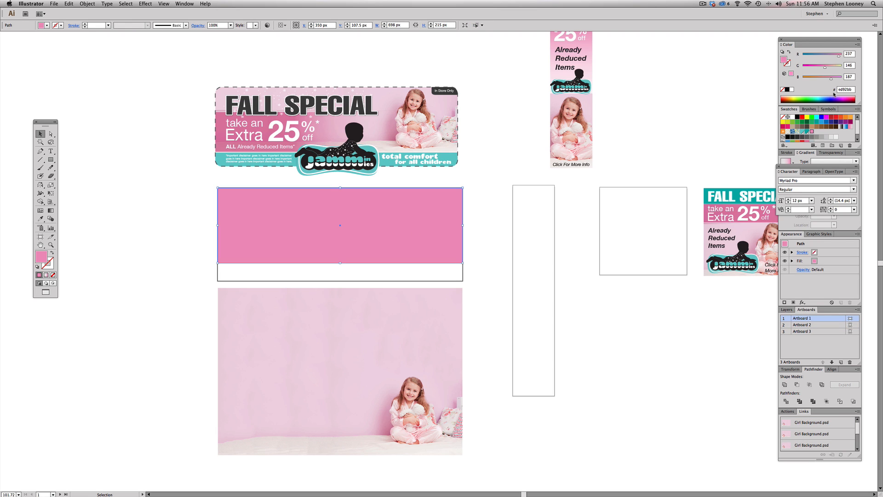
left_click(817, 118)
left_click(150, 177)
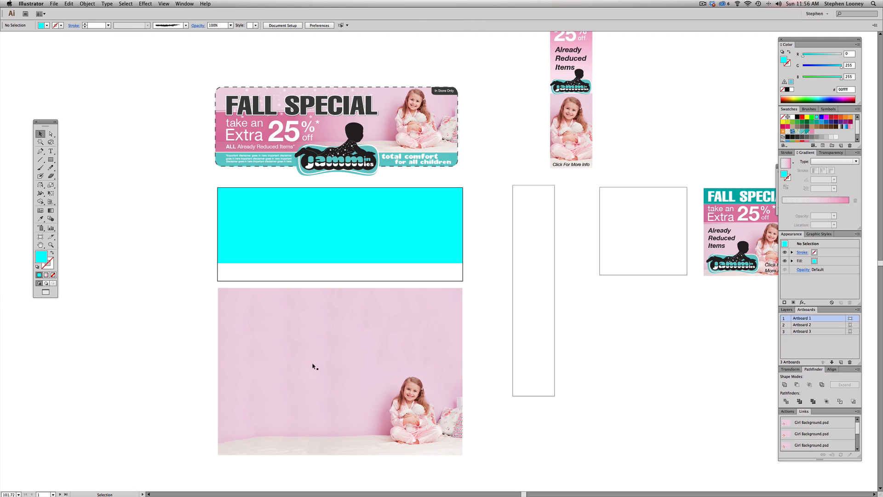
Step: Move the mirrored photo up over the wide banner artboard and bring it to the front
left_click(394, 417)
left_click_drag(394, 417, 391, 138)
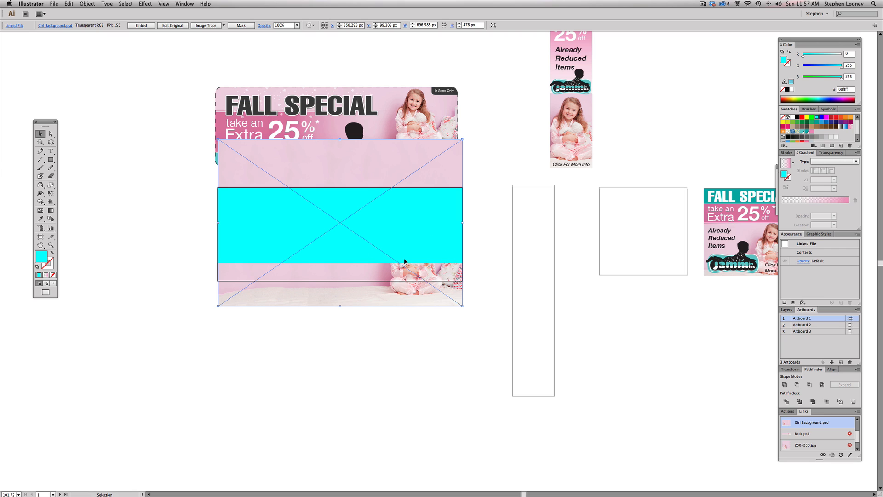
left_click(126, 4)
mouse_move(106, 19)
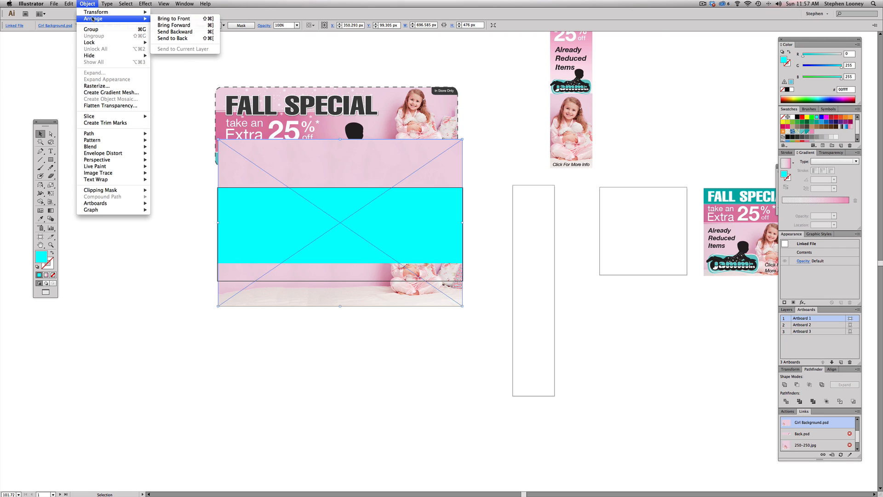
left_click(207, 19)
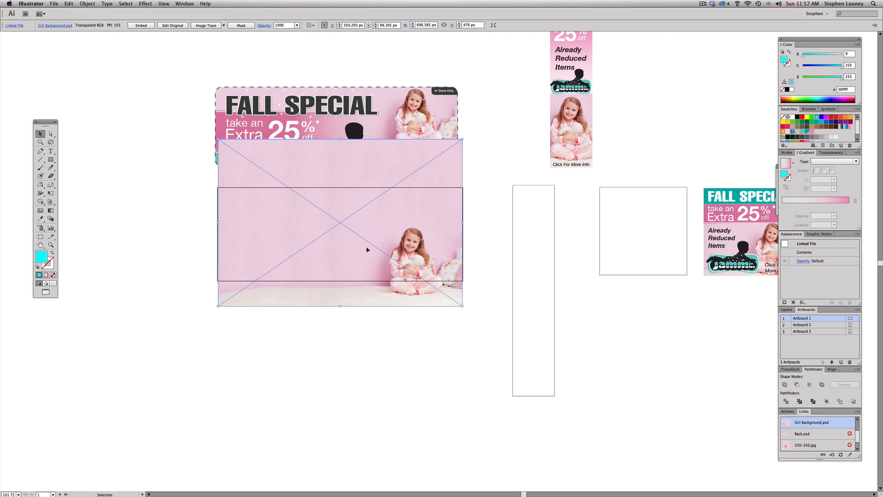
Step: Shift the photo slightly right, send it to the back behind the cyan rectangle, and deselect
left_click_drag(351, 255, 352, 255)
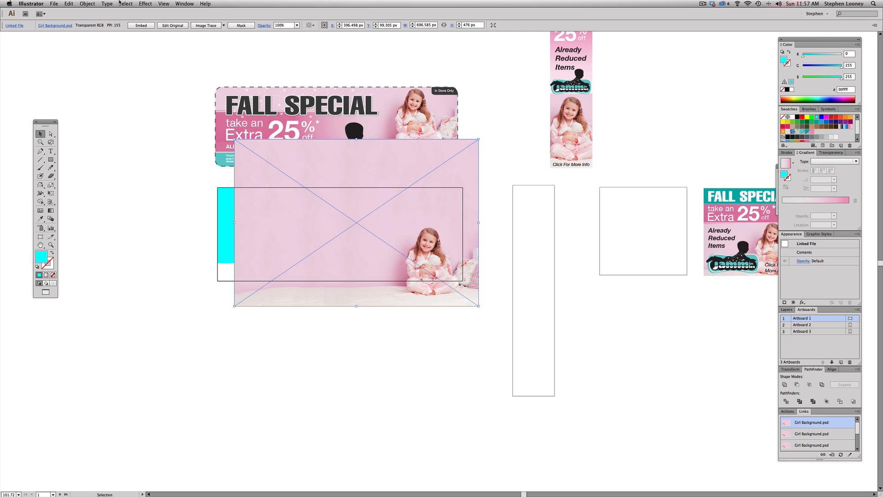
left_click(97, 2)
mouse_move(94, 19)
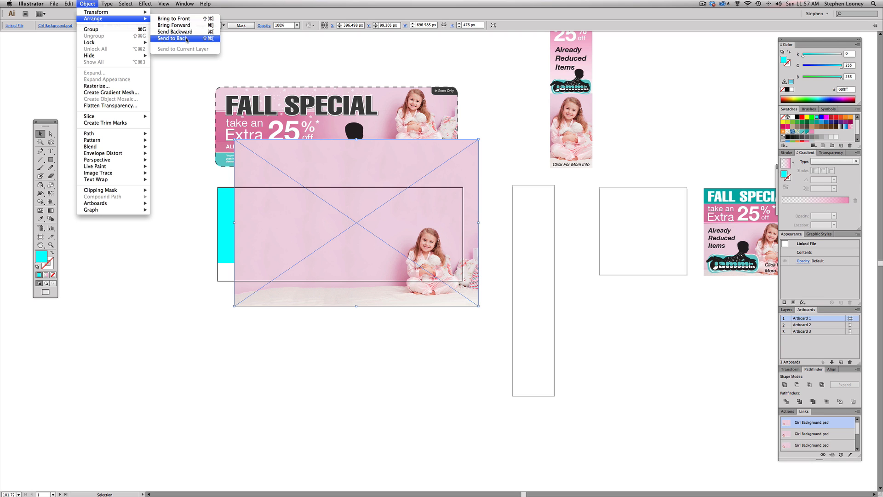
left_click(188, 40)
left_click(183, 219)
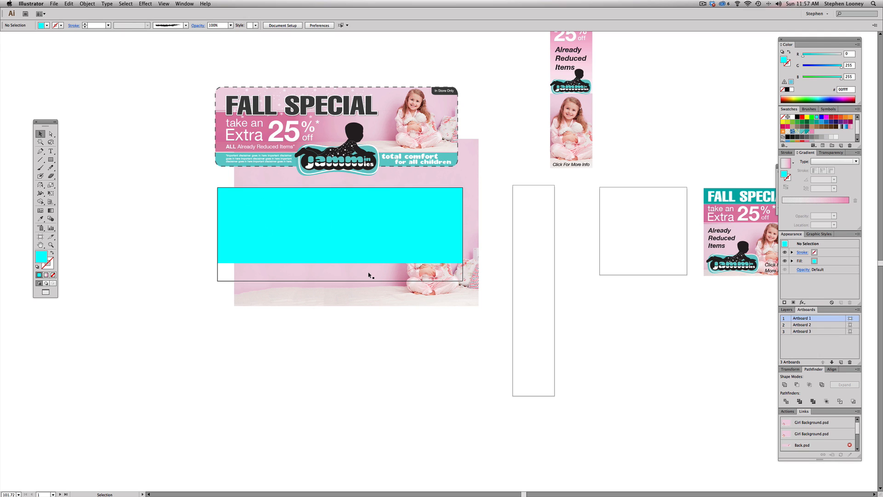
Step: Make a clipping mask from the cyan rectangle and the photo behind it on the wide banner artboard
left_click(290, 233)
left_click(167, 225)
left_click_drag(169, 210, 332, 234)
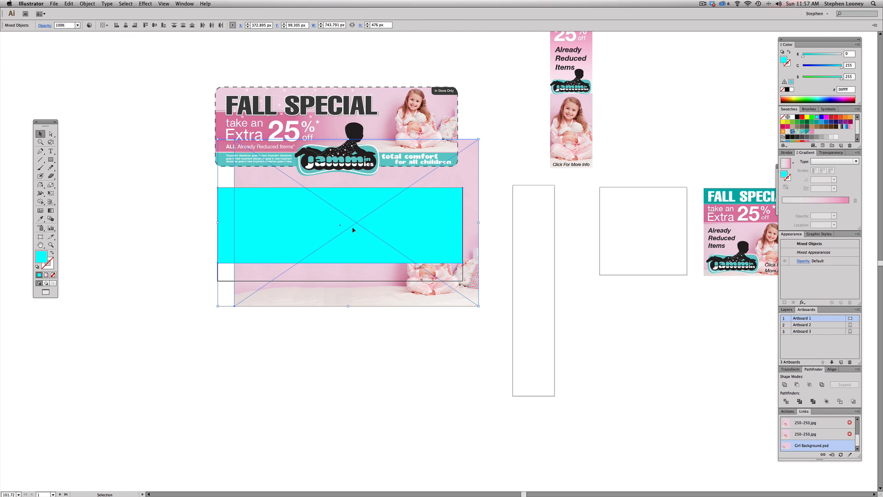
right_click(351, 229)
left_click(371, 270)
left_click(420, 286)
Step: Reposition the photo inside its clipping mask, moving it left and up until the whole seated girl is in the frame
key("a")
left_click(419, 230)
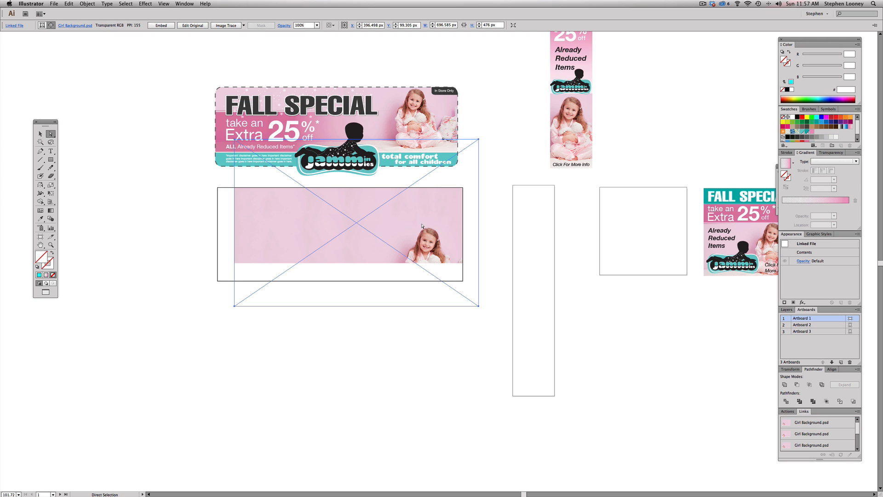
left_click_drag(343, 257, 328, 247)
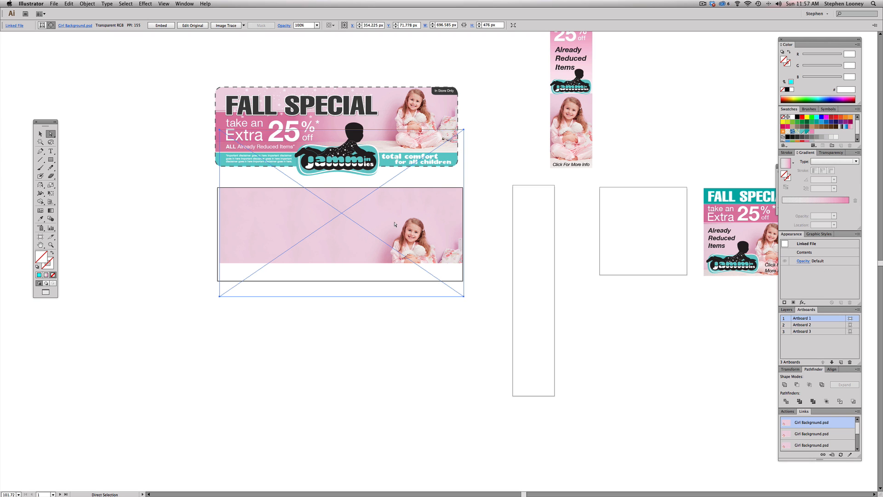
mouse_move(396, 233)
left_mouse_down()
mouse_move(393, 209)
mouse_move(395, 221)
left_mouse_up()
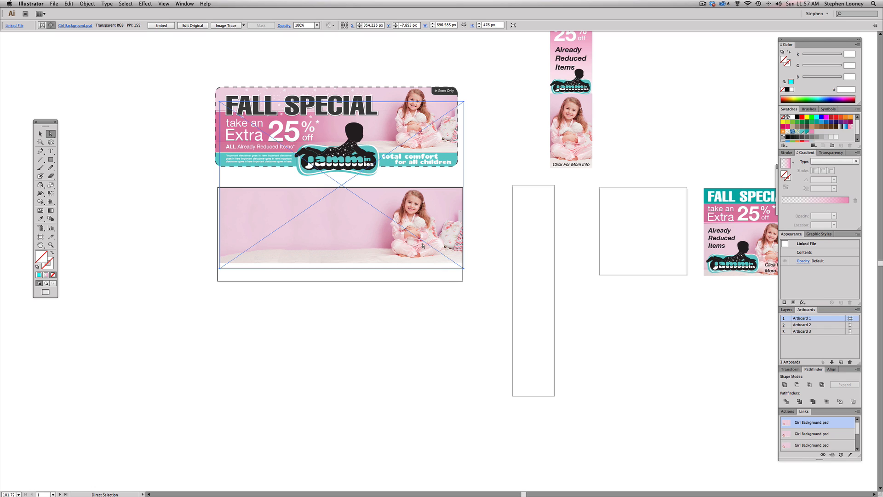
Step: Align the masked photo's left edge with the wide artboard and scale it to about 705 x 482 px to fill the mask
key("v")
left_click_drag(124, 73, 572, 388)
left_click_drag(414, 344, 353, 373)
key("super+shift+a")
key("a")
left_click_drag(241, 252, 237, 250)
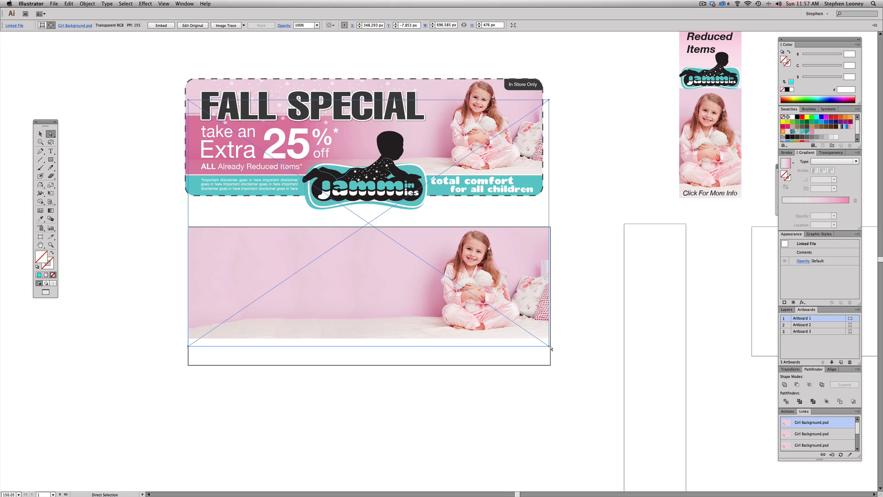
key("e")
left_click_drag(549, 345, 552, 349)
key("a")
key("super+shift+a")
Step: Try shifting the photo left and down inside its clipping mask, undo each move, and deselect
left_click_drag(508, 297, 490, 297)
left_click(586, 288)
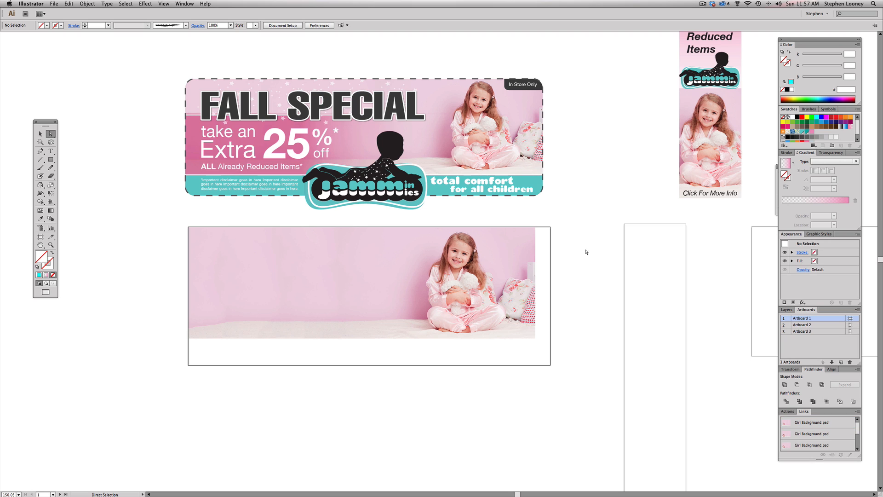
key("super+z")
left_click(601, 234)
left_click_drag(536, 254, 539, 257)
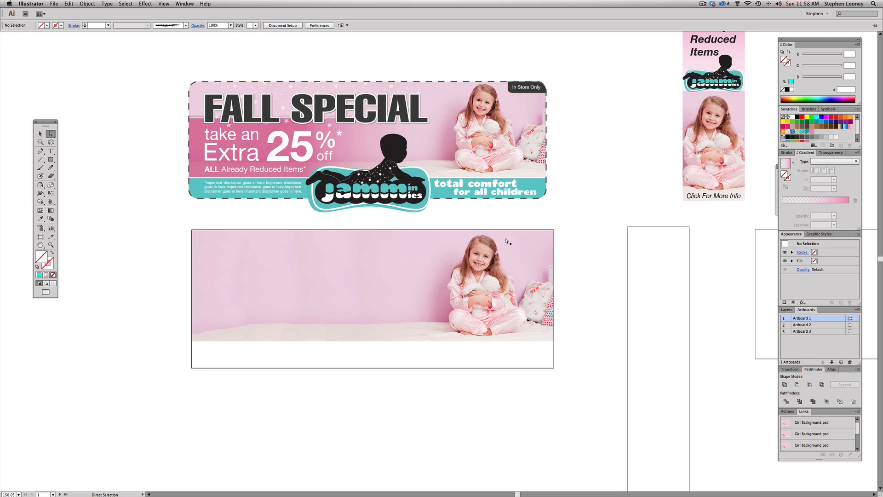
left_click_drag(459, 240, 459, 301)
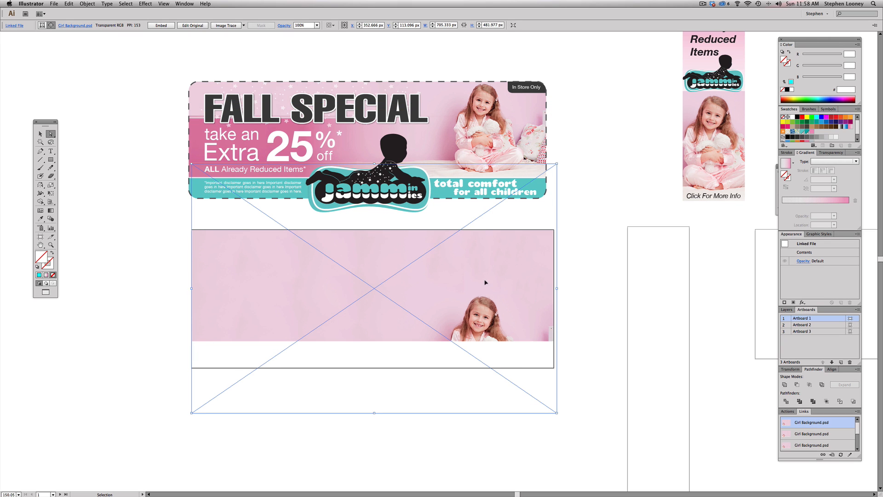
key("super+z")
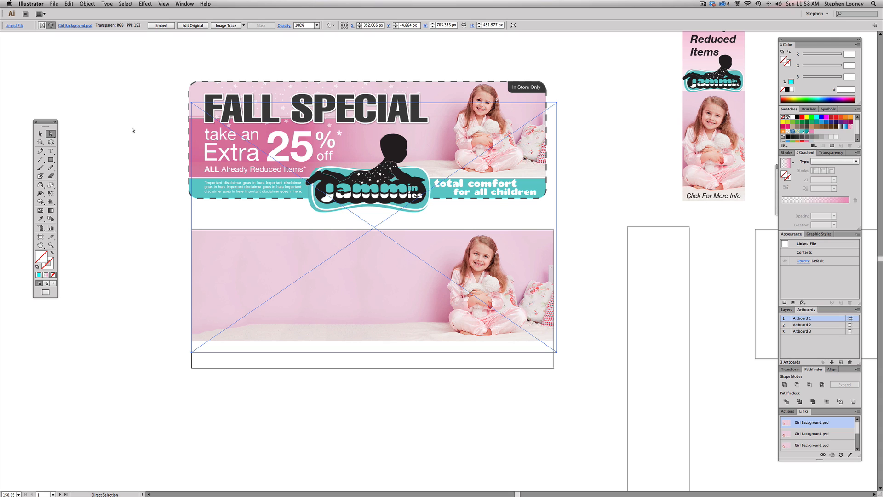
key("v")
left_click(107, 141)
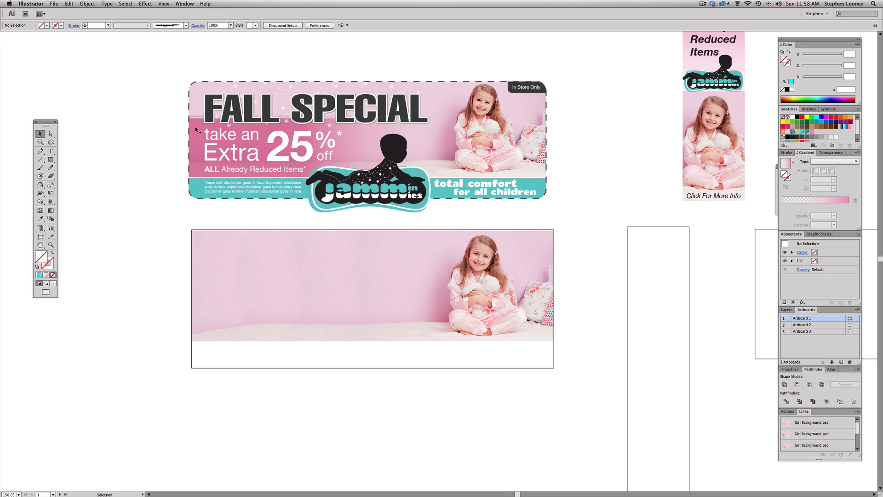
left_click(51, 160)
left_click_drag(191, 259, 431, 321)
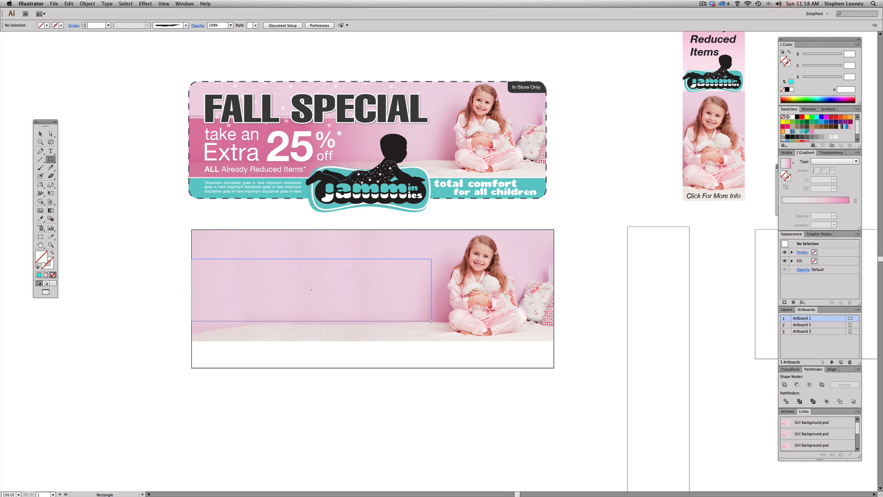
left_click_drag(431, 320, 431, 320)
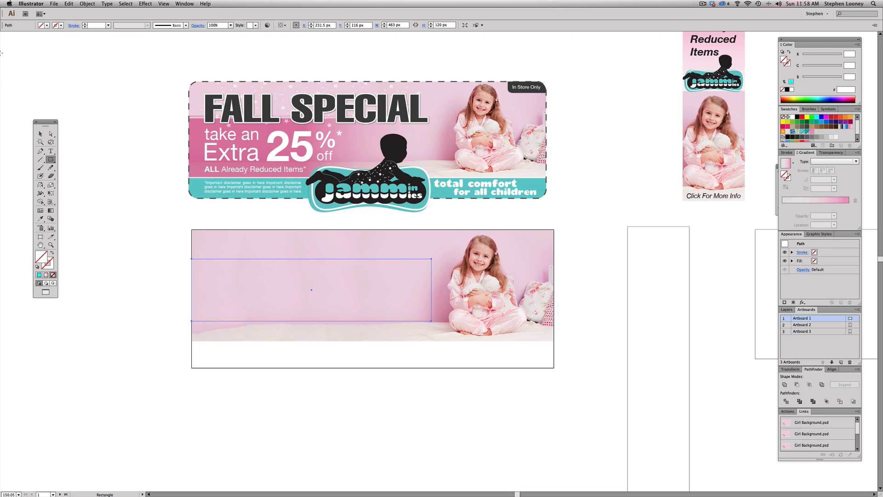
left_click(40, 133)
left_click(138, 161)
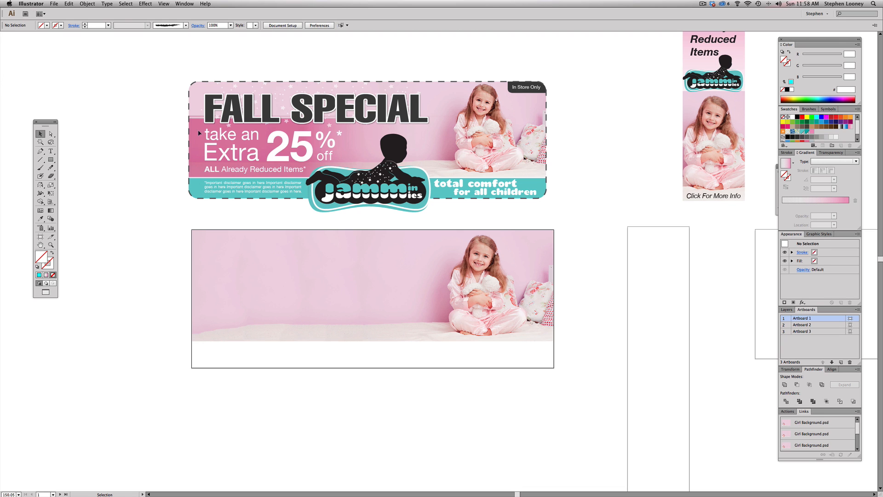
key("a")
left_click_drag(188, 170, 183, 153)
key("super+z")
Step: Lock the clipped photo group on the wide banner artboard
left_click(40, 133)
left_click(349, 314)
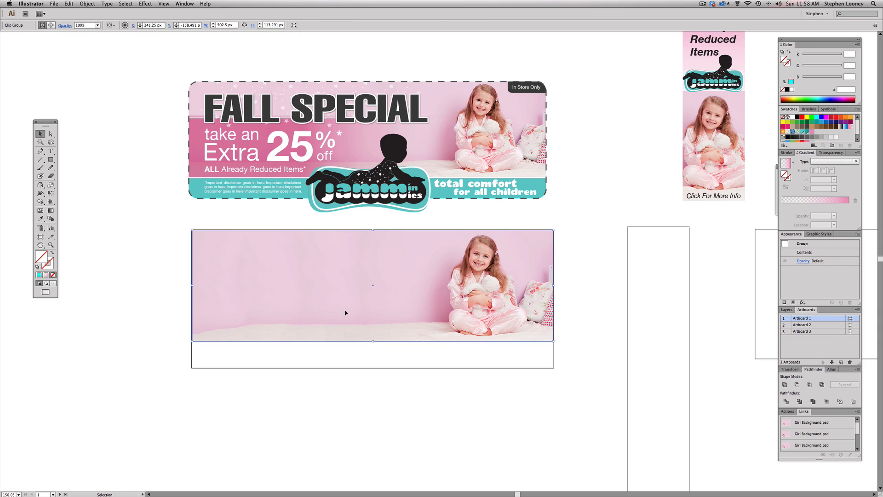
key("super+2")
Step: Draw a rectangle from the artboard's left edge to the girl along the photo's lower part, and fill it with the linear gradient
key("m")
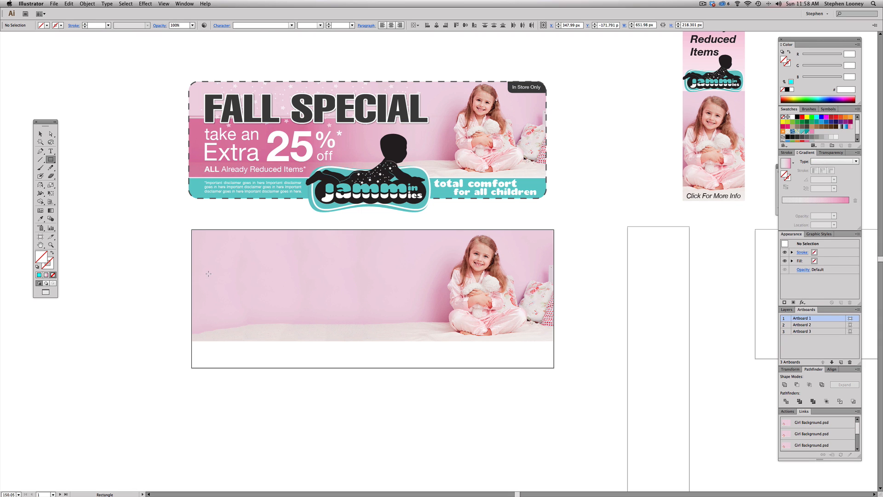
left_click_drag(191, 263, 444, 340)
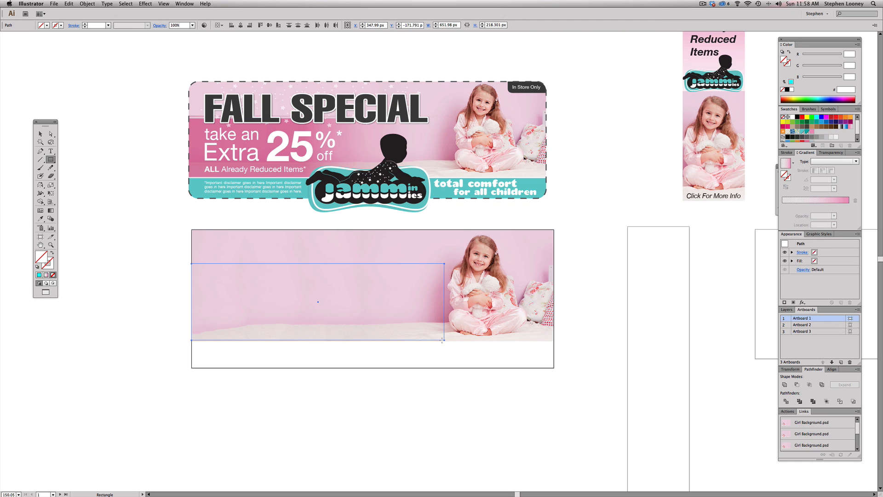
left_click(786, 162)
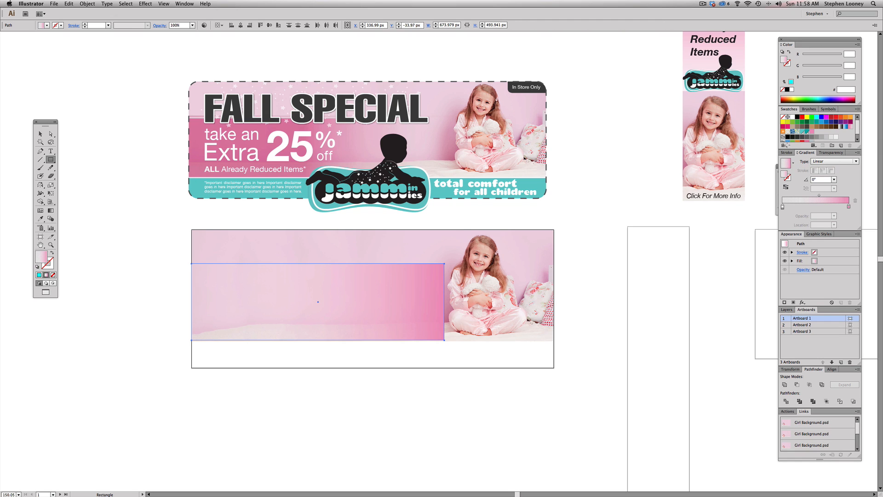
Step: Recolor the gradient's end stop black and set its white start stop to 100% opacity
left_click_drag(797, 117, 849, 207)
left_click(783, 207)
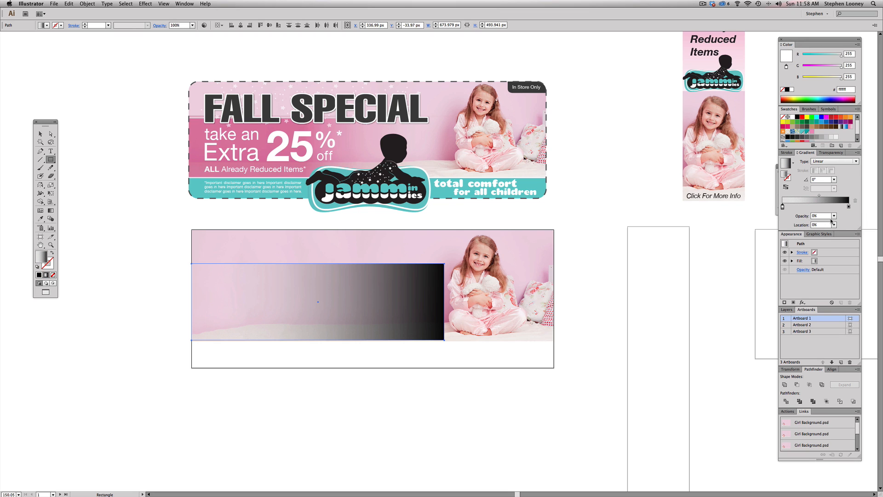
left_click(834, 216)
left_click(843, 299)
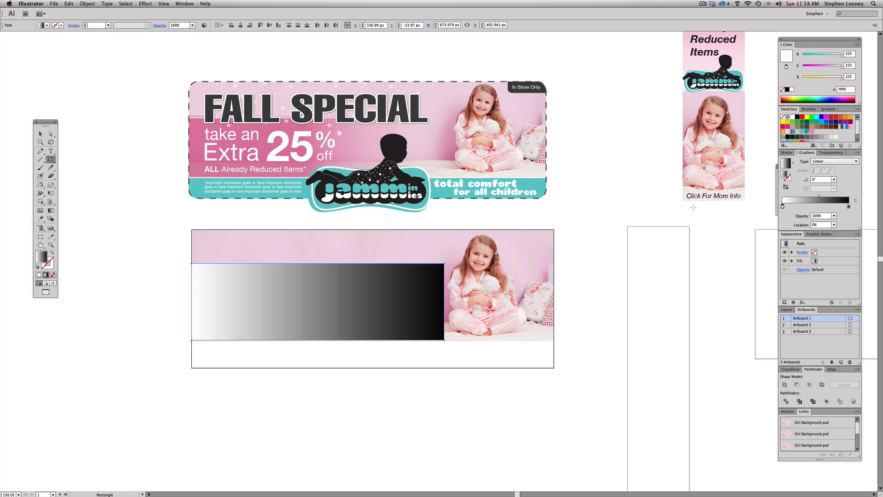
left_click(40, 134)
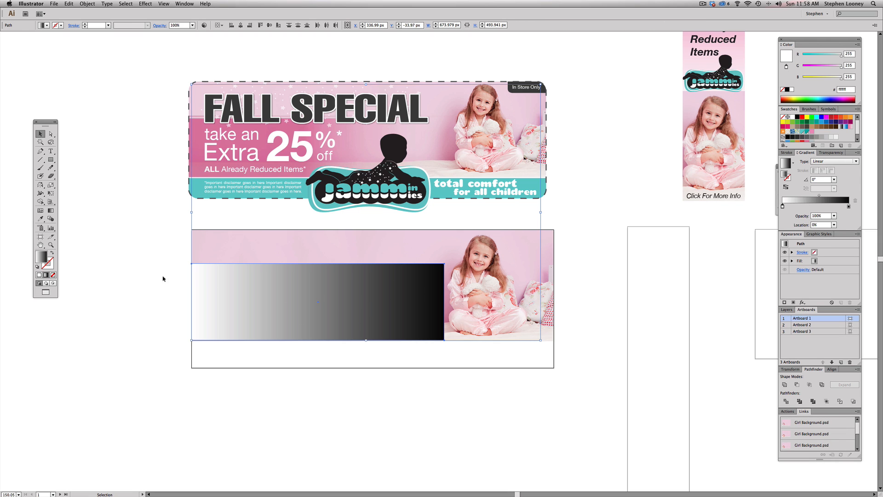
key("a")
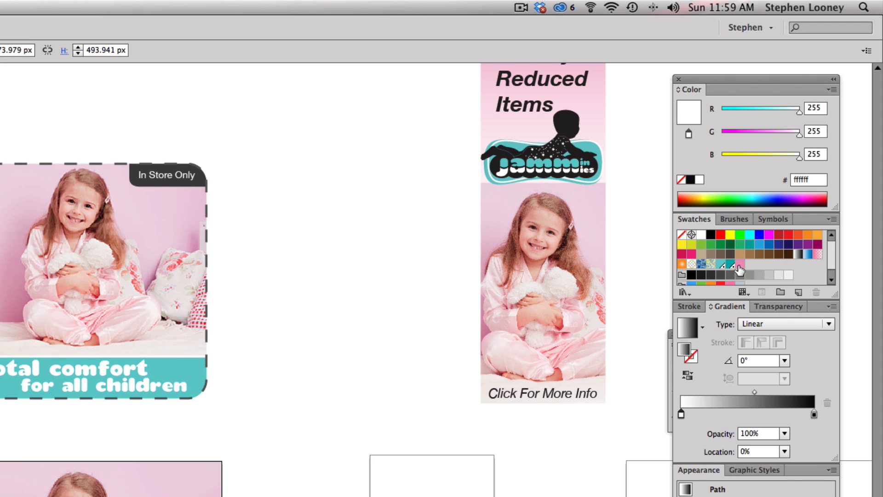
Step: Color the gradient's end stop pink (ed92bb) and set its white start stop to 0% opacity
left_click_drag(812, 132, 822, 148)
left_click_drag(761, 297, 814, 415)
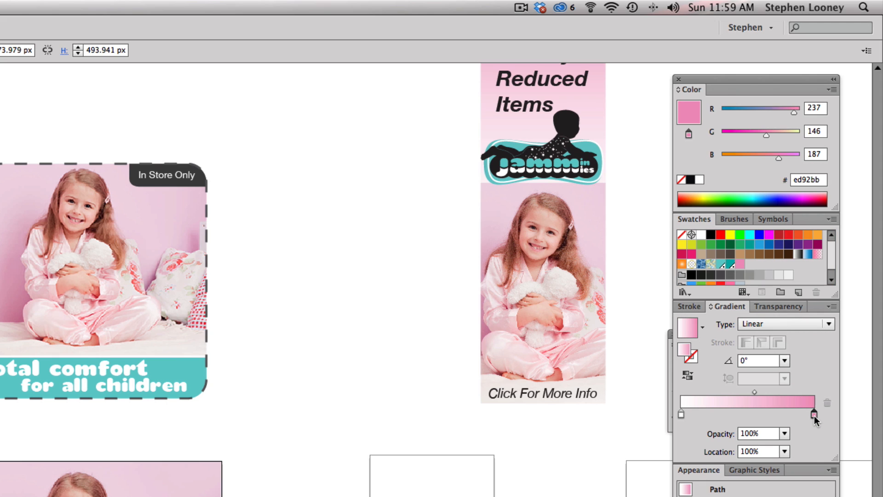
left_click(681, 414)
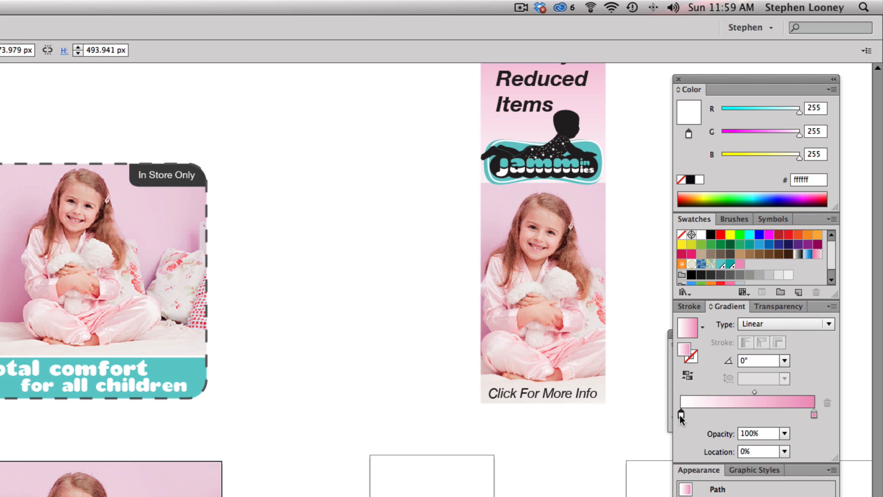
left_click(785, 434)
left_click(788, 450)
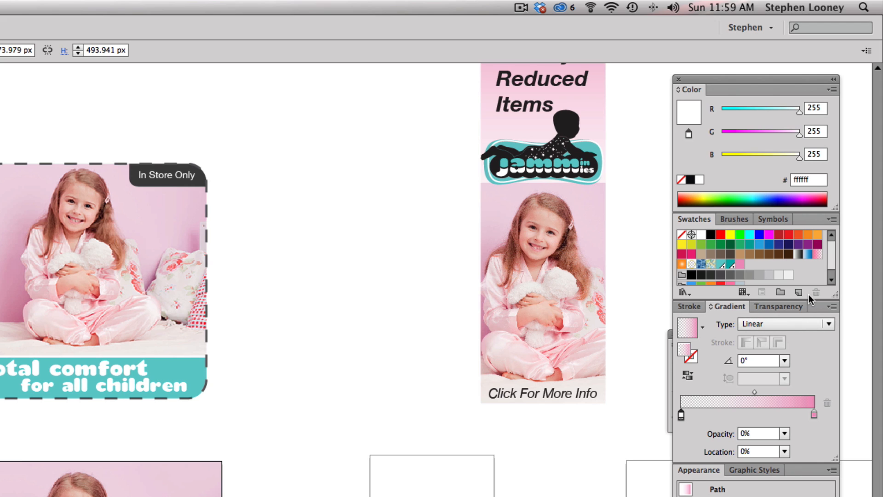
Step: Set the gradient rectangle's blending mode to Multiply
left_click(769, 305)
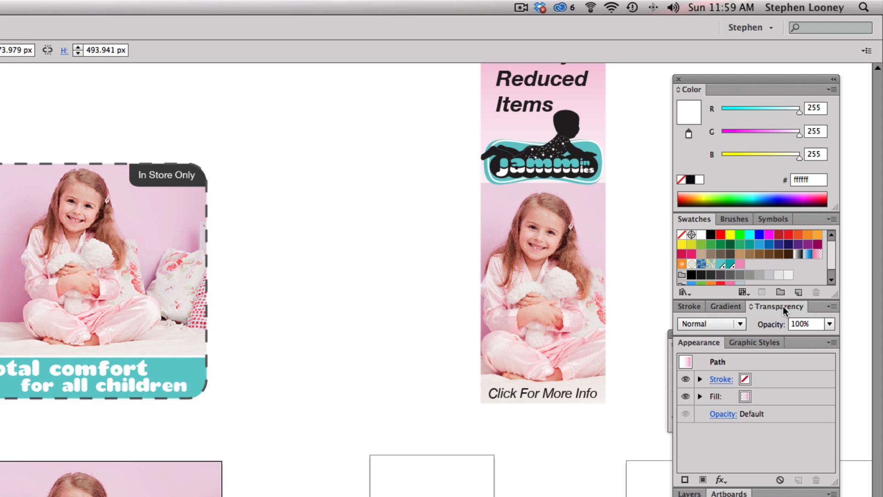
left_click(717, 324)
left_click(706, 373)
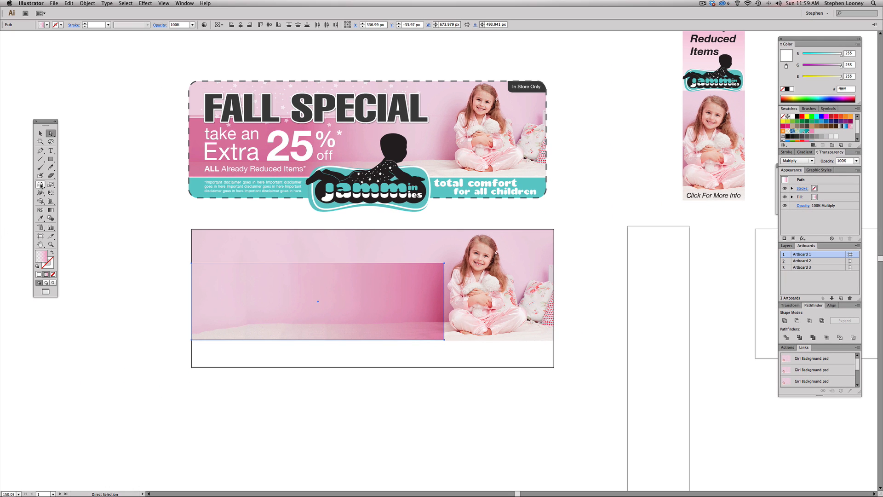
Step: Mirror the gradient rectangle horizontally with the Reflect tool, putting its solid pink end on the left, and deselect
left_click(40, 185)
left_click_drag(176, 280, 263, 277)
left_click_drag(469, 281, 465, 282)
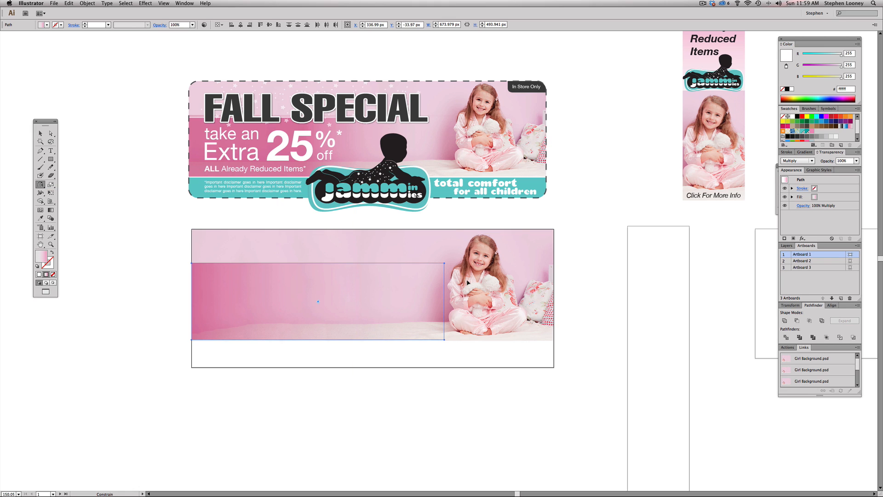
left_click(44, 135)
left_click(89, 225)
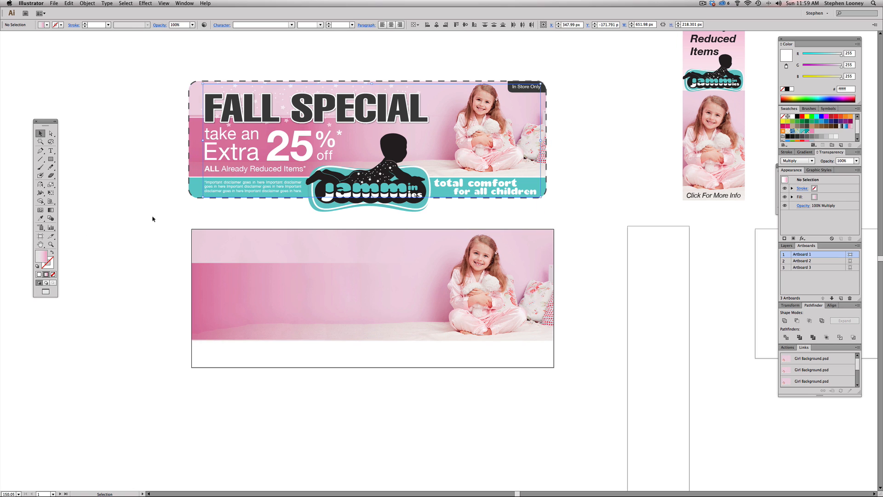
Step: Try moving the gradient rectangle down on the wide banner and undo the move
left_click(297, 285)
left_click(150, 292)
left_click_drag(256, 285, 256, 304)
key("super+z")
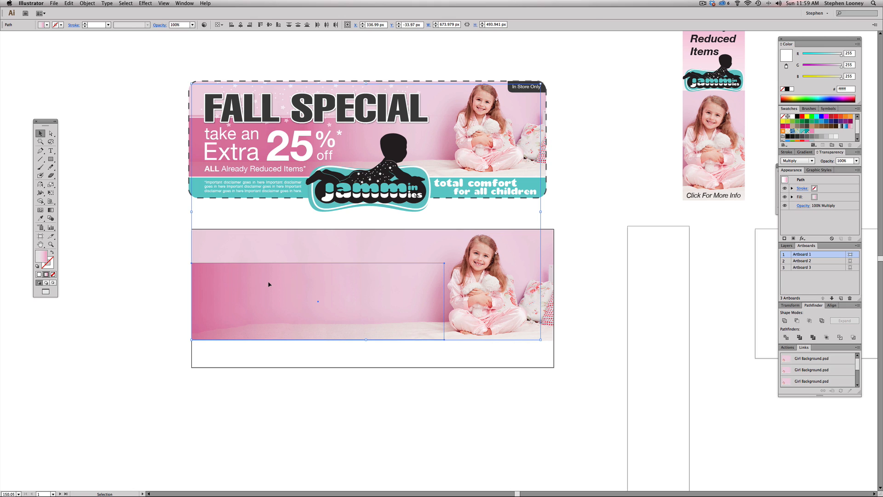
Step: Duplicate the pink gradient rectangle in place on the wide banner and show the rulers
left_click(587, 246)
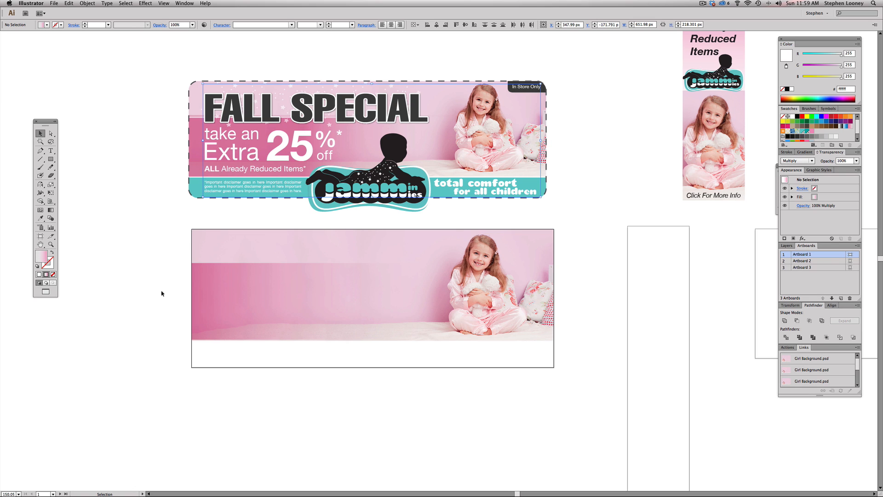
left_click(234, 287)
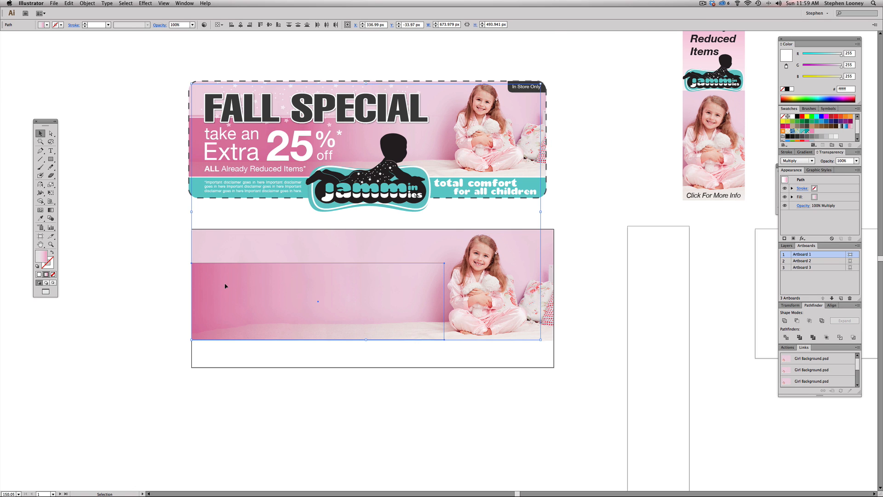
key("a")
left_click(115, 288)
key("super+z")
key("super+r")
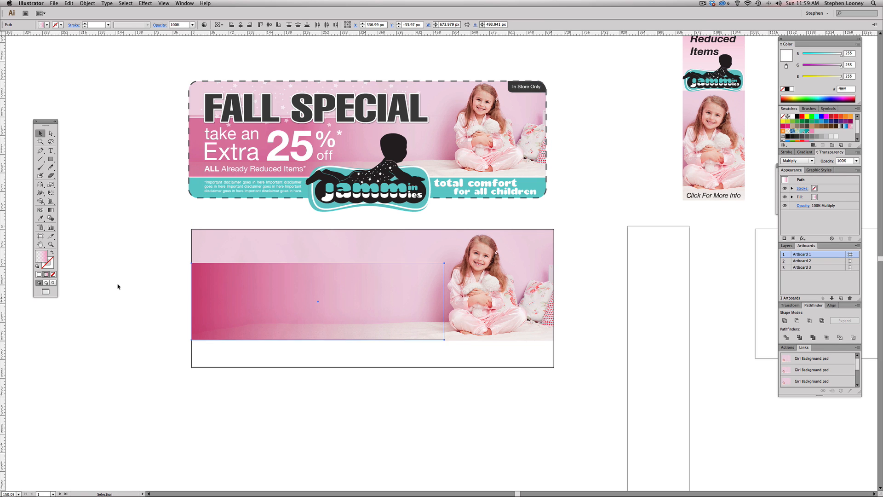
Step: Try moving and shortening the duplicate gradient rectangle, undoing each change
left_click(130, 319)
left_click_drag(233, 302, 296, 346)
key("super+z")
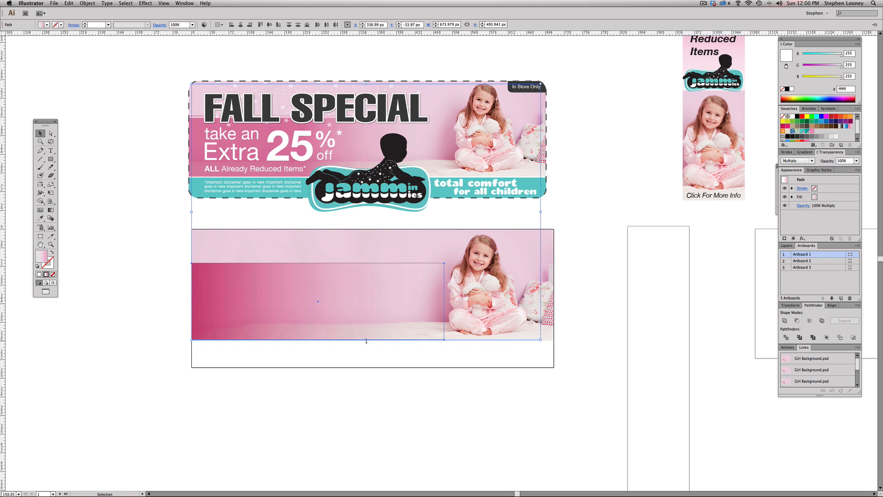
left_click_drag(366, 340, 366, 305)
key("super+z")
left_click(144, 281)
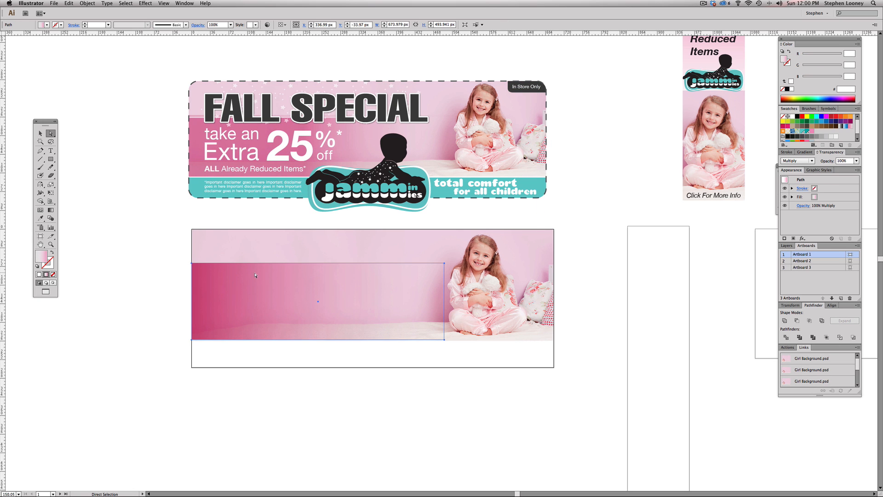
Step: Shrink the duplicate gradient rectangle into a thin strip along the upper edge of the original gradient, and deselect it
key("a")
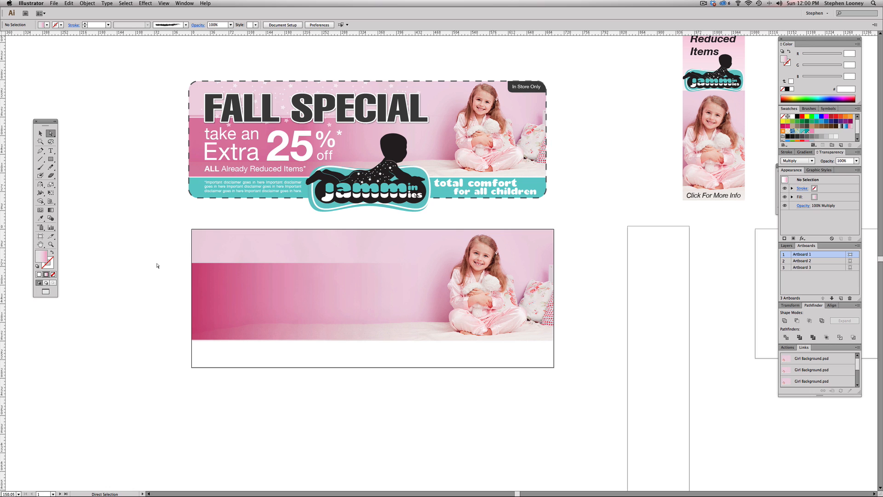
left_click_drag(210, 281, 257, 302)
key("Delete")
key("v")
key("ctrl+z")
left_click(143, 277)
left_click(278, 297)
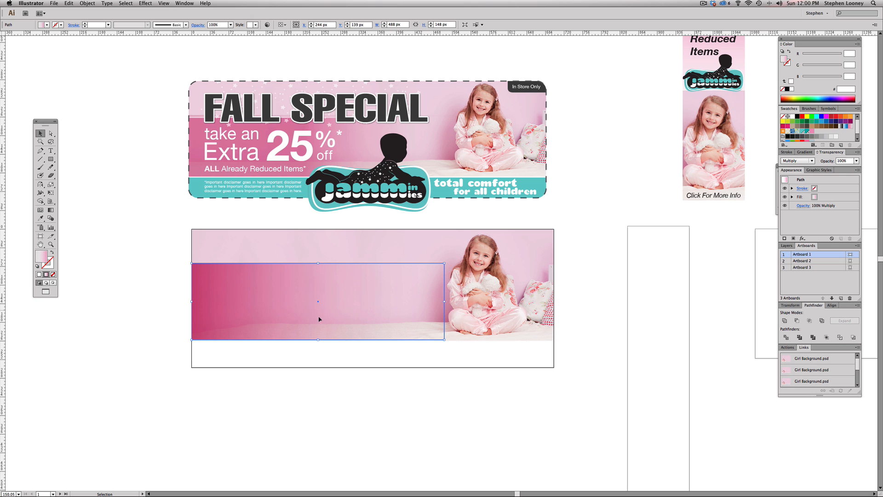
left_click_drag(318, 339, 317, 264)
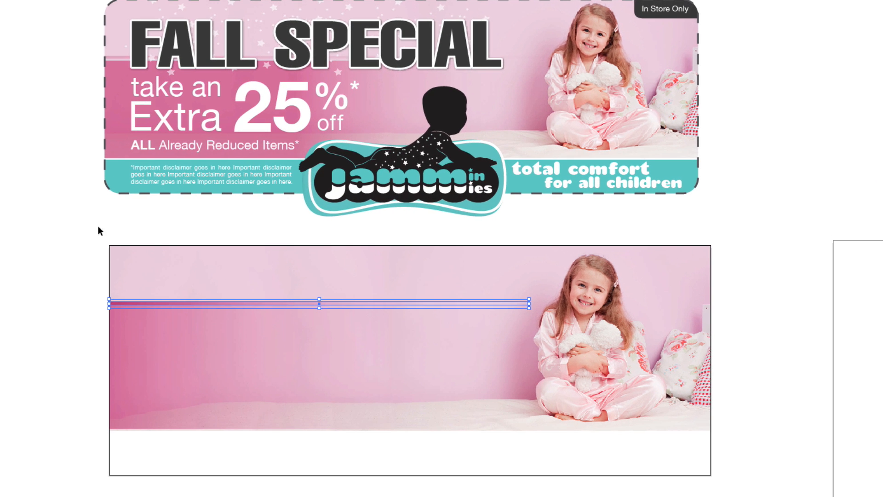
key("ctrl+shift+a")
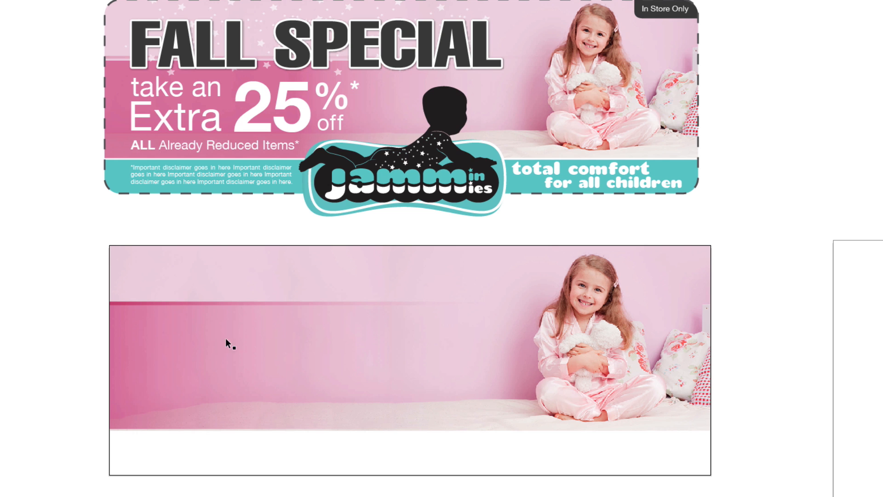
Step: Position the thin gradient strip slightly above the gradient rectangle, leaving a narrow gap between them
key("ctrl+space")
left_click_drag(27, 181, 854, 496)
left_click_drag(104, 259, 139, 320)
left_click_drag(11, 246, 10, 236)
key("ctrl+shift+a")
left_click(382, 325, "ctrl+alt")
left_click(382, 325, "ctrl+alt")
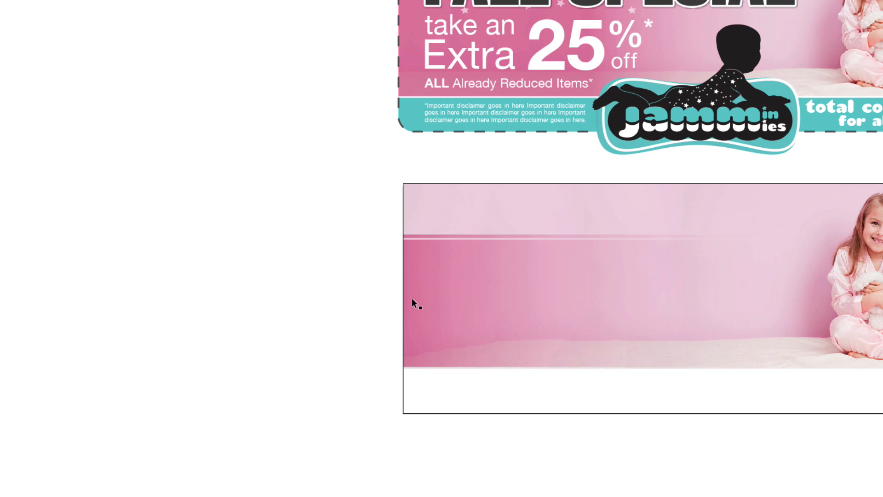
Step: Draw a 700 x 49 px rectangle along the wide banner's bottom edge and fill it with teal PANTONE 325 C
left_click_drag(344, 292, 220, 303)
left_click_drag(292, 269, 248, 293)
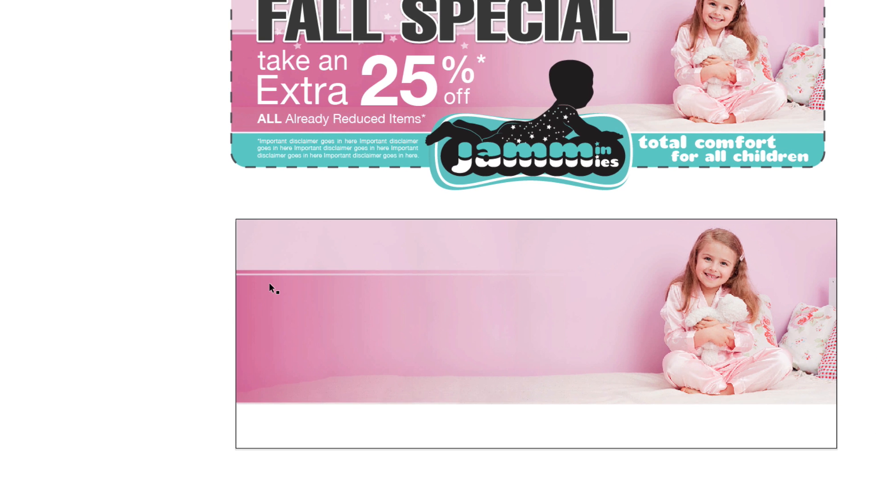
left_click_drag(480, 321, 407, 324)
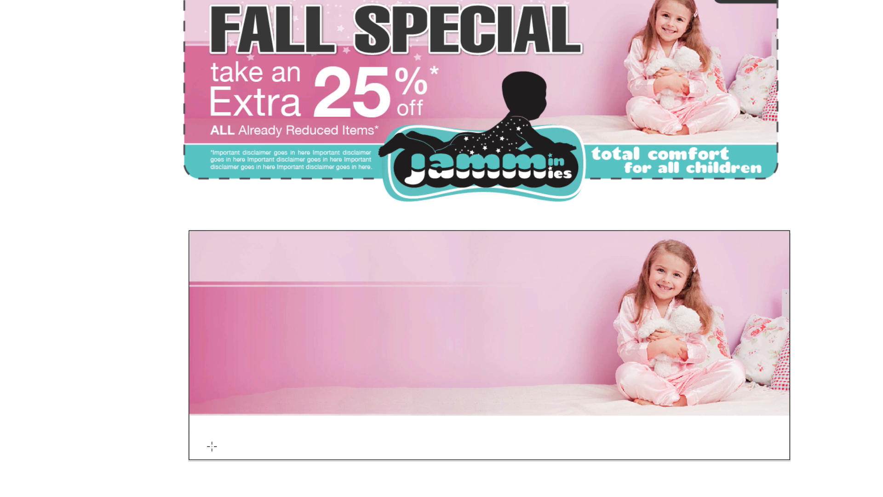
left_click_drag(189, 418, 790, 459)
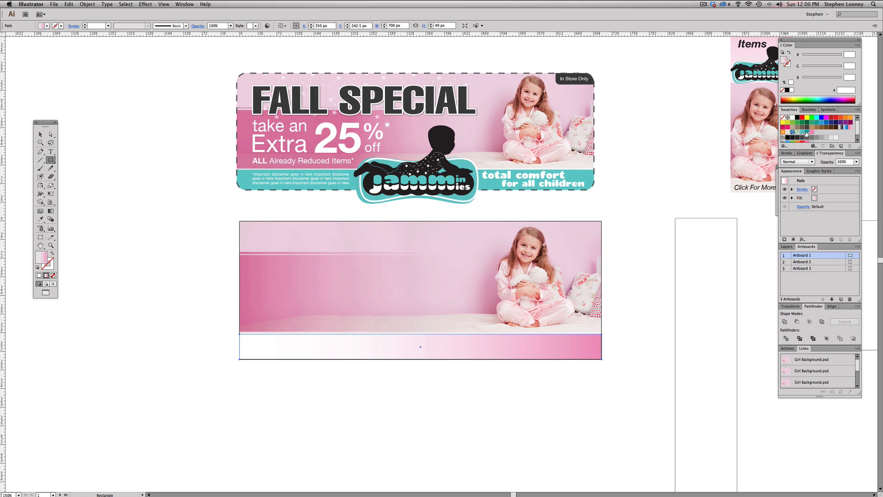
left_click(806, 132)
left_click(40, 134)
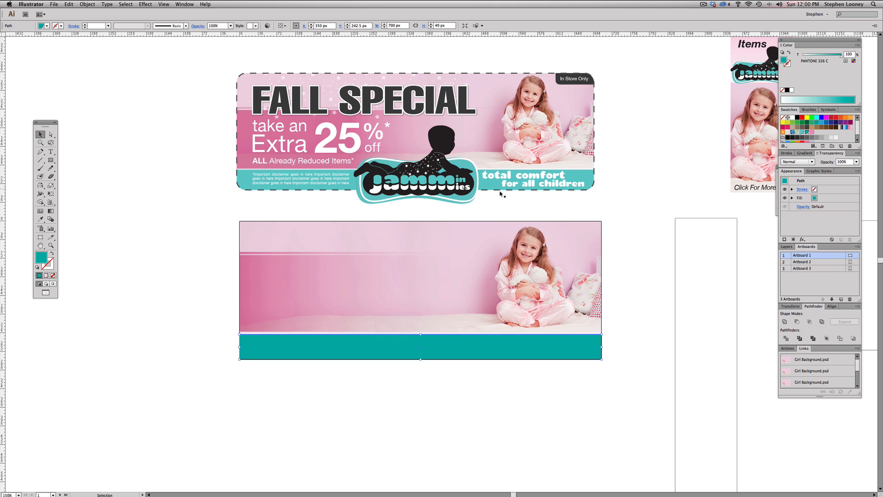
left_click(802, 133)
left_click(199, 266)
Step: Adjust the lower edge of the photo's clipping mask so the mask is 213 px tall
left_click_drag(184, 297, 603, 391)
key("a")
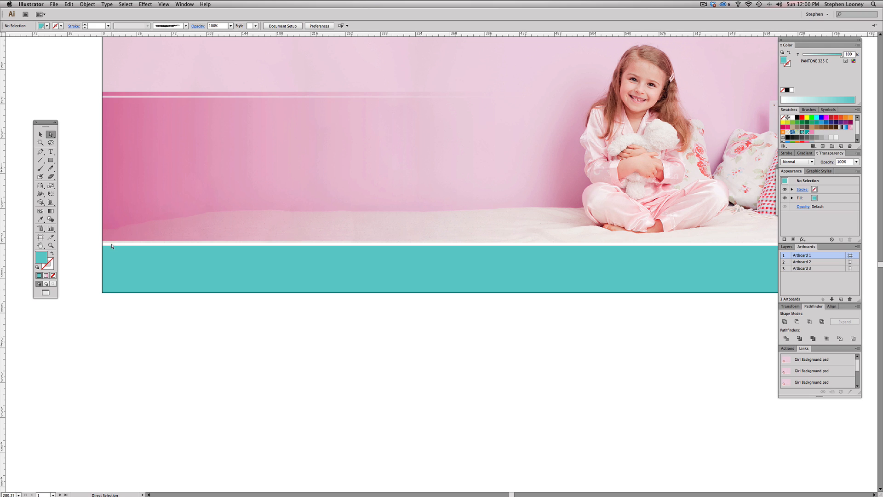
left_click(111, 243)
left_click_drag(111, 244, 111, 242)
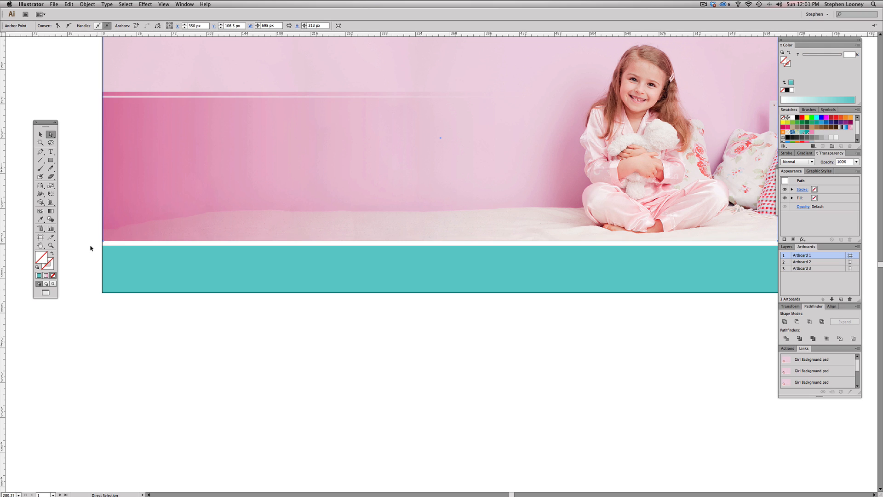
left_click(101, 249)
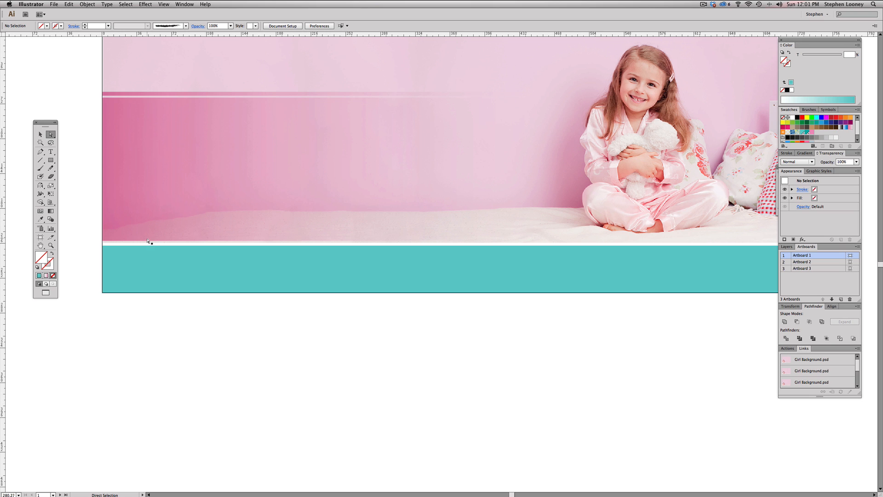
Step: Raise the teal rectangle's top edge to make the bar 51 px tall, and deselect it
left_click_drag(125, 244, 110, 245)
left_click(103, 247)
left_click(111, 247)
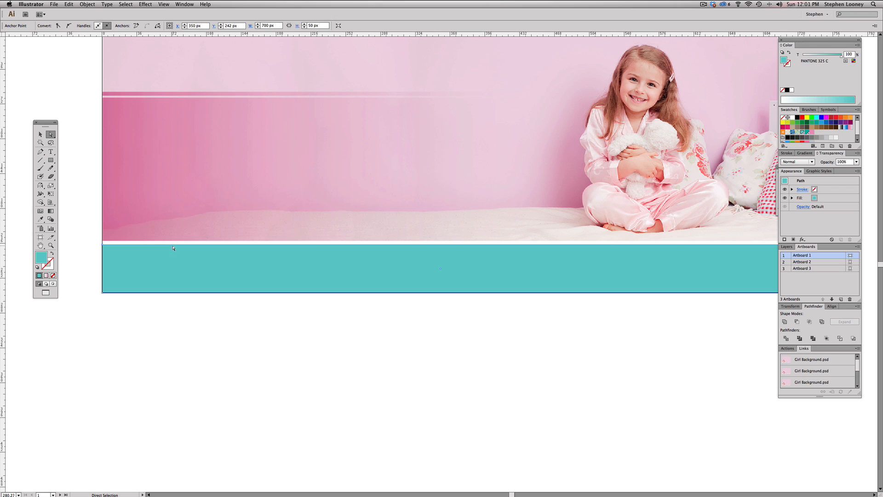
left_click_drag(172, 245, 171, 245)
key("shift+super+a")
Step: Extend the left edge of the photo's clipping mask to meet the wide artboard's left border
left_click(348, 220, "alt+super")
left_click(349, 219, "alt+super")
left_click_drag(366, 276, 419, 362)
left_click_drag(227, 116, 228, 112)
left_click(378, 130, "alt+super")
left_click(378, 130, "alt+super")
left_click(378, 130, "alt+super")
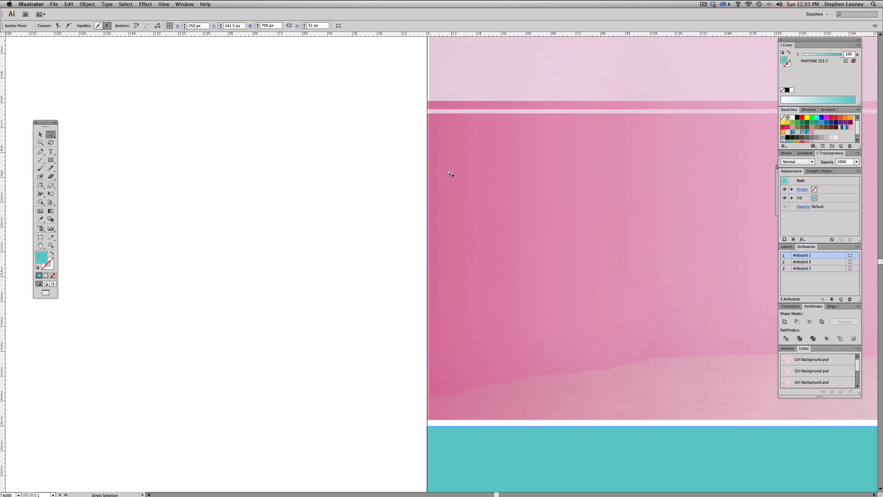
left_click(430, 151)
left_click_drag(430, 151, 427, 150)
key("super+shift+a")
left_click(580, 199, "alt+super")
left_click(579, 199, "alt+super")
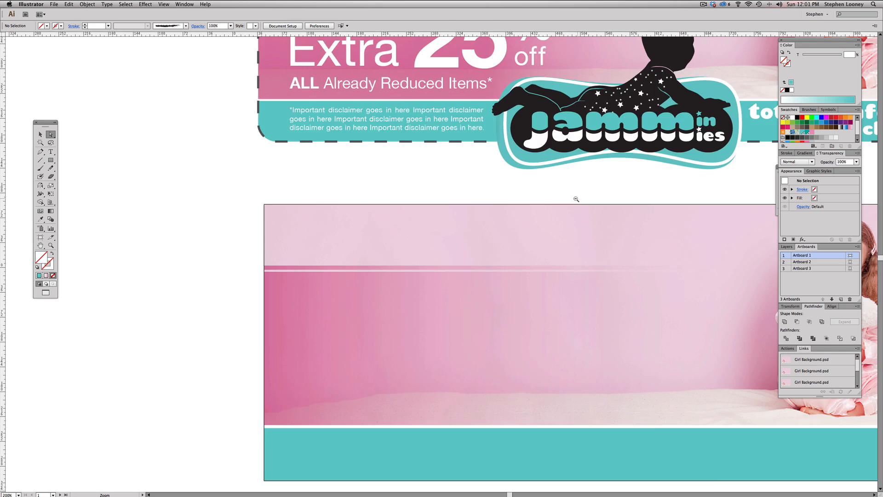
left_click(578, 199, "alt+super")
left_click(271, 317)
key("super+shift+a")
left_click_drag(279, 274, 222, 244)
left_click_drag(461, 314, 453, 313)
left_click(429, 298, "alt+super")
Step: Release the clipping mask that rounds the corners of the original Fall Special coupon
left_click(40, 134)
left_click_drag(226, 111, 215, 226)
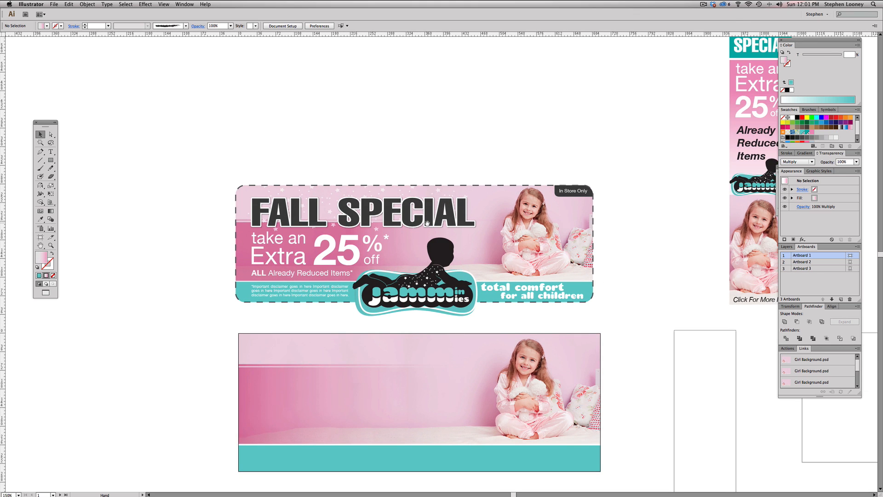
left_click_drag(426, 223, 427, 229)
left_click(429, 284)
left_click(412, 250)
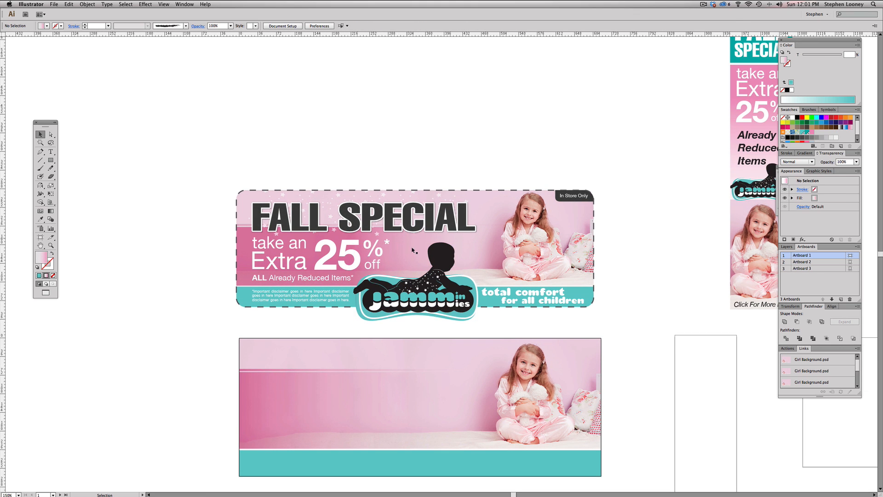
left_click(339, 206)
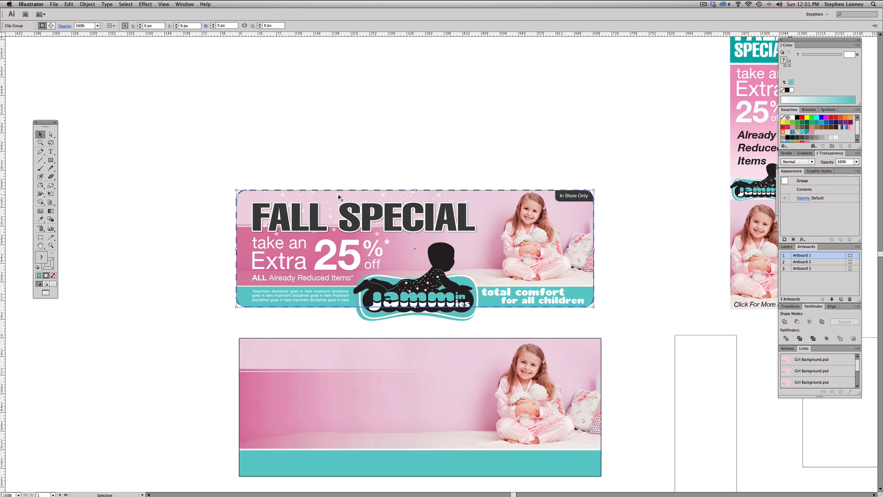
right_click(339, 198)
left_click(349, 175)
Step: Copy the white star pattern from the original coupon onto the upper part of the wide banner and bring it to the front
left_click_drag(338, 197, 345, 355, "alt")
key("super+x")
left_click_drag(287, 357, 275, 295)
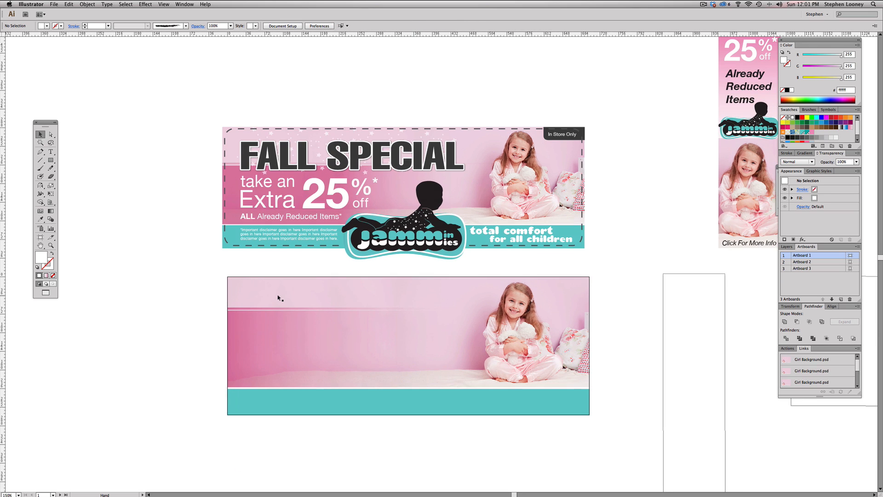
key("super+f")
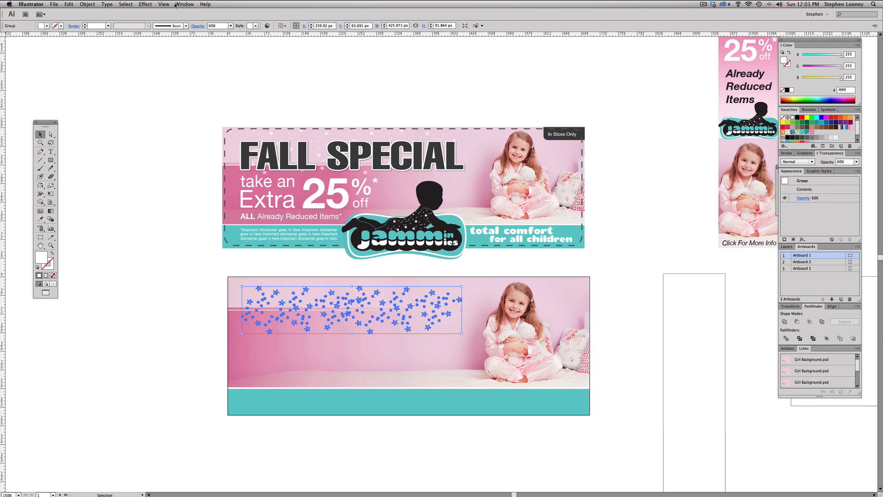
left_click(92, 4)
mouse_move(112, 20)
left_click(175, 19)
left_click(201, 181)
scroll(289, 193, "down", 3)
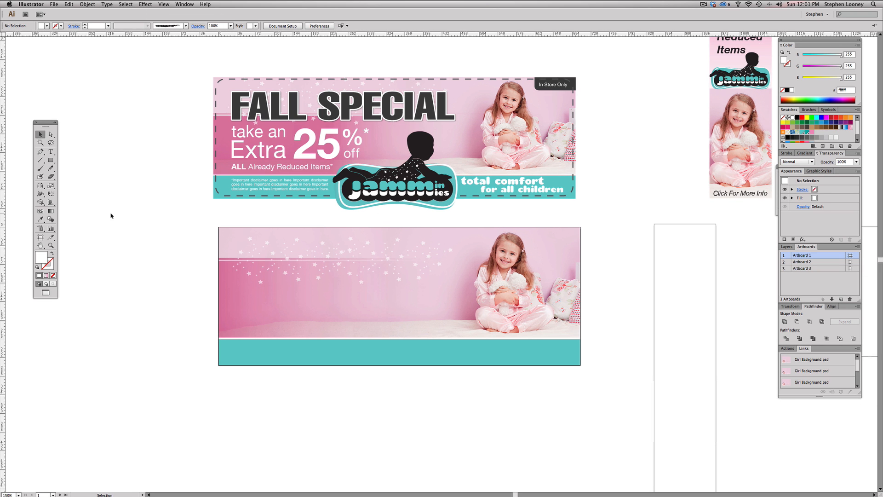
Step: Draw a five-pointed star with the Star tool on the empty canvas beside the banners
left_click_drag(50, 160, 70, 194)
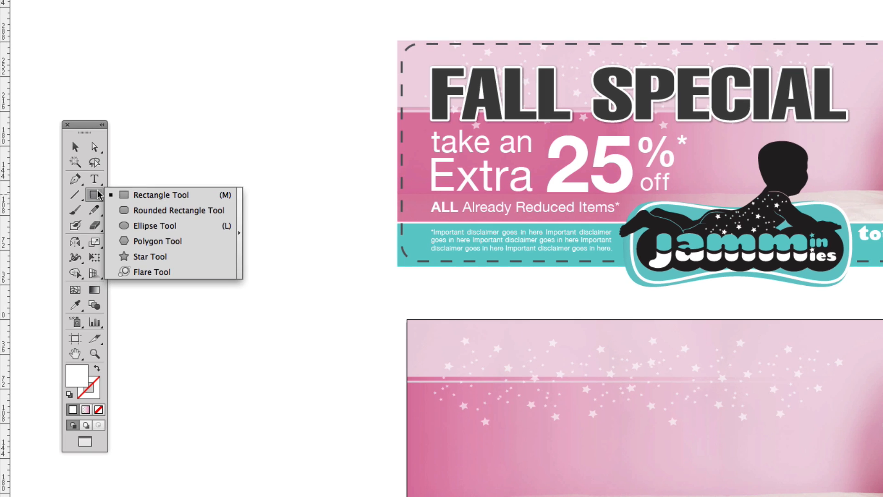
left_click_drag(130, 257, 129, 257)
scroll(354, 305, "left", 5)
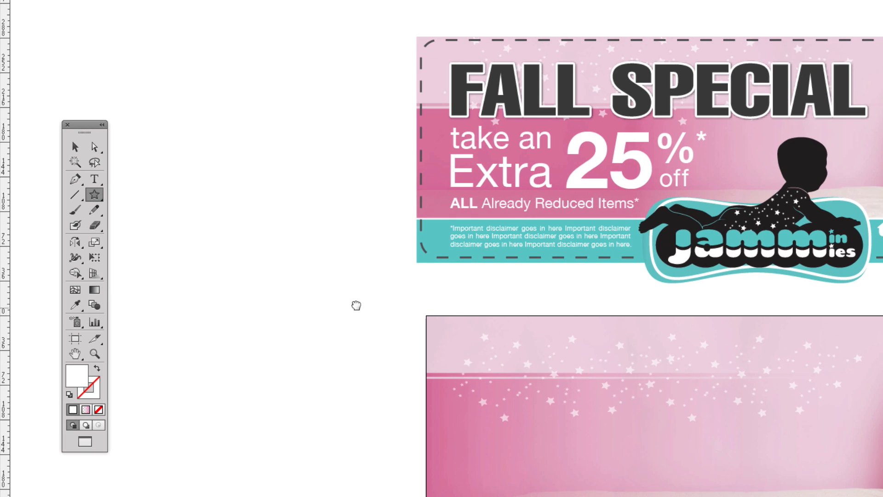
left_click_drag(231, 298, 230, 276)
key("v")
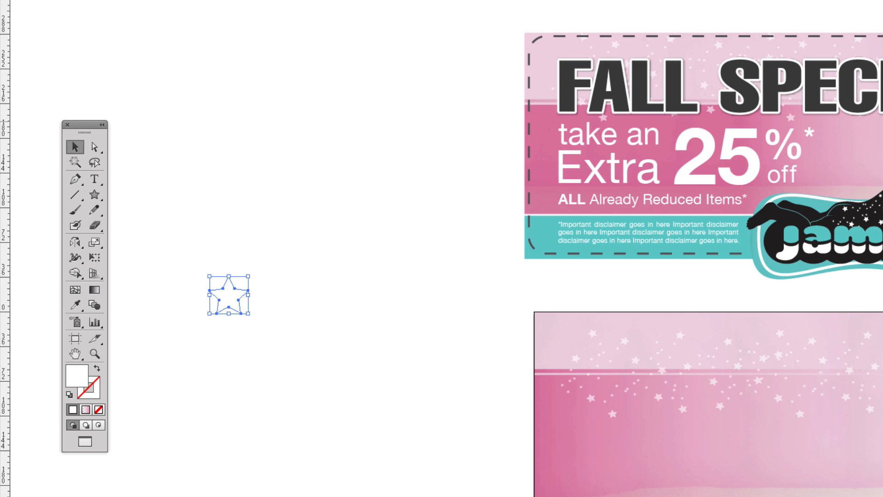
left_click(94, 147)
left_click(75, 146)
Step: Build a scattered cluster of large and small black stars by duplicating and resizing the star
key("space")
left_click_drag(233, 243, 288, 243)
left_click_drag(285, 296, 288, 345)
left_click_drag(288, 345, 220, 370)
left_click_drag(220, 370, 367, 237)
left_click_drag(367, 237, 197, 301)
left_click_drag(198, 300, 260, 410)
left_click_drag(206, 226, 378, 447)
left_click_drag(316, 272, 331, 320)
left_click_drag(391, 279, 234, 277)
left_click_drag(234, 276, 325, 251)
left_click_drag(325, 251, 271, 391)
left_click(299, 169)
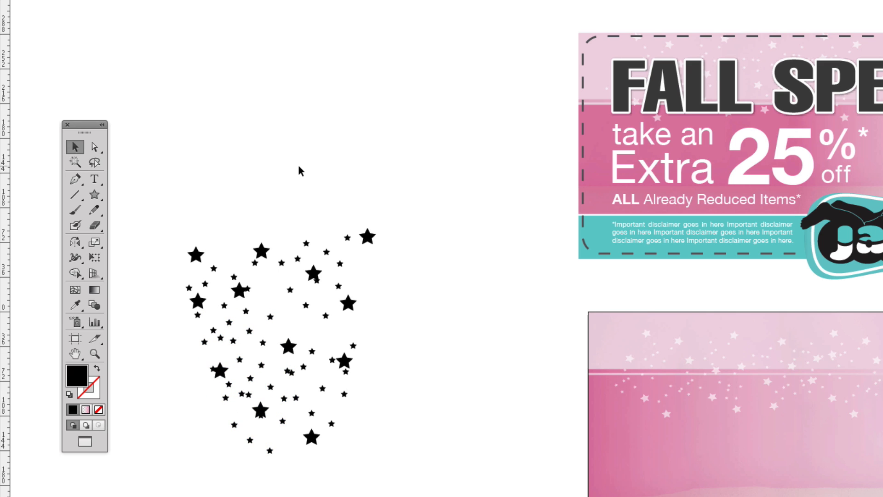
Step: Duplicate the star cluster sideways to form a wider pattern of three adjoining clusters
left_click(315, 412)
left_click_drag(314, 274, 458, 275)
left_click_drag(474, 243, 159, 238)
key("super+alt+space")
left_click(429, 337)
key("super+space")
left_click_drag(477, 225, 882, 496)
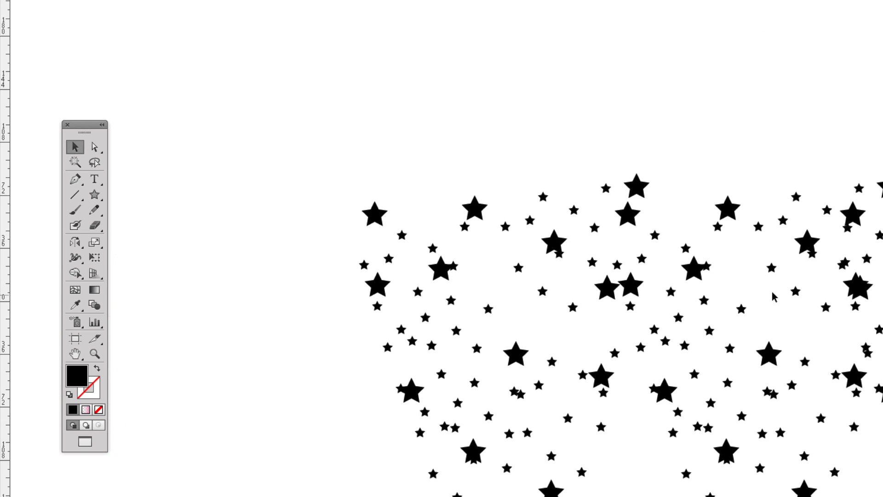
Step: Delete or reposition crowded large stars where the duplicated clusters meet
left_click_drag(859, 289, 800, 374)
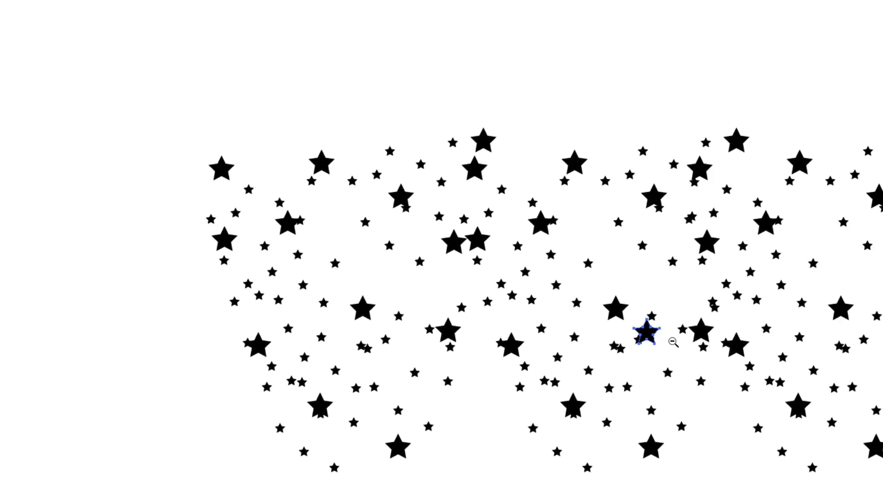
key("Delete")
left_click(584, 264)
key("Delete")
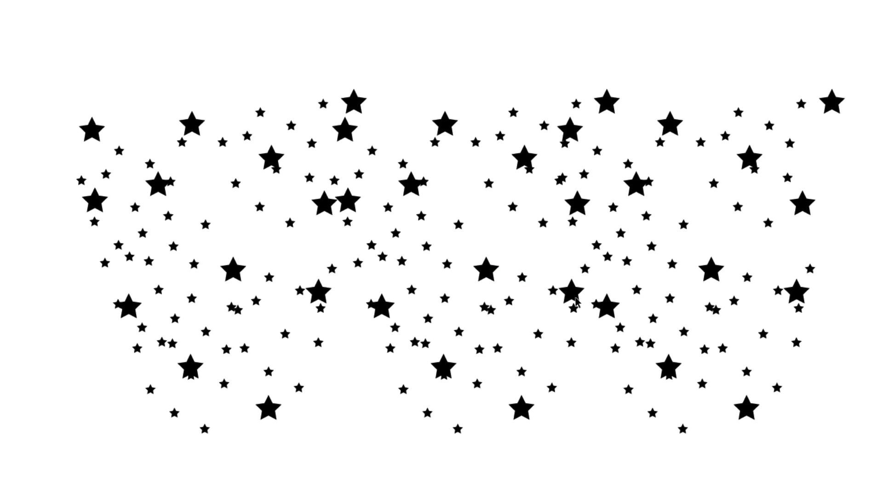
left_click(604, 306)
key("Delete")
left_click_drag(387, 309, 395, 315)
left_click_drag(388, 314, 364, 338)
Step: Delete the lowest rows of stars to make the pattern a shallower band
key("ctrl+minus")
left_click_drag(220, 95, 18, 299)
left_click(235, 409)
key("Delete")
Step: Select the stars of the black pattern and group them
scroll(478, 331, "right", 3)
scroll(663, 323, "up", 1)
left_click_drag(105, 143, 423, 317)
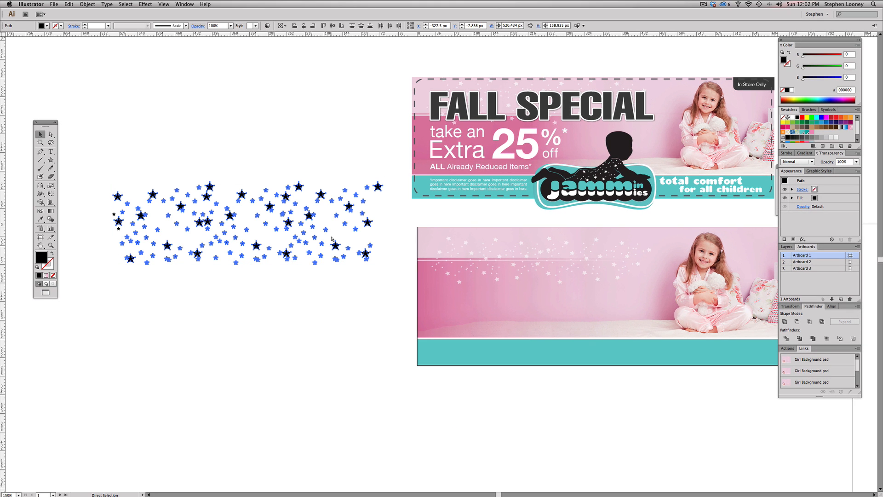
key("super+g")
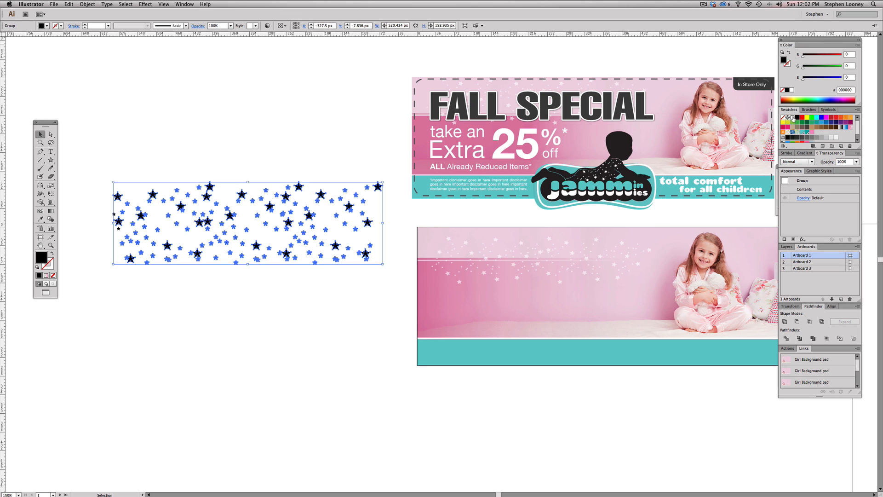
Step: Recolour the grouped black star pattern white, place it on the lower area of the wide banner and reduce its opacity
left_click(792, 118)
left_click_drag(346, 192, 636, 297)
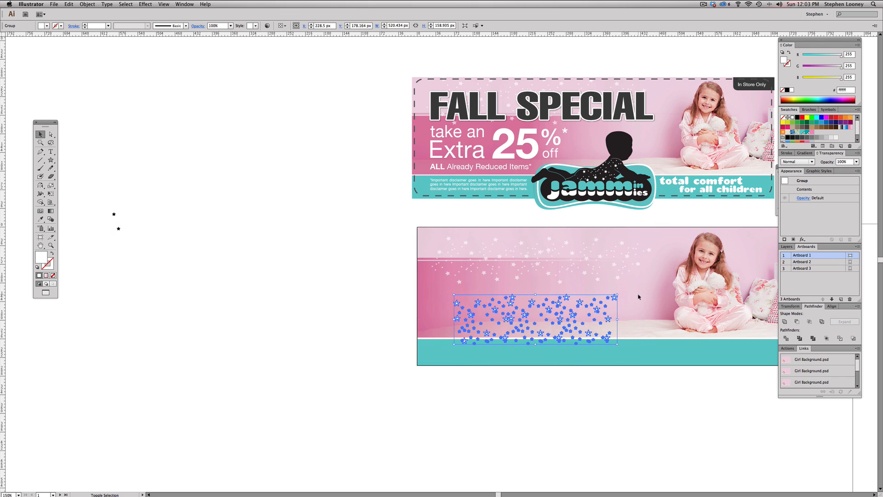
left_click(575, 383)
left_click(567, 245)
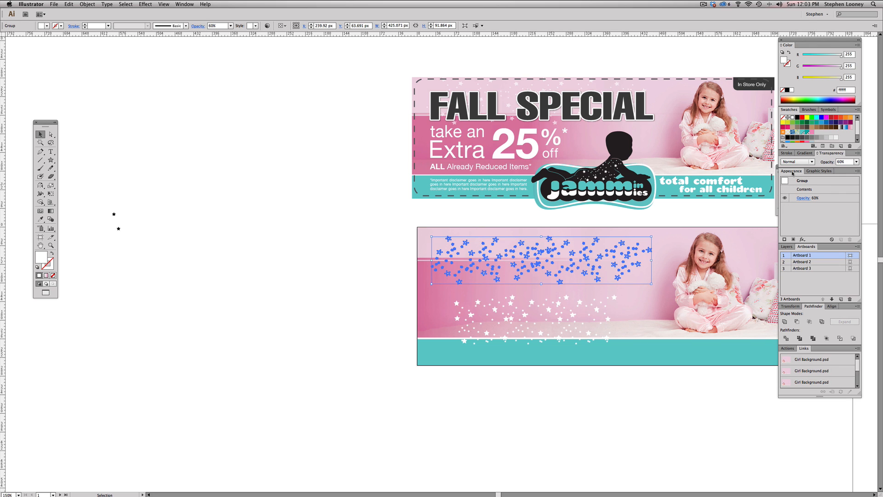
left_click(598, 311)
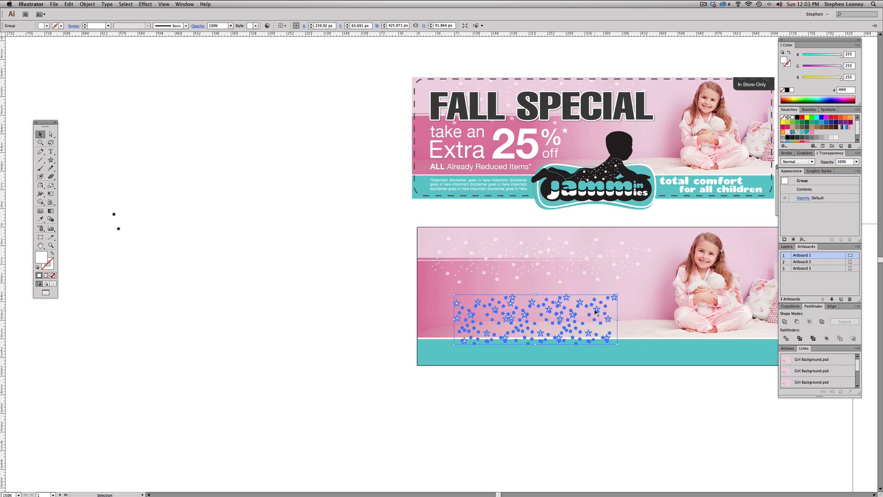
left_click(857, 162)
left_click(863, 214)
Step: Move the extra white star pattern off the wide banner and delete it
left_click(563, 377)
left_click(546, 299)
left_click_drag(546, 299, 320, 273)
key("Delete")
left_click_drag(492, 259, 435, 247)
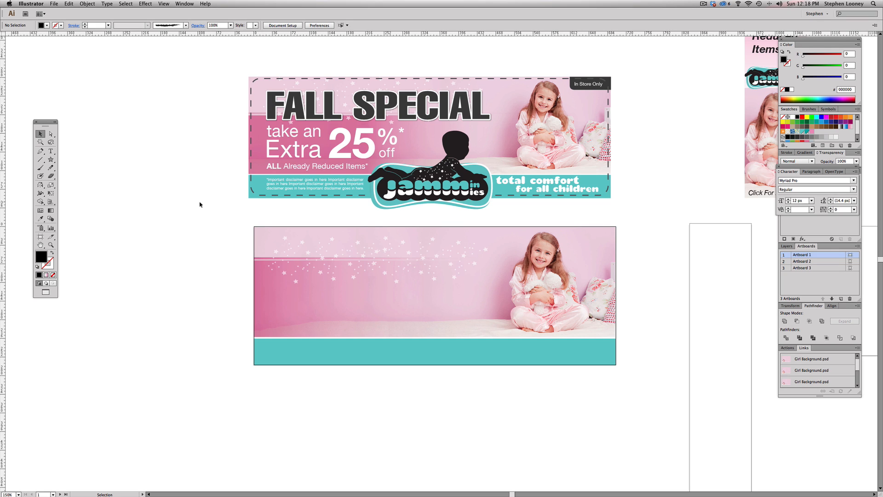
left_click(50, 152)
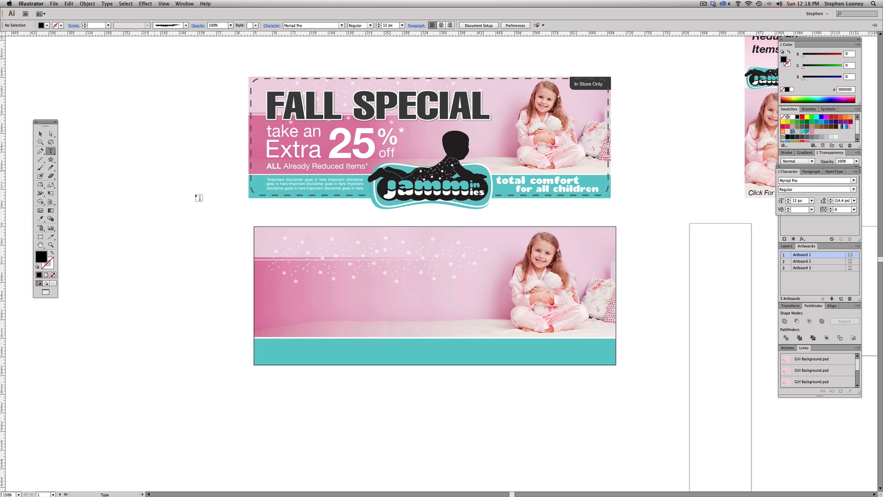
left_click(288, 249)
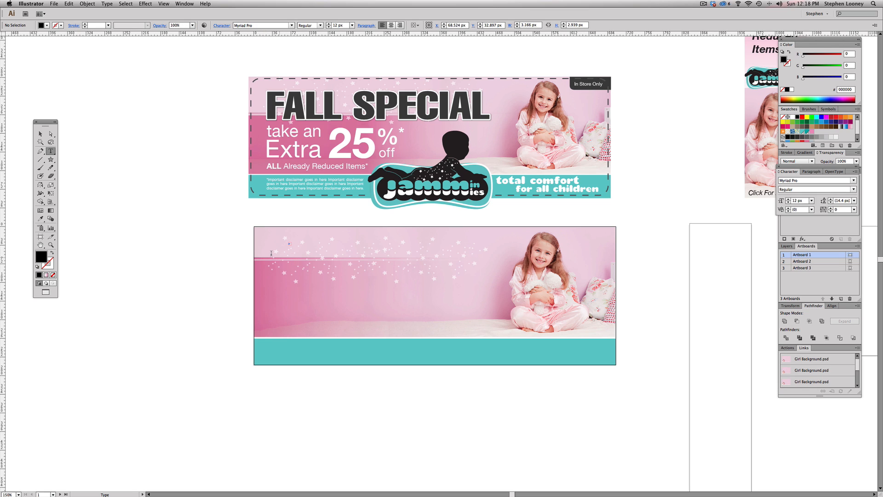
key("Escape")
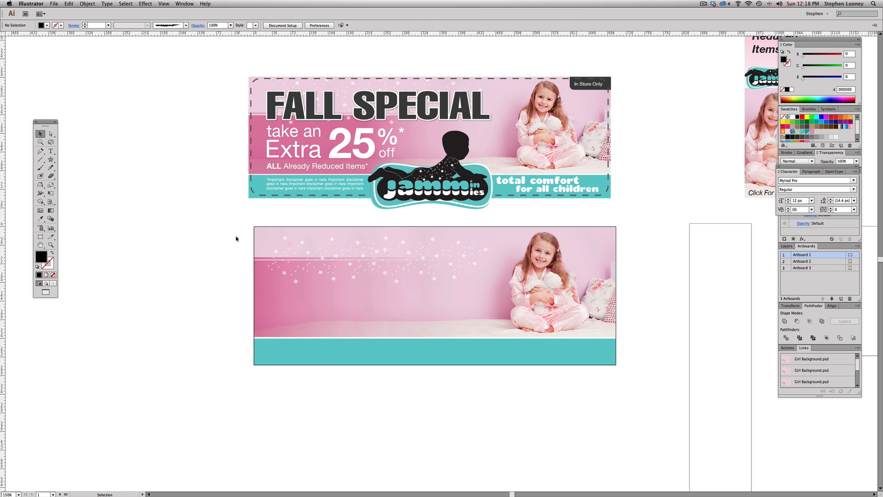
Step: Create the text "FALL SPECIAL", enlarge it and place it across the upper part of the wide banner
left_click(52, 151)
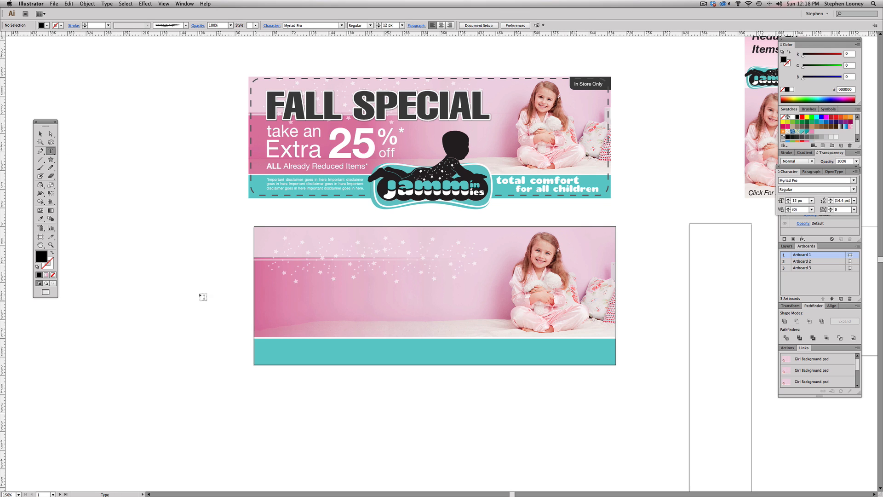
left_click(168, 292)
type("FALL SPECIAL")
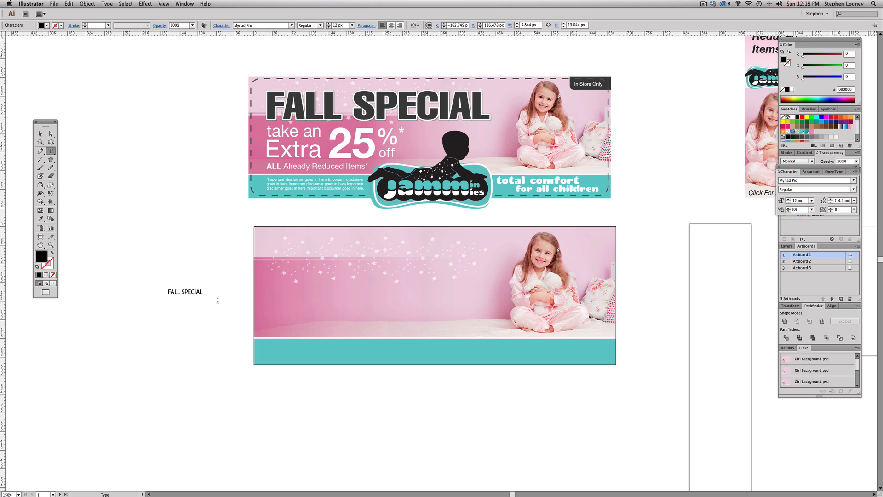
key("Escape")
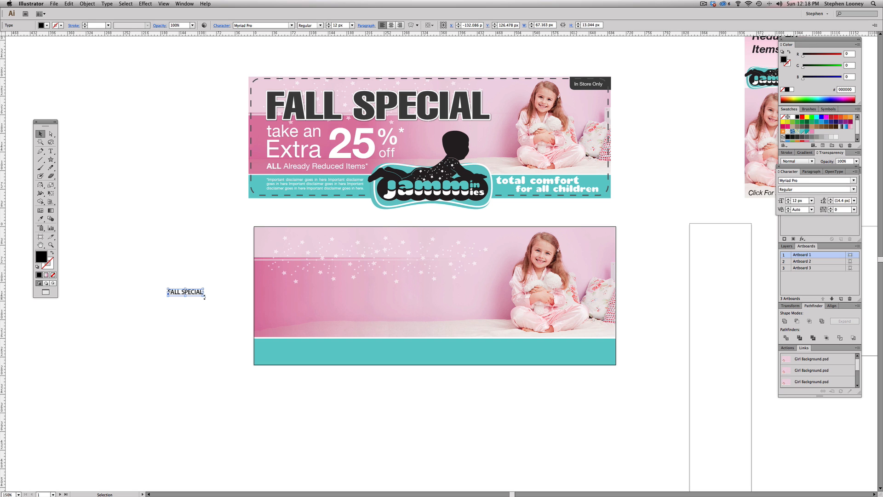
left_click_drag(204, 296, 451, 332)
left_click_drag(299, 313, 394, 254)
Step: Try Helvetica and Helvetica Neue Condensed Bold as the font of the FALL SPECIAL headline
left_click(263, 25)
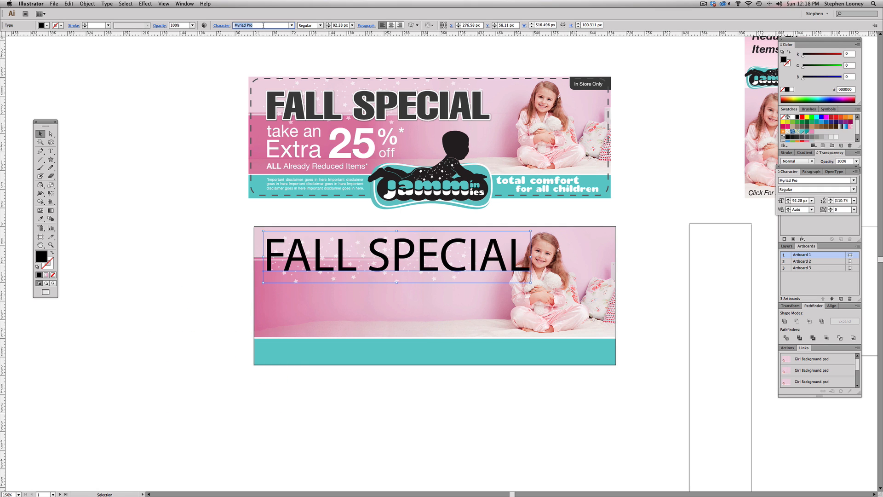
type("H")
left_click(292, 26)
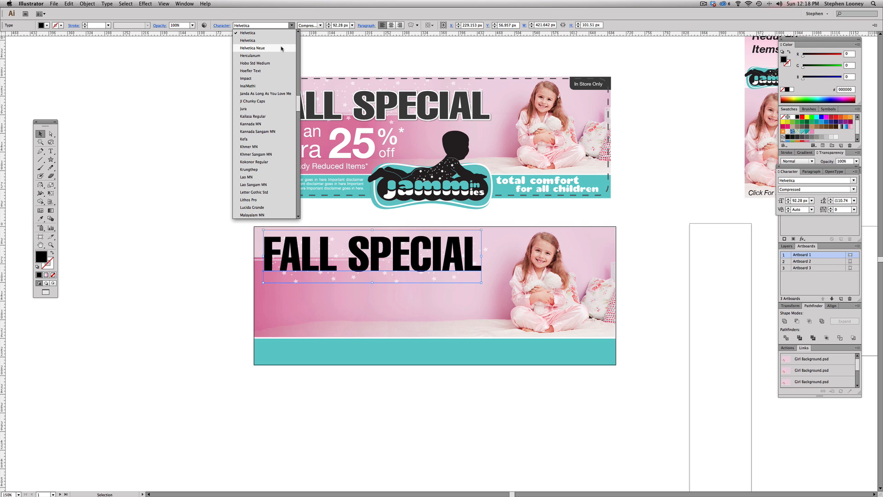
left_click(281, 49)
left_click(292, 26)
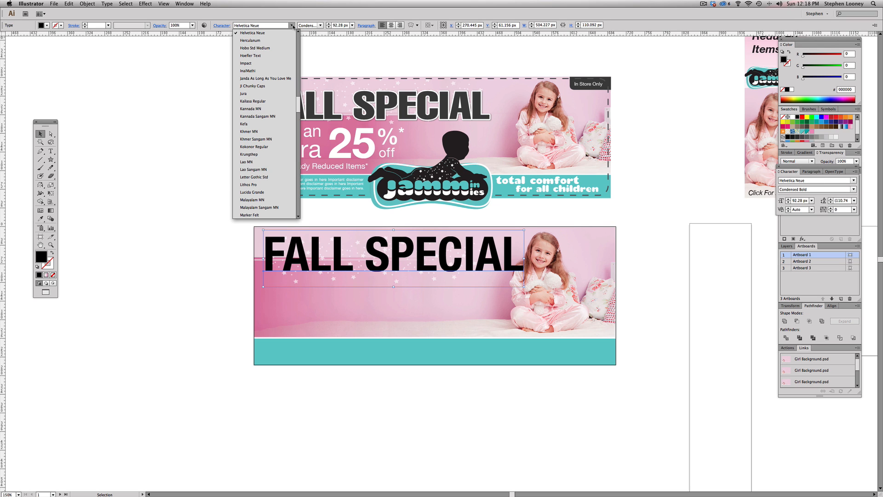
key("Escape")
left_click(320, 25)
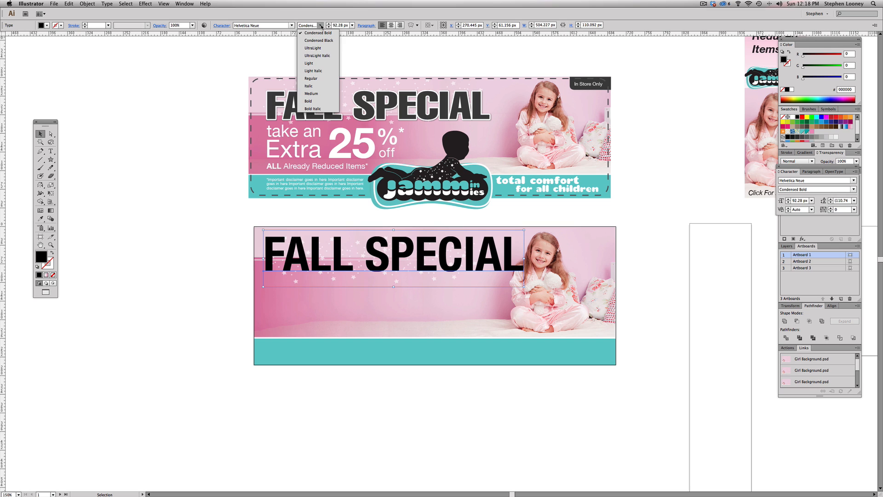
left_click(311, 26)
left_click(291, 26)
left_click(291, 26)
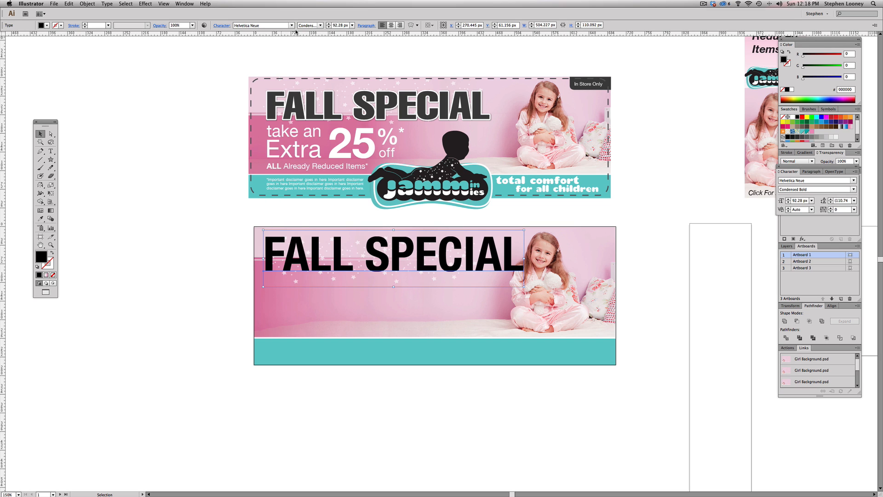
Step: Set the FALL SPECIAL headline's font to Helvetica in the Compressed style
left_click(291, 26)
scroll(290, 37, "up", 2)
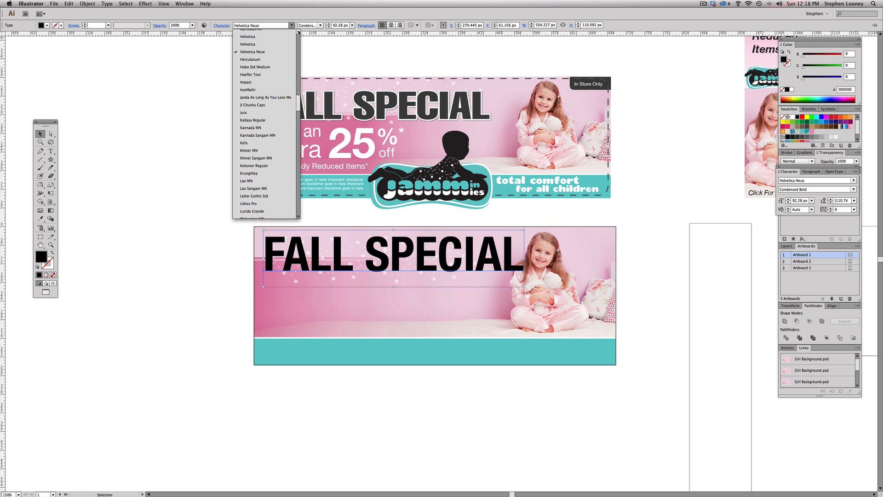
left_click(271, 40)
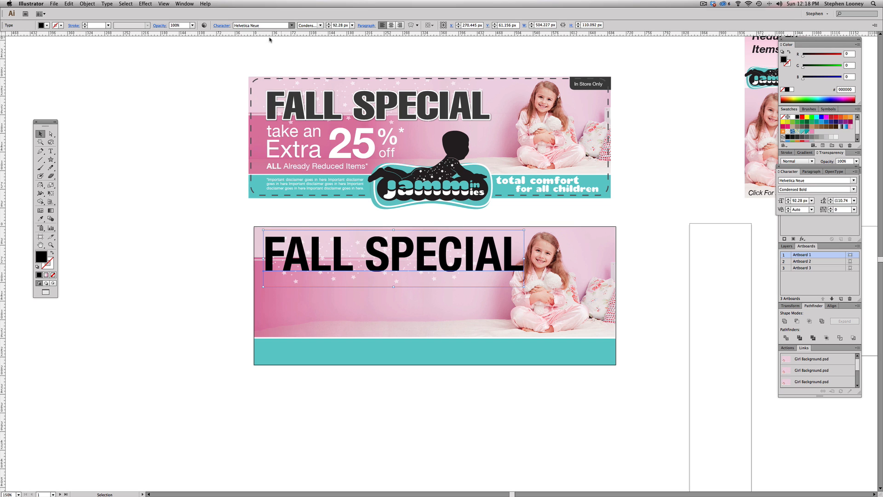
left_click(321, 26)
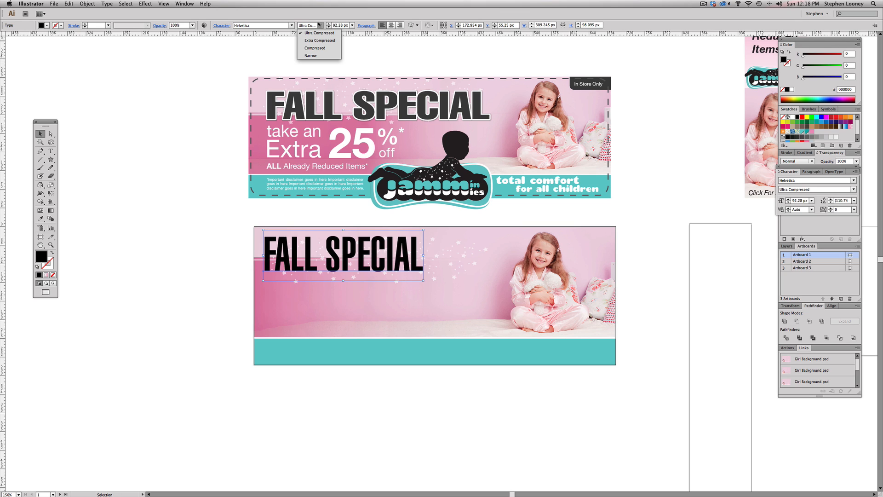
left_click(315, 48)
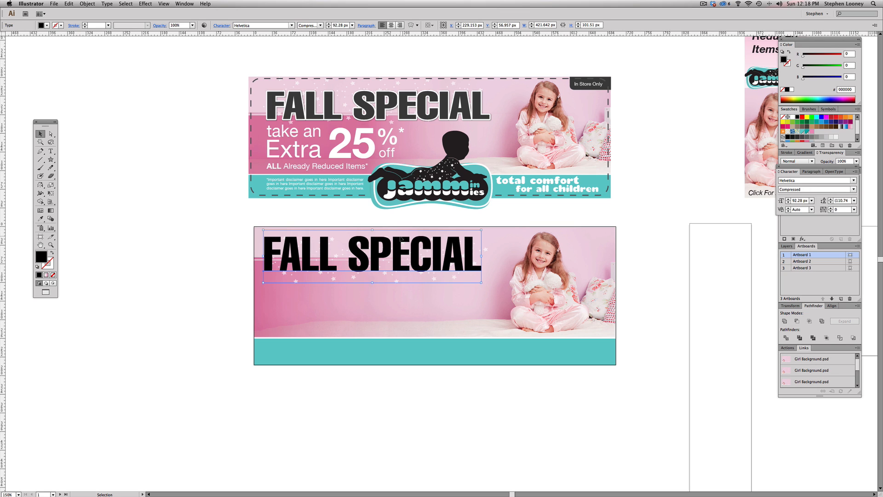
Step: Resize the headline to about 440 px wide and place a duplicate on the empty area beside the banner
mouse_move(482, 228)
left_mouse_down()
mouse_move(510, 229)
mouse_move(490, 229)
left_mouse_up()
left_click(178, 241)
scroll(403, 243, "up", 1)
scroll(403, 243, "right", 2)
left_click_drag(351, 266, 109, 363)
triple_click(349, 253)
key("Escape")
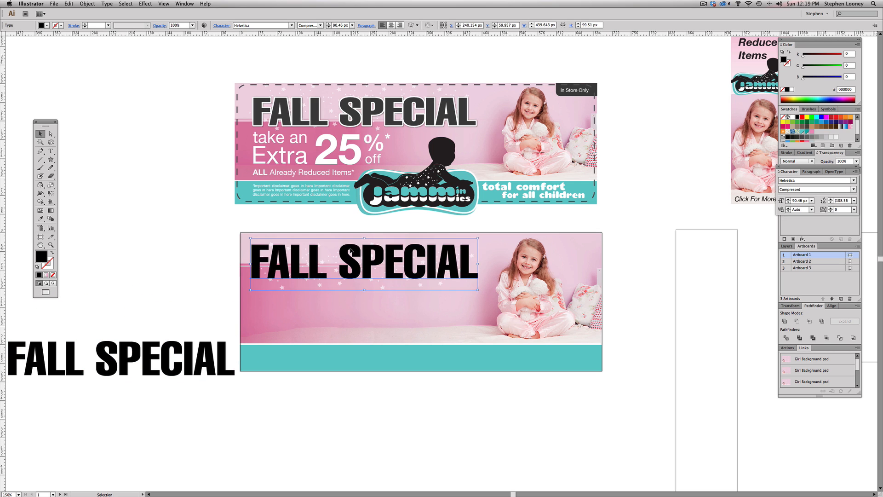
key("a")
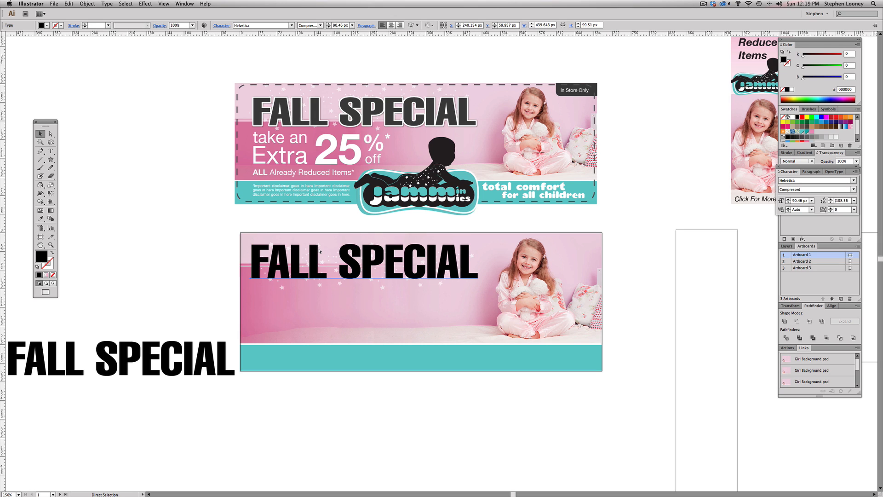
key("v")
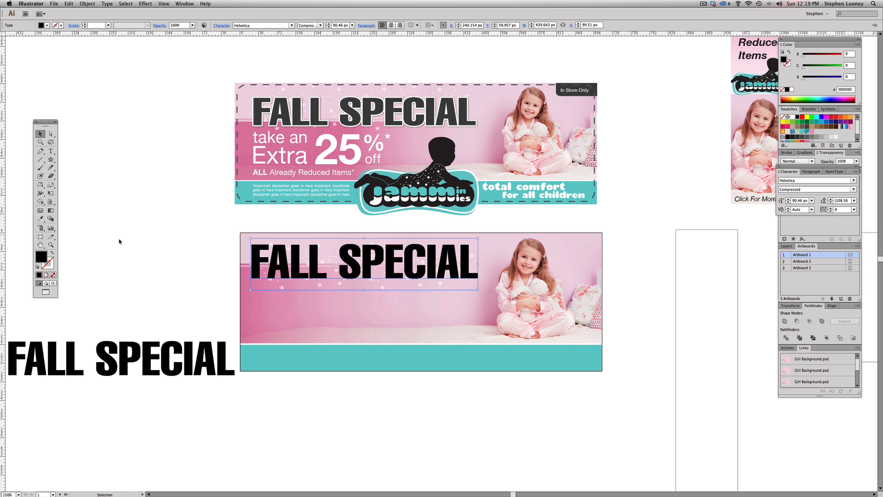
Step: Give the banner's headline a white 5 pt stroke with round corner joins
left_click(47, 268)
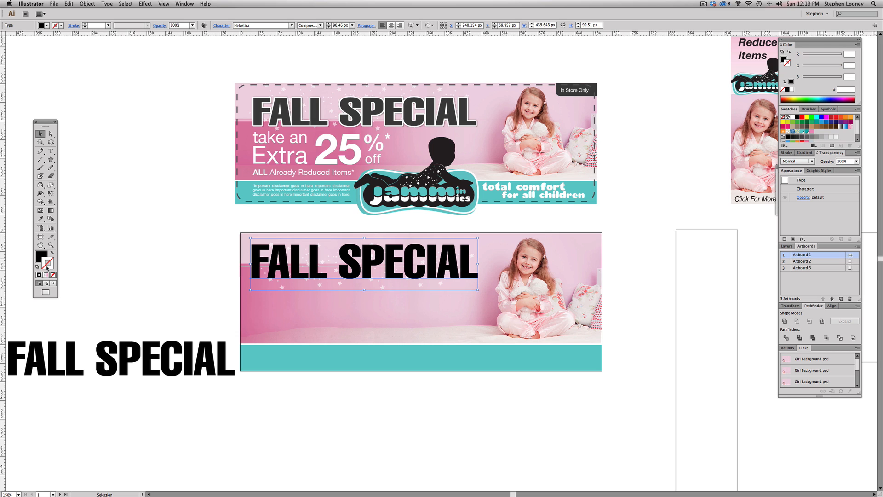
left_click(792, 118)
left_click(787, 152)
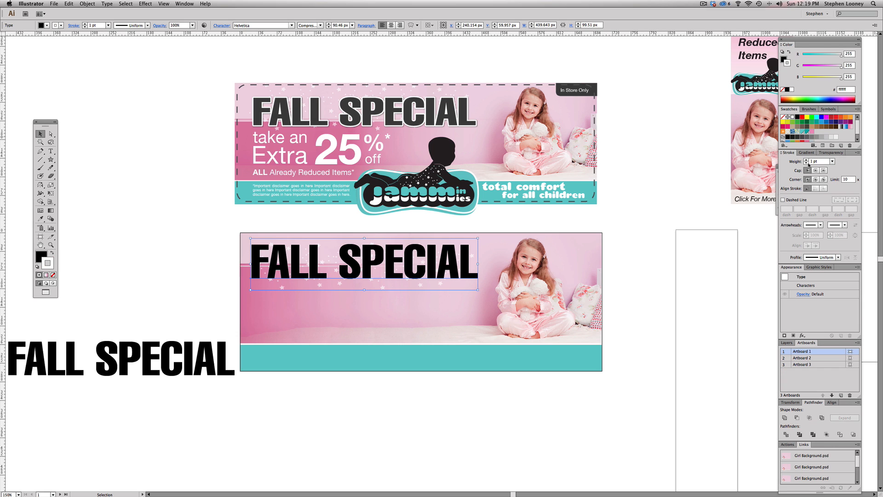
left_click(806, 159)
left_click(806, 160)
left_click(805, 160)
left_click(806, 160)
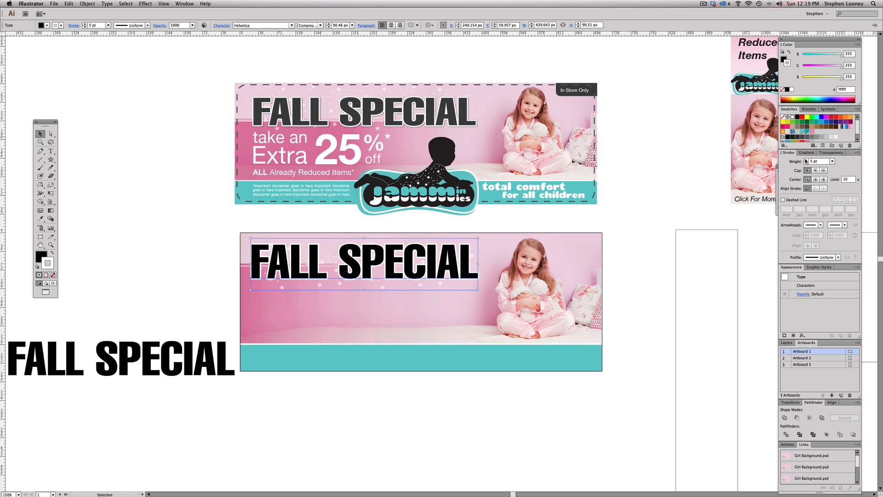
left_click(816, 180)
Step: Start a Drop Shadow effect on the headline with preview on and X and Y offsets of 2 px
left_click(145, 3)
mouse_move(156, 95)
left_click(278, 92)
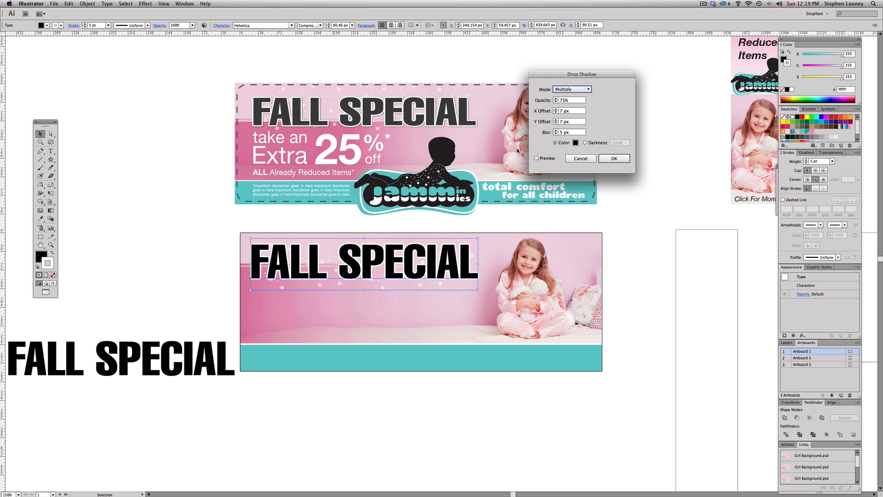
left_click(536, 158)
left_click(568, 111)
type("2")
key("Tab")
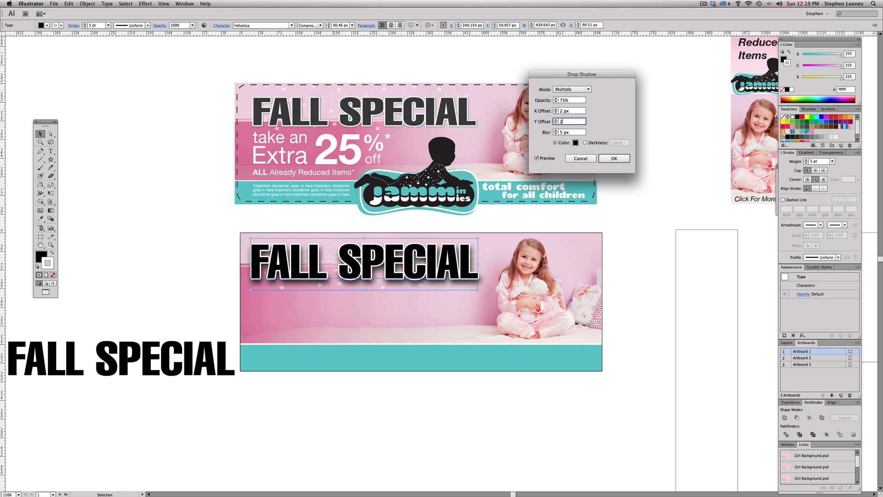
type("2")
Step: Set the drop shadow's opacity to 40% and its blur to 1 px, and apply it to the headline
key("Tab")
type("2")
key("Tab")
key("Tab")
key("Tab")
type("4")
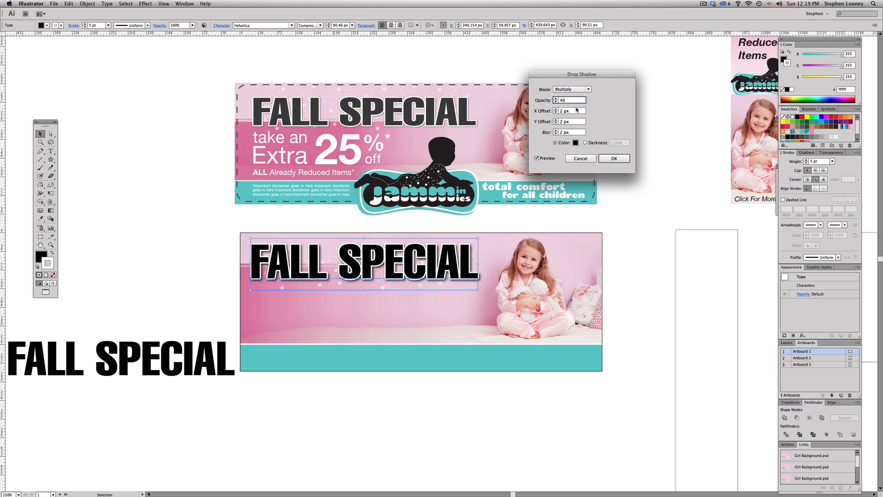
left_click(556, 134)
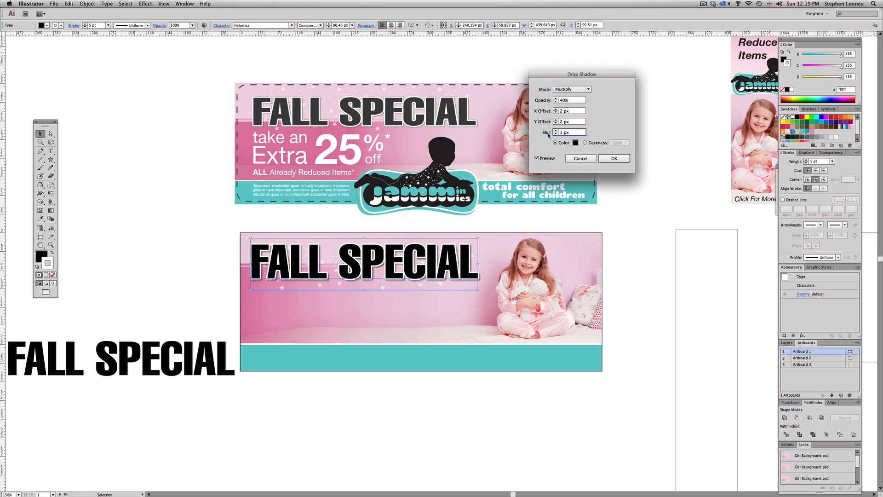
left_click(616, 159)
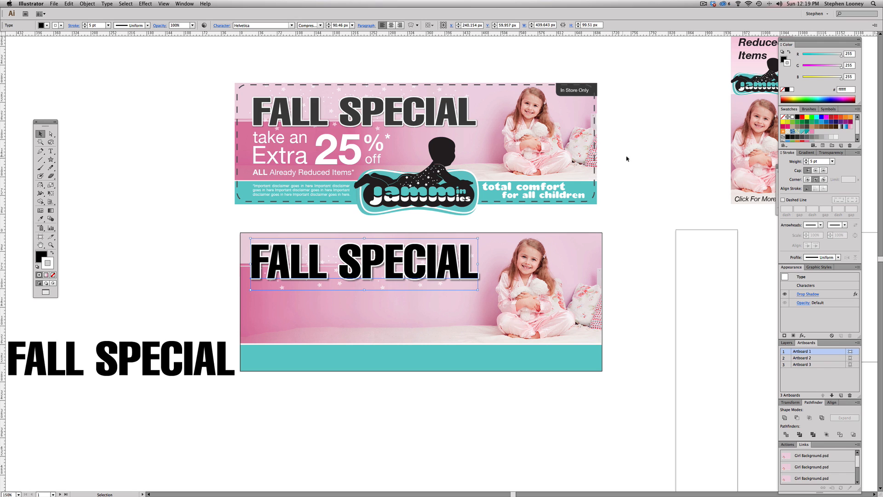
left_click(649, 159)
Step: Place a plain black copy of the headline below the outlined one and give it a white 6 pt stroke
left_click_drag(311, 250, 273, 317)
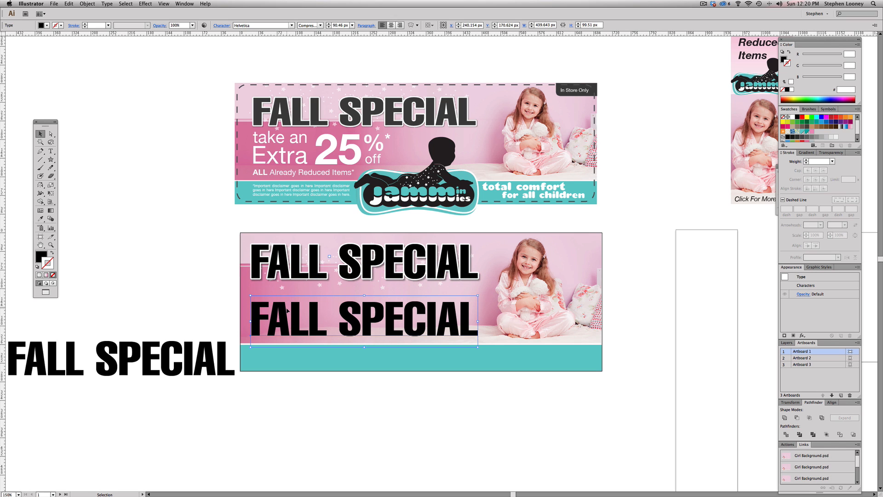
key("super+space")
left_click_drag(222, 219, 555, 374)
key("space")
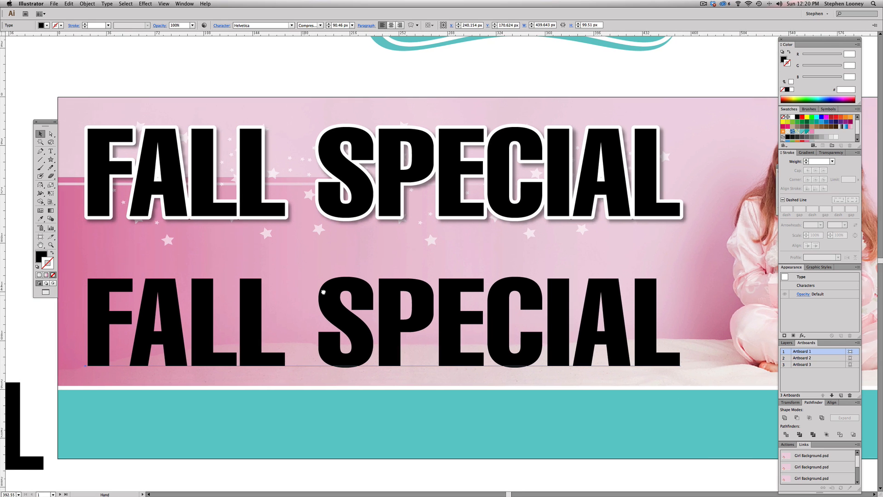
left_click_drag(312, 293, 349, 289)
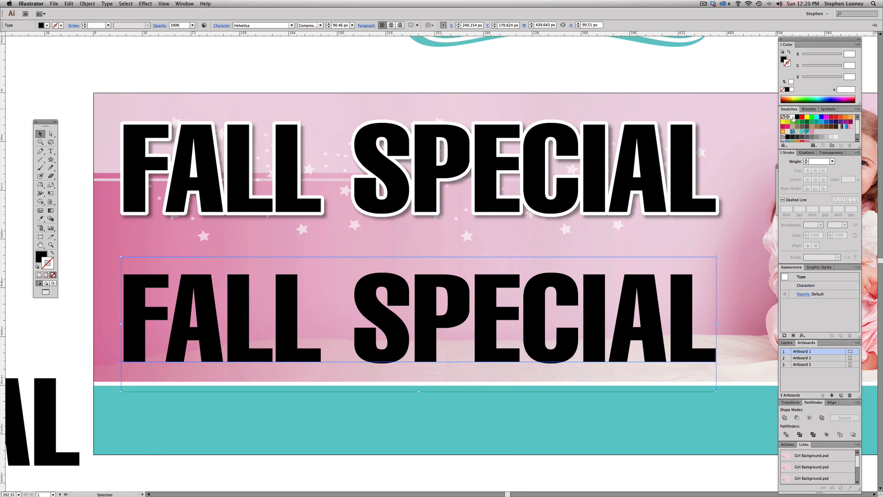
left_click(792, 118)
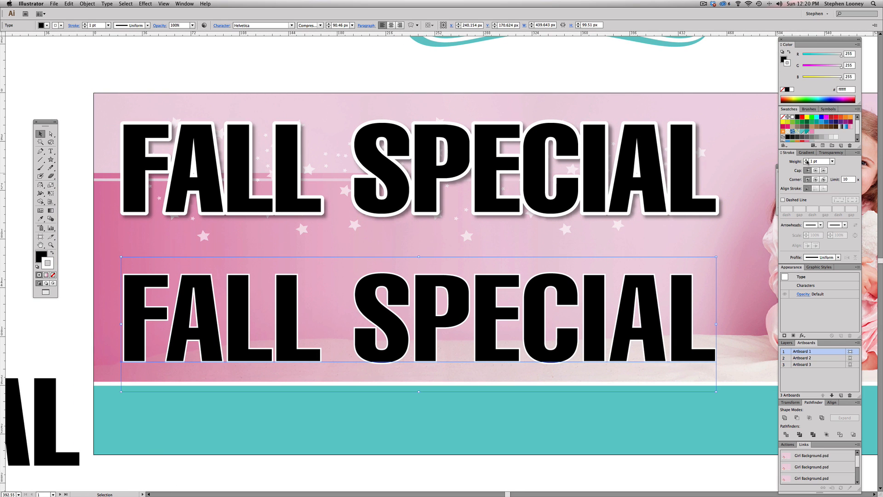
left_click(807, 159)
left_click(806, 159)
left_click(807, 160)
left_click(807, 160)
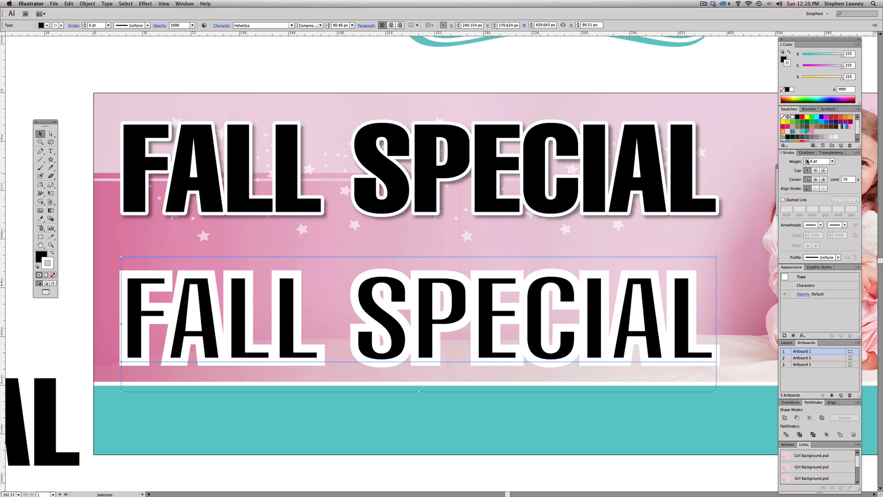
Step: Delete the FALL SPECIAL copy that sits below the outlined headline in the wide banner
left_click(340, 224, "alt+super")
key("Delete")
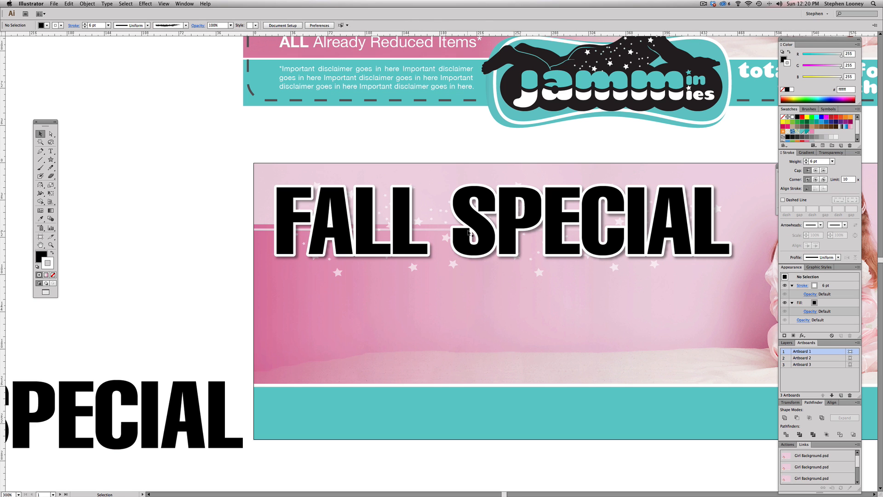
Step: Try thickening the outlined headline's white stroke to 20 pt
left_click(406, 219)
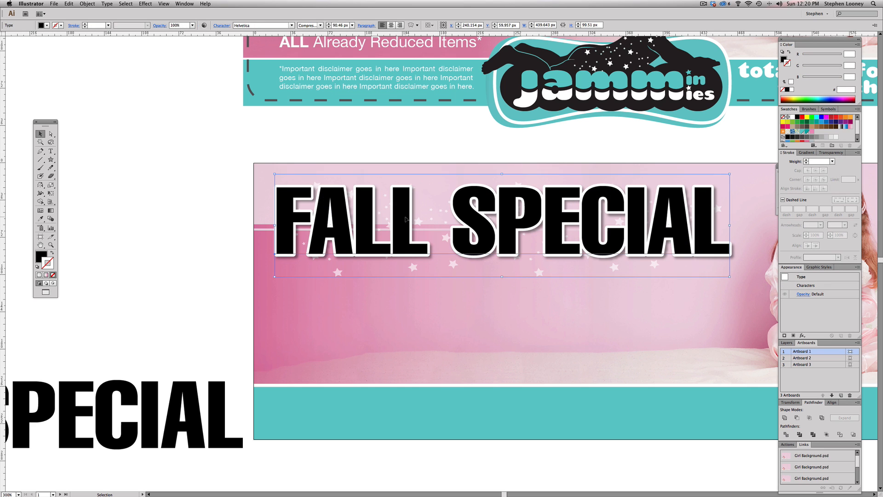
left_click(806, 159)
left_click(806, 159)
left_click(807, 159)
left_click(806, 159)
left_click(806, 159)
left_click(806, 159)
left_click(806, 160)
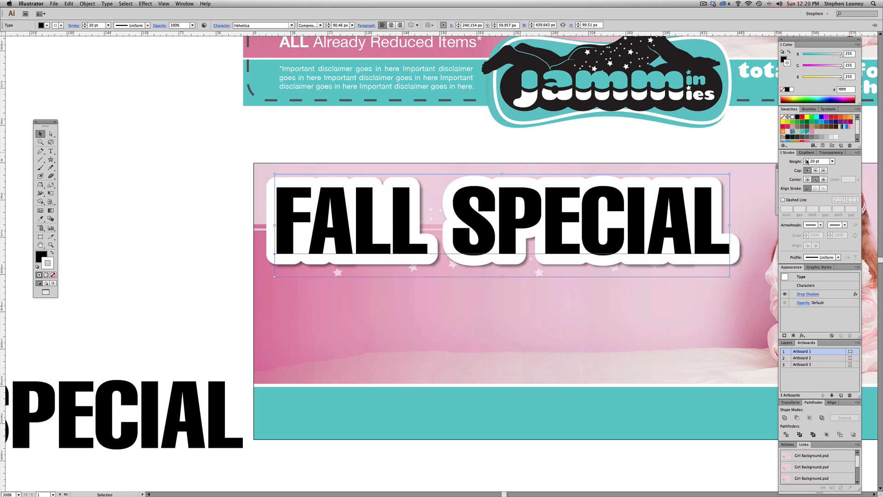
Step: Reduce the headline's stroke weight again and undo the recent stroke changes
left_click(806, 162)
left_click(807, 163)
left_click(806, 163)
left_click(806, 162)
left_click(806, 163)
left_click(806, 162)
left_click(806, 163)
left_click(806, 163)
key("super+z")
key("super+z")
key("super+z")
key("super+z")
key("super+z")
key("super+z")
key("super+z")
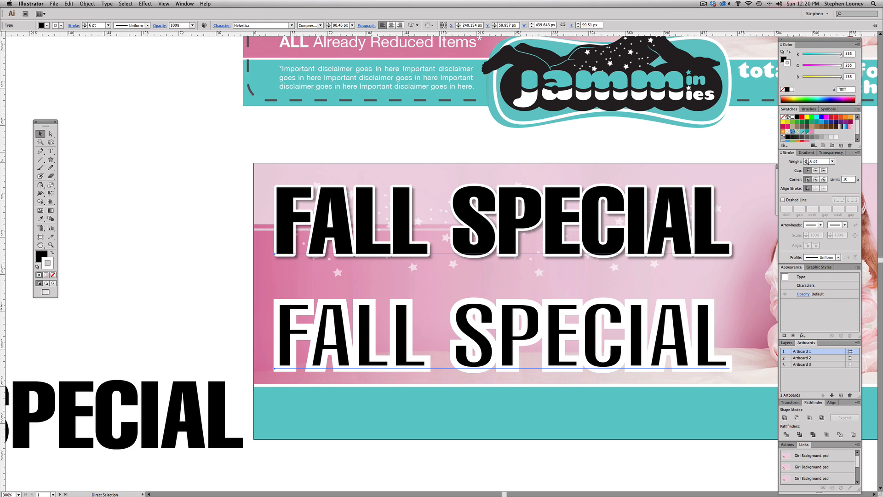
Step: Redo the deletion of the lower FALL SPECIAL copy
key("super+shift+z")
left_click(573, 244, "alt+super")
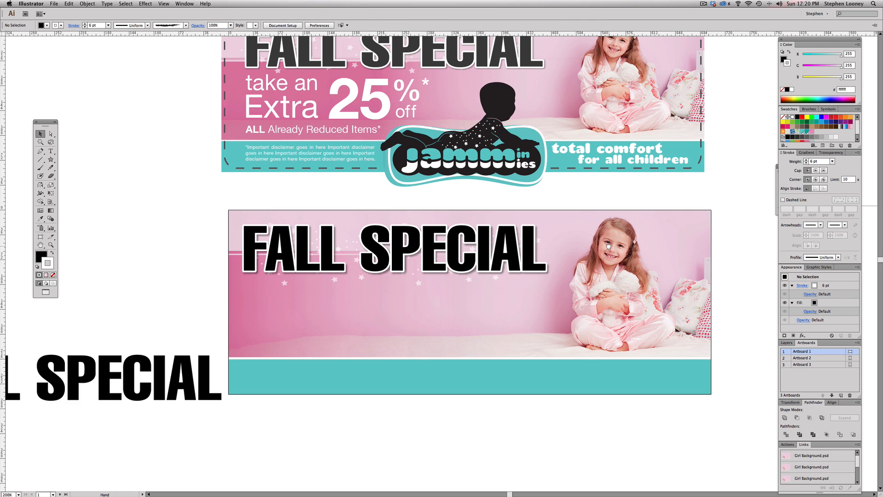
left_click_drag(573, 243, 623, 246)
scroll(215, 253, "right", 1)
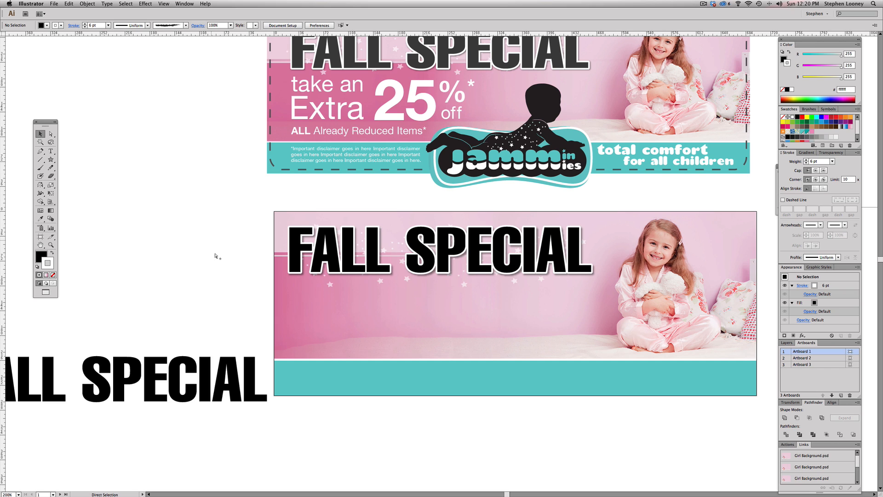
scroll(512, 244, "right", 1)
scroll(403, 236, "right", 1)
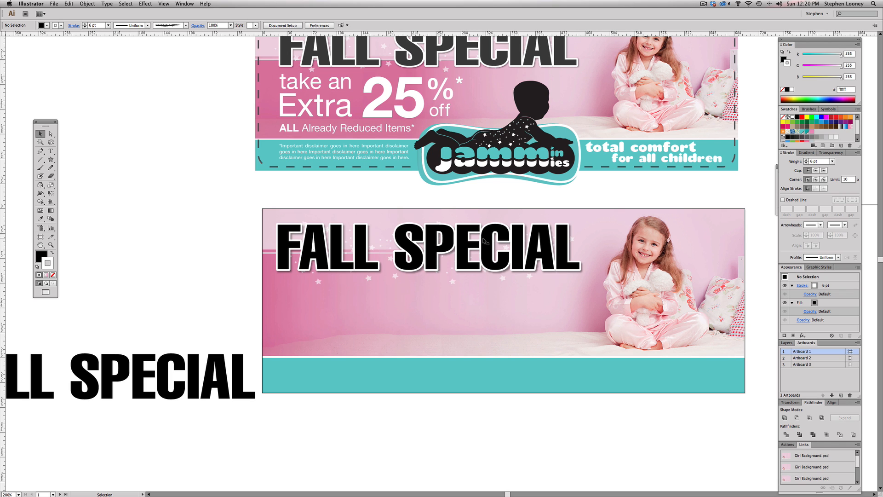
Step: Move the spare plain FALL SPECIAL text from beside the artboard onto the banner, below the headline
left_click(494, 230, "alt+super")
left_click_drag(496, 214, 521, 193)
left_click(175, 355)
left_click_drag(168, 356, 391, 305)
triple_click(390, 301)
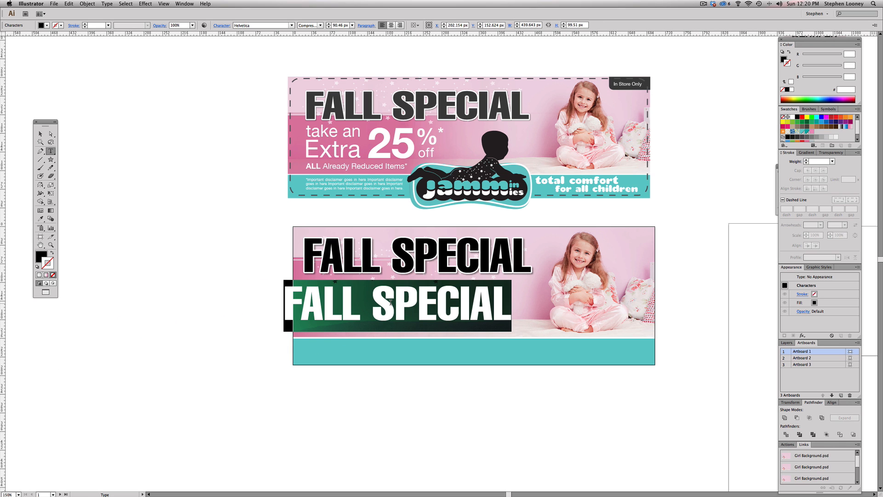
Step: Match the spare text's style to the coupon's white "take an" text with the Eyedropper tool
key("Escape")
key("a")
left_click(354, 152)
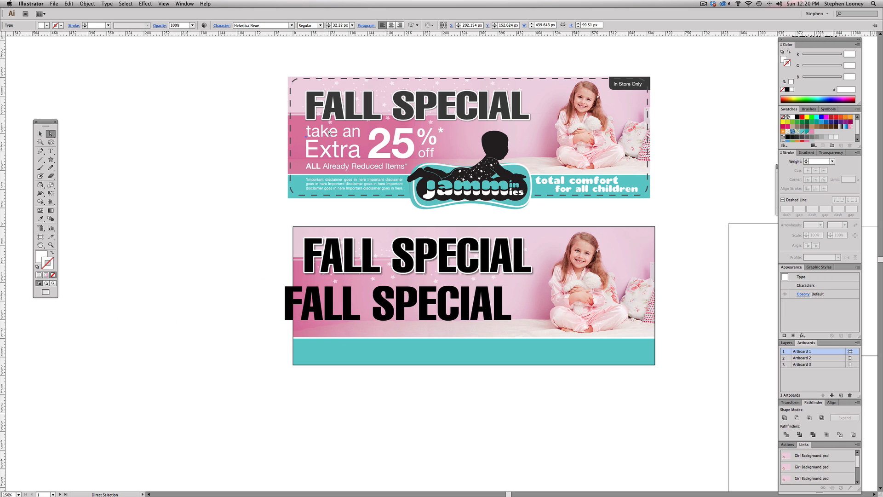
key("super+shift+a")
left_click(345, 295)
left_click(41, 219)
left_click(322, 128)
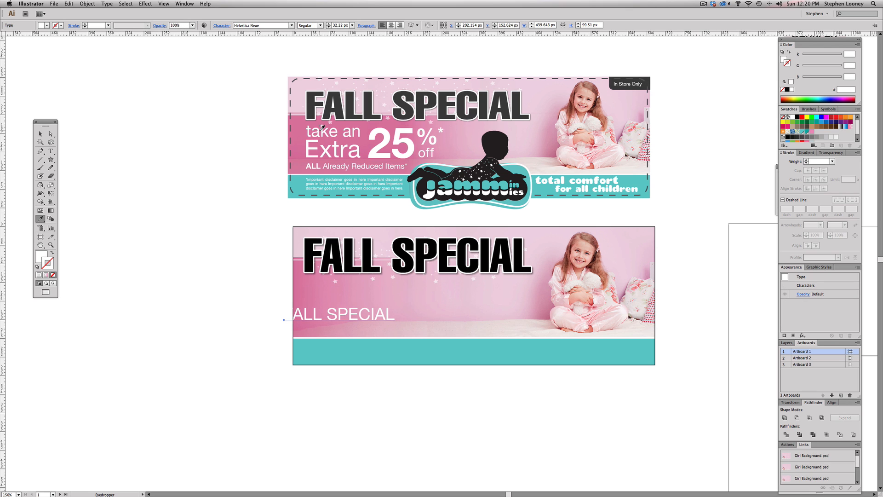
Step: Move the restyled text under the left end of the headline and change its case to lowercase
left_click(40, 134)
left_click_drag(349, 315, 372, 284)
left_click(104, 4)
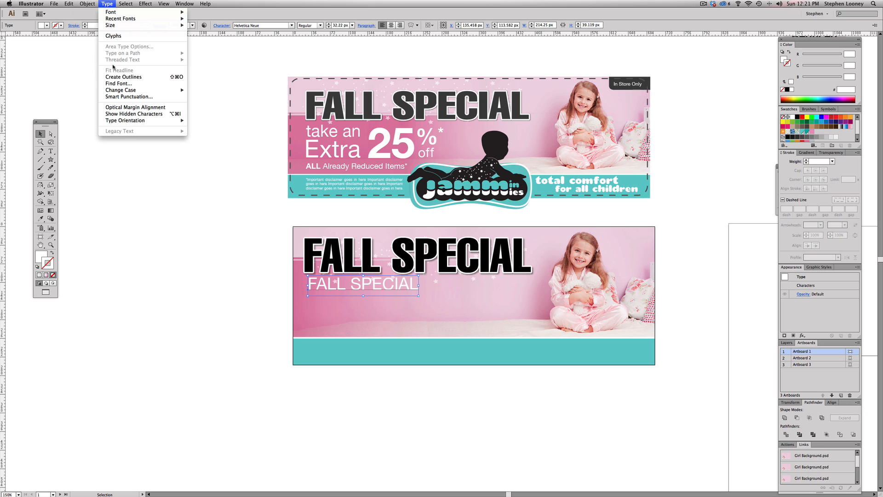
mouse_move(171, 90)
left_click(221, 100)
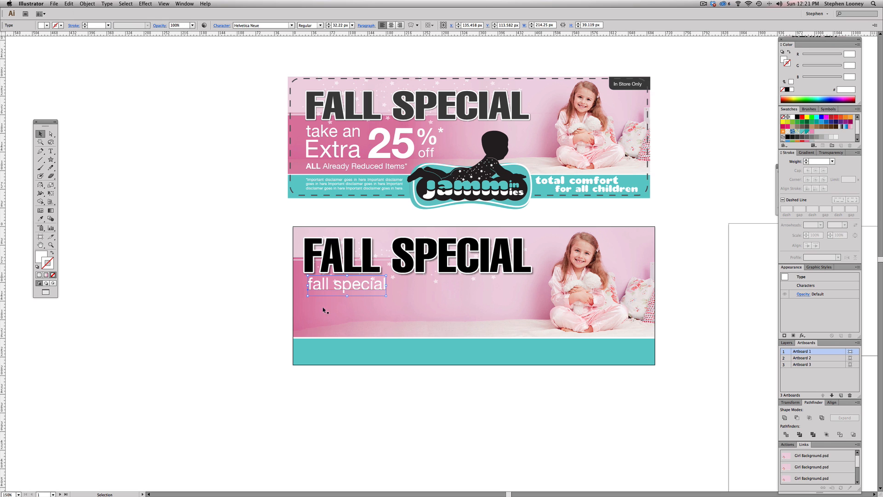
Step: Adjust the lowercase text's position under the headline and replace its wording with "take an"
left_click_drag(344, 287, 344, 298)
triple_click(344, 297)
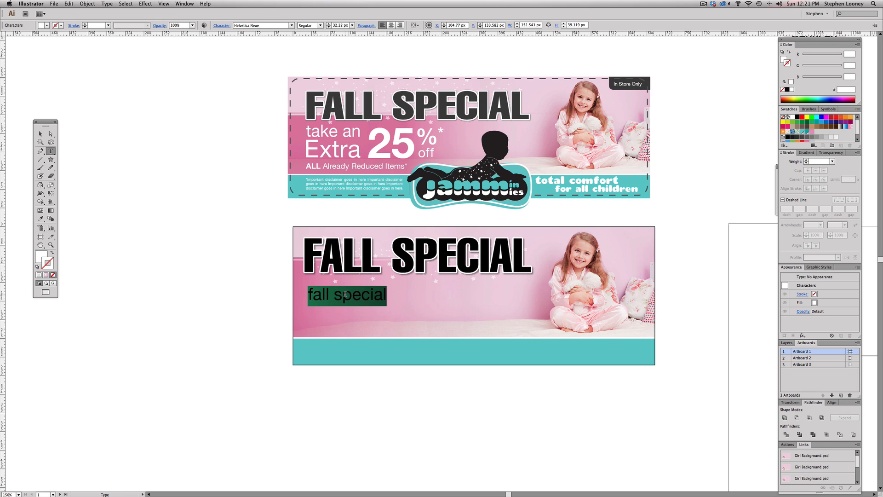
type("take an")
key("Escape")
Step: Place a copy of "take an" directly below it and change the copy's text to "Extra"
mouse_move(332, 296)
left_mouse_down()
mouse_move(331, 285)
mouse_move(332, 304)
left_mouse_up()
triple_click(331, 300)
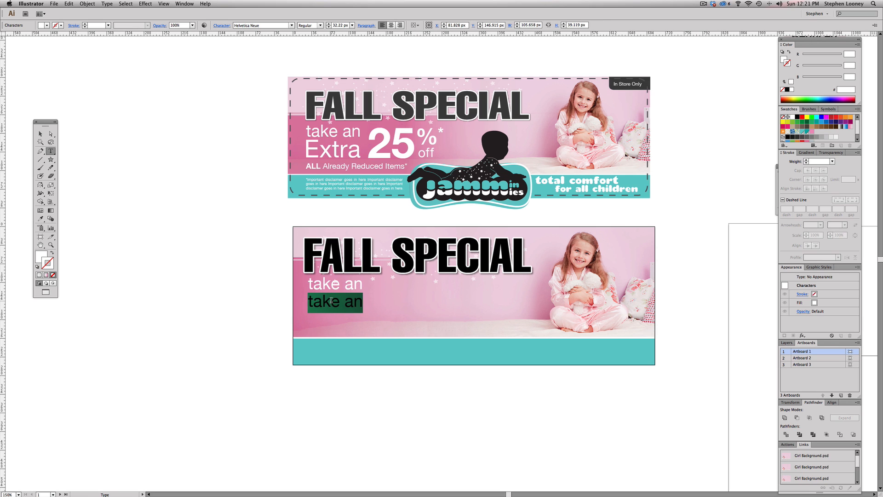
type("E")
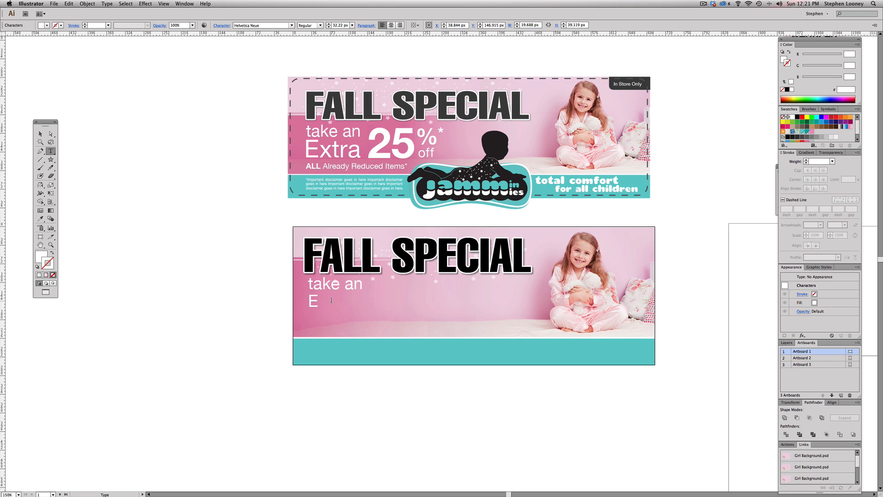
type("xtra")
key("Escape")
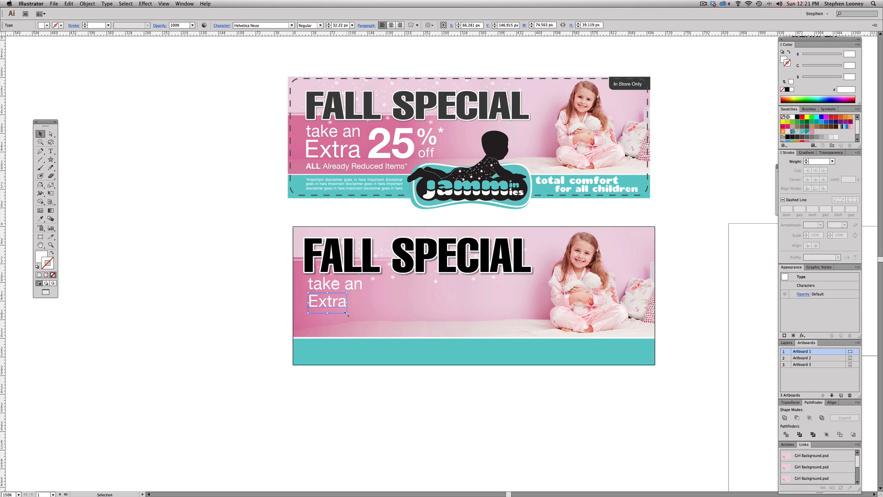
Step: Enlarge "Extra" to the width of "take an" and line both texts up with the headline's left edge
left_click_drag(348, 314, 320, 286)
left_click(324, 286, "shift")
left_click(272, 271)
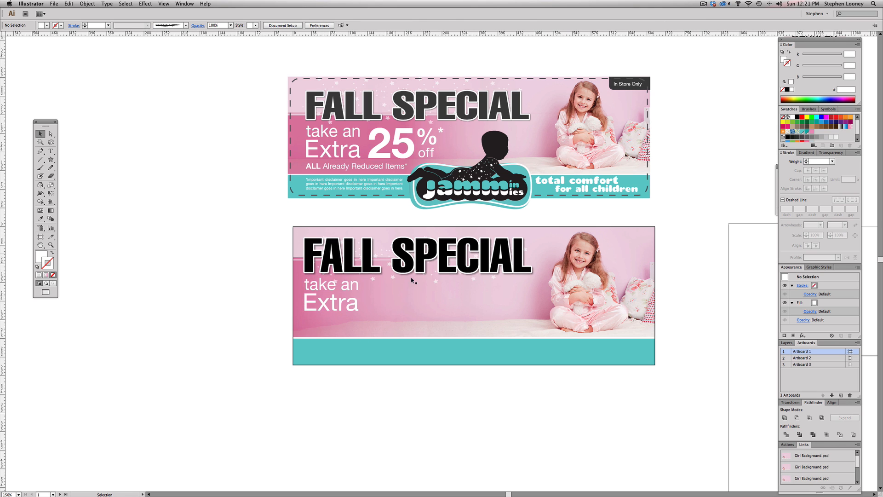
Step: Copy "Extra" to its right, change the copy to "25", enlarge it to two lines high and set it in Bold
left_click_drag(346, 305, 412, 304)
double_click(394, 302)
type("25")
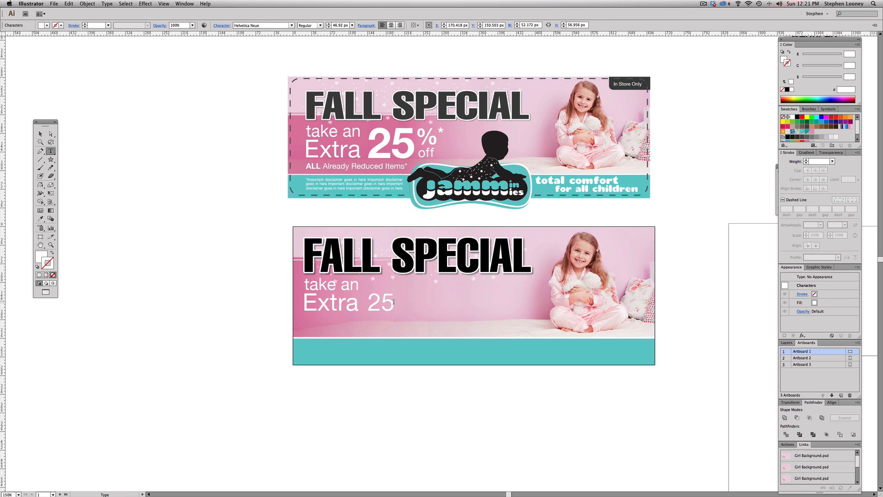
key("Escape")
left_click_drag(394, 290, 407, 293)
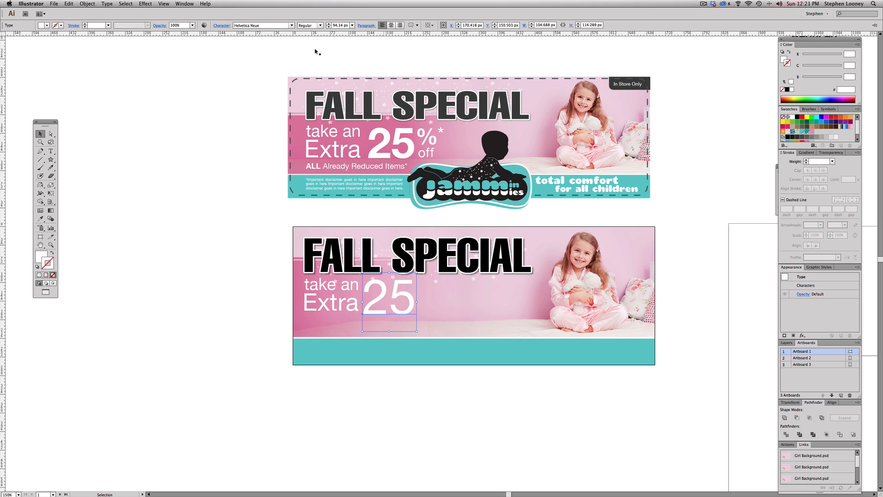
left_click(319, 25)
left_click(313, 101)
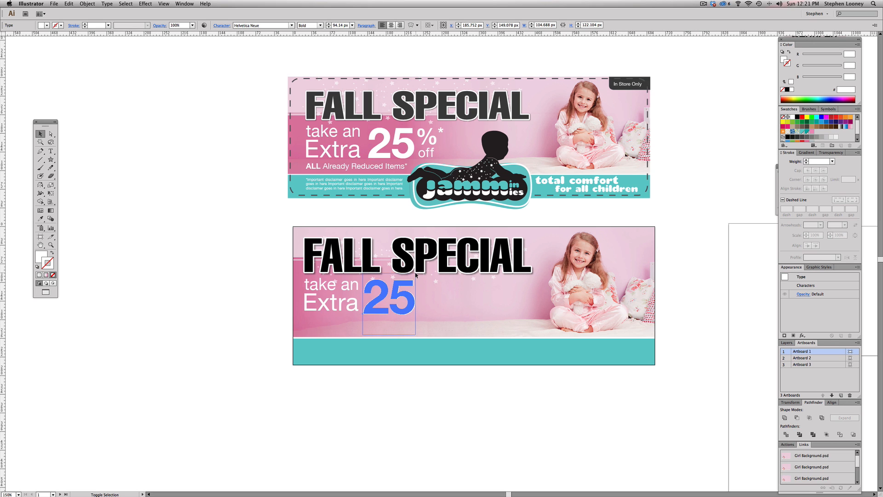
Step: Copy "25" to its right, change the copy to "%" and scale it down to about half height
left_click_drag(398, 296, 448, 296)
double_click(447, 294)
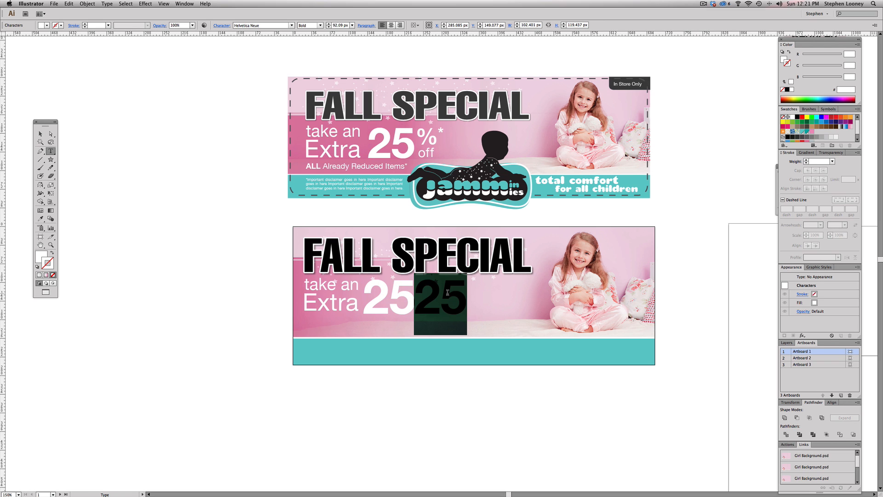
type("%")
key("Escape")
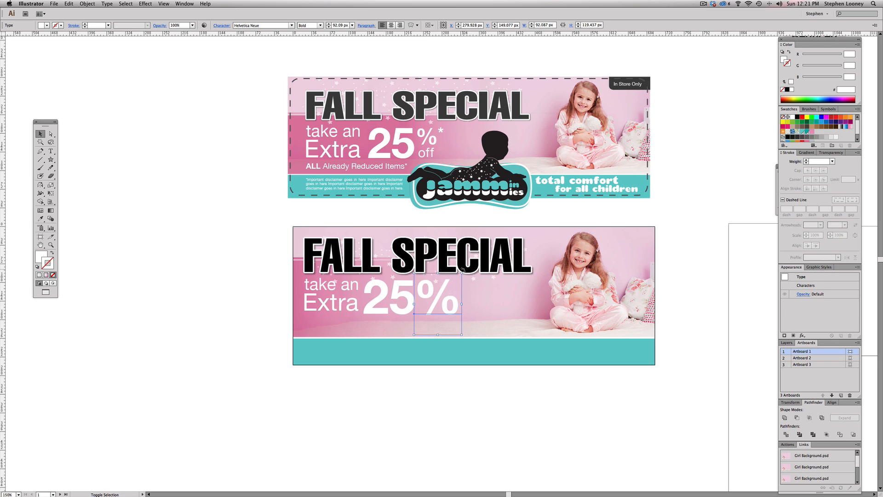
left_click_drag(462, 272, 447, 291)
Step: Copy "take an" below the percent sign, change the copy to "off" and position it there
left_click_drag(317, 283, 439, 305)
triple_click(440, 304)
type("off")
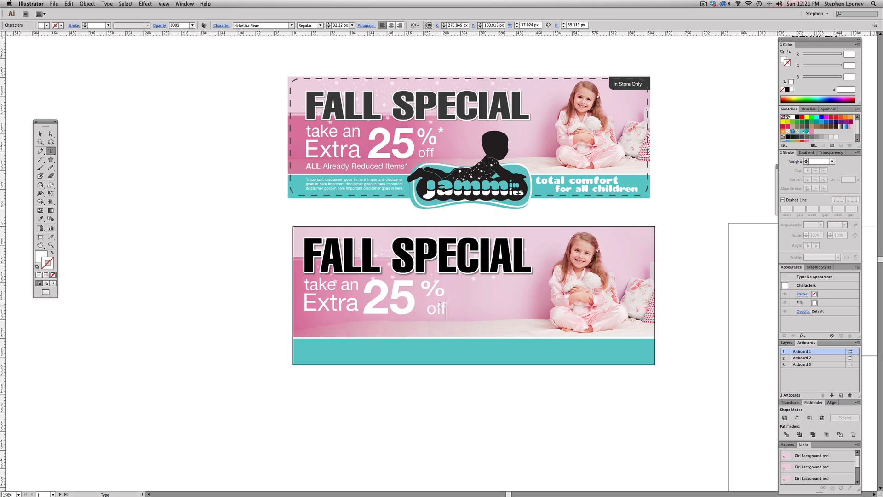
key("Escape")
left_click_drag(439, 308, 437, 309)
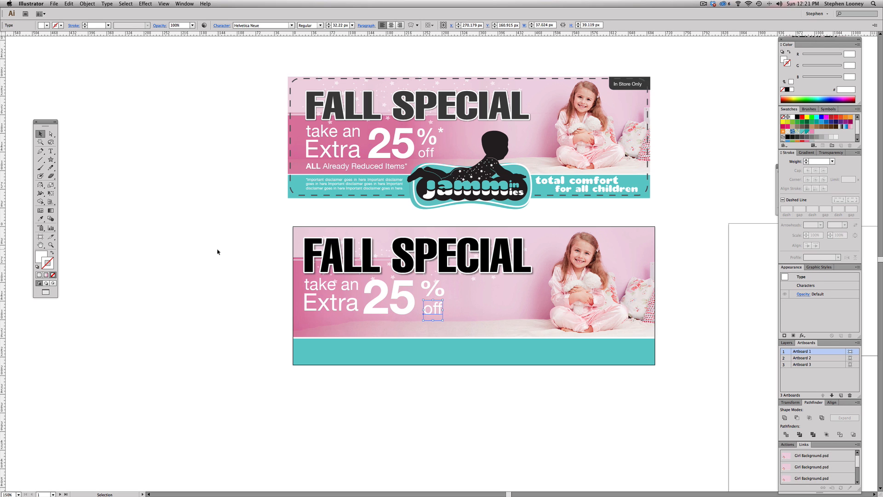
Step: Fine-tune the spacing between "25" and the neighbouring "%" and "off" texts
left_click(216, 250)
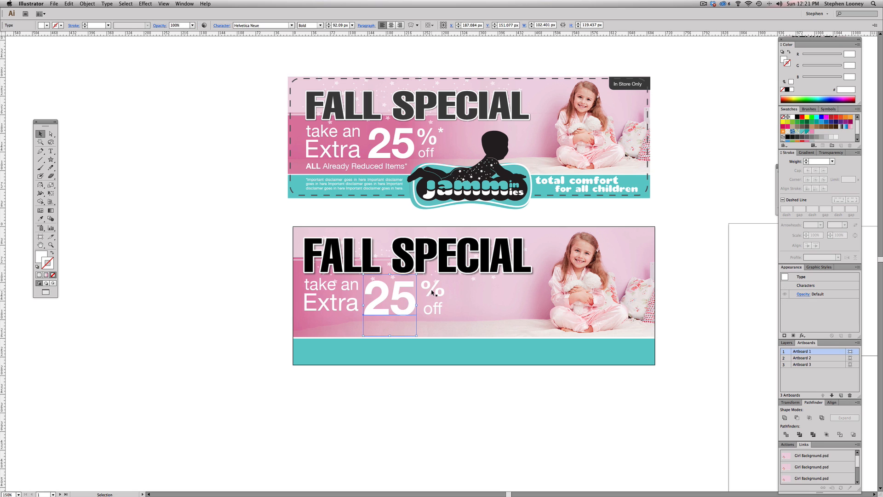
left_click(431, 308)
left_click(457, 363)
left_click_drag(381, 297, 381, 296)
left_click(425, 301)
Step: Copy "off" beside the percent sign, replace it with an asterisk and enlarge it to about 44 px
left_click_drag(430, 309, 469, 284)
double_click(467, 283)
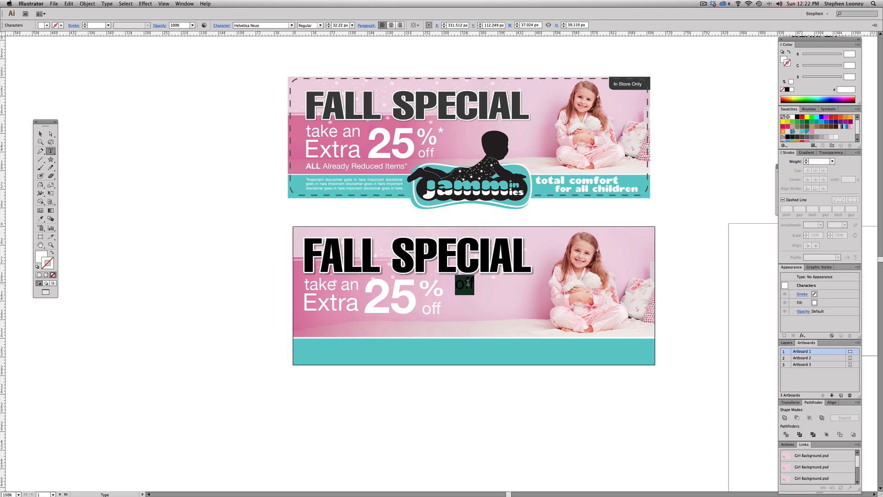
key("BackSpace")
key("Escape")
left_click_drag(461, 274, 537, 240)
key("ctrl+z")
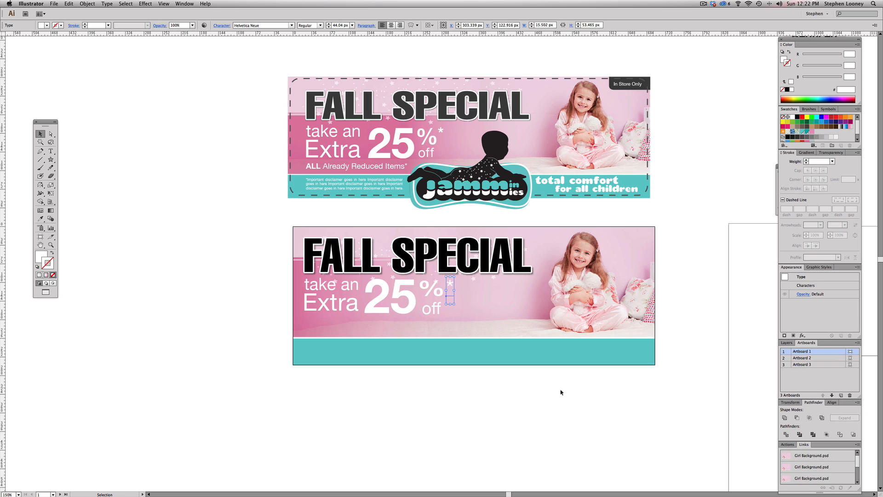
left_click(569, 402)
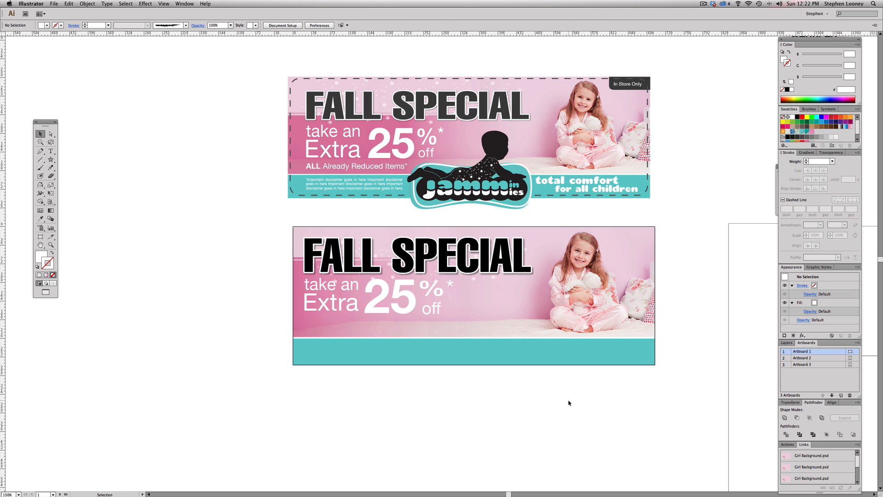
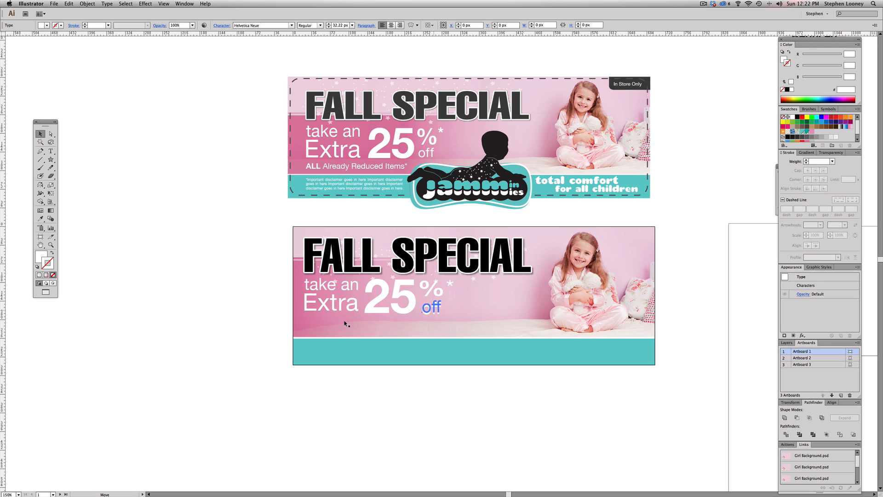
Step: Shift the pink rectangle's gradient to the right so the darker pink extends behind the offer text
left_click(298, 277)
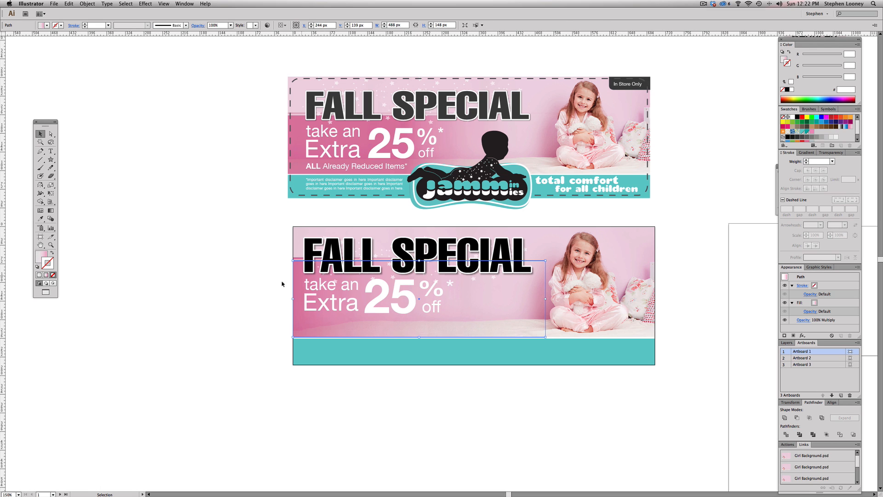
left_click_drag(298, 277, 262, 377)
key("super+z")
key("super+z")
left_click(50, 210)
left_click(44, 254)
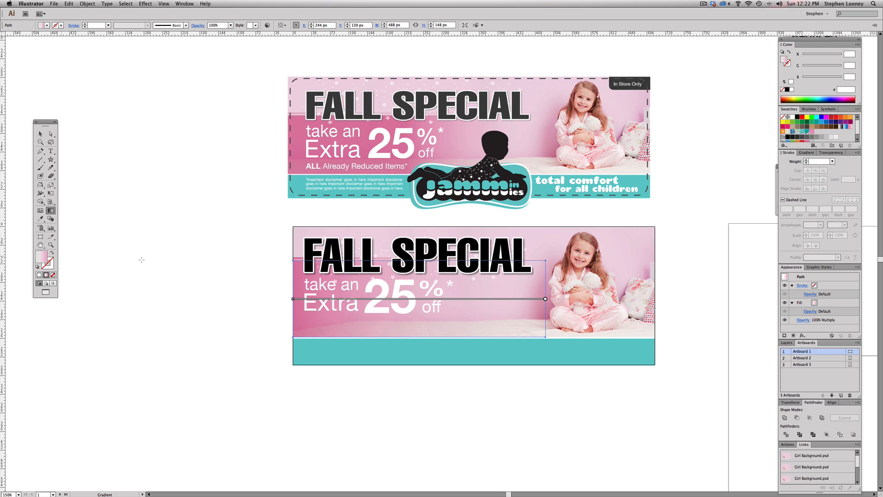
mouse_move(540, 300)
left_click_drag(547, 301, 612, 301)
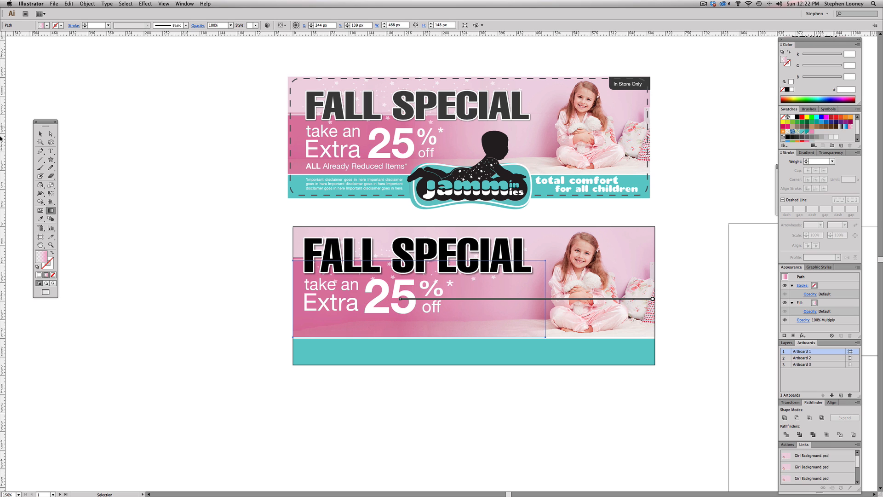
left_click(40, 133)
left_click(131, 172)
Step: Copy "take an" below "Extra" and replace the copy's text with "All Already Reduced Items"
scroll(207, 216, "right", 2)
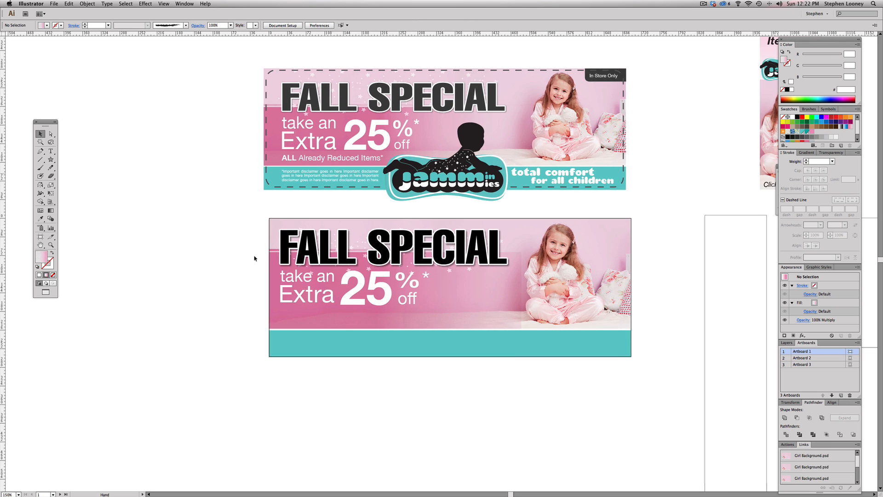
left_click(299, 276)
left_click_drag(298, 276, 297, 324)
double_click(298, 323)
key("super+a")
type("All Already R")
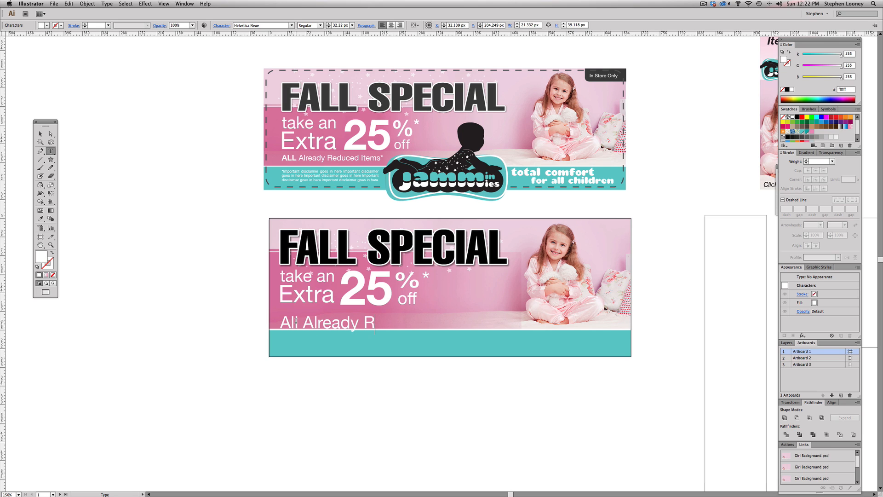
type("educed Itms")
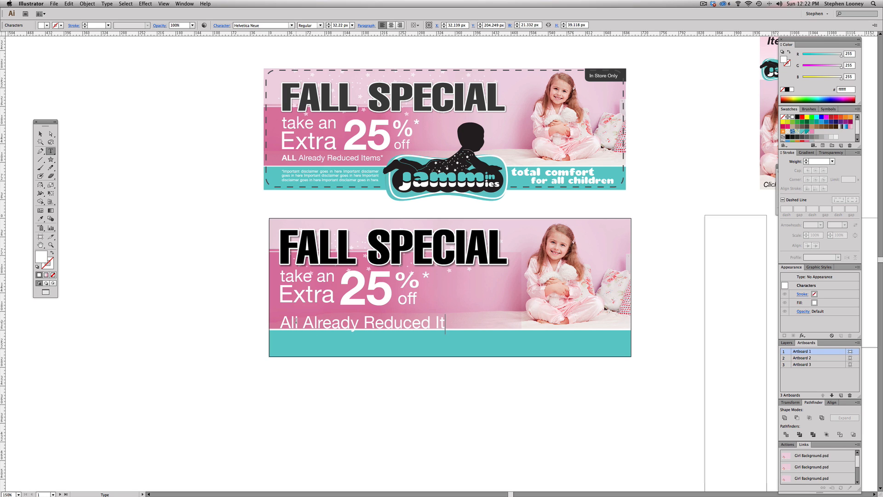
Step: Finish the text line as "All Already Reduced Items" and move it up slightly beneath the offer text
key("BackSpace")
key("BackSpace")
type("ems")
key("Escape")
left_click_drag(291, 323, 289, 318)
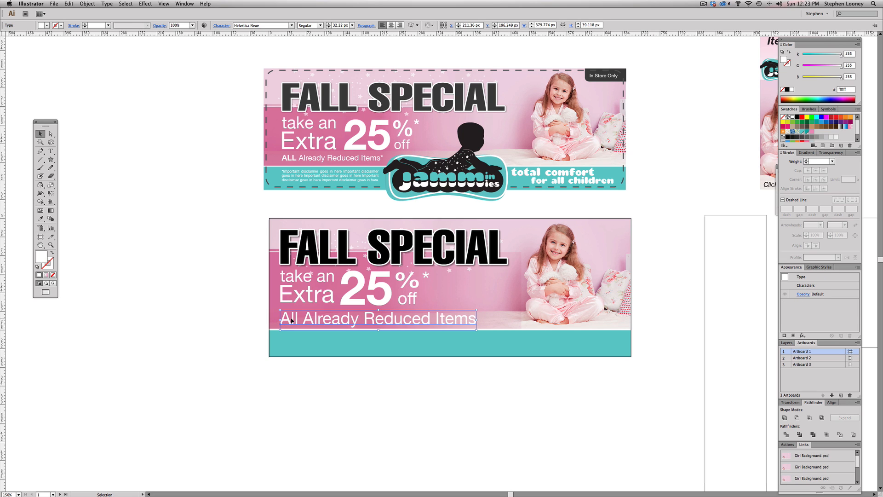
Step: Make the word "All" bold and scale the whole reduced-items line down to about half its size
double_click(282, 319)
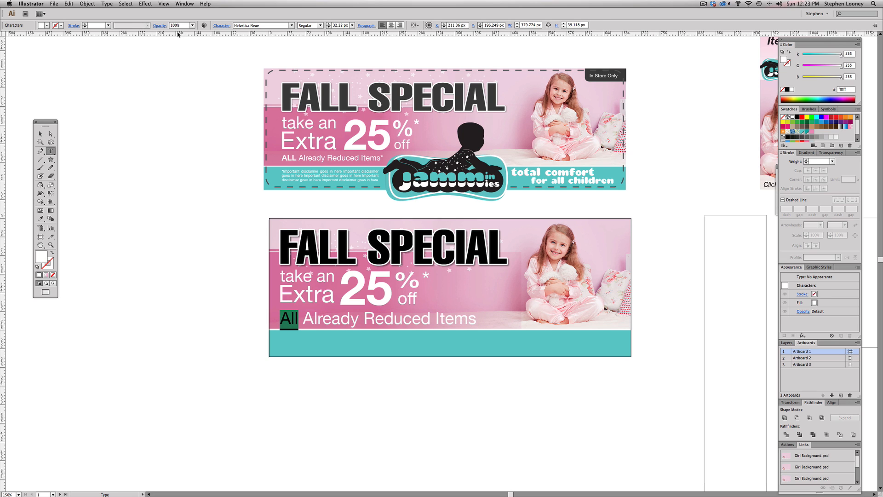
left_click(109, 4)
mouse_move(139, 90)
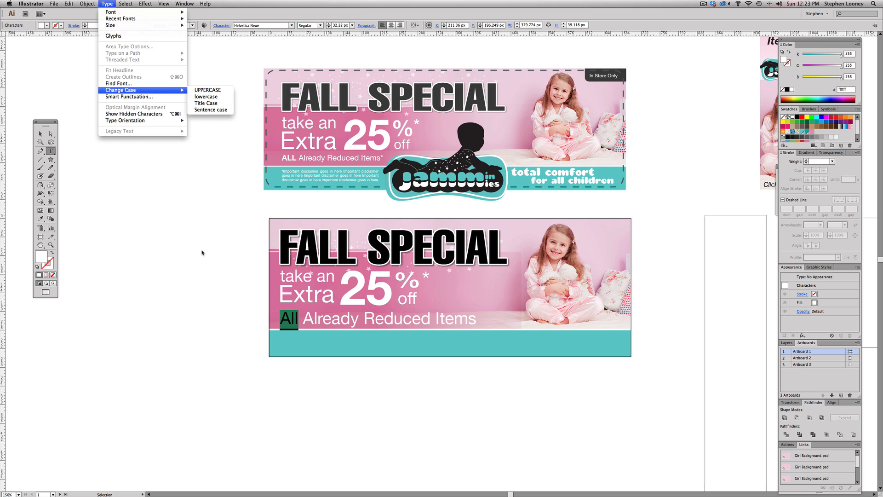
left_click(199, 266)
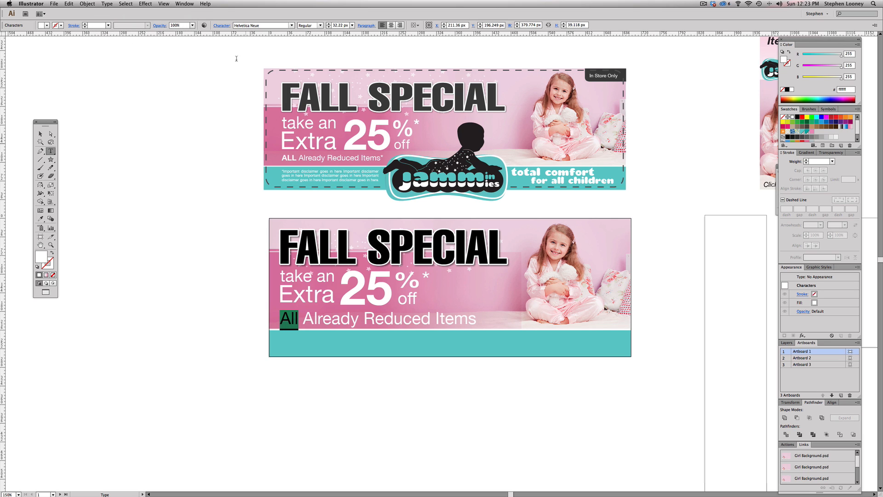
left_click(319, 26)
left_click(310, 103)
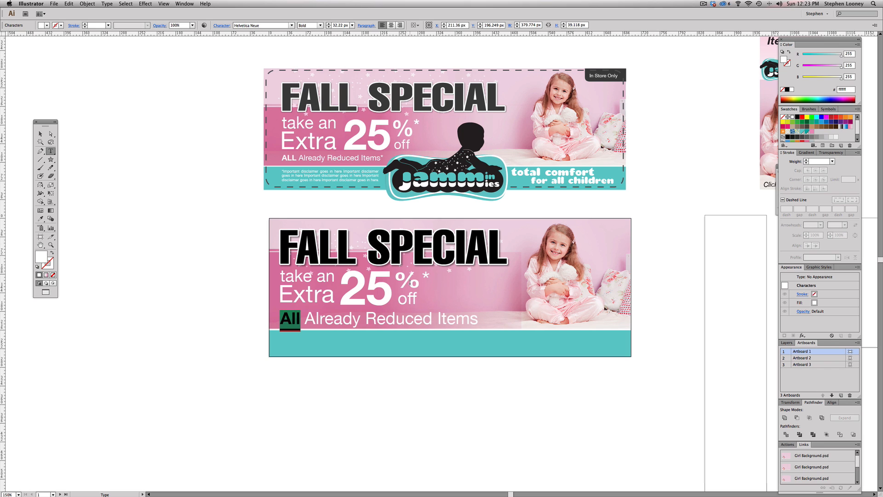
key("Escape")
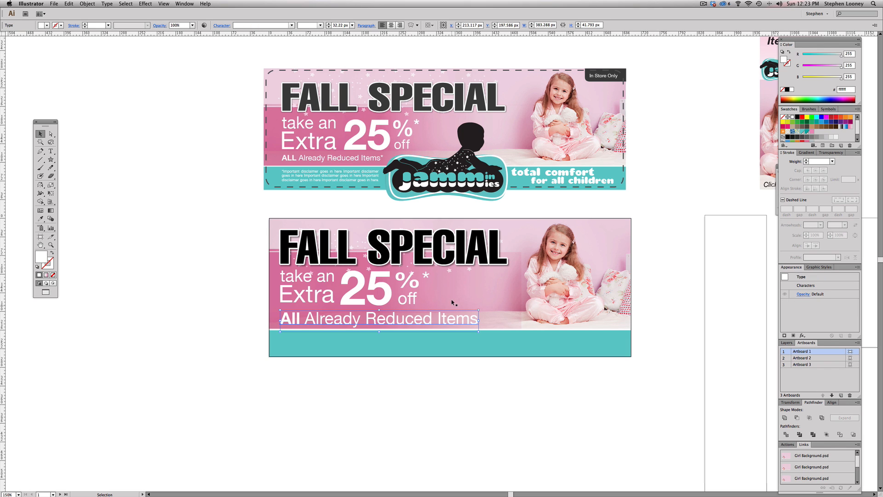
left_click_drag(479, 333, 381, 325)
left_click(413, 335)
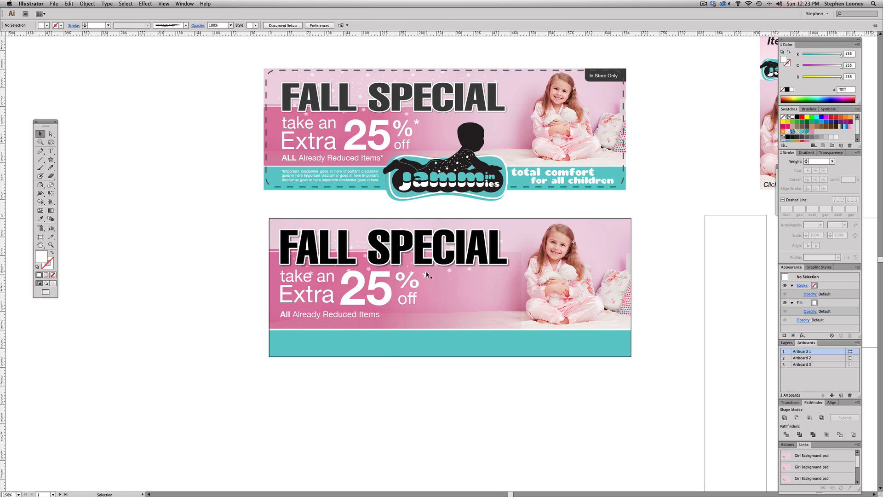
Step: Place a copy of the asterisk after the reduced-items line and delete the original beside the percent sign
left_click_drag(426, 275, 390, 310)
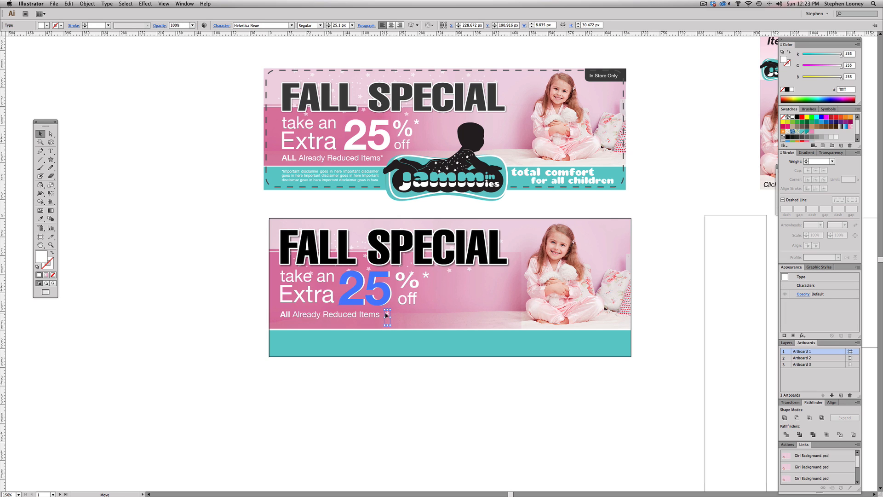
key("super+z")
left_click(191, 247)
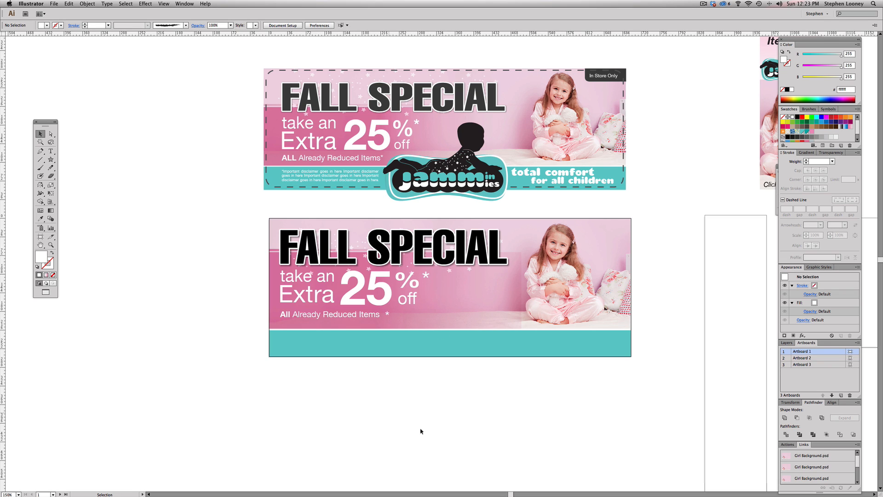
left_click(426, 276)
key("Delete")
key("a")
left_click(410, 272)
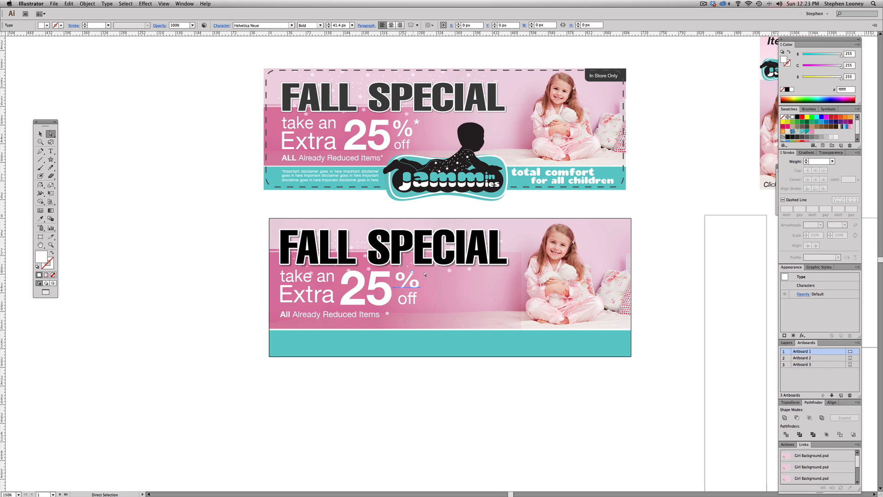
key("v")
left_click(415, 271)
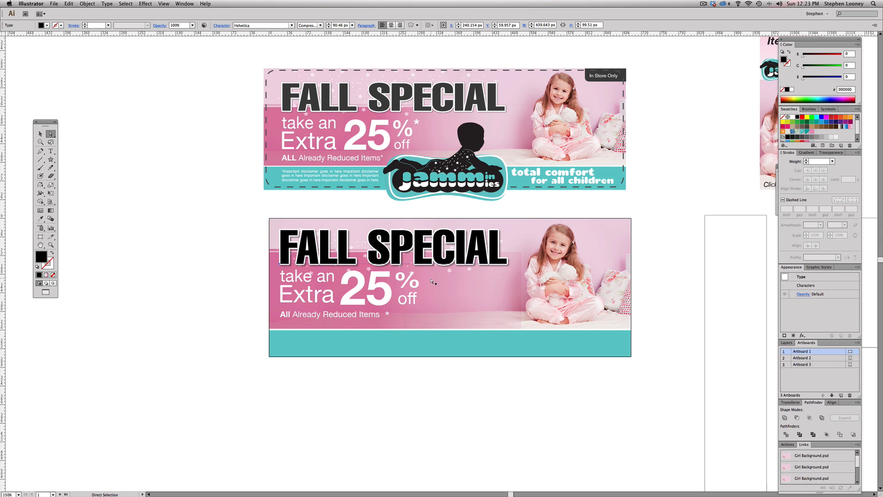
left_click(411, 288)
key("a")
left_click(254, 322)
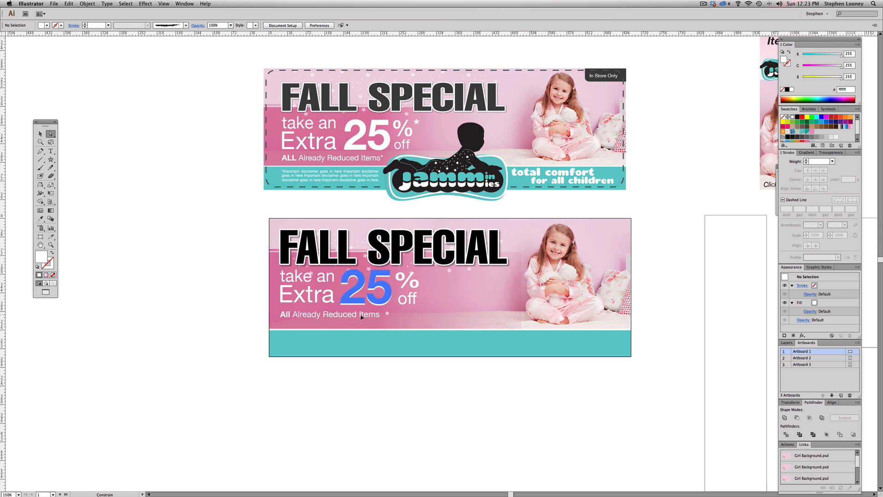
Step: Nudge the reduced-items line up slightly and move the asterisk closer to the end of its text
left_click(345, 320)
left_click_drag(344, 318, 344, 319)
left_click_drag(284, 316, 284, 315)
left_click_drag(388, 313, 385, 314)
key("super+z")
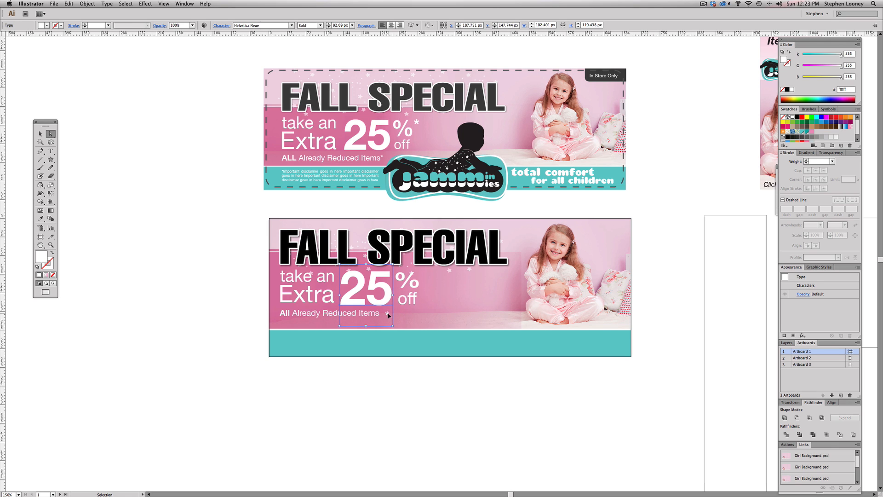
key("super+shift+a")
Step: Copy the jammin jammies logo from the upper banner onto the teal strip of the lower banner
left_click(40, 134)
left_click(465, 164)
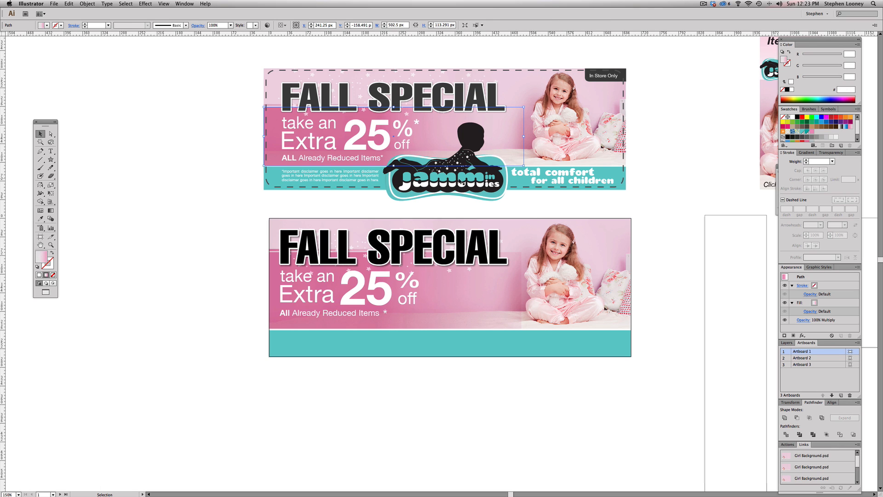
left_click(461, 183)
left_click_drag(460, 175, 473, 343)
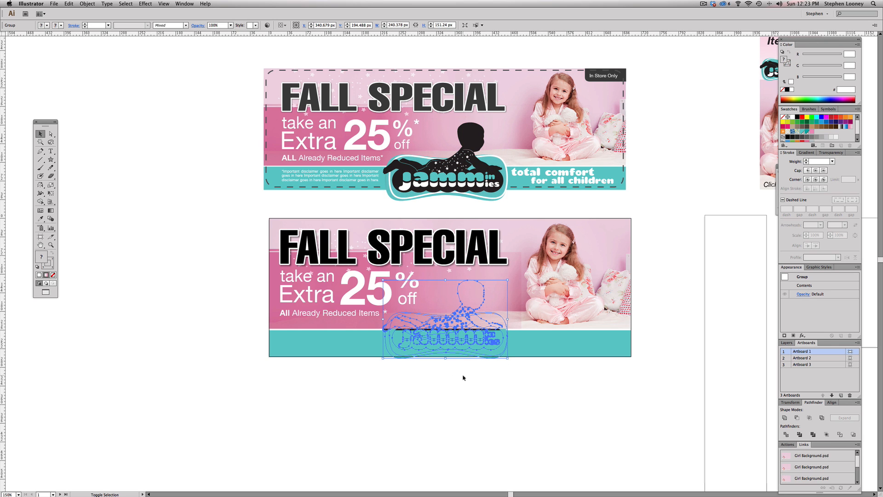
Step: Bring the copied logo to the front and nudge it up 6 px on the lower banner
left_click(90, 4)
mouse_move(97, 17)
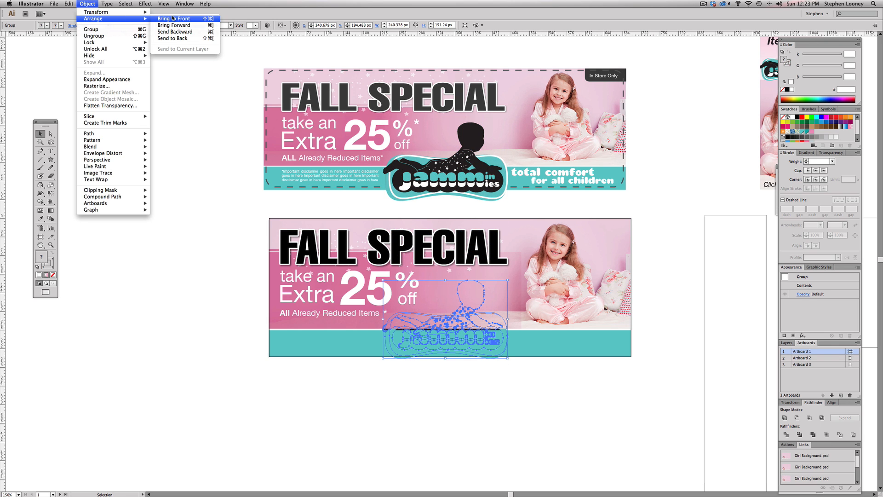
left_click(175, 19)
key("Up")
key("Up")
key("Up")
key("Up")
key("Up")
key("Up")
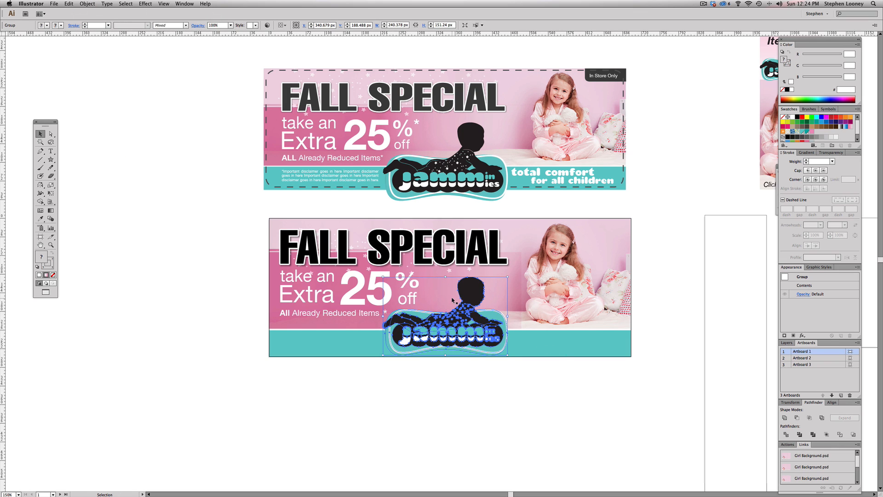
left_click(261, 317)
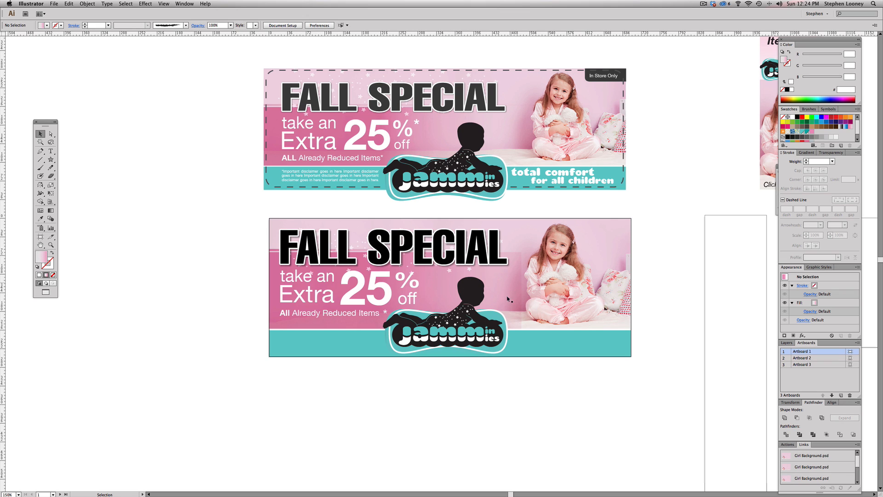
Step: Examine how the gradient runs across the pink rectangle behind the lower banner's offer text
left_click(516, 278)
left_click(534, 384)
left_click(512, 300)
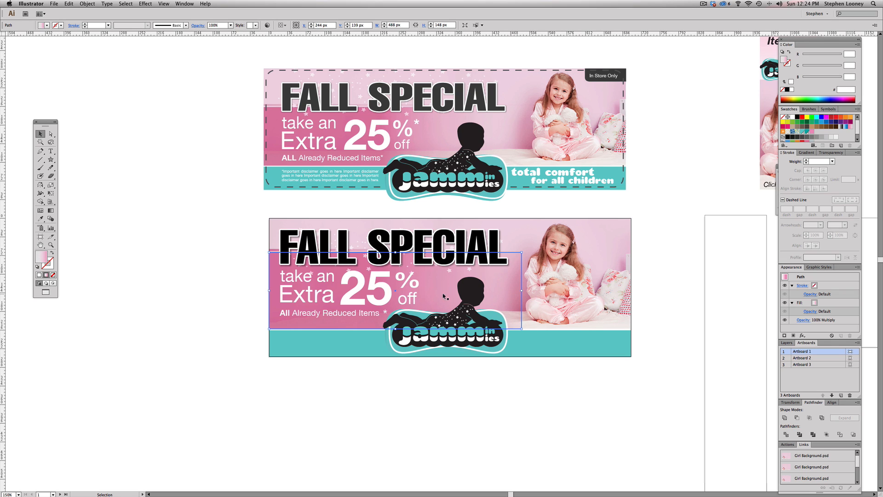
left_click(50, 210)
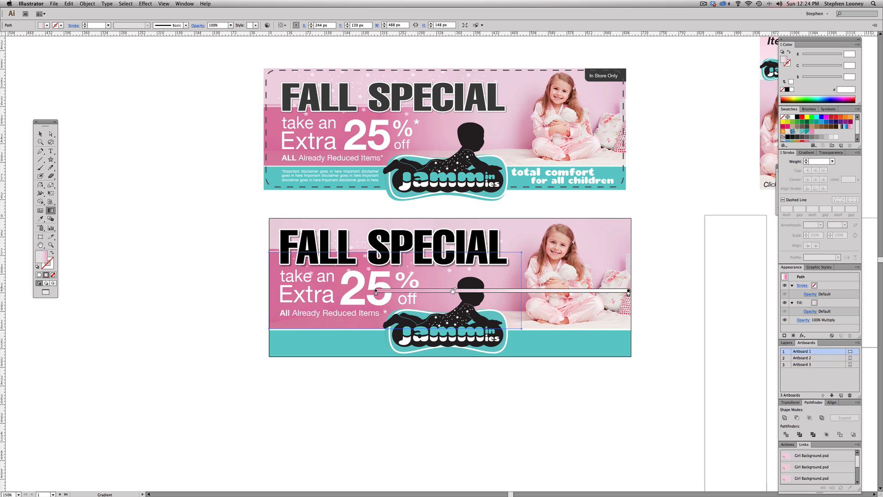
left_click(40, 133)
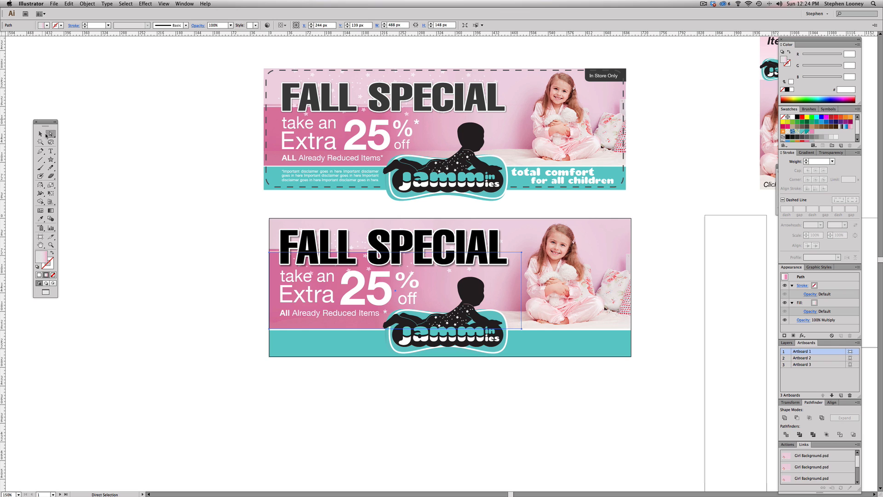
left_click(133, 153)
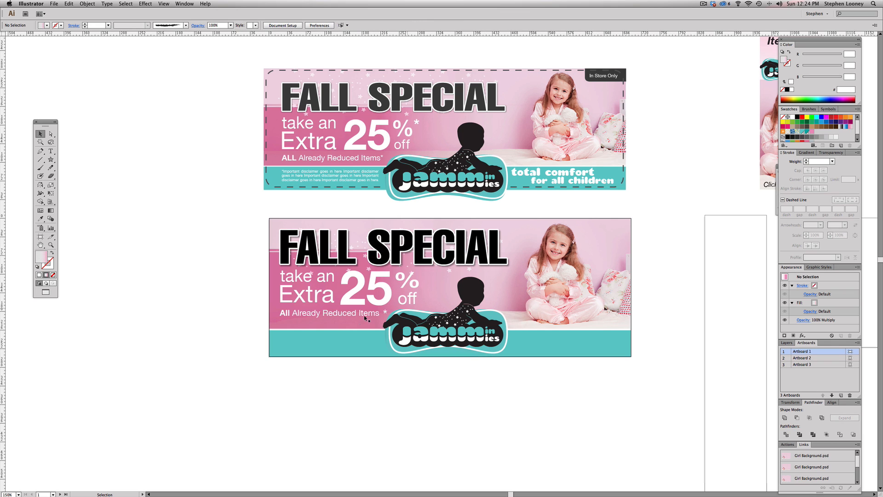
Step: Copy the three-line disclaimer text from the upper banner's teal strip
left_click(318, 176)
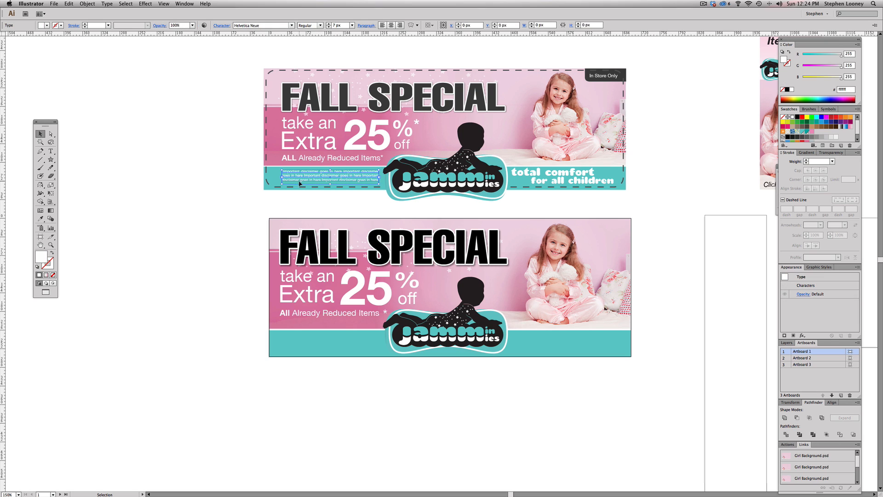
left_click(50, 151)
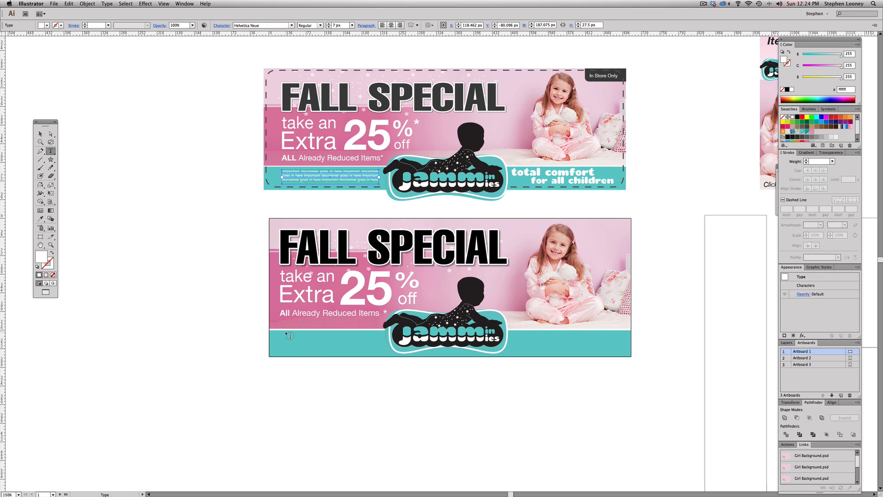
left_click(382, 357)
key("super+z")
left_click_drag(276, 364, 395, 400)
triple_click(319, 178)
key("super+c")
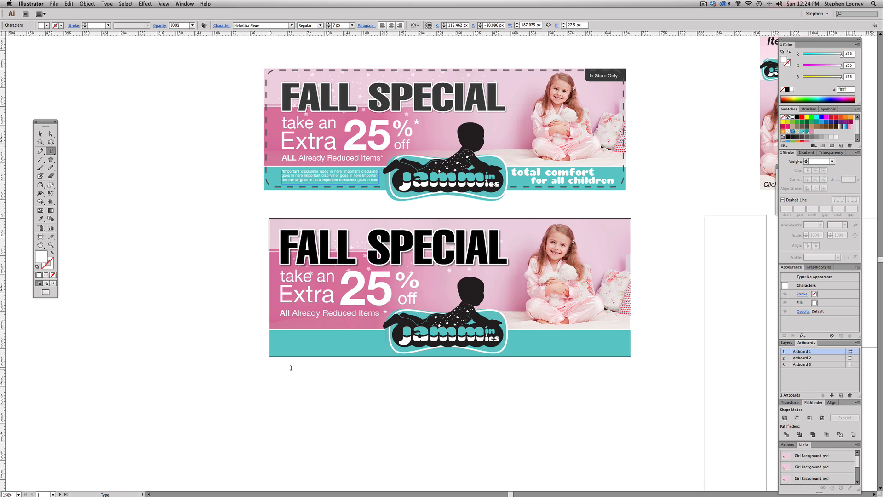
key("Escape")
left_click(342, 407)
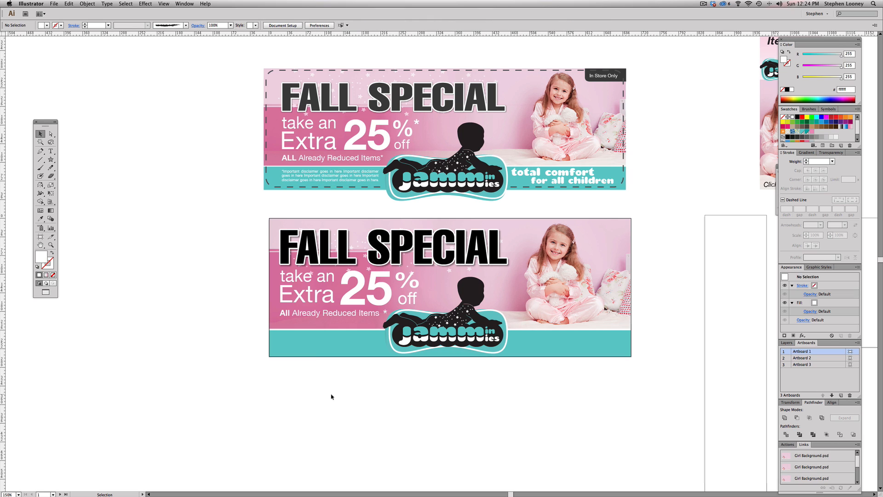
Step: Draw a text area about 229 × 73 px below the lower banner and paste the disclaimer into it
key("XF86AudioMute")
key("t")
left_click_drag(276, 363, 395, 402)
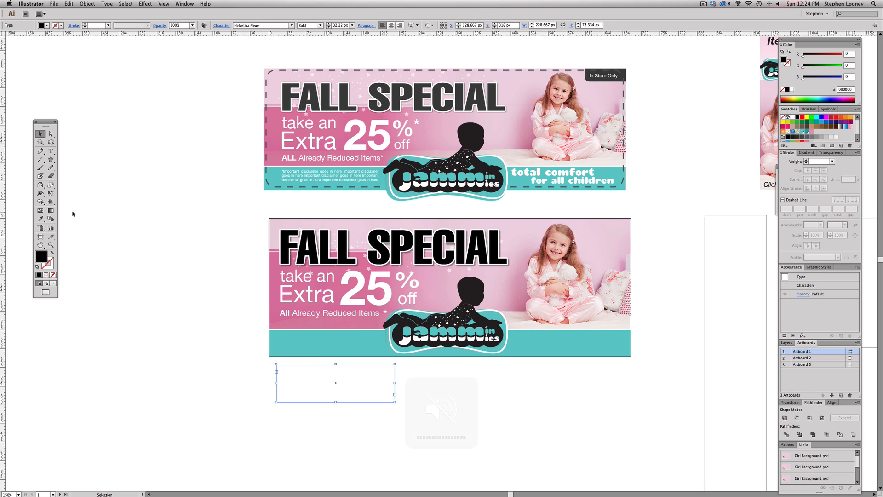
left_click_drag(51, 151, 80, 153)
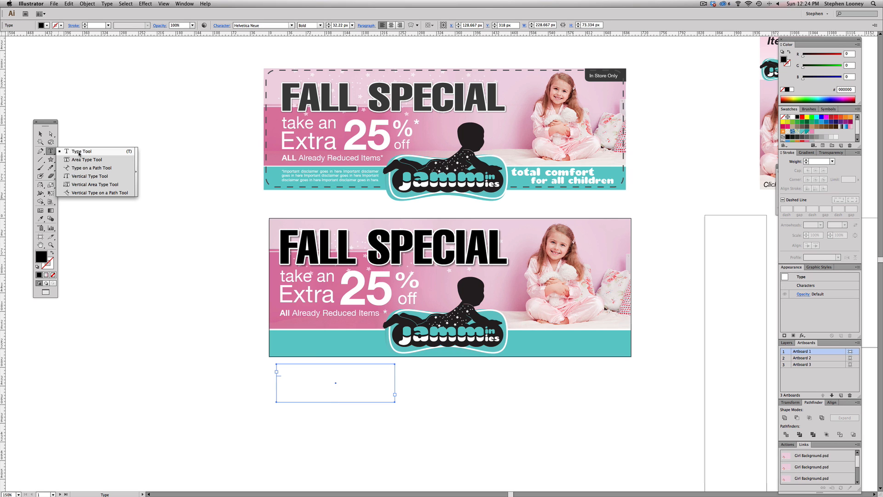
left_click(290, 363)
key("super+v")
key("Escape")
Step: Move the disclaimer onto the lower banner's teal strip and narrow its frame to fit left of the logo
left_click_drag(315, 371, 316, 343)
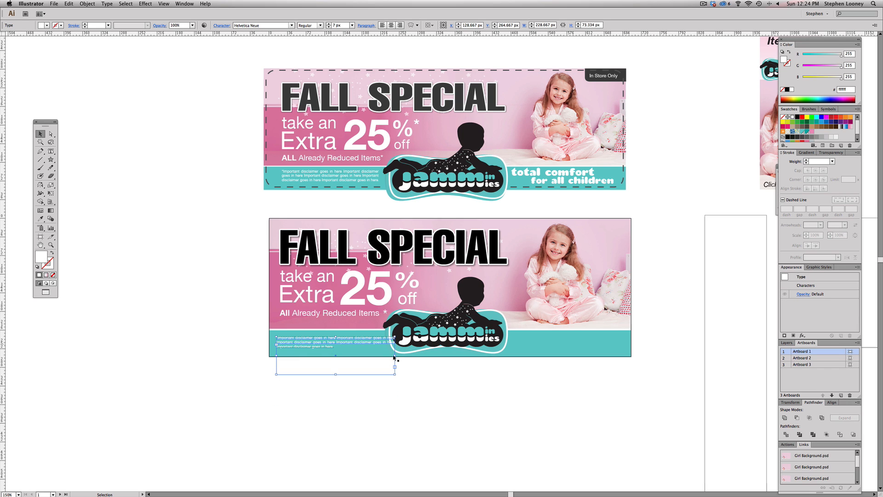
left_click_drag(395, 366, 325, 348)
left_click(333, 396)
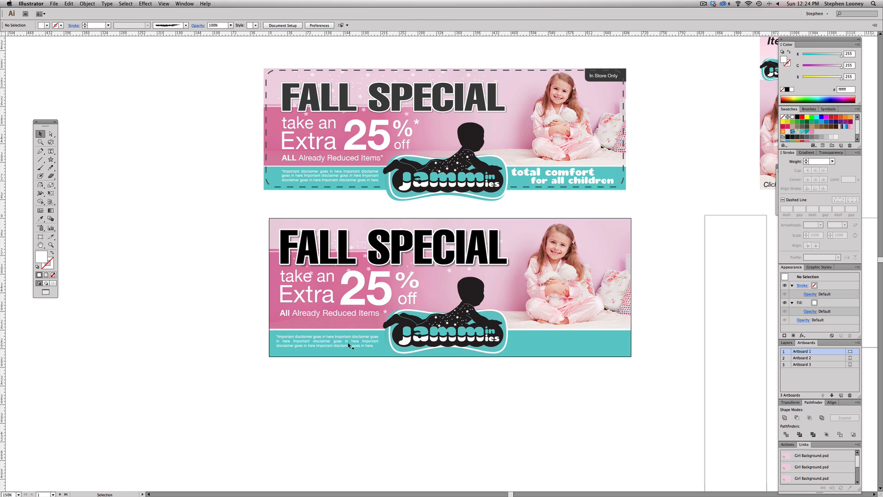
left_click_drag(338, 340, 337, 337)
left_click(392, 416)
Step: Copy the "take an" text to the lower banner's top-right corner and change it to "In Store Only"
key("a")
left_click(291, 282)
left_click_drag(291, 283, 604, 232)
triple_click(604, 231)
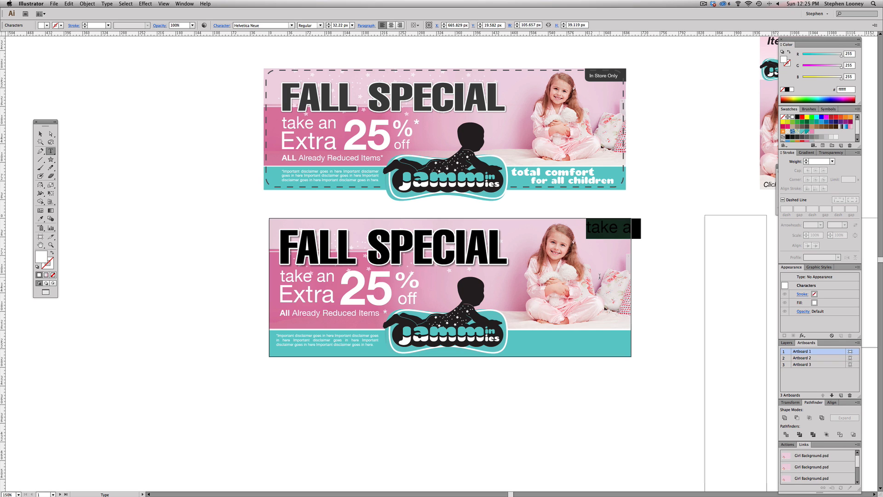
type("In")
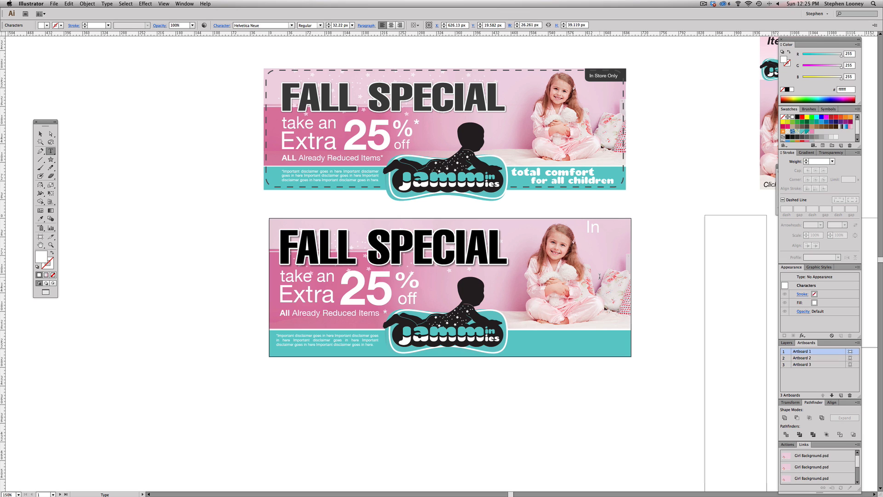
type(" Sto")
key("Escape")
Step: Scale the "In Store Only" text down to about 12.8 px and position it near the banner's top-right corner
scroll(616, 253, "down", 3)
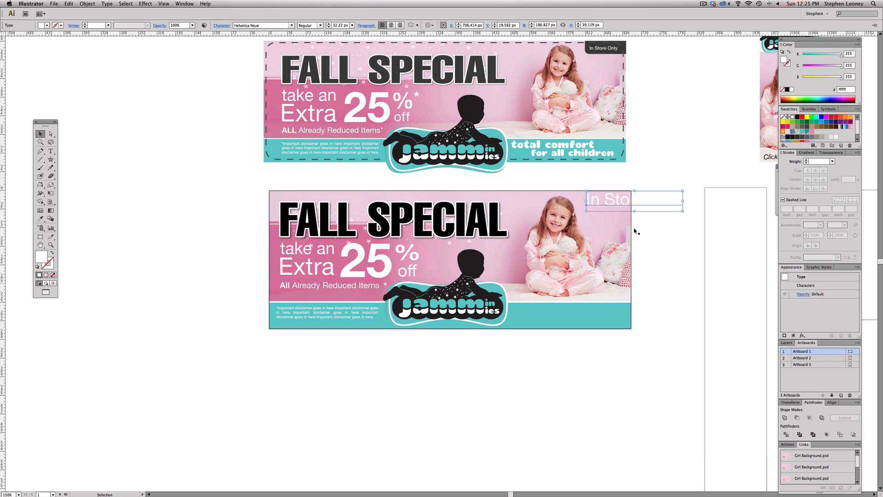
left_click_drag(677, 190, 603, 197)
left_click_drag(610, 201, 628, 225)
Step: Draw a white rounded rectangle about 155 × 83 px below the lower banner's right end
left_click_drag(50, 159, 69, 160)
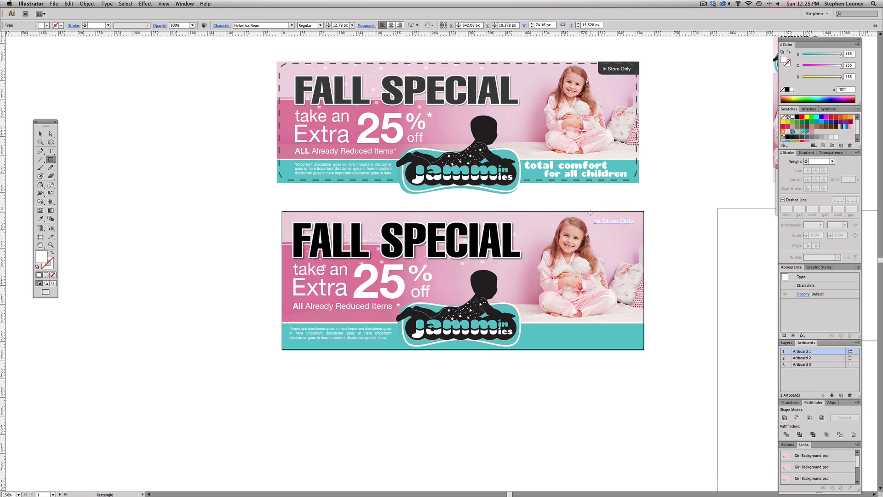
left_click_drag(50, 160, 87, 169)
mouse_move(519, 375)
left_mouse_down()
mouse_move(627, 483)
mouse_move(646, 418)
mouse_move(662, 406)
mouse_move(719, 396)
mouse_move(673, 402)
left_mouse_up()
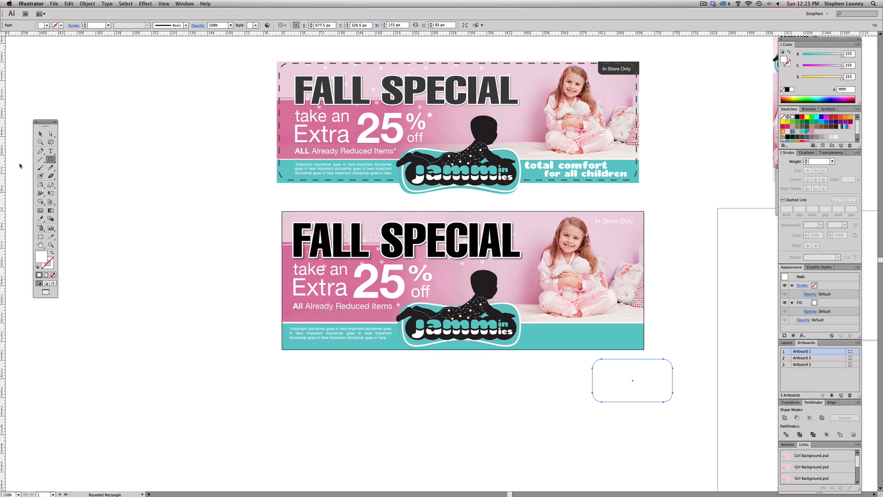
Step: Fill the rounded rectangle blue and cover its top and right edges with magenta rectangles about 216 × 39 px and 90 × 137 px
left_click(40, 133)
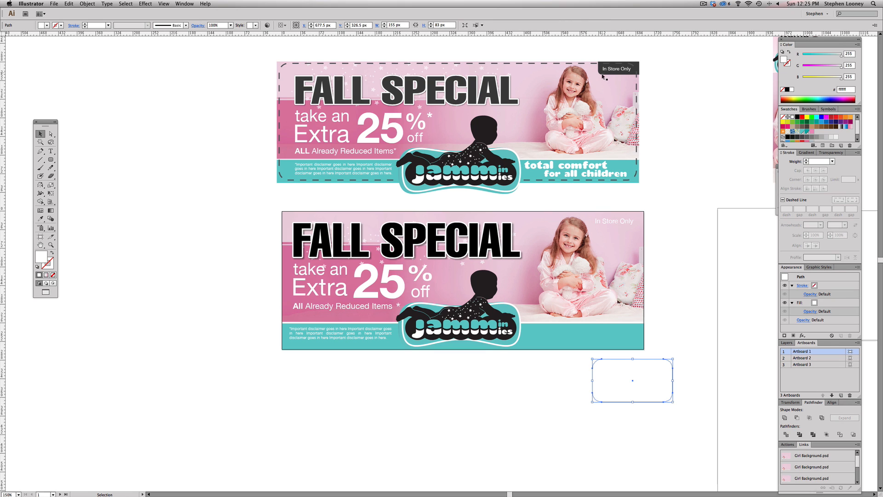
left_click_drag(51, 159, 69, 160)
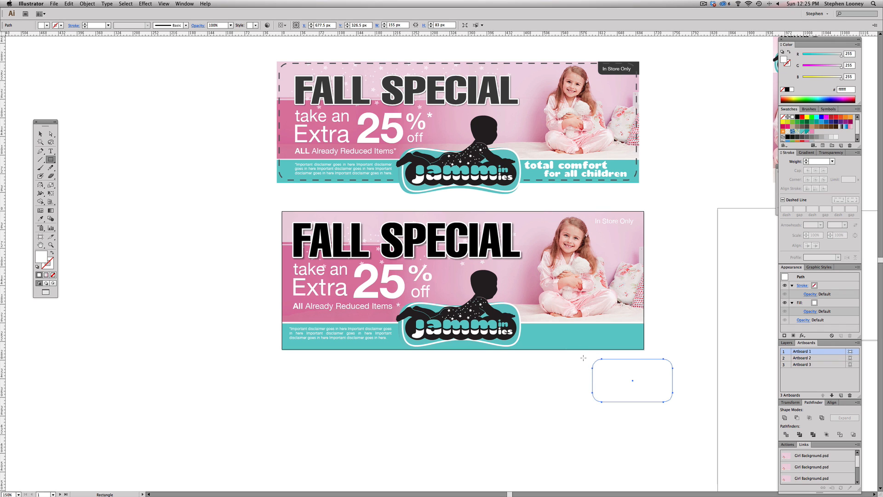
left_click(821, 117)
left_click_drag(582, 353, 695, 374)
left_click(826, 117)
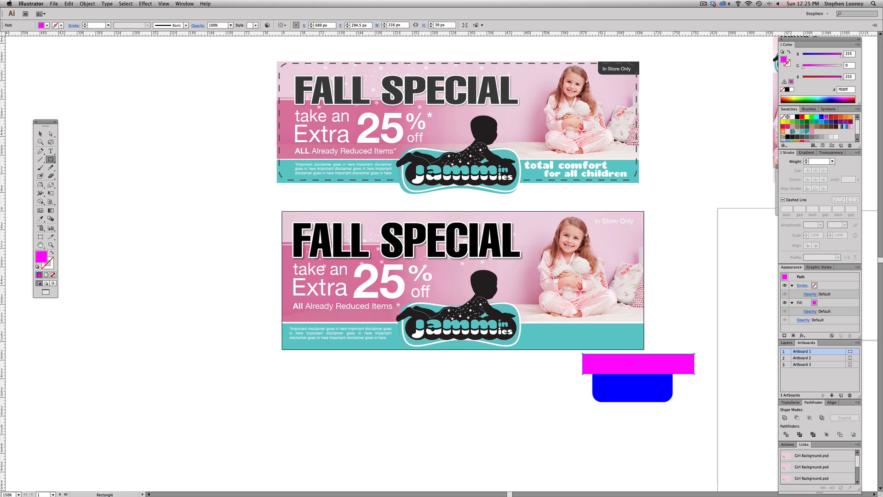
left_click_drag(660, 350, 706, 420)
Step: Subtract both magenta rectangles from the blue shape and place it at about 90 × 37 px near the lower banner's top-right corner
left_click(40, 133)
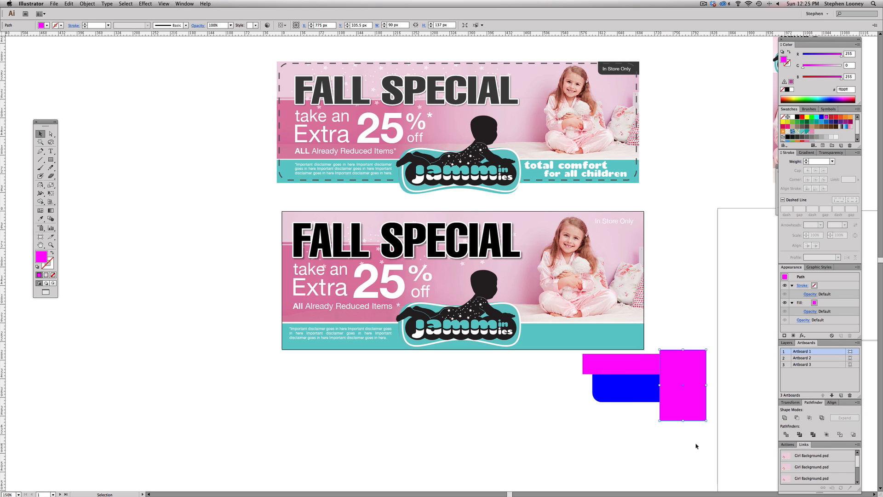
left_click_drag(696, 445, 582, 366)
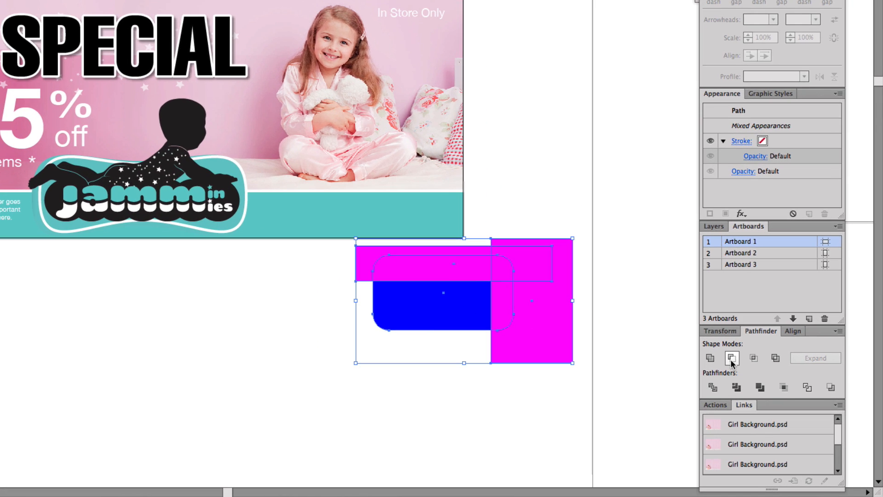
left_click(796, 419)
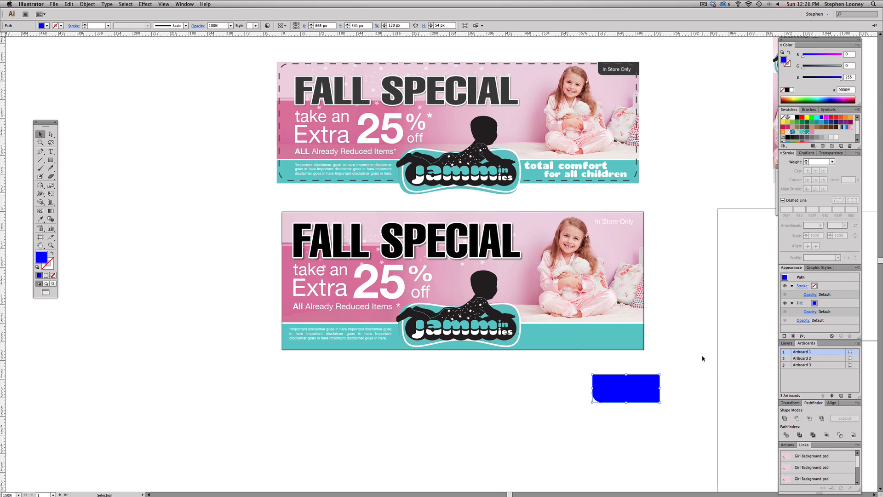
left_click(703, 358)
left_click_drag(627, 390, 629, 230)
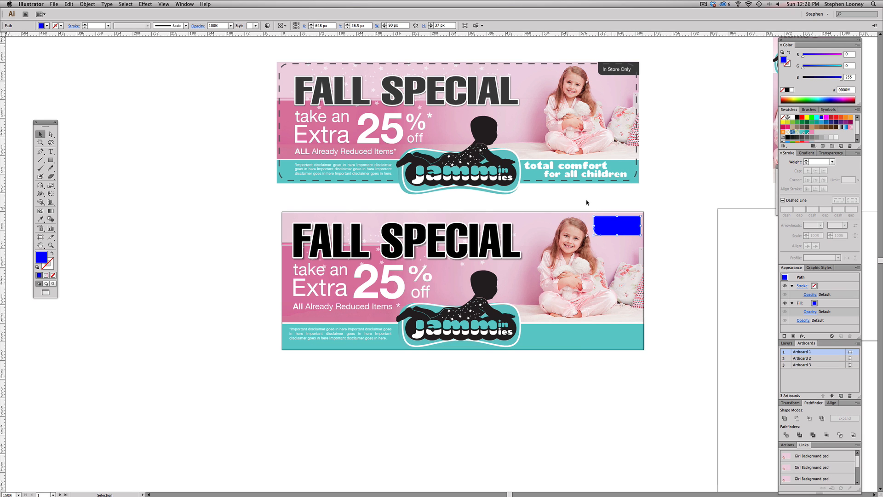
Step: Extend the blue shape's top and right edges to the banner's corner, about 97 × 45 px, and fill it with RGB 26, 26, 26
left_click_drag(523, 185, 718, 282)
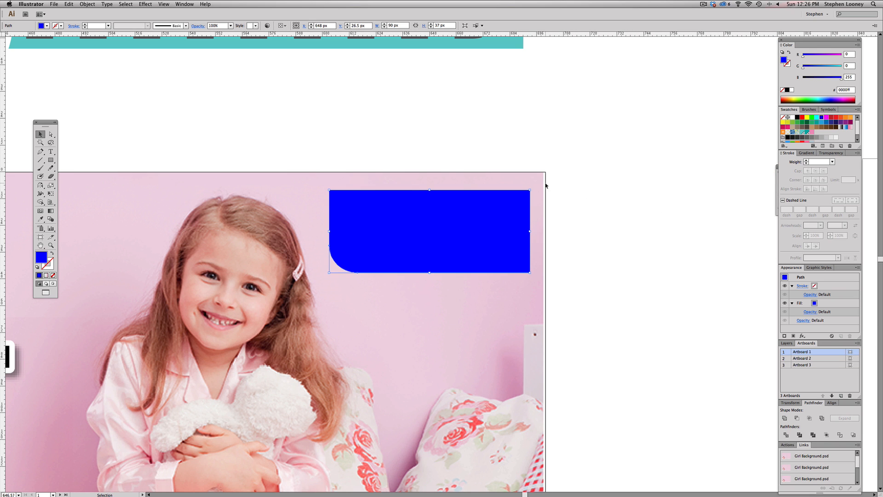
key("a")
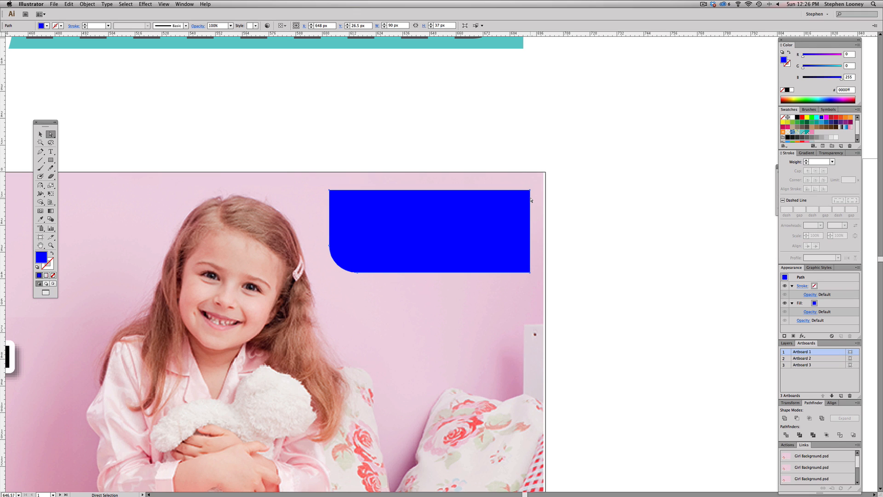
left_click(531, 199, "shift")
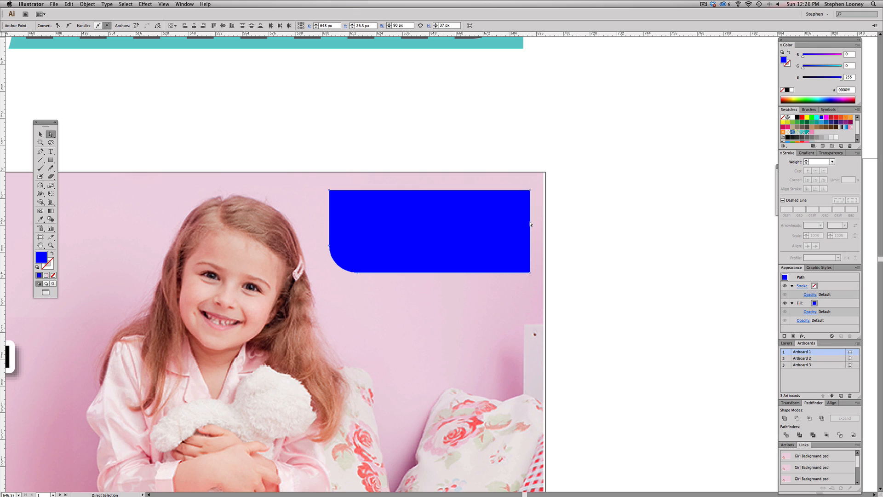
left_click_drag(532, 224, 535, 172)
left_click(793, 137)
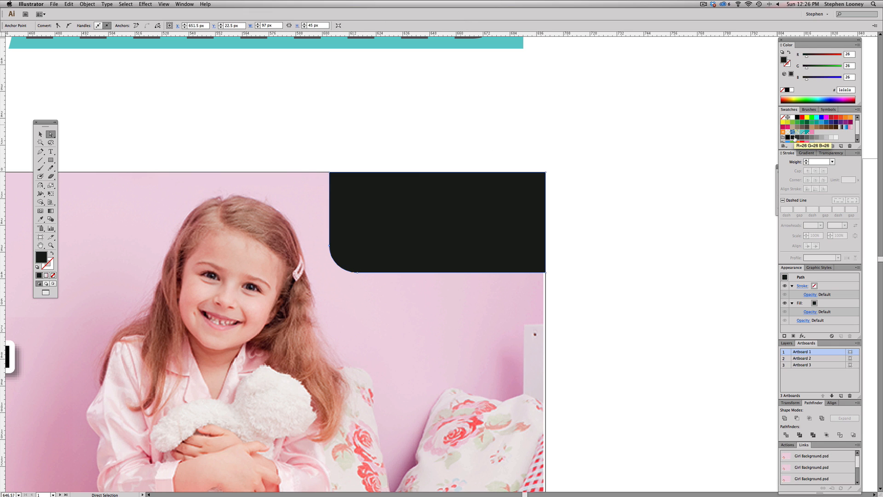
Step: Bring the hidden "In Store Only" text in front of the dark corner tag and center it on the tag
left_click(485, 299, "alt+super")
left_click(485, 299, "alt+super")
left_click(485, 299, "alt+super")
left_click_drag(409, 255, 501, 285)
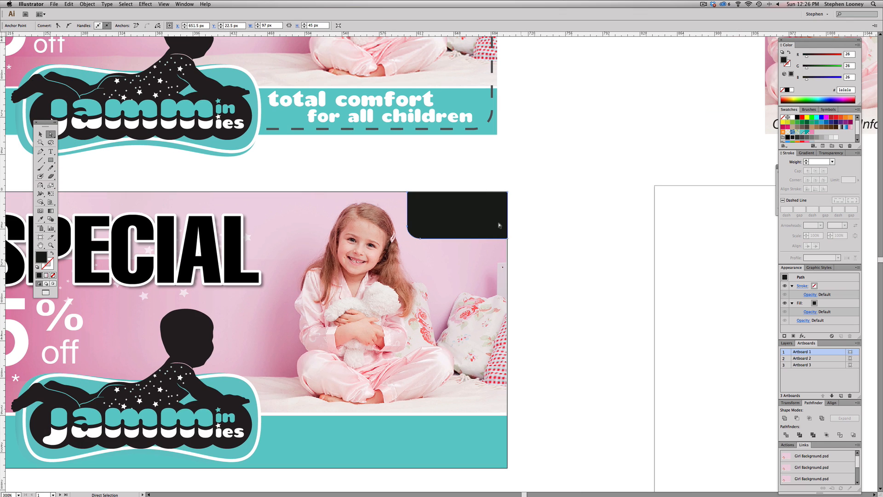
left_click(473, 182)
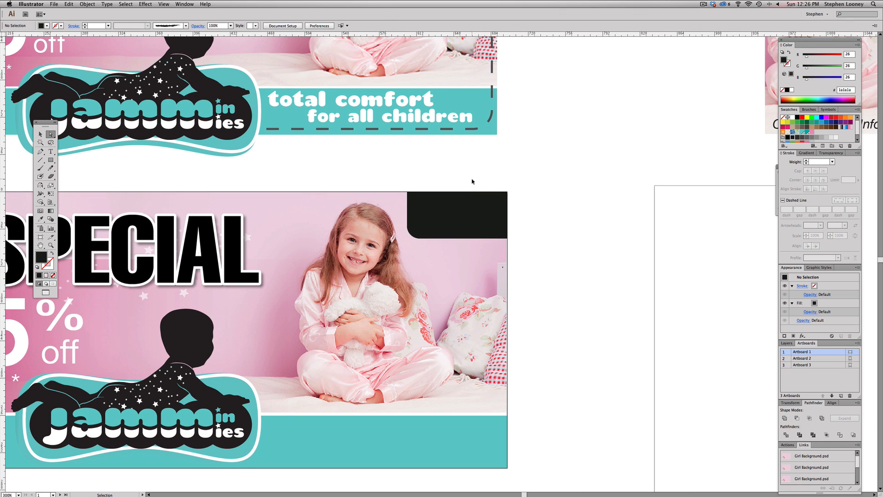
left_click(427, 213)
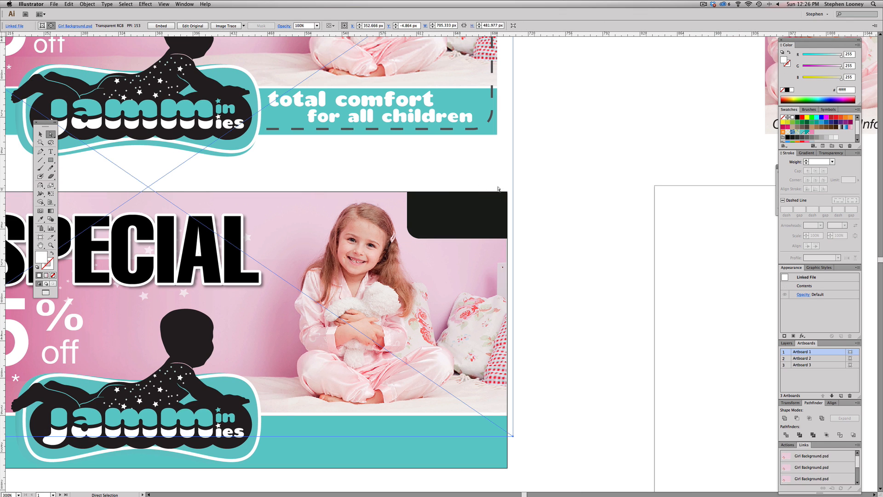
left_click(528, 199)
key("t")
left_click(460, 212)
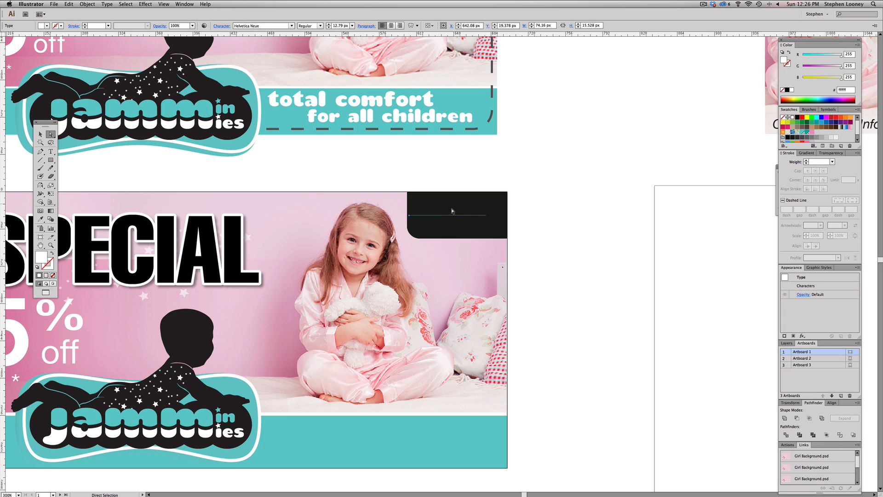
left_click(87, 4)
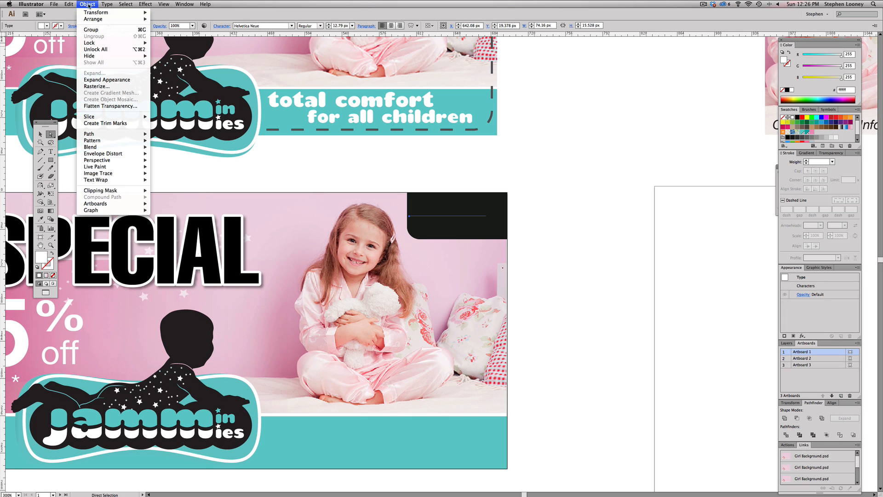
mouse_move(93, 20)
left_click(184, 19)
left_click_drag(445, 213, 450, 219)
left_click(459, 272)
key("super+minus")
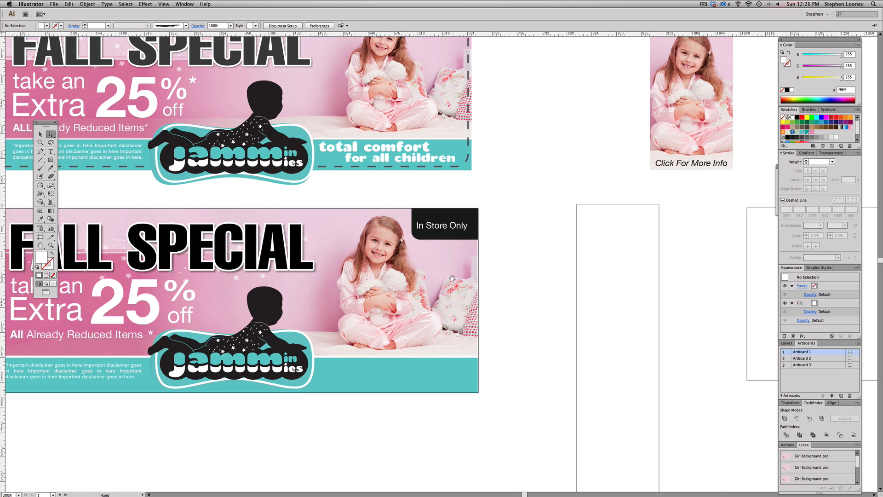
Step: Shorten the lower banner's dark corner tag by raising its bottom edge slightly
left_click_drag(510, 279, 571, 283)
key("super+minus")
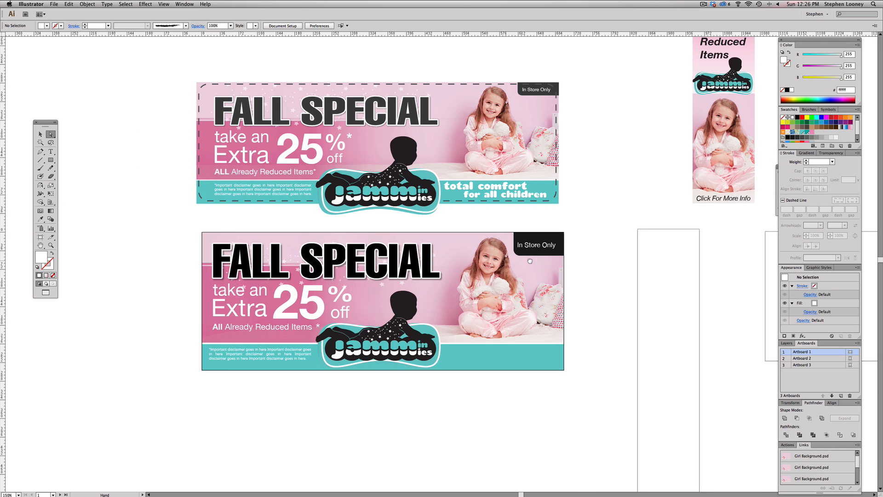
left_click(569, 244)
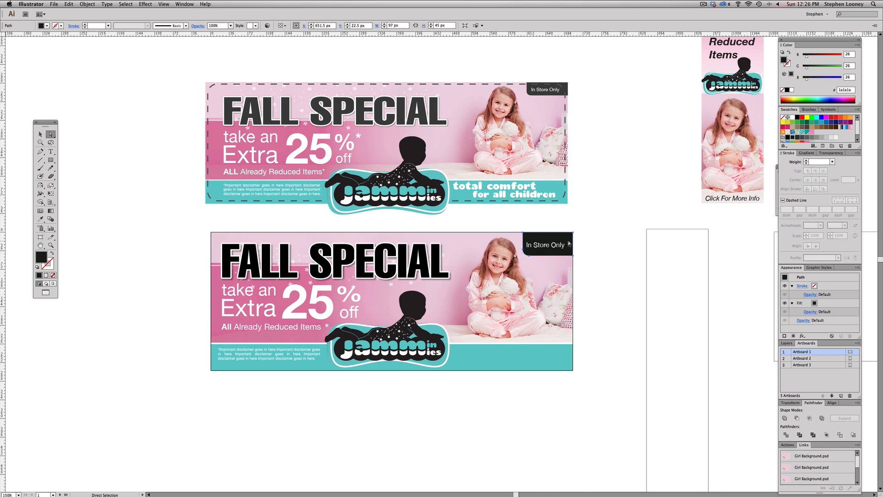
left_click_drag(568, 242, 568, 238)
left_click(532, 230, "shift")
left_click(631, 206)
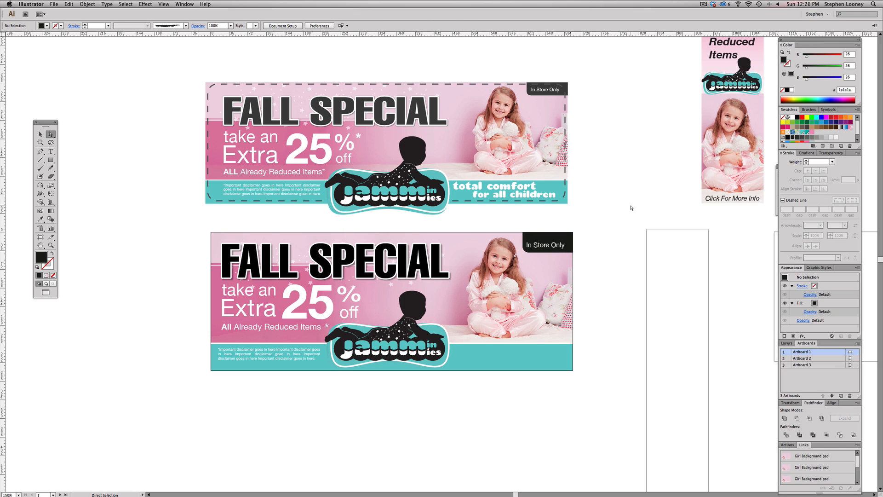
Step: Copy the two-line "total comfort for all children" tagline from the reference banner onto the lower banner's teal strip, beside the logo
scroll(616, 207, "left", 4)
scroll(616, 207, "down", 2)
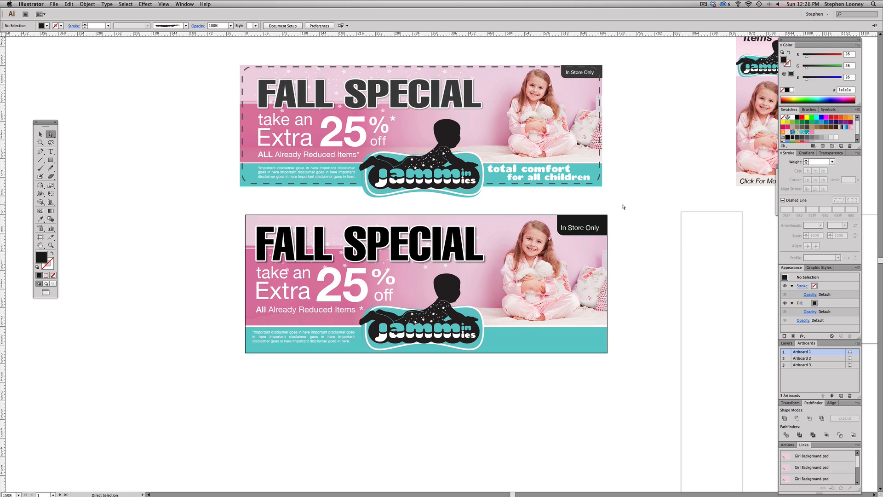
left_click(40, 134)
left_click(520, 174)
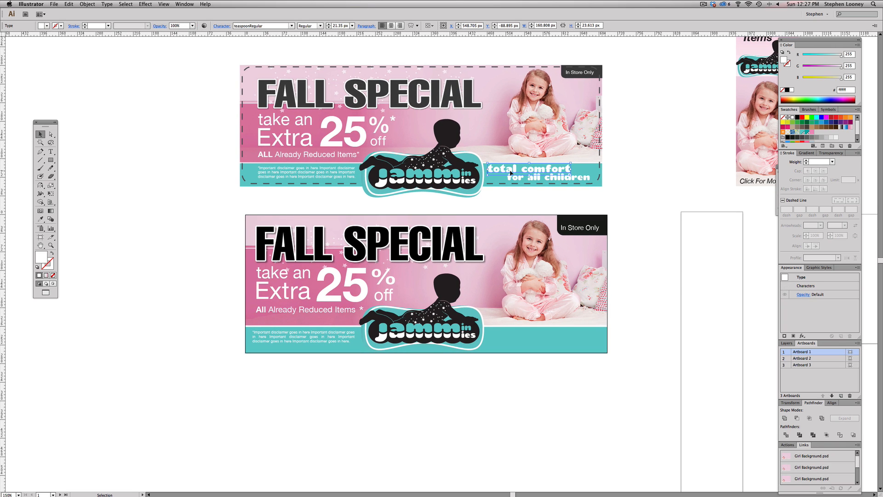
left_click_drag(510, 172, 512, 335)
key("super+z")
left_click(552, 177, "shift")
key("super+c")
key("super+v")
left_click_drag(463, 262, 567, 336)
left_click(635, 316)
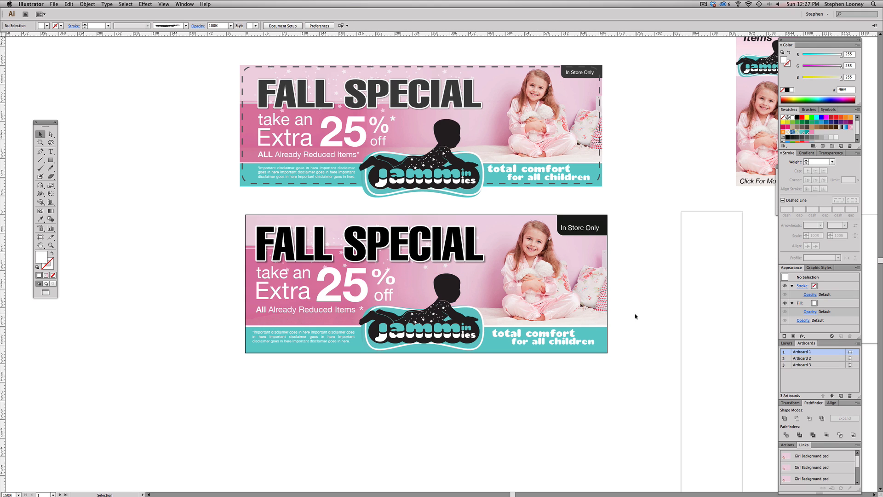
Step: Nudge the copied "for all children" line slightly down and to the right to loosen the tagline's line spacing
left_click(541, 340)
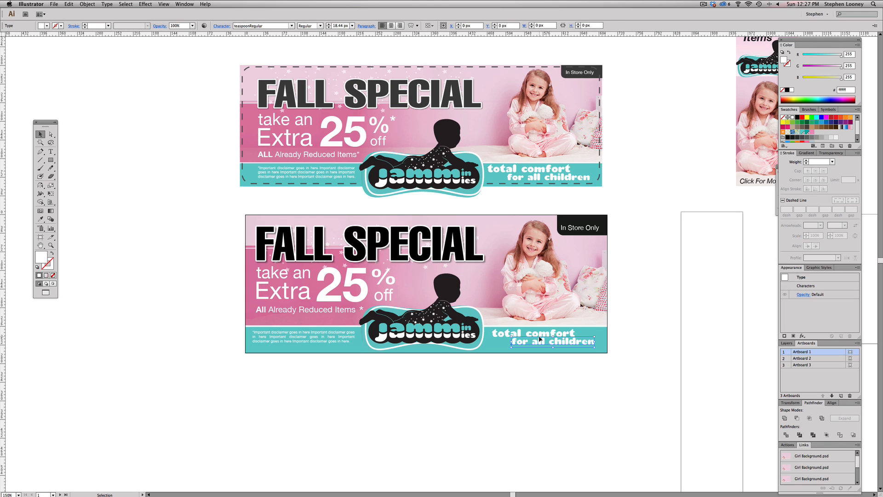
left_click(668, 316)
left_click_drag(572, 341, 573, 341)
left_click(651, 316)
key("space")
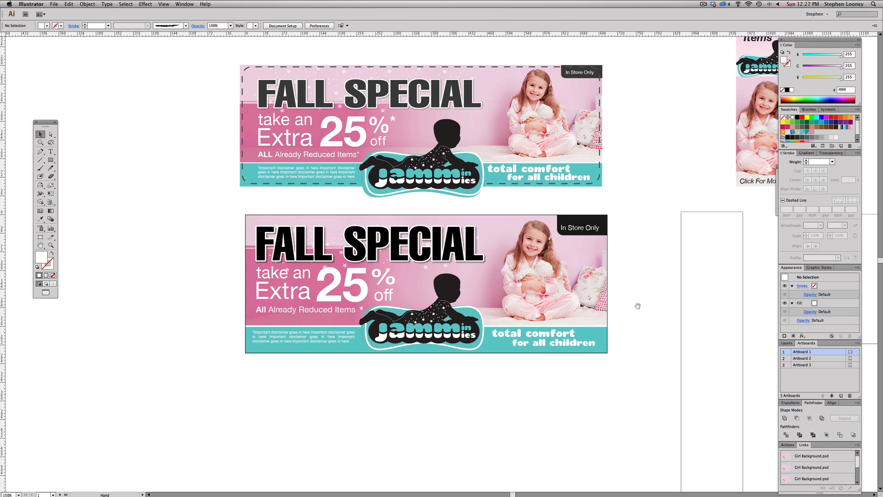
left_click_drag(638, 305, 629, 306)
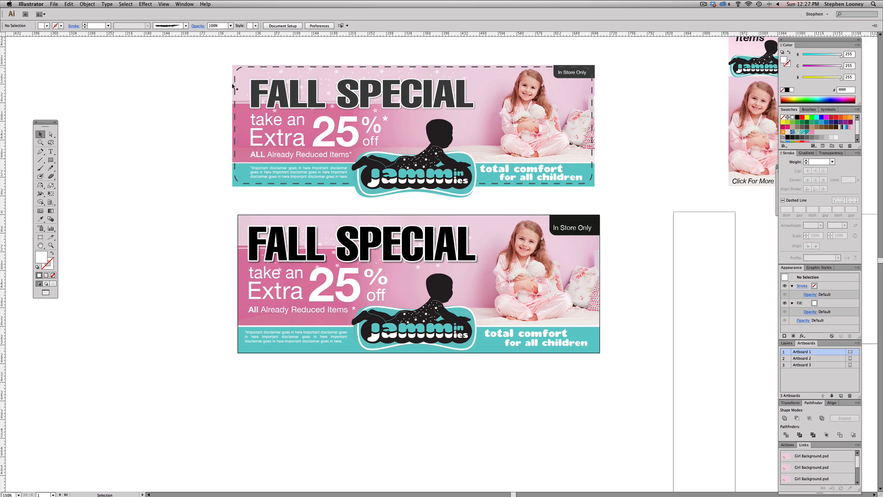
Step: Move the square Artboard 3 right over the square FALL SPECIAL ad, to about X 1503 px, Y 124 px
left_click(509, 228, "alt+super")
key("space")
left_click_drag(581, 196, 545, 207)
key("space")
left_click_drag(574, 179, 562, 173)
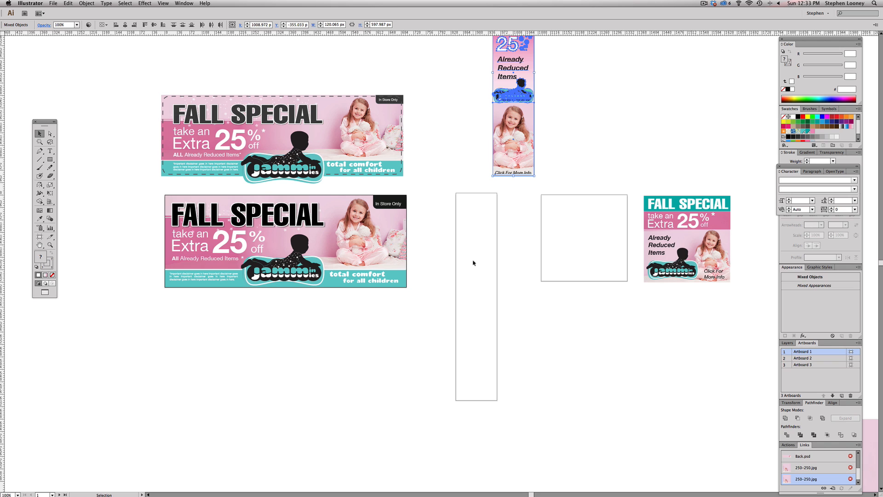
left_click(635, 133)
left_click(283, 24)
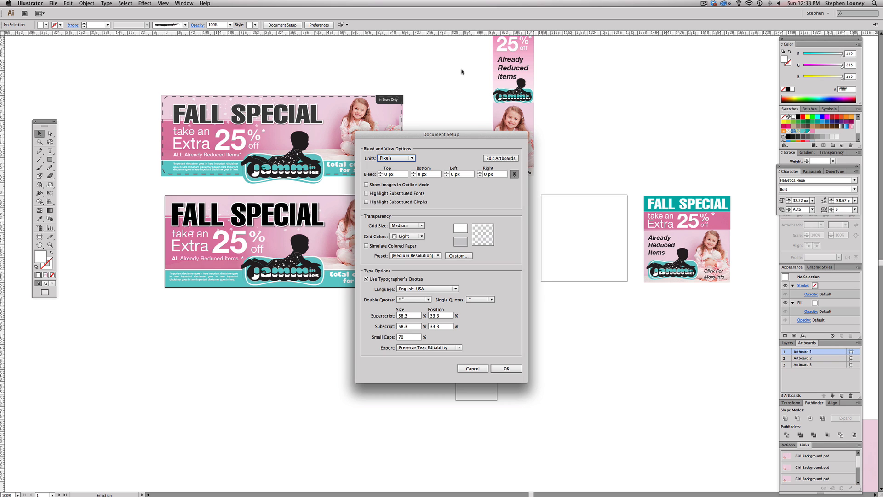
left_click(500, 158)
left_click_drag(570, 234, 673, 237)
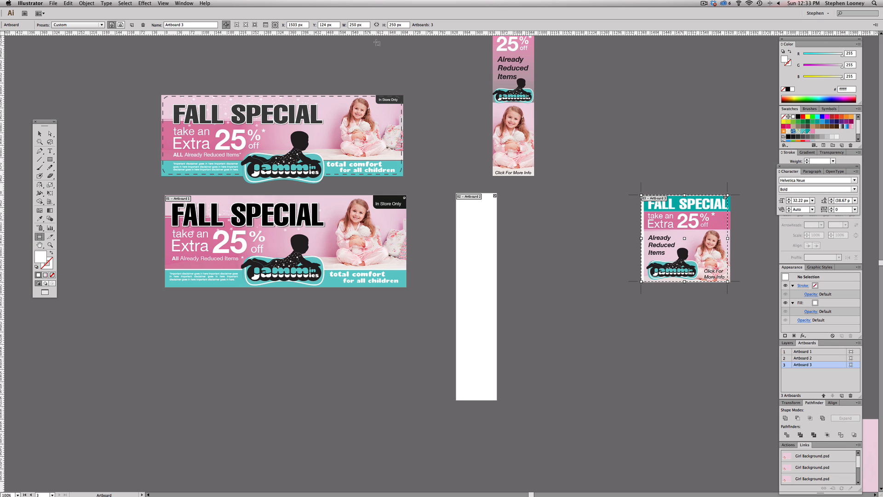
key("Escape")
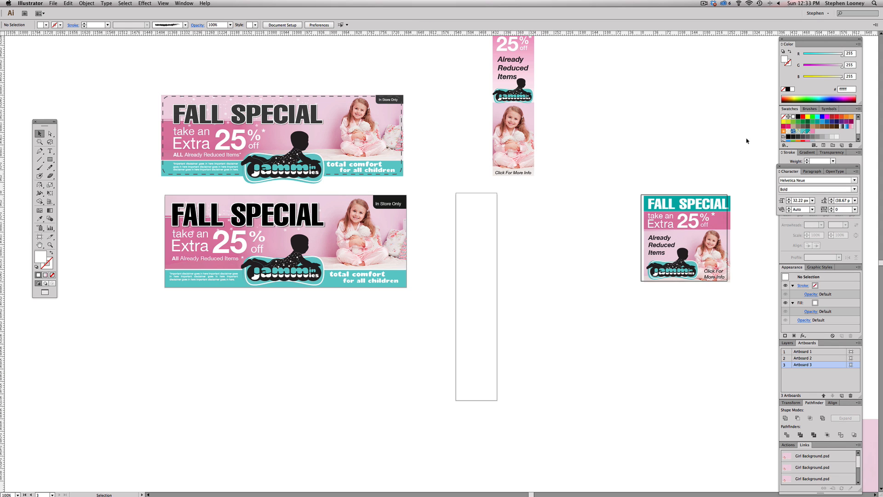
Step: Move the square reference ad below Artboard 3 and the tall reference ad to the right of Artboard 2
left_click_drag(689, 241, 692, 334)
left_click_drag(575, 210, 546, 295)
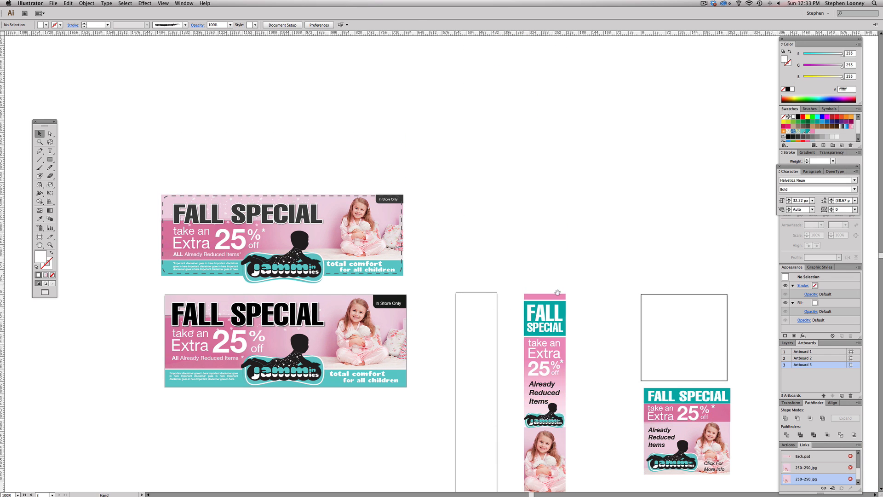
scroll(528, 248, "down", 5)
left_click(501, 207)
left_click_drag(493, 395, 514, 387)
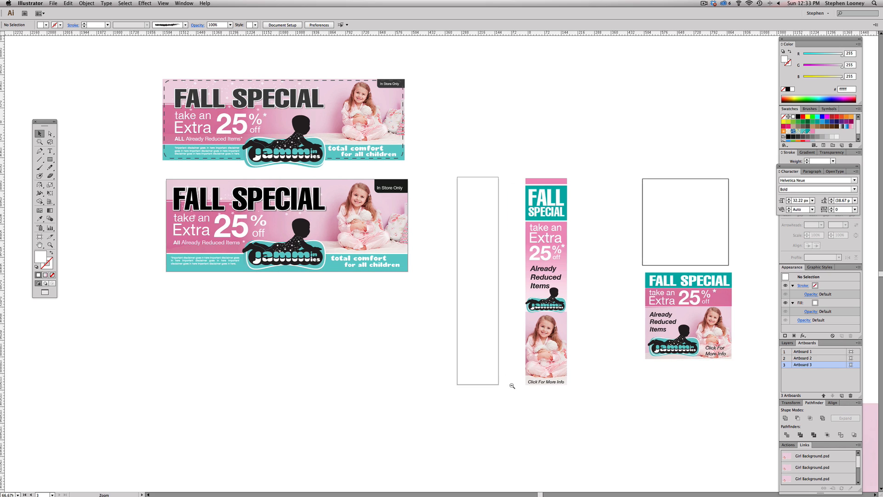
Step: Copy the Girl Background image and place it overlapping the lower end of the tall empty artboard
left_click(512, 387, "alt+super")
left_click_drag(698, 339, 397, 321)
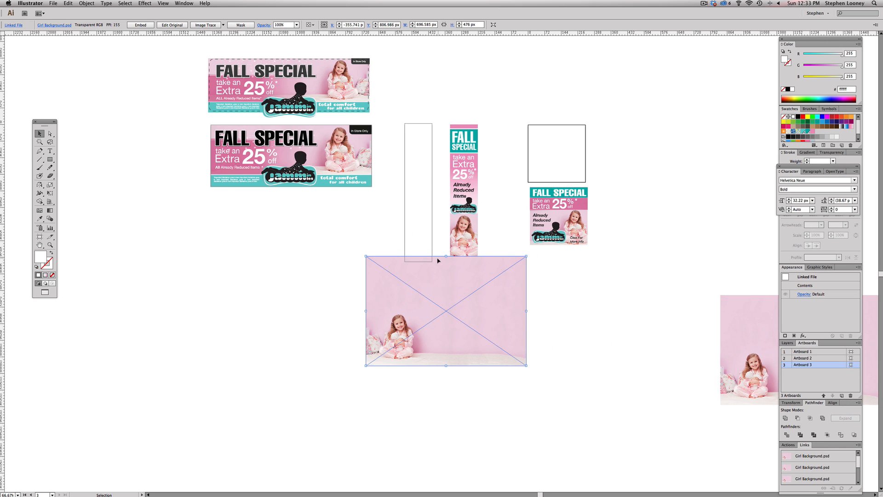
left_click_drag(212, 107, 653, 446)
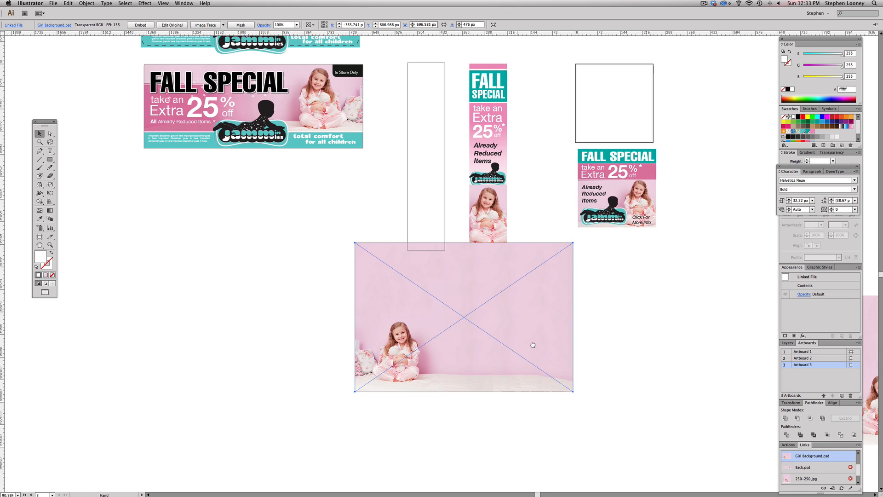
mouse_move(458, 326)
left_mouse_down()
mouse_move(455, 298)
mouse_move(463, 319)
left_mouse_up()
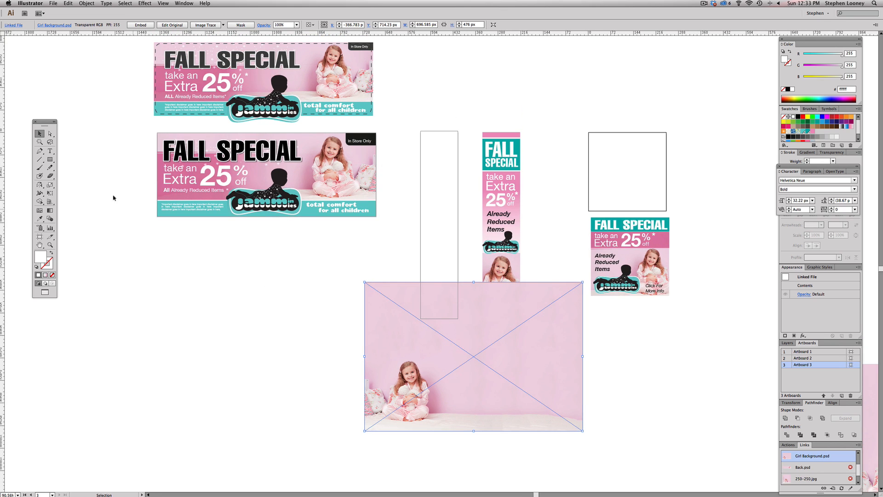
Step: Flip the placed girl background image horizontally and move it so its lower end overlaps the bottom of the tall artboard
left_click(40, 184)
left_click_drag(593, 282, 737, 288)
left_click(40, 133)
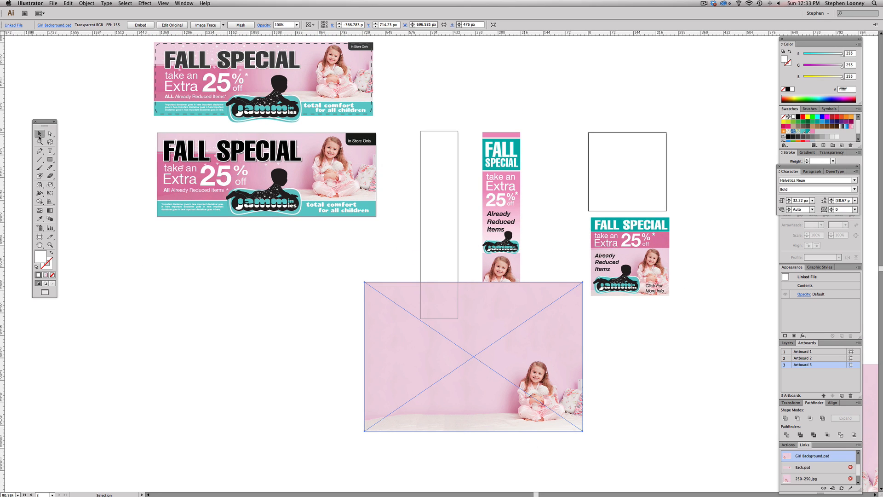
left_click_drag(508, 390, 402, 289)
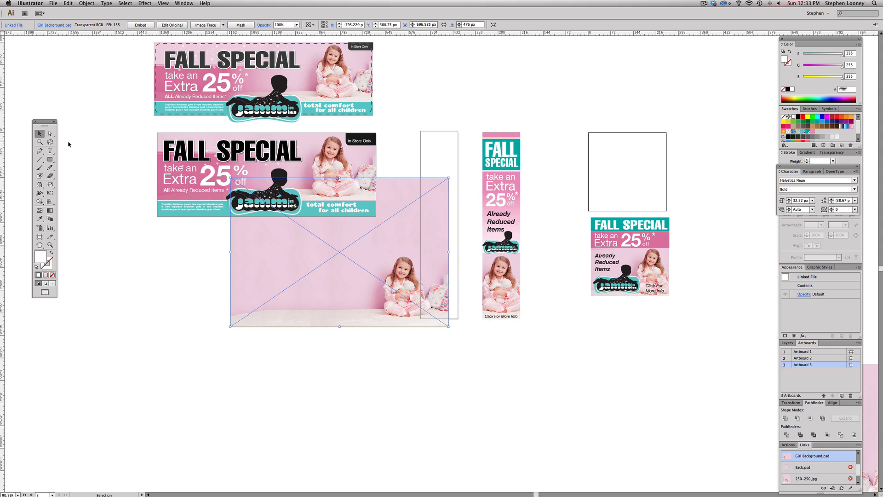
Step: Draw a rectangle about 122 px wide and 250 px high over the lower end of the tall artboard
left_click(52, 159)
left_click_drag(420, 240, 459, 318)
left_click(39, 133)
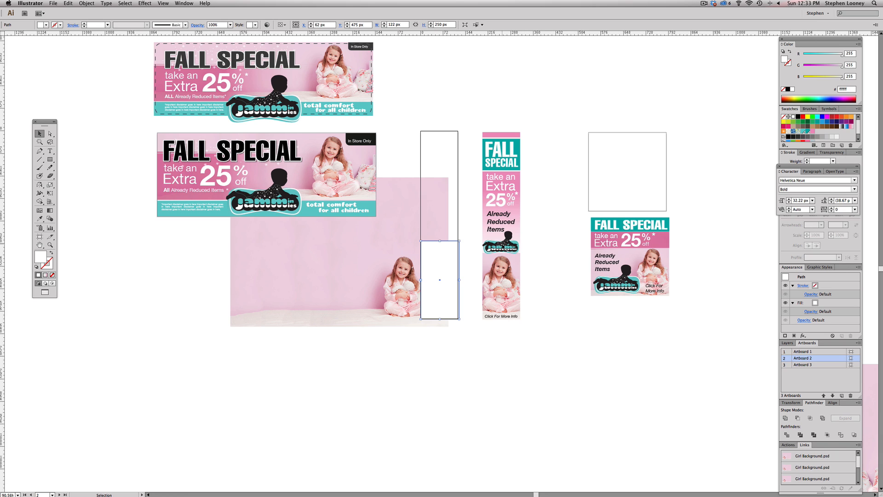
Step: Raise the upper edge of the girl photo's mask in the tall reference ad slightly, setting the logo aside and back
left_click_drag(504, 248, 552, 231)
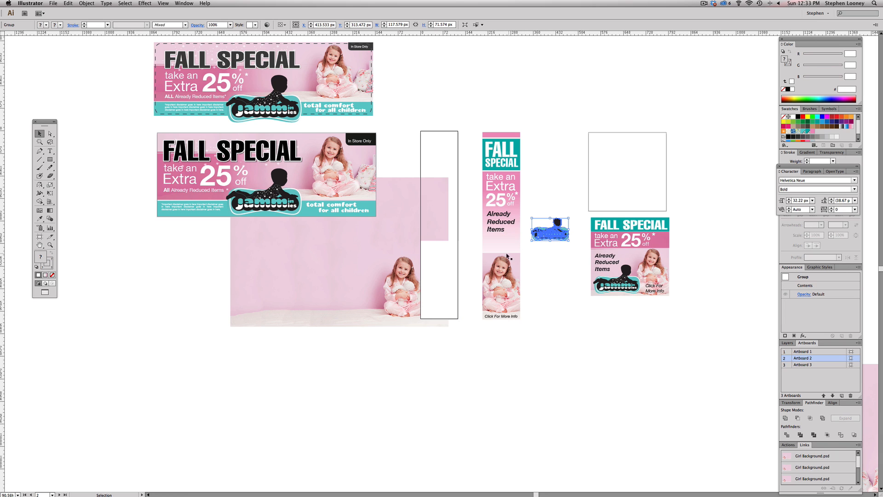
key("a")
left_click(490, 253)
left_click_drag(490, 252, 489, 248)
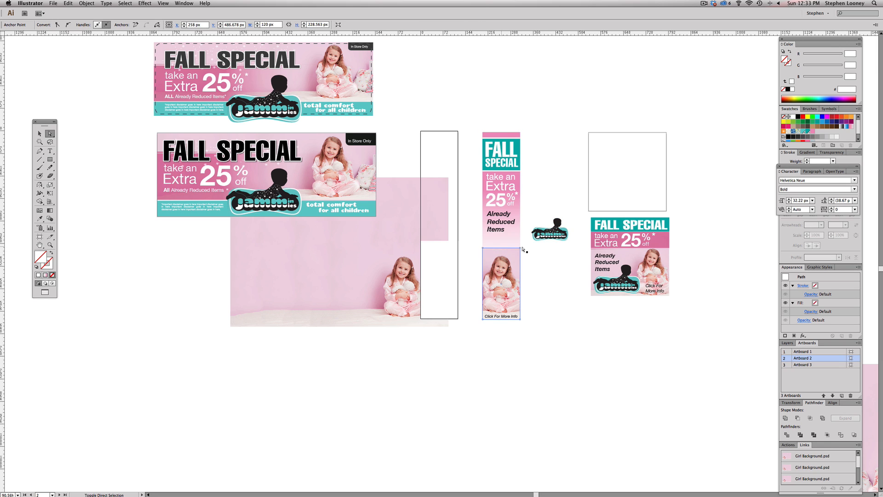
left_click(548, 253)
key("v")
left_click_drag(550, 235, 501, 249)
left_click(557, 236)
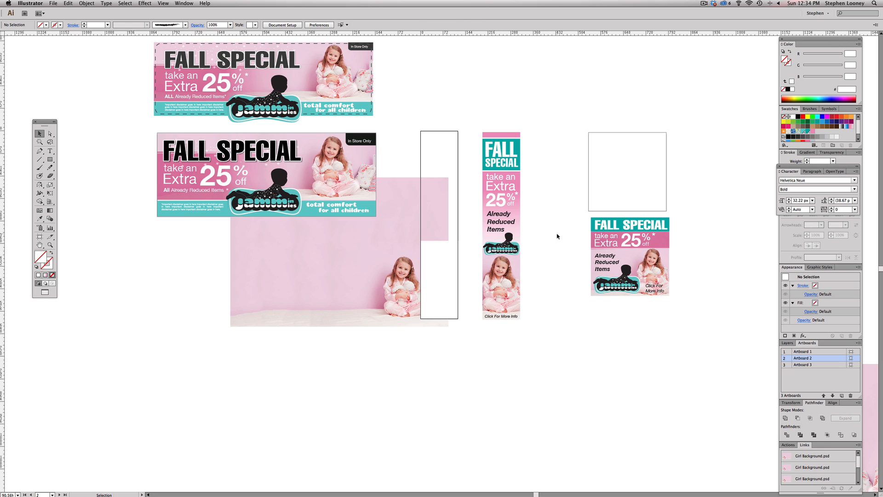
Step: Clip the flipped girl image to the rectangle and shift it right so the girl fills the mask
left_click(437, 268)
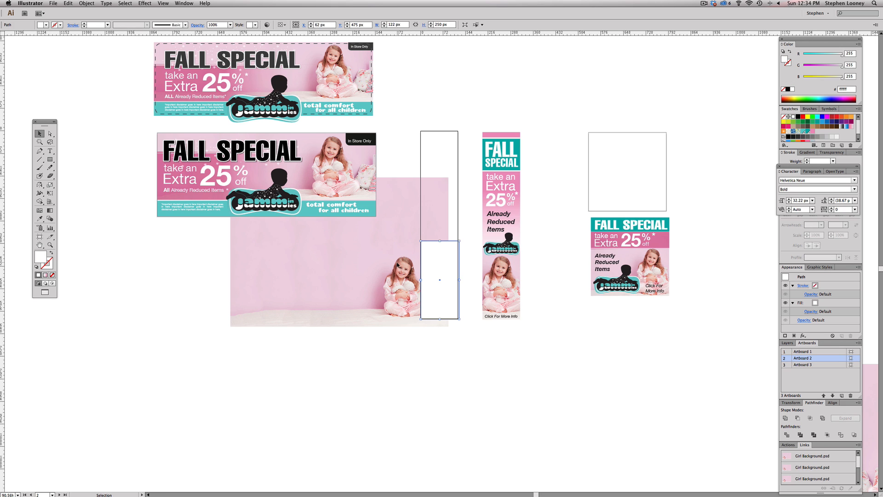
left_click(416, 257, "shift")
left_click(456, 307)
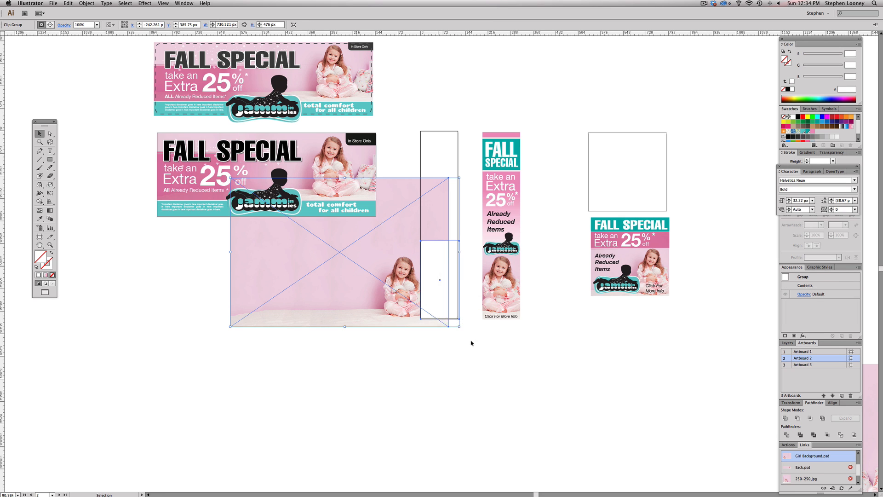
key("a")
mouse_move(438, 288)
left_mouse_down()
mouse_move(460, 289)
mouse_move(449, 288)
left_mouse_up()
Step: Trim the clipping mask to the tall artboard's width of 120 px
left_click_drag(376, 203, 518, 387)
left_click(472, 149)
left_click(471, 149)
left_click(472, 148)
left_click_drag(472, 148, 468, 149)
left_click_drag(368, 162, 404, 179)
left_click_drag(265, 112, 244, 110)
Step: Reposition the girl photo slightly within its mask to match the tall reference ad
left_click(476, 261, "alt+super")
left_click(476, 261, "alt+super")
left_click(476, 261, "alt+super")
left_click(476, 261, "alt+super")
left_click(476, 261, "alt+super")
left_click(476, 261, "alt+super")
left_click(476, 261, "alt+super")
left_click(476, 261, "alt+super")
left_click(476, 262, "alt+super")
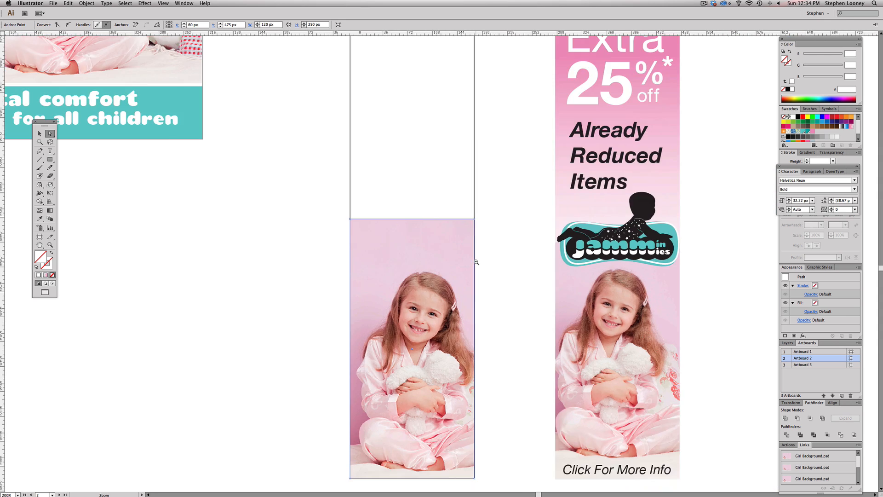
left_click(476, 262, "alt+super")
left_click(474, 262, "alt+super")
left_click(406, 357)
left_click(429, 390)
left_click_drag(401, 349, 397, 345)
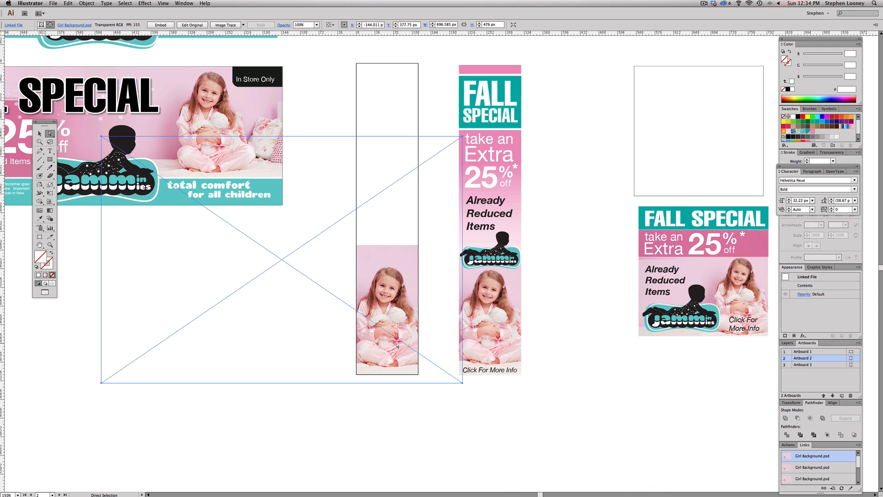
Step: Copy the "Click For More Info" line to the foot of the tall artboard and bring it to the front
left_click(490, 370)
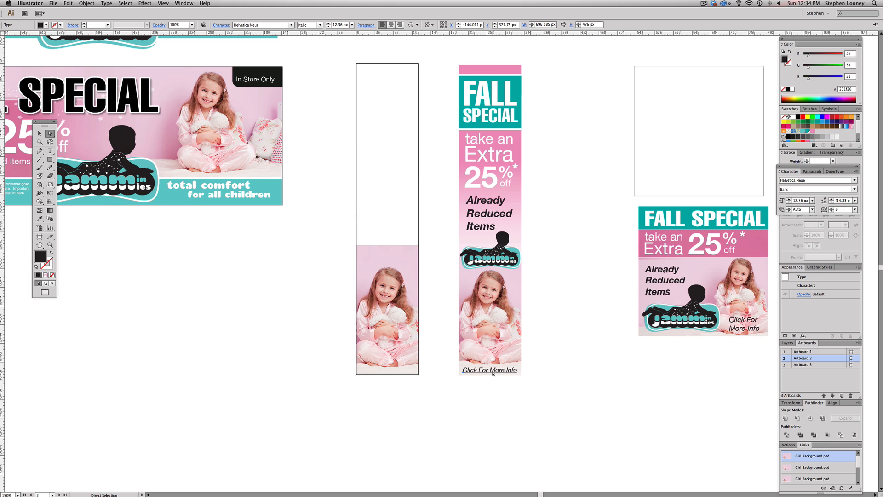
left_click_drag(481, 372, 392, 370)
left_click(106, 3)
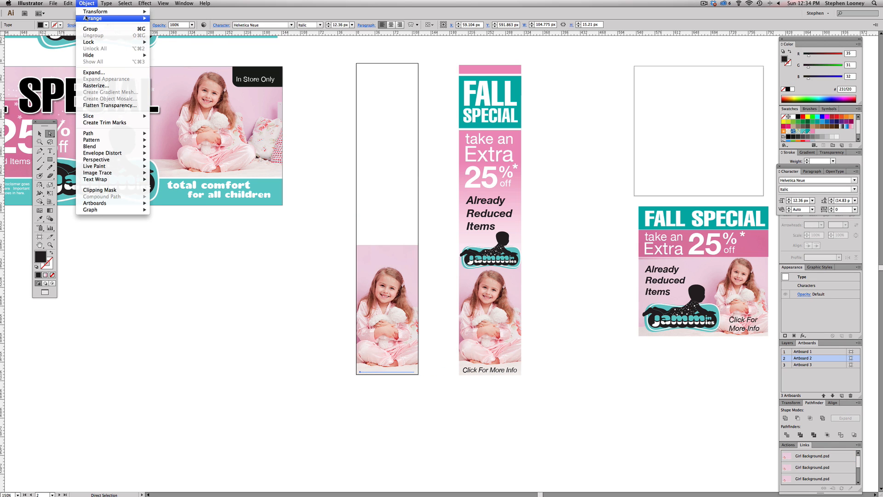
left_click(189, 19)
left_click(431, 434)
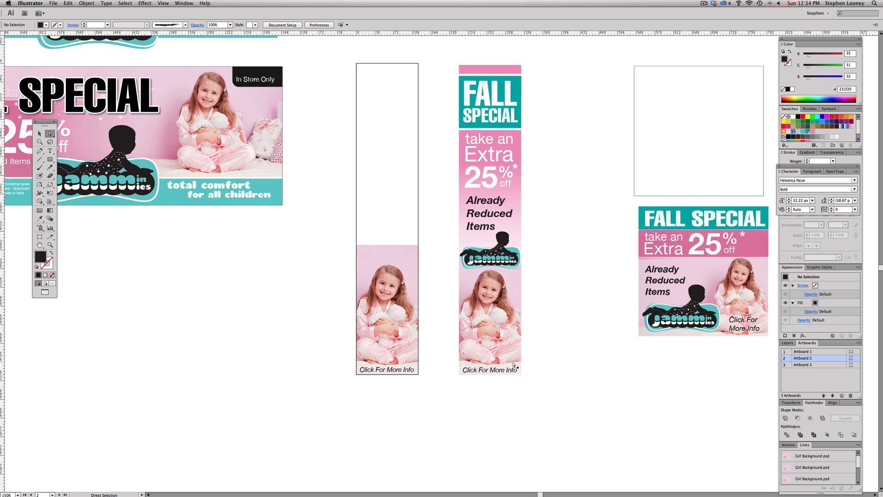
Step: Try the copied "Click For More Info" line higher up over the girl photo
scroll(470, 354, "up", 2)
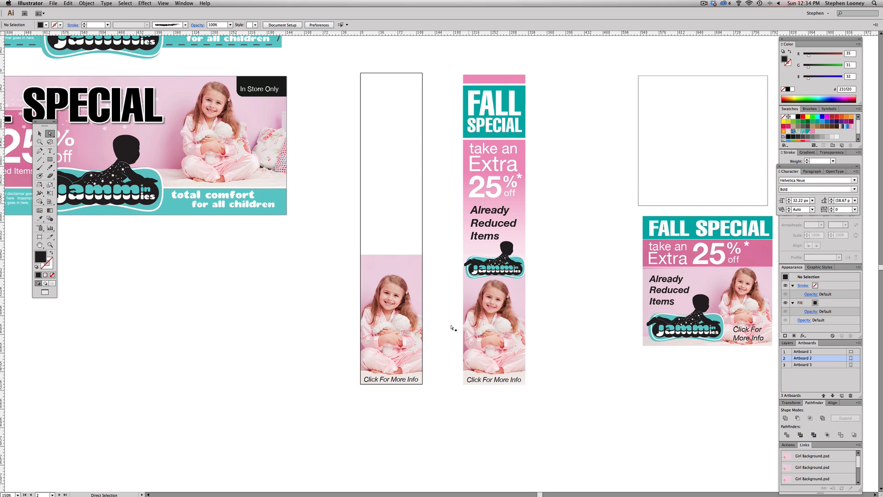
left_click(394, 380)
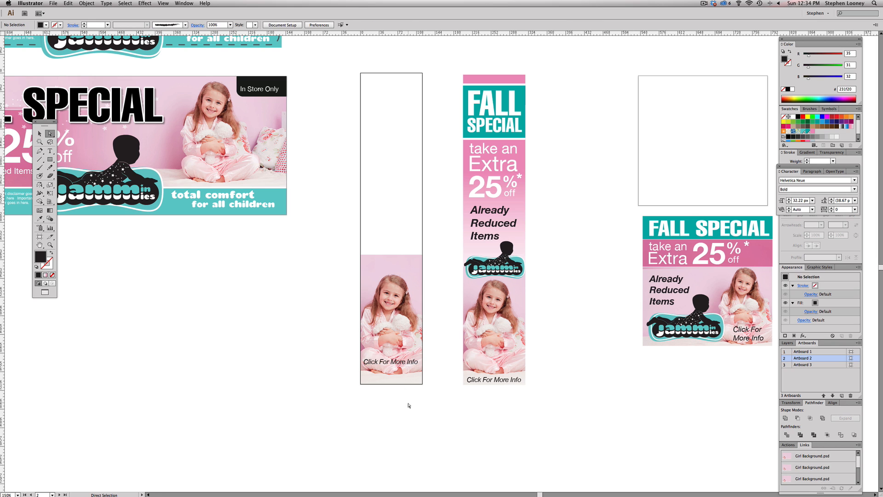
left_click(386, 425)
Step: Copy the jammin jammies logo from the tall reference ad to just above the girl on the artboard and bring it to the front
left_click_drag(398, 232, 424, 293)
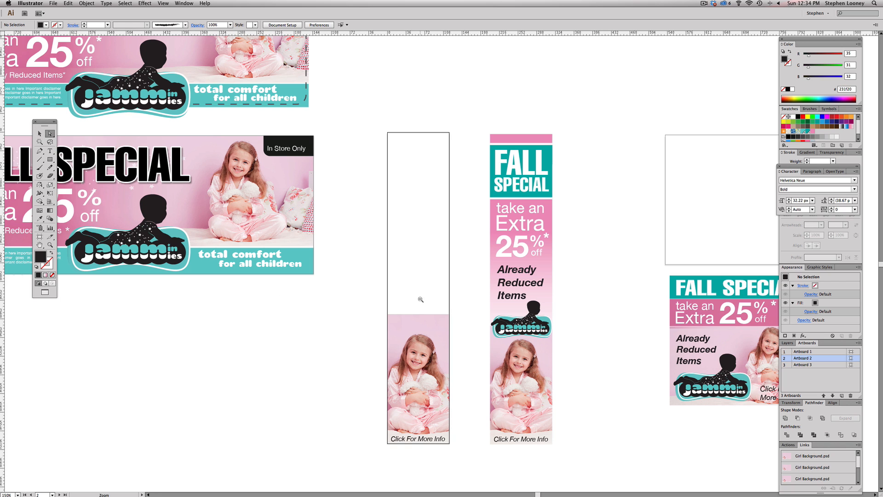
key("super+1")
left_click(40, 133)
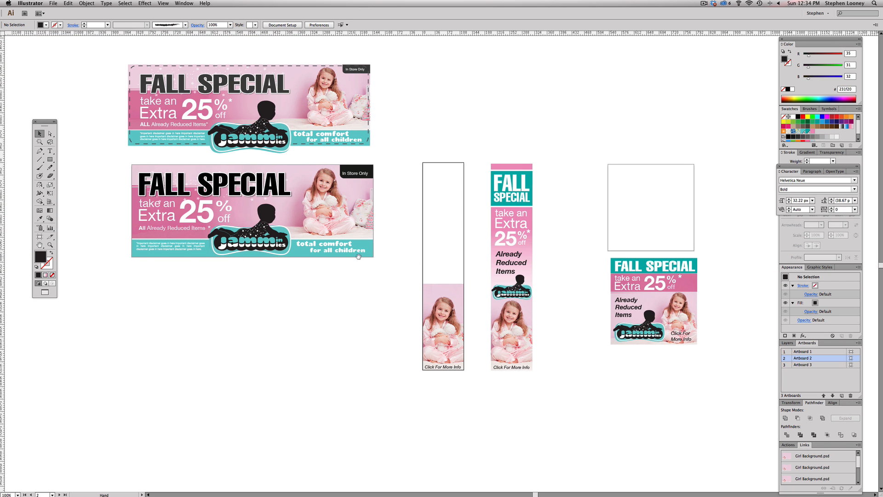
left_click(534, 293)
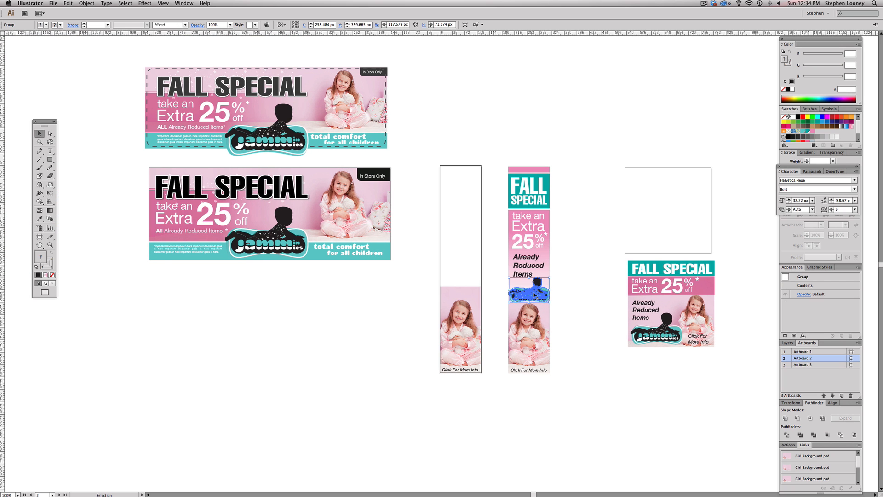
left_click_drag(534, 294, 467, 293)
left_click(458, 312)
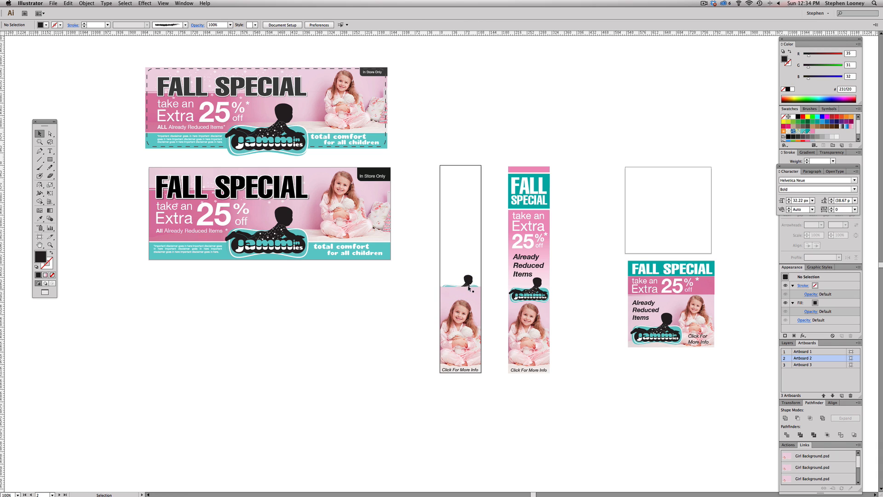
left_click(468, 283)
left_click(86, 4)
mouse_move(89, 19)
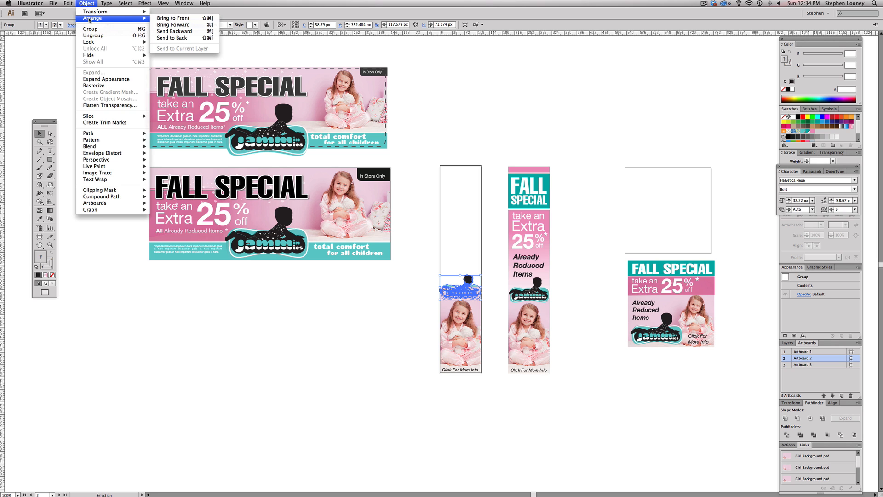
left_click(169, 19)
Step: Adjust the upper edge of the girl photo's clipping mask behind the logo on the tall artboard
left_click_drag(407, 246, 480, 334)
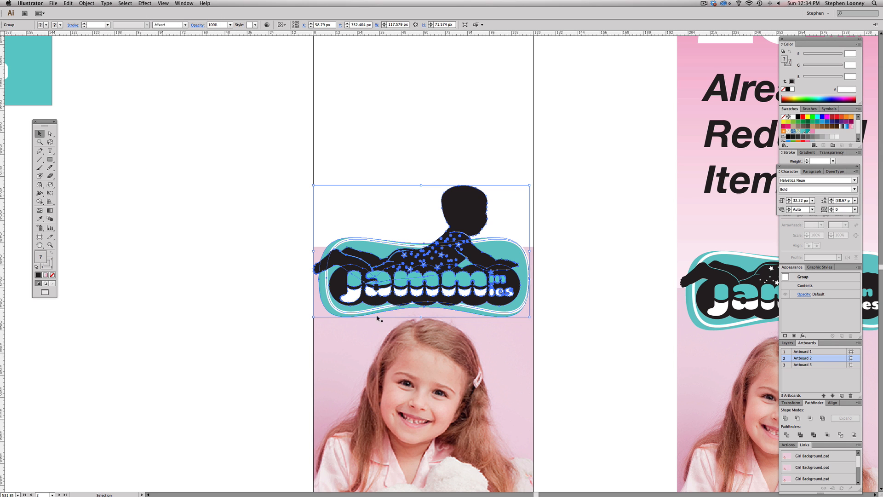
left_click(643, 294)
left_click(503, 293, "alt+super")
left_click(502, 289, "alt+super")
left_click(440, 278, "alt+super")
left_click_drag(401, 225, 393, 244)
key("a")
left_click(410, 288)
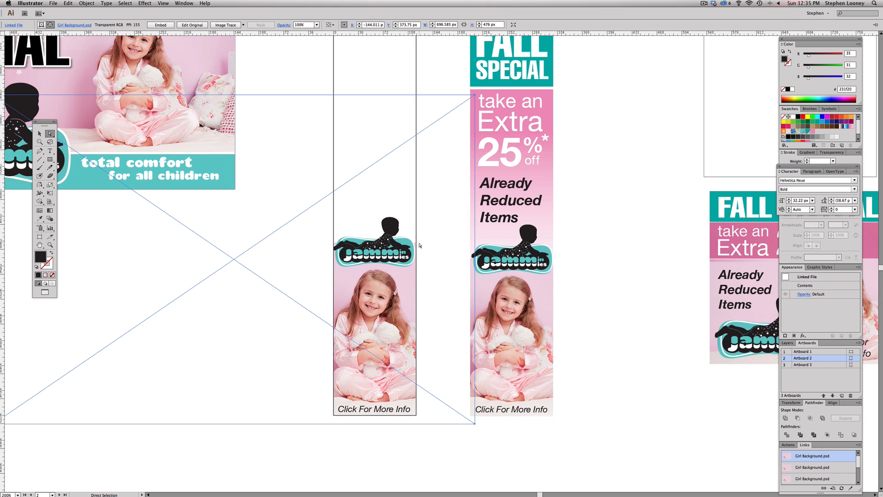
left_click(416, 247)
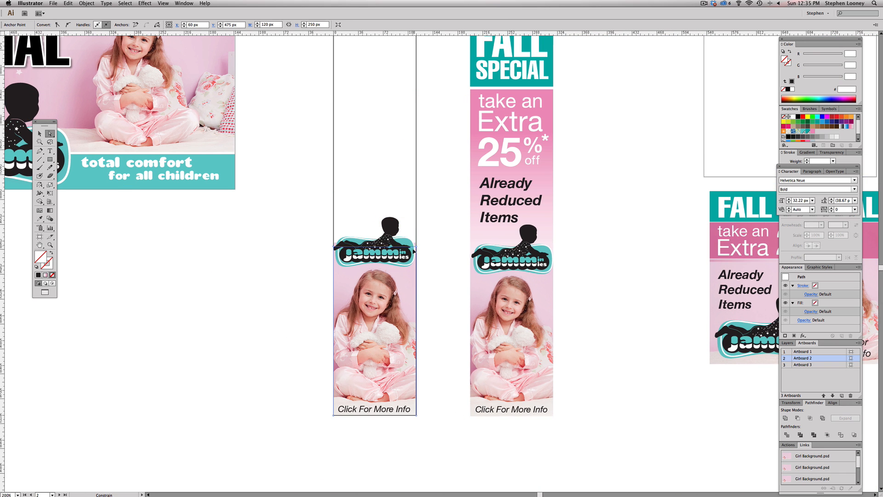
left_click(428, 237)
left_click(429, 235, "alt+super")
left_click_drag(428, 236, 433, 257)
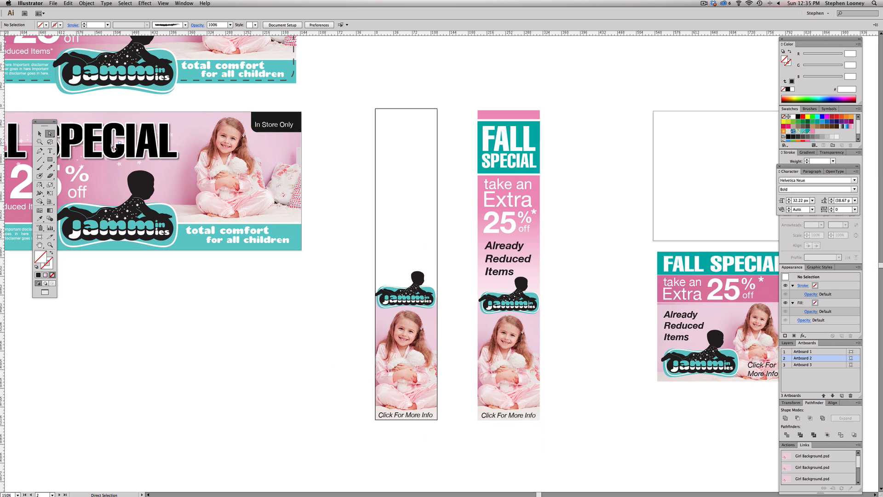
Step: Copy the pink gradient rectangle from the recreated wide banner over to the tall artboard
left_click(40, 134)
scroll(422, 111, "up", 3)
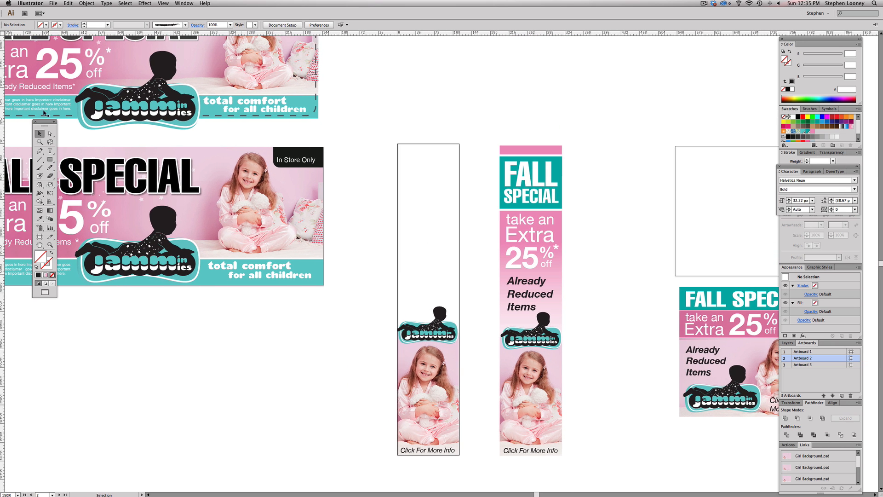
left_click_drag(126, 213, 217, 202)
left_click(503, 230, "alt+super")
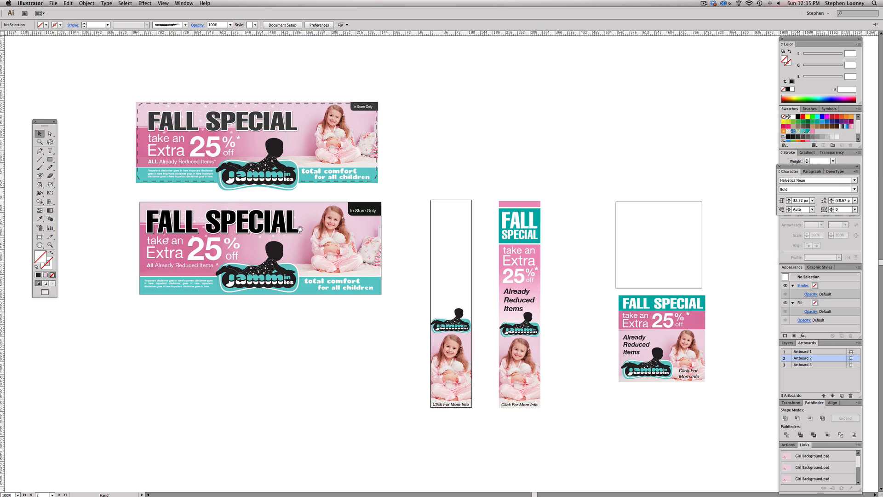
key("a")
left_click(145, 243)
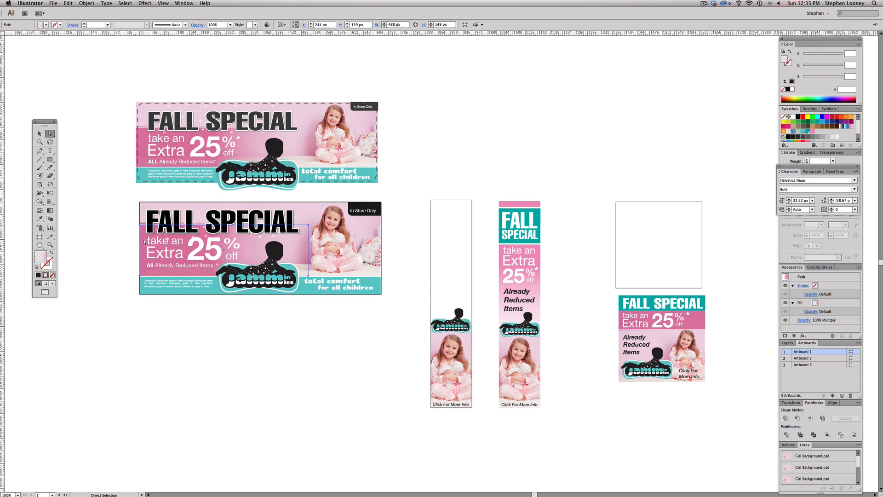
left_click_drag(144, 242, 405, 227)
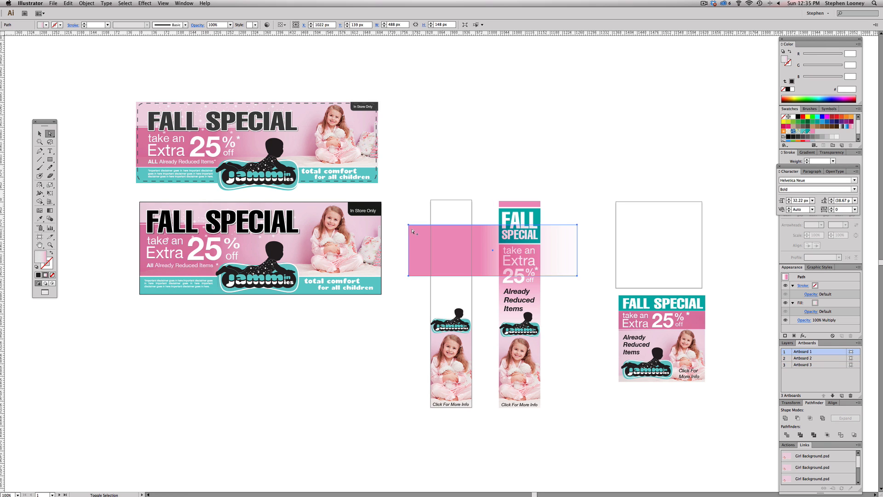
Step: Rotate the copied gradient 90 degrees so the dark pink is uppermost and align it with the tall artboard's upper left corner
key("e")
left_click_drag(403, 226, 516, 161)
left_click_drag(494, 197, 458, 230)
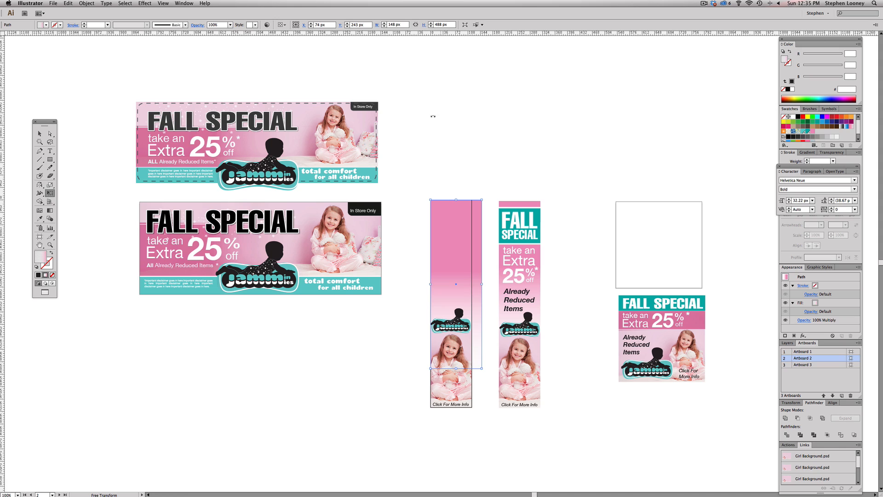
Step: Set the gradient rectangle's width to 120 px and move it flush with the tall artboard's side edges
left_click(403, 25)
type("120")
left_click(40, 134)
left_click(422, 130)
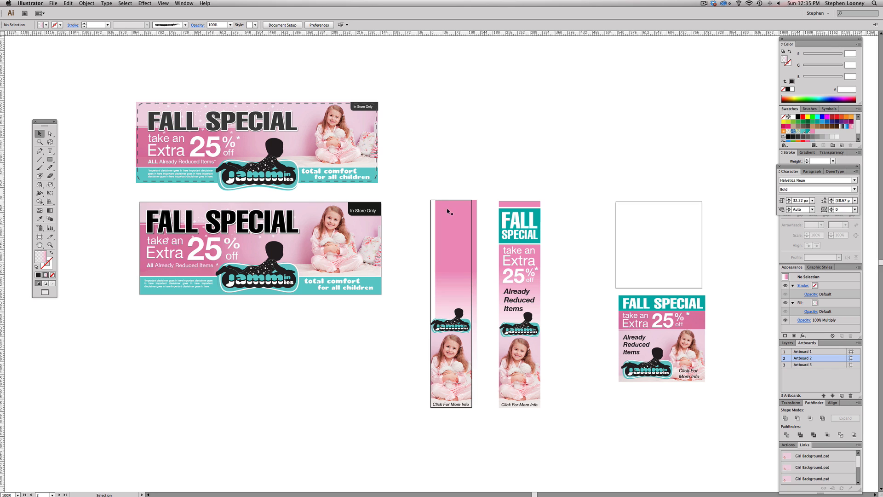
key("z")
left_click_drag(367, 164, 586, 401)
left_click_drag(355, 115, 373, 115)
Step: Shorten the gradient rectangle from its lower edge to 394 px high, ending just below the logo
left_click(164, 3)
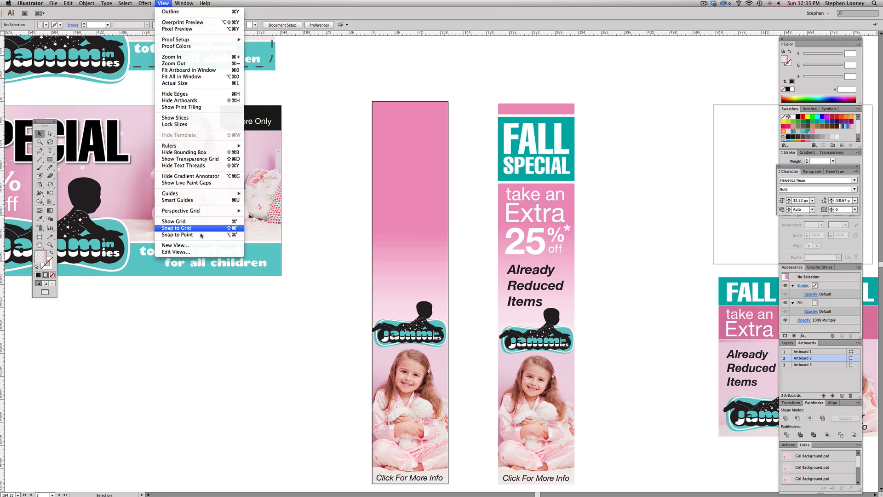
left_click(328, 147)
left_click(392, 125)
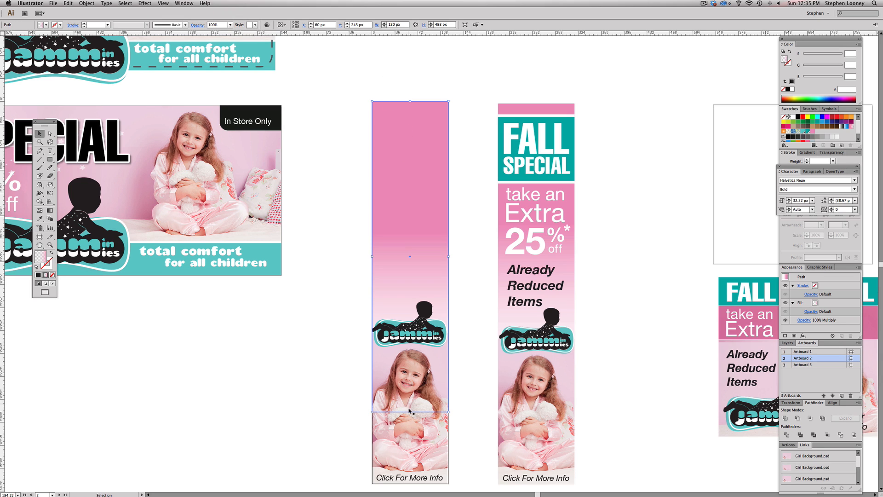
left_click_drag(410, 412, 410, 352)
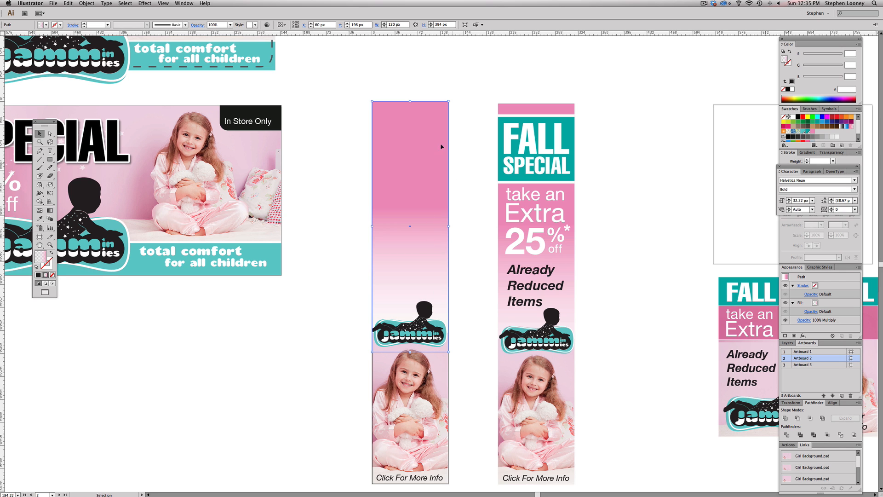
key("super+minus")
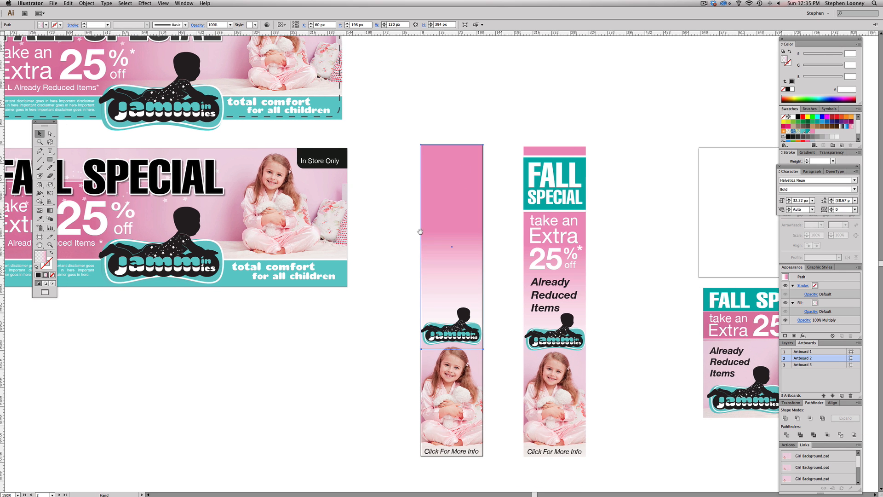
left_click(408, 114)
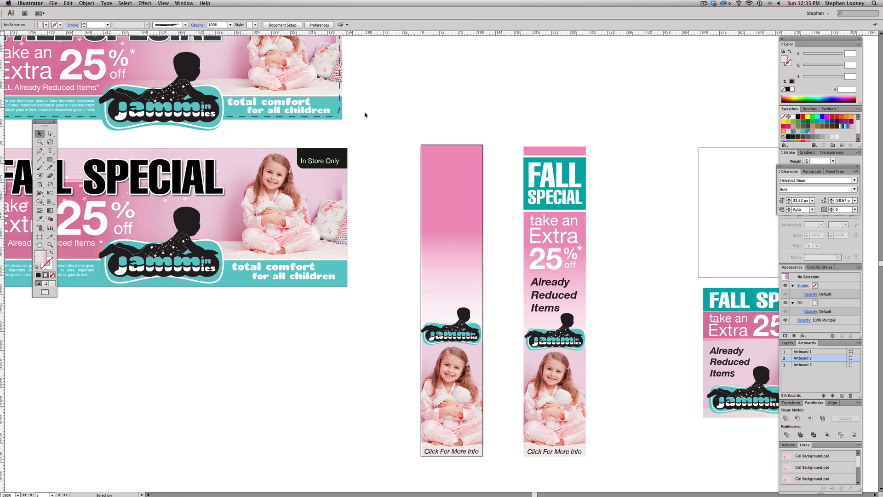
Step: Draw a PANTONE 326 C teal rectangle, 120 px wide and 104 px high, across the tall artboard just below its upper edge
left_click(52, 160)
left_click_drag(420, 158, 483, 213)
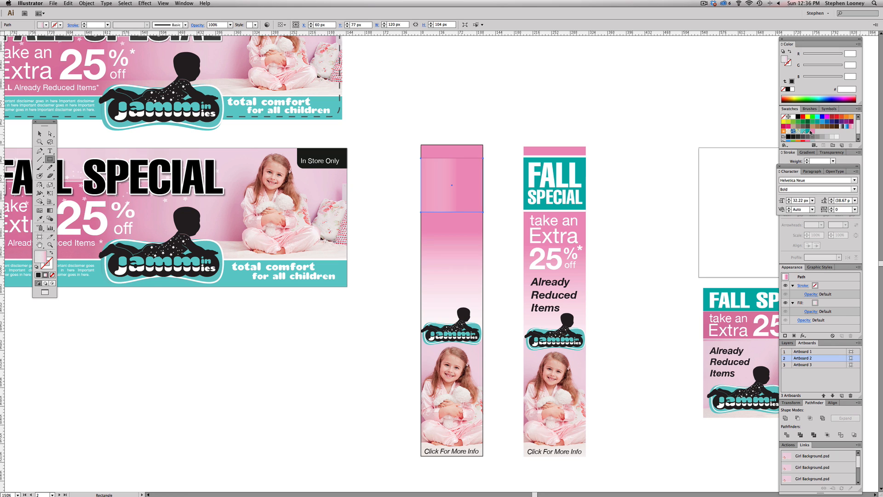
left_click(809, 132)
key("v")
key("a")
key("v")
key("a")
key("v")
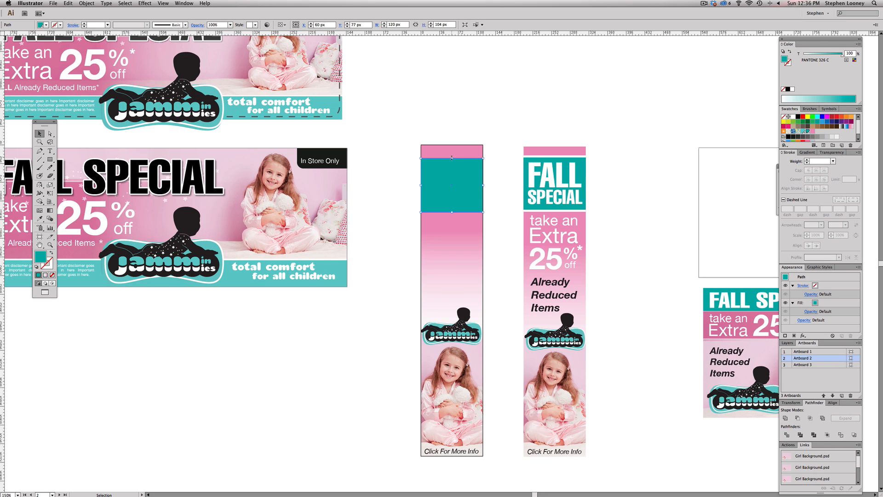
Step: Add a white rectangle 114 px high behind the teal block, so it extends as thin strips above and below it
left_click(793, 117)
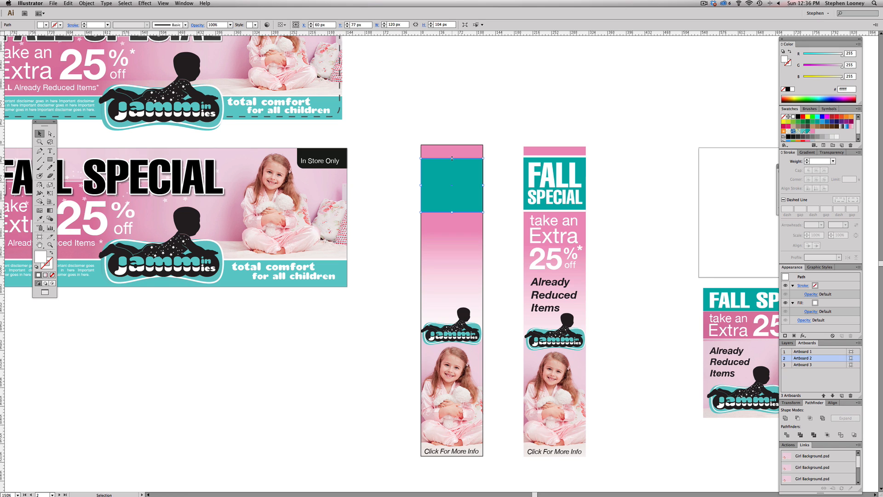
left_click_drag(452, 158, 453, 156)
left_click_drag(452, 156, 452, 155)
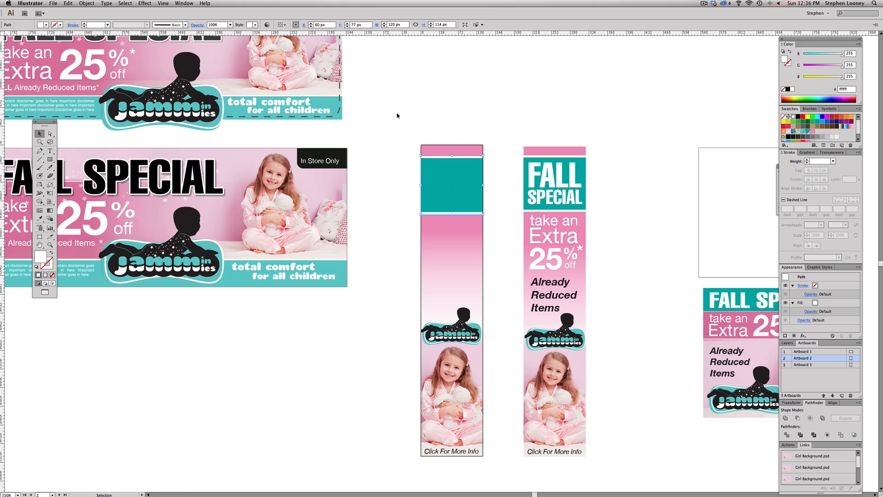
left_click_drag(421, 187, 400, 186)
key("super+z")
key("super+z")
left_click(489, 109)
Step: Copy the FALL SPECIAL headline from the reference tall ad onto the teal block and bring it to the front
left_click(537, 172)
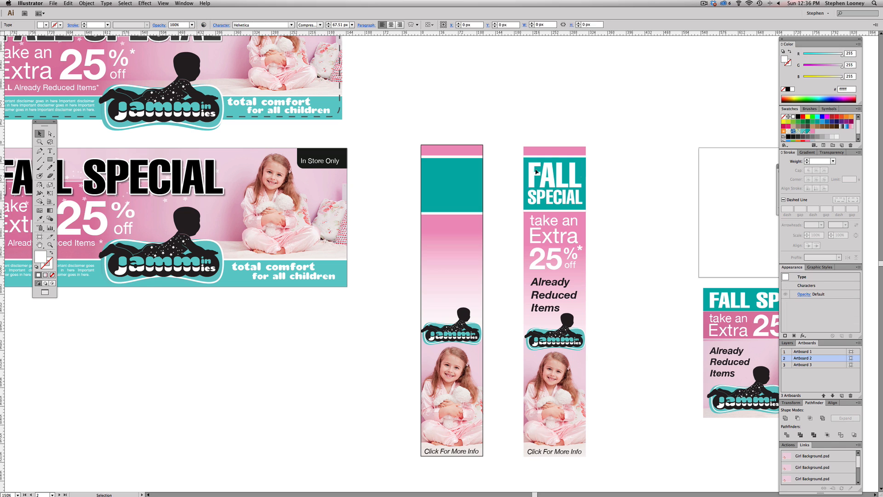
left_click_drag(536, 172, 454, 184)
left_click(86, 4)
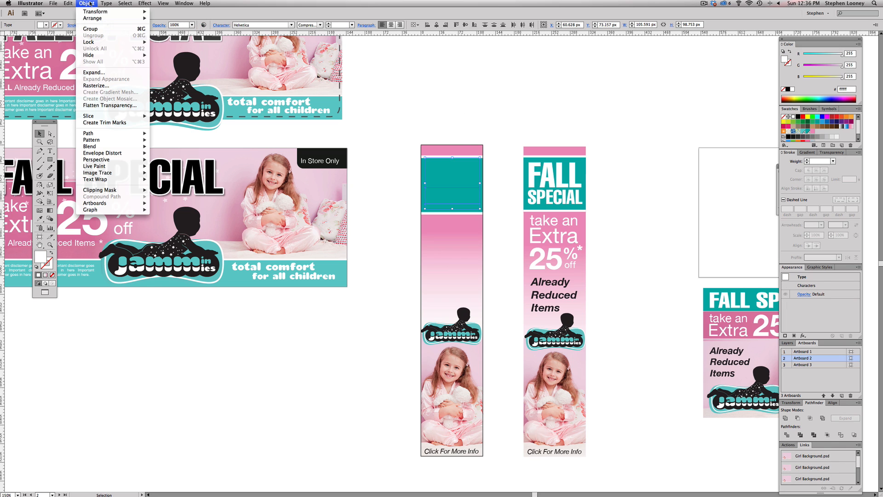
mouse_move(98, 19)
left_click(212, 19)
left_click(510, 128)
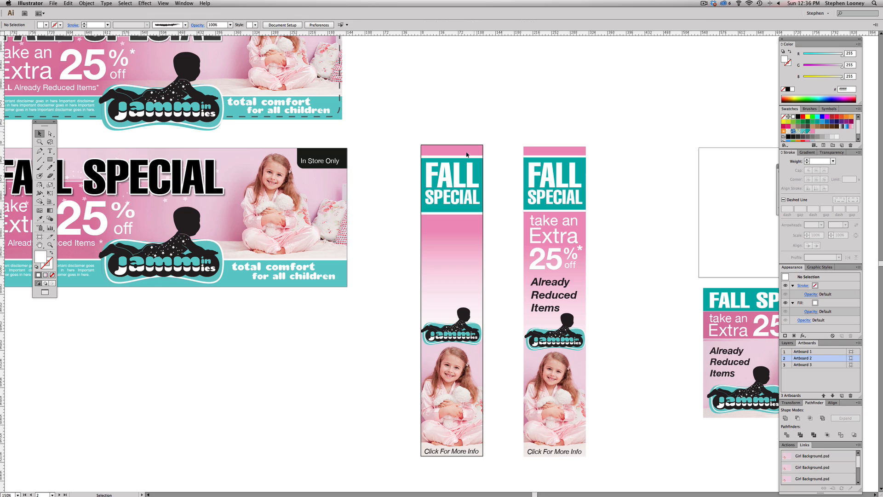
Step: Try to move and resize the word SPECIAL in the tall artboard's headline
left_click_drag(458, 201, 382, 210)
key("super+z")
left_click(489, 98)
left_click(460, 200)
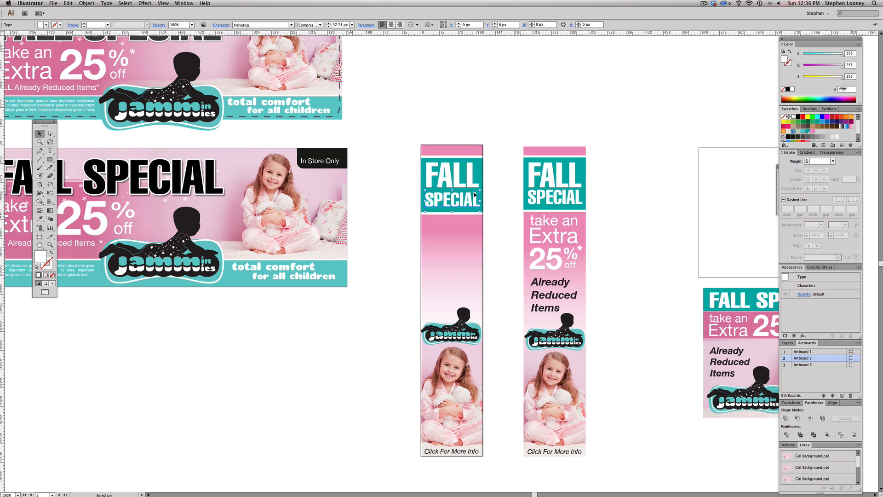
double_click(460, 200)
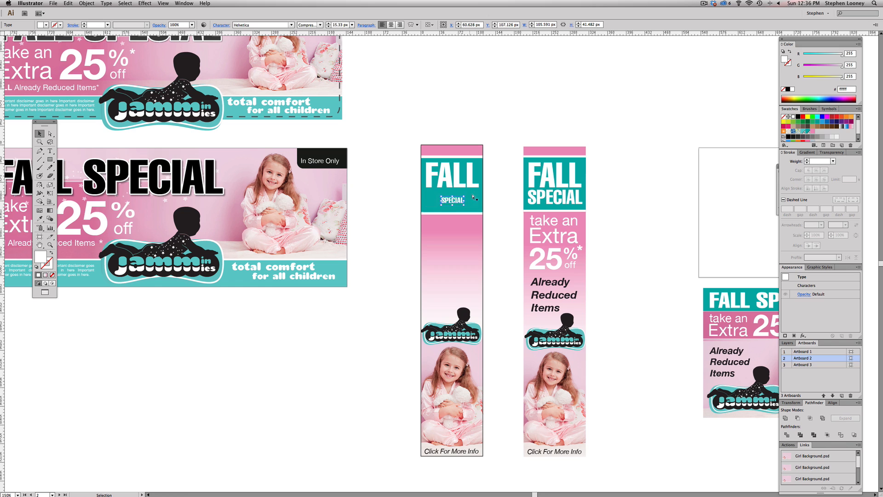
left_click(509, 79)
left_click(461, 196)
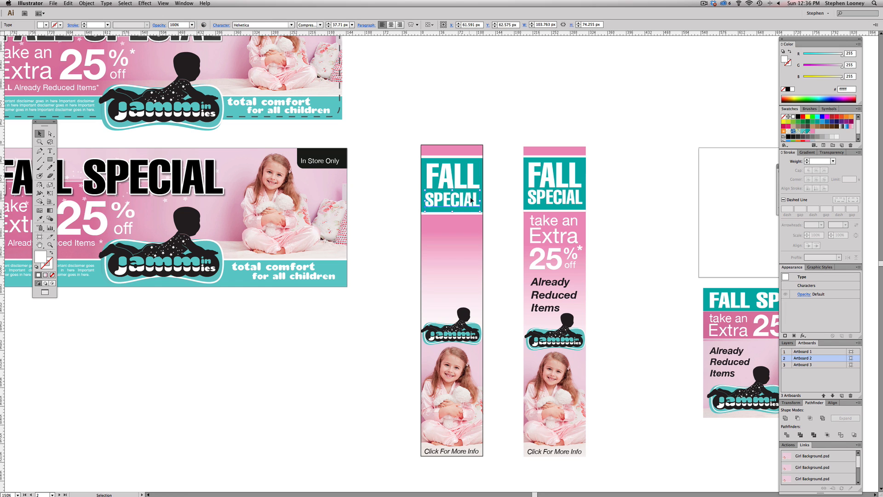
left_click_drag(479, 212, 468, 208)
key("super+z")
key("super+z")
left_click_drag(387, 117, 520, 296)
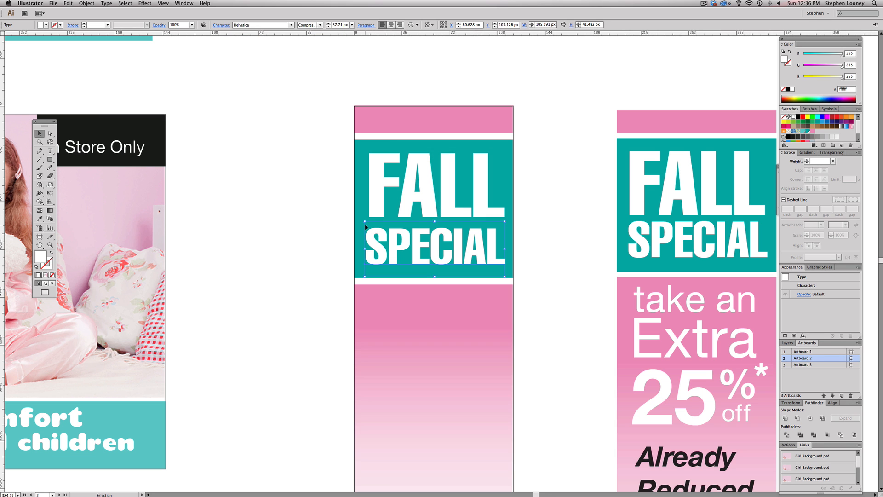
left_click_drag(364, 221, 379, 192)
key("super+z")
left_click(564, 219)
left_click(493, 257, "alt+super")
left_click(492, 259, "alt+super")
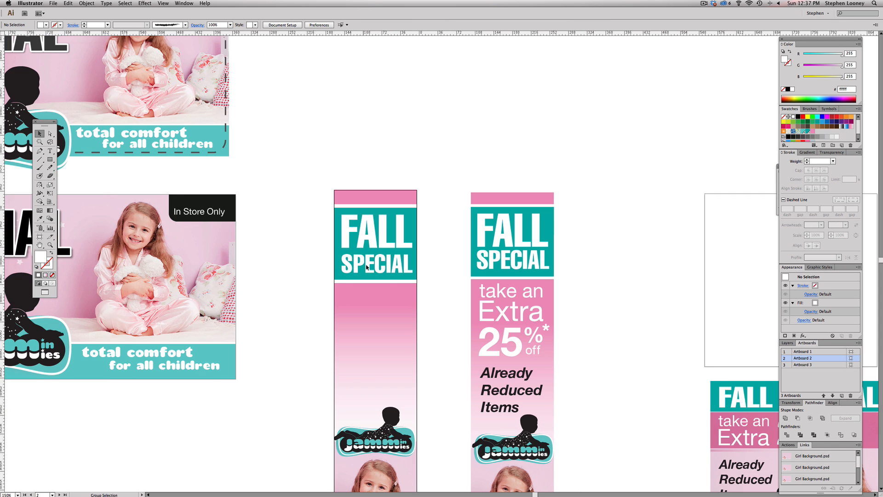
left_click(368, 258, "alt+super")
left_click_drag(397, 278, 419, 251)
key("a")
left_click(557, 260)
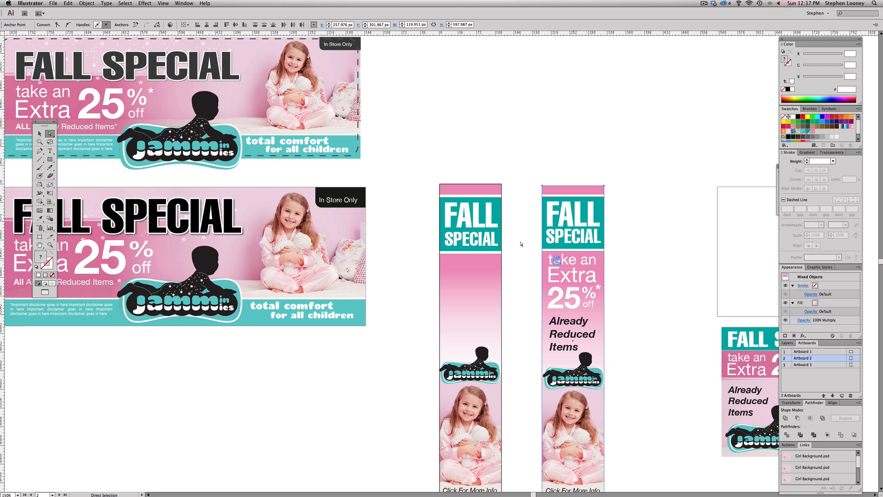
key("v")
left_click(569, 263)
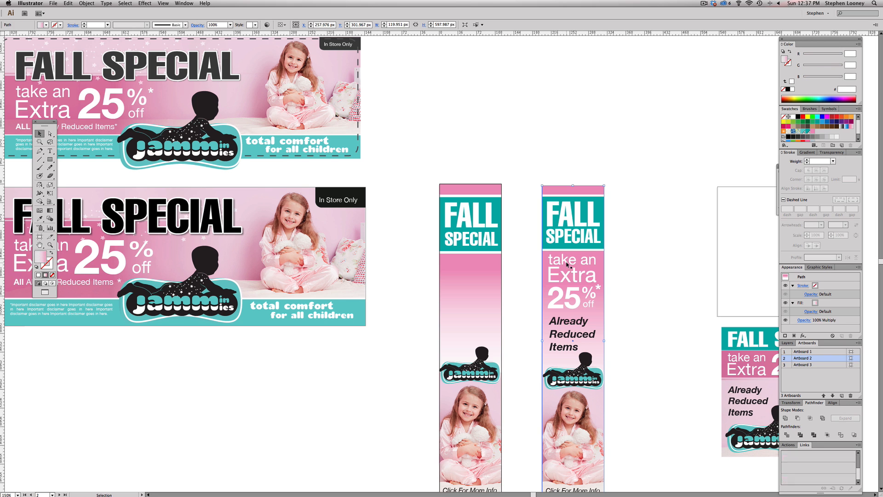
left_click_drag(553, 264, 468, 270)
key("super+z")
Step: Copy the "take an Extra 25% off" text from the reference ad to just below the teal block and bring it to the front
left_click(570, 263)
left_click_drag(570, 263, 475, 267)
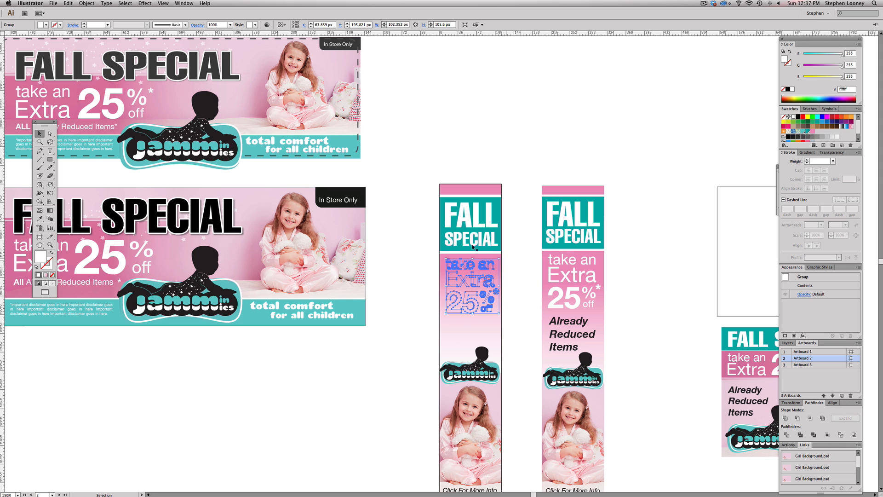
left_click(87, 3)
mouse_move(84, 20)
left_click(175, 18)
left_click(460, 314)
Step: Extend the pink gradient rectangle's lower edge down over the girl photo area, making it 452 px high
scroll(461, 314, "down", 2)
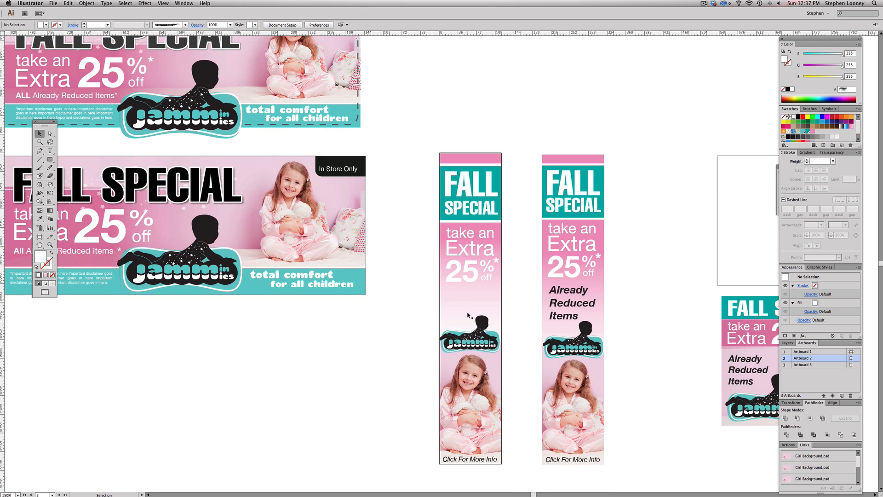
key("super+minus")
left_click_drag(472, 240, 486, 237)
left_click_drag(527, 302, 556, 295)
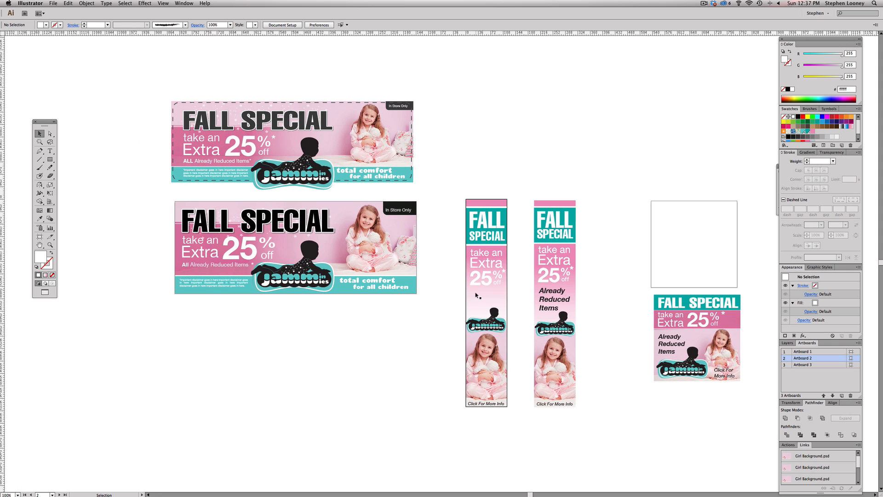
left_click(485, 296)
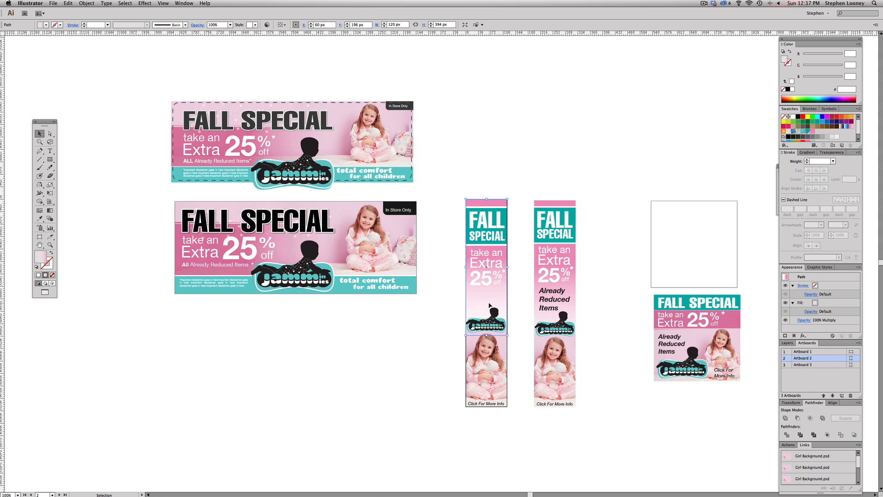
left_click_drag(486, 336, 487, 355)
left_click(478, 166)
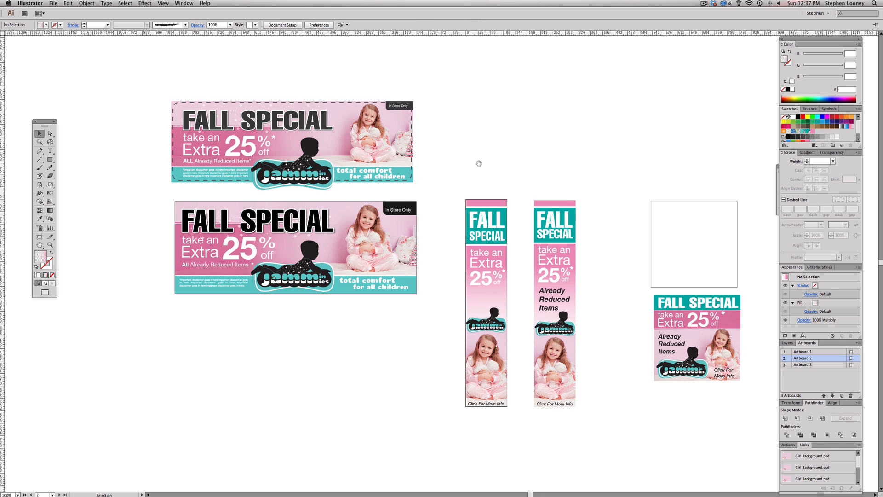
Step: Copy the "Already Reduced Items" text from the reference tall ad to the space above the logo on the tall artboard
left_click_drag(479, 165, 484, 164)
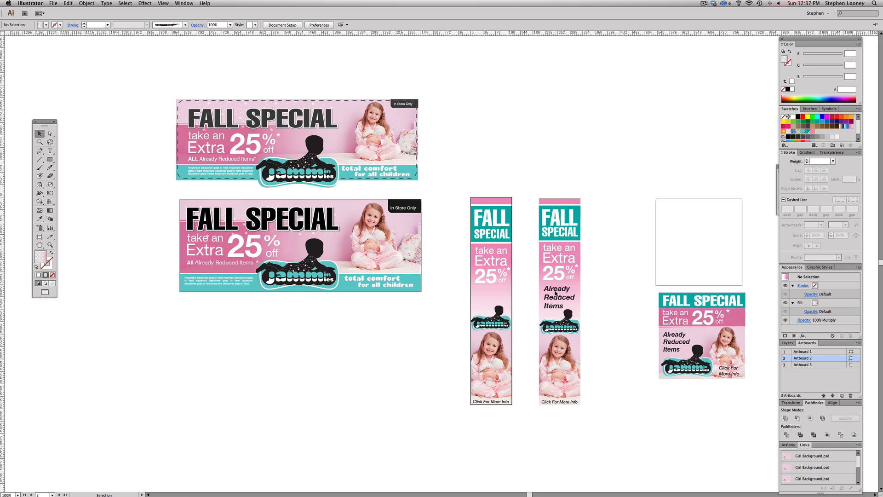
left_click_drag(560, 292, 490, 291)
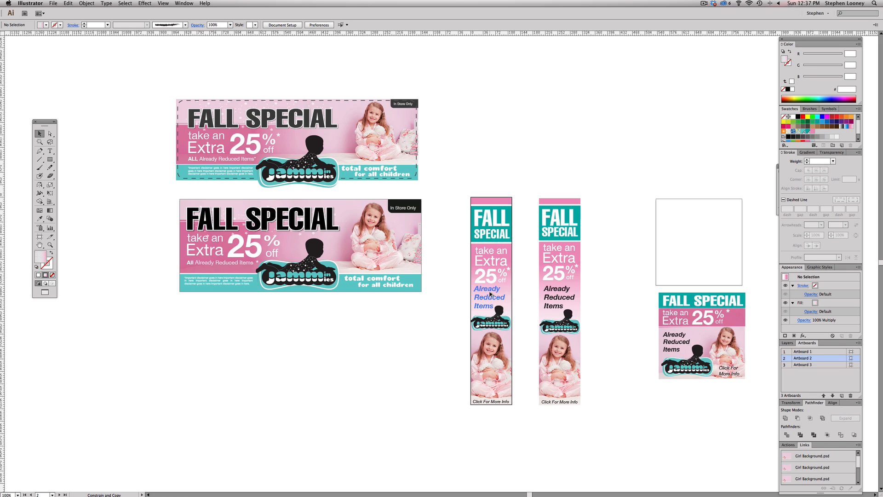
left_click(519, 294)
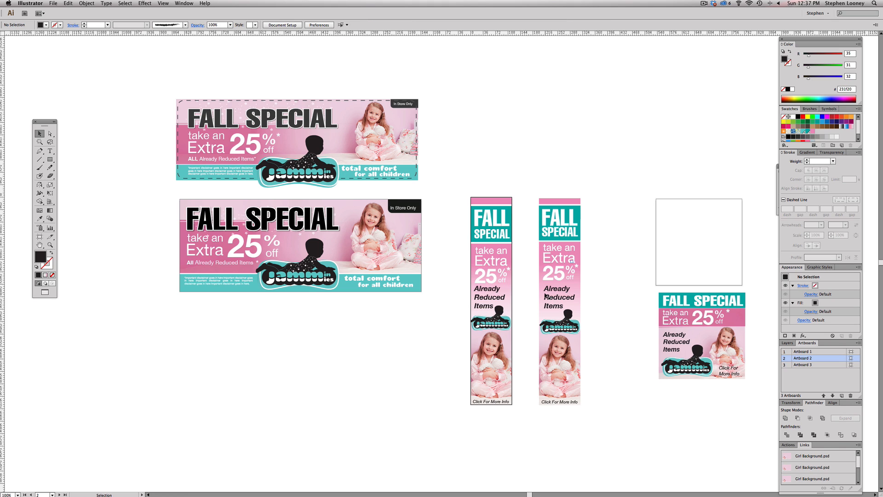
left_click(485, 291)
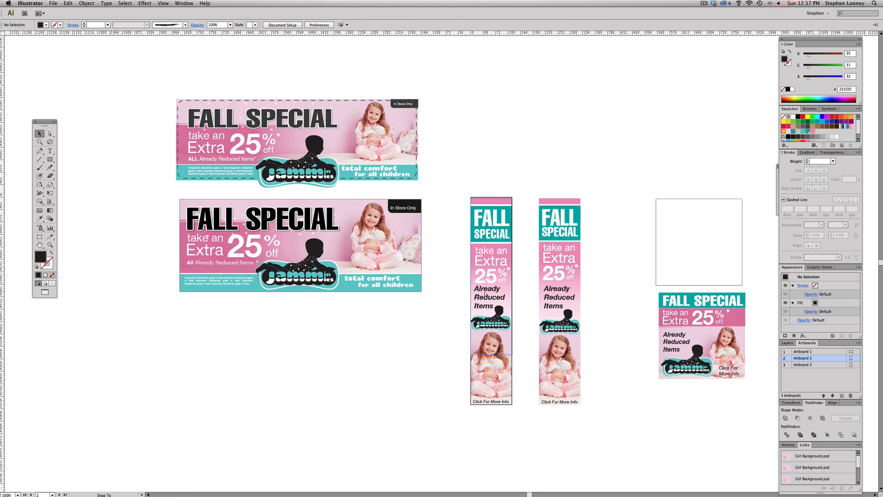
left_click(458, 298)
left_click_drag(485, 289, 461, 304)
key("space")
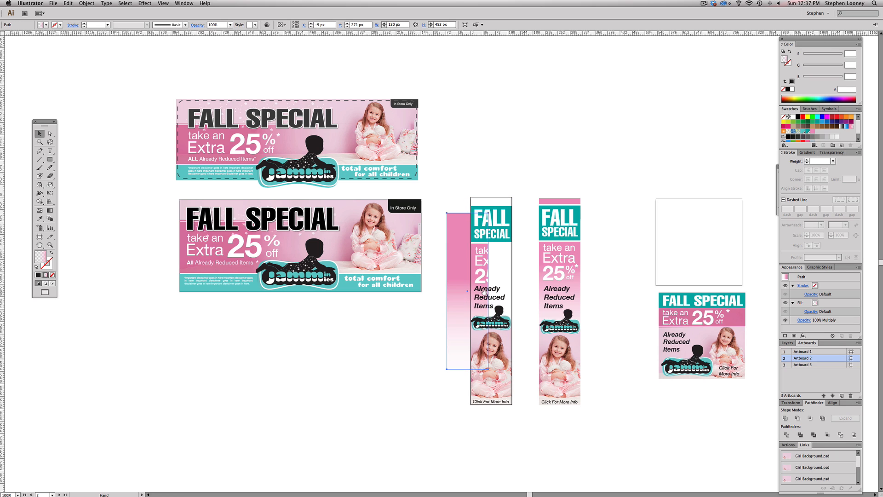
key("super+z")
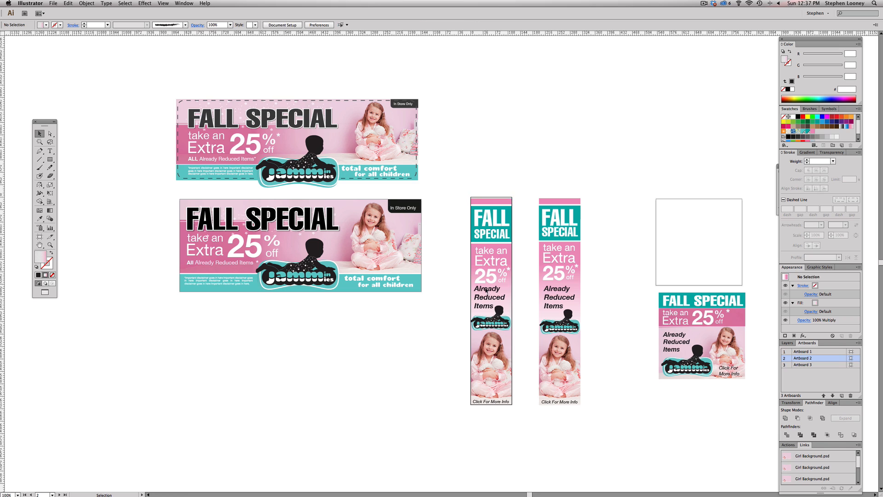
left_click_drag(484, 292, 454, 305)
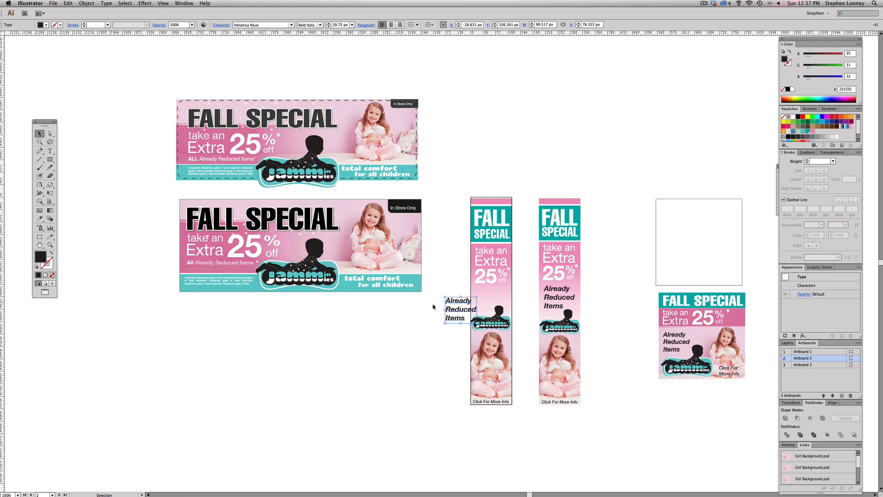
key("super+z")
left_click(511, 167)
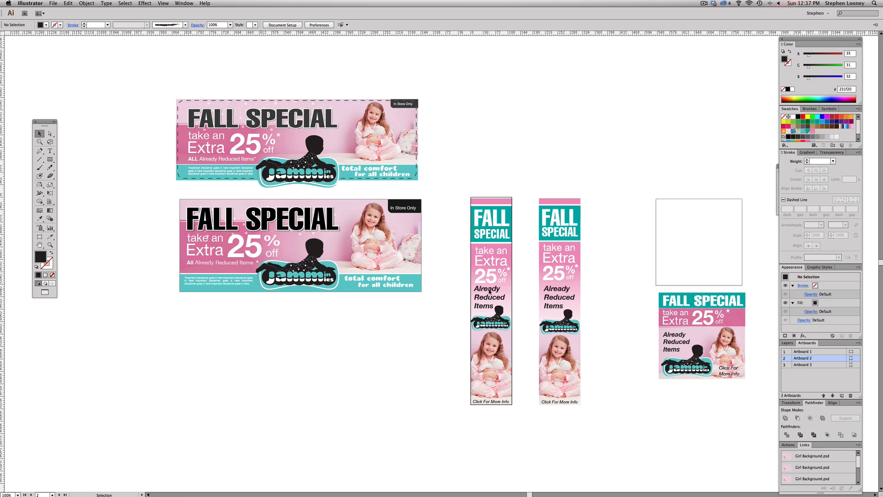
Step: Tighten the leading of the copied "Already Reduced Items" text and nudge it down slightly between the offer and the logo
left_click(489, 291)
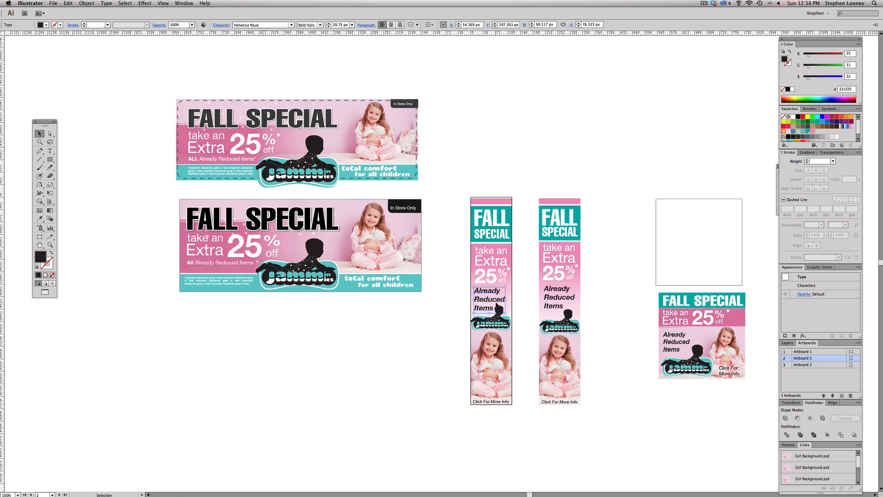
left_click(222, 26)
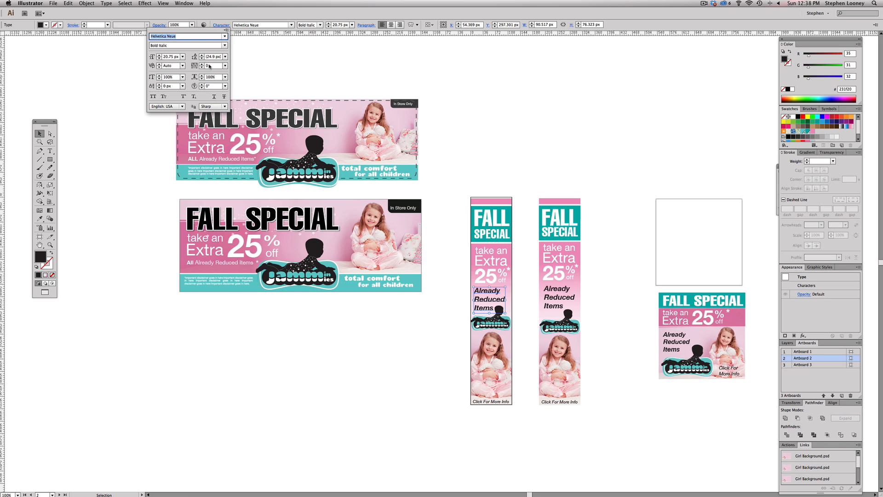
left_click(201, 58)
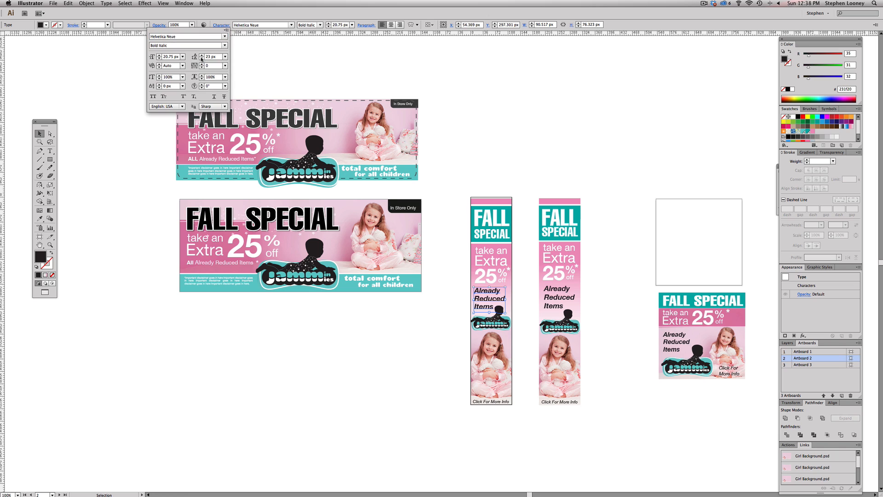
left_click(201, 59)
left_click_drag(487, 292, 487, 293)
left_click(526, 138)
Step: Raise the upper edge of the pink gradient rectangle slightly, making it 454 px high
key("a")
left_click(477, 200)
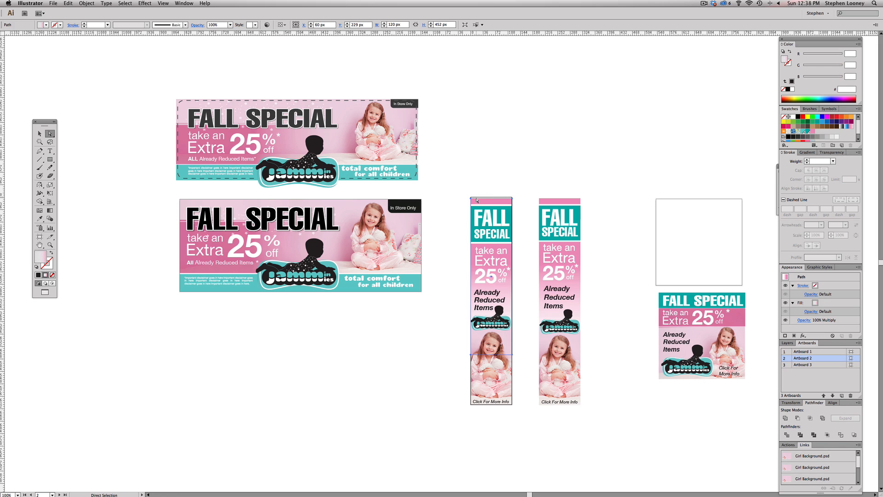
left_click_drag(477, 199, 478, 198)
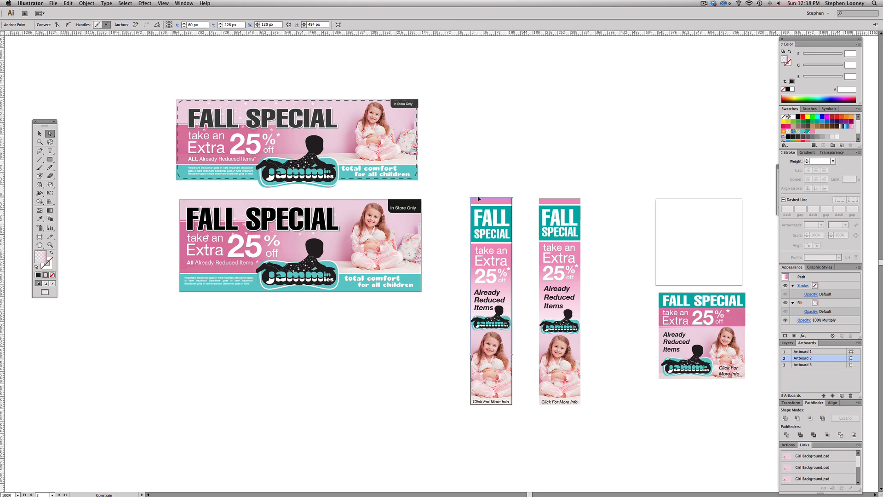
left_click(487, 181)
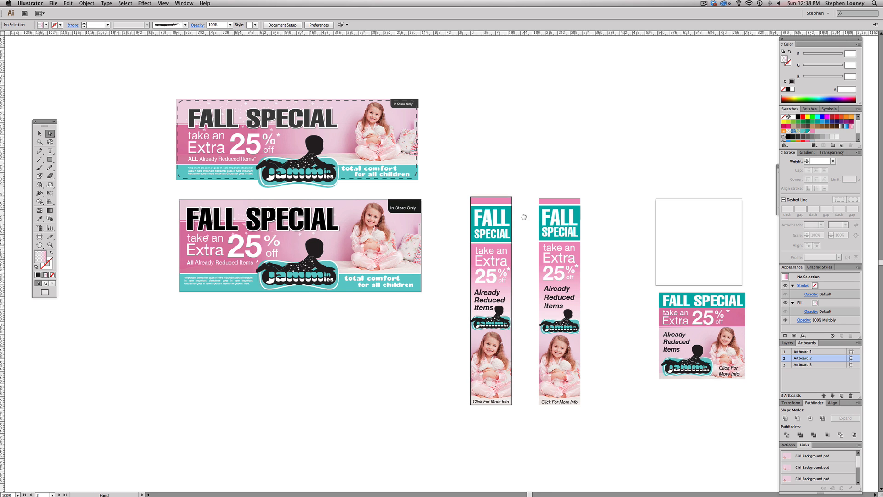
Step: Move the reference square ad farther down and to the right, away from the empty square artboard
left_click_drag(549, 227, 442, 182)
left_click(40, 133)
left_click_drag(532, 235, 669, 368)
left_click(530, 239)
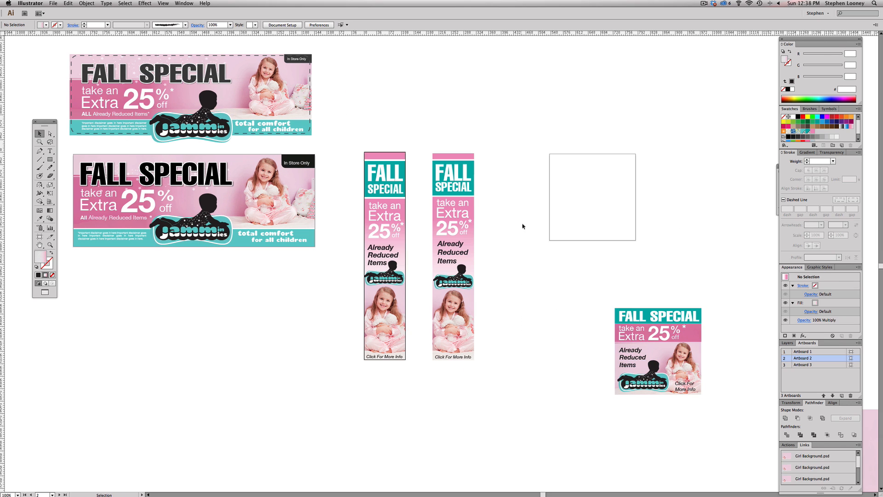
Step: Delete the reference tall ad and move the reference square ad to just below and left of the empty square artboard
left_click_drag(420, 140, 523, 396)
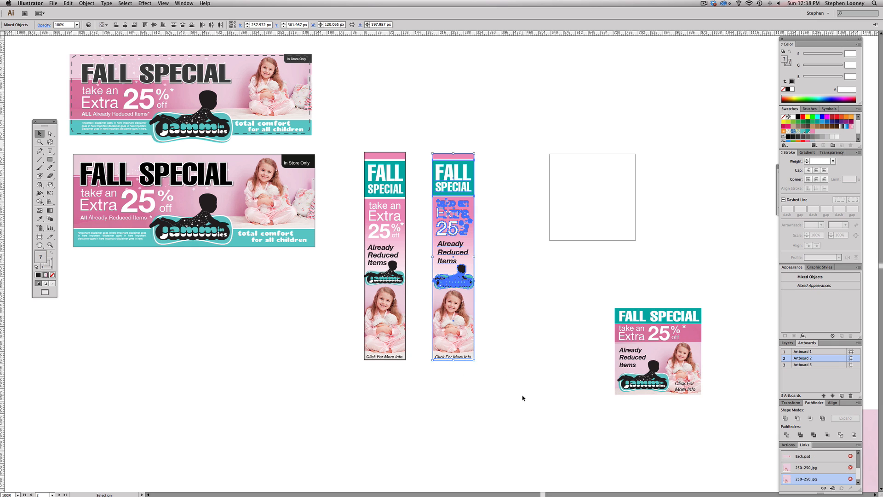
key("Delete")
left_click_drag(544, 291, 720, 428)
left_click_drag(644, 318, 521, 306)
left_click(508, 282)
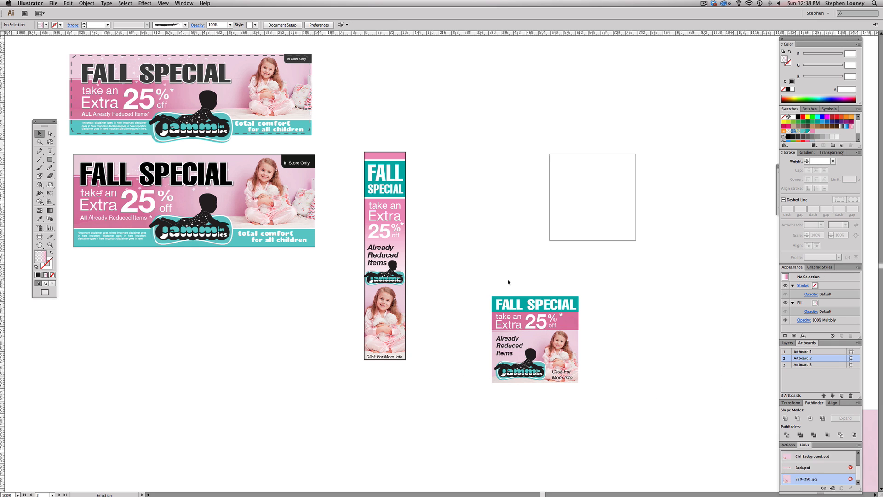
Step: Copy the teal rectangle from the tall ad to the square artboard's full width and place the reference square ad directly beside that artboard
left_click(402, 170)
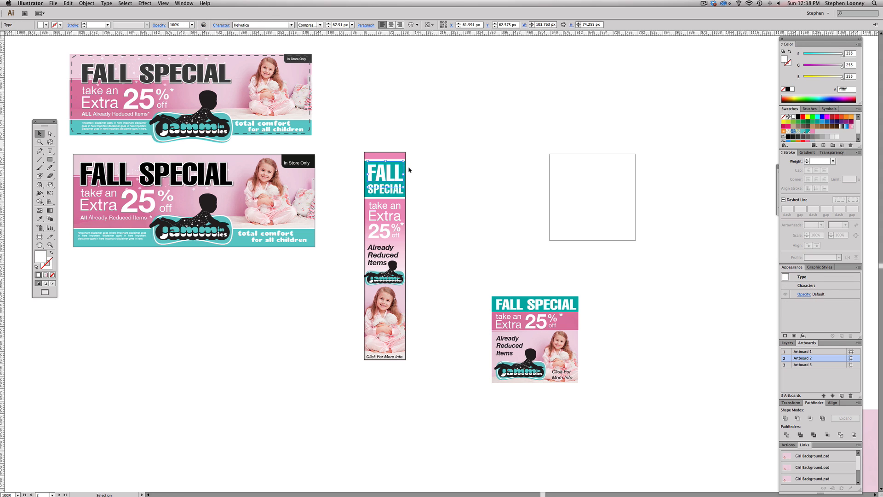
left_click(409, 170)
left_click_drag(404, 168, 636, 171, "alt")
left_click_drag(456, 279, 505, 318)
left_click_drag(563, 364, 527, 221)
Step: Resize the teal rectangle at the top of the square artboard to 250 px wide and 41 px high
left_click(591, 184)
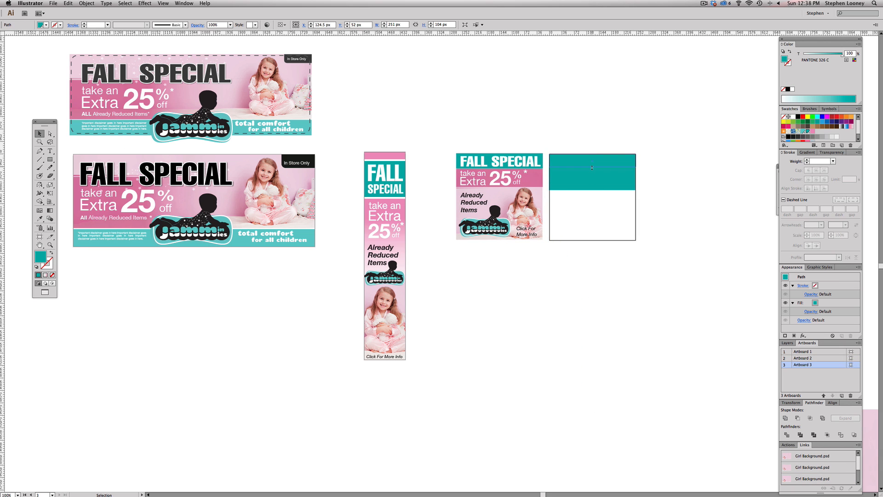
left_click_drag(591, 169, 591, 169)
left_click_drag(394, 117, 694, 265)
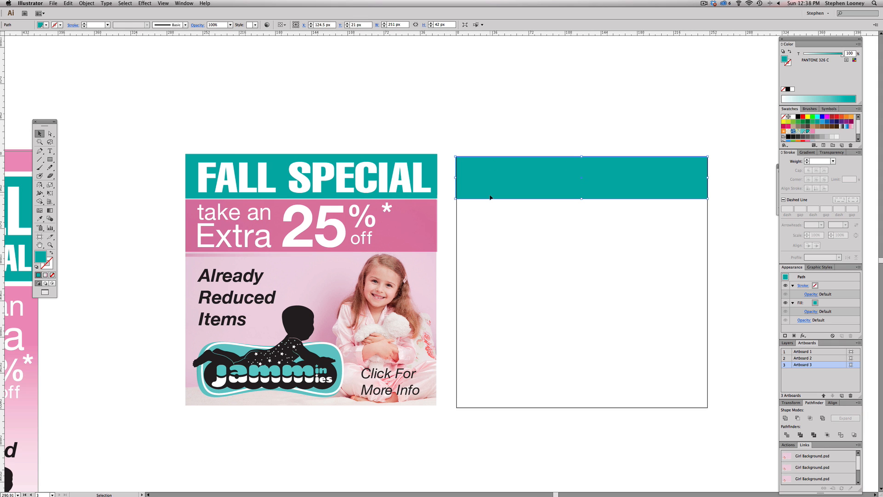
left_click_drag(582, 199, 581, 198)
left_click(404, 26)
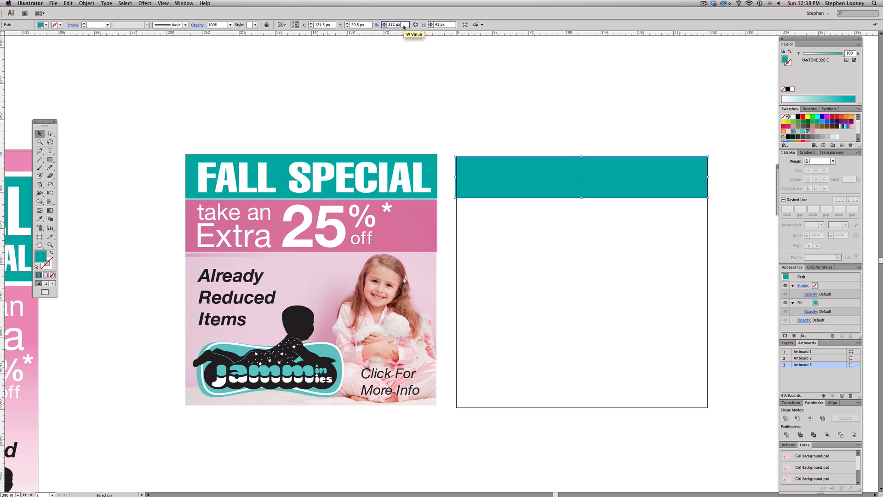
key("Return")
Step: Duplicate the teal band just below itself, leaving a thin gap, and make the copy 52 px high
left_click(479, 105)
left_click_drag(501, 187, 499, 228)
left_click(509, 136)
left_click(499, 185)
left_click_drag(583, 244, 583, 255)
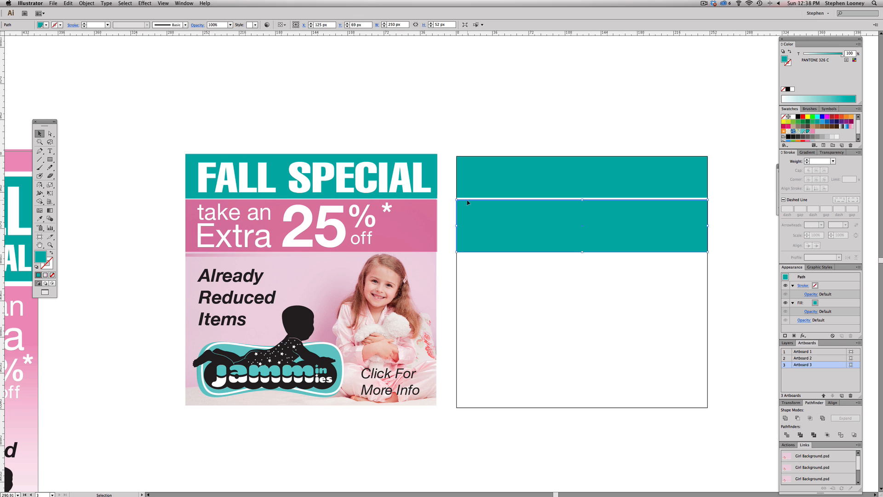
Step: Recolor the lower band pink (ed92bb) with the Eyedropper
left_click(40, 218)
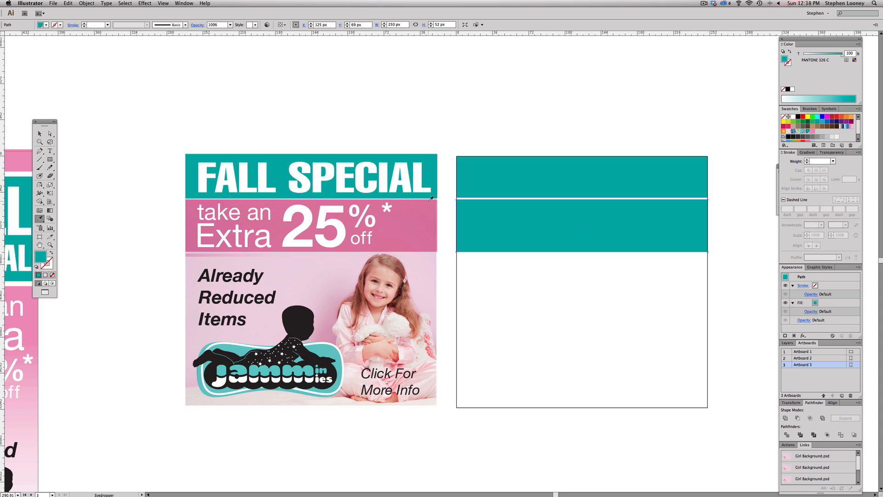
left_click(430, 205)
left_click_drag(455, 207, 524, 202)
left_click(40, 133)
left_click(288, 94)
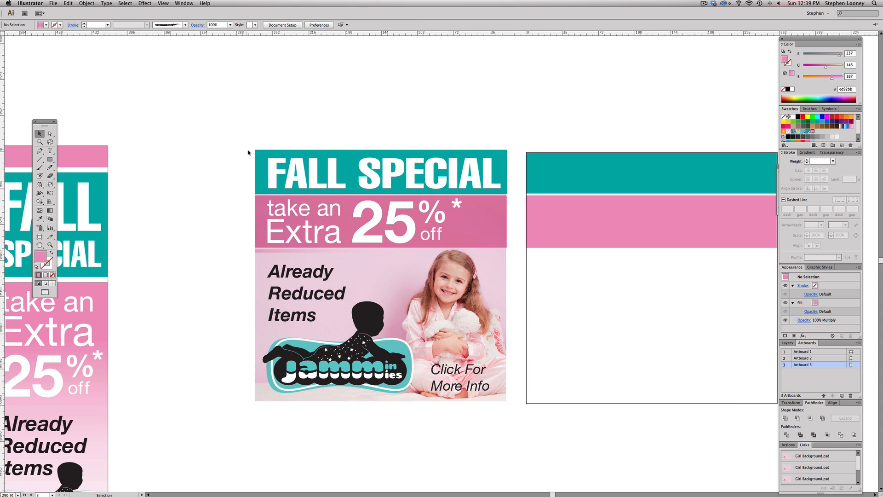
Step: Copy the girl background photo from the wide banner over to the square artboard area
left_click(426, 286, "alt+super")
left_click(426, 286, "alt+super")
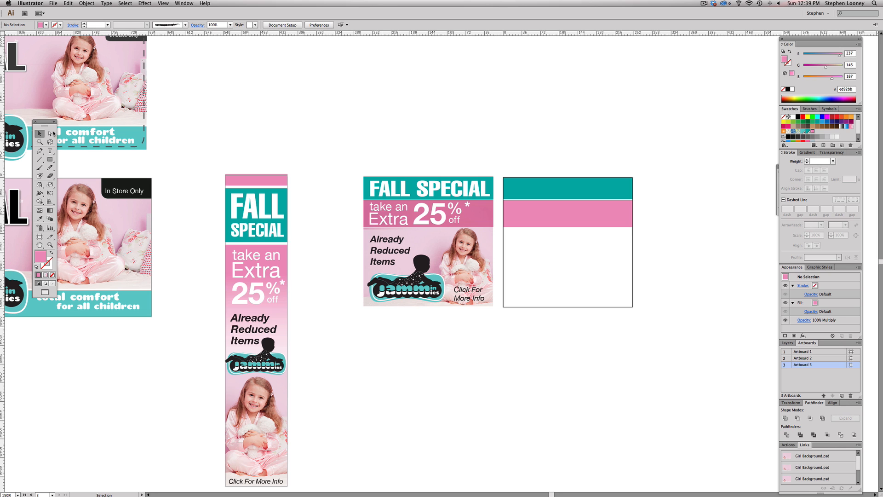
left_click(379, 337, "alt+super")
left_click(379, 337, "alt+super")
left_click_drag(742, 376, 494, 260)
left_click_drag(455, 126, 739, 398)
left_click(38, 185)
left_click_drag(205, 215, 623, 189)
Step: Clip the copied photo with a rectangle about 356 x 310 px drawn around the girl and send it to the back
left_click(50, 159)
left_click_drag(383, 220, 521, 339)
key("a")
left_click_drag(560, 267, 362, 107)
right_click(488, 235)
left_click(510, 272)
key("v")
left_click(86, 3)
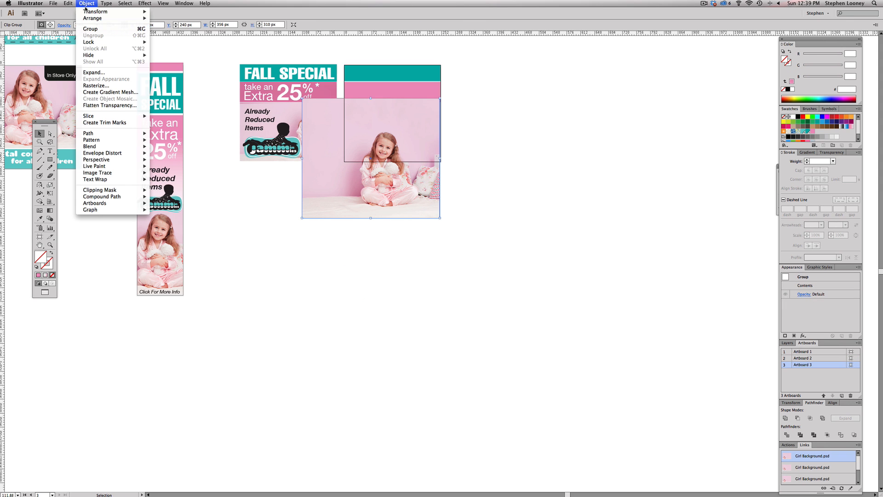
mouse_move(97, 18)
left_click(168, 39)
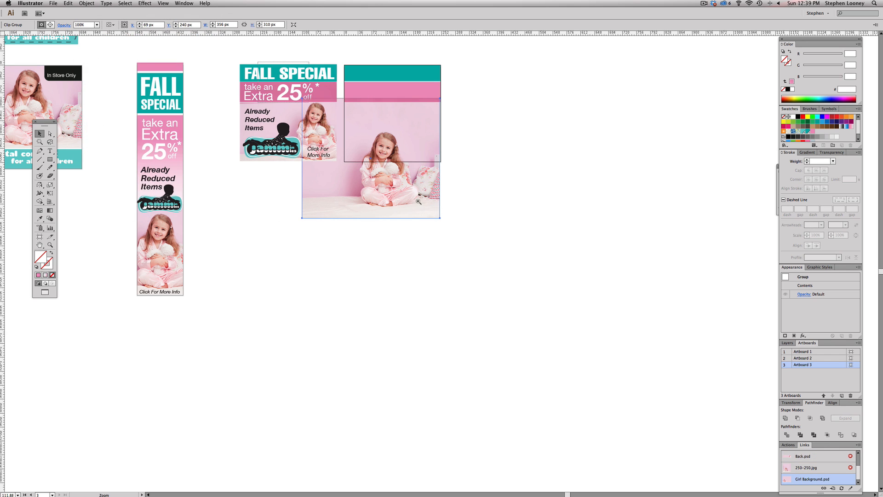
Step: Move the clipped photo into the lower right corner of the square artboard and scale it down to about 237 x 208 px
left_click_drag(347, 140, 523, 281)
left_click_drag(494, 254, 473, 132)
left_click_drag(368, 109, 382, 201)
left_click_drag(278, 114, 376, 197)
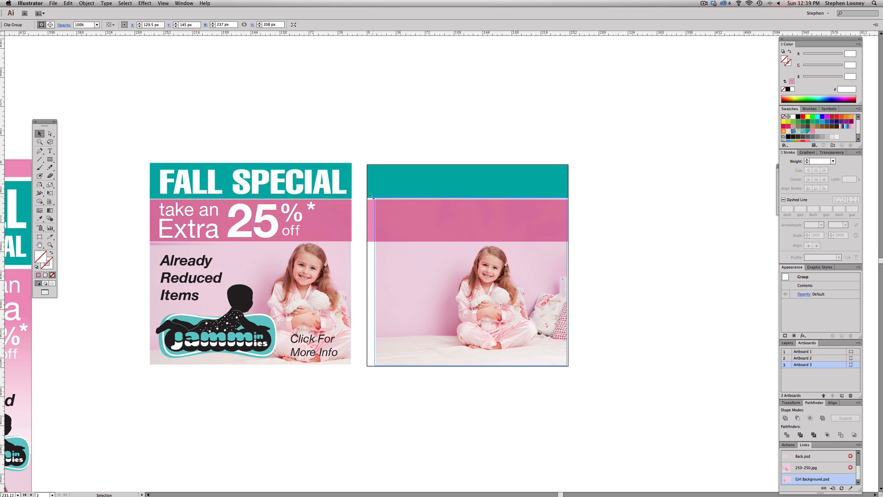
Step: Try to shift the photo to the right inside its clipping mask, and undo the move
key("a")
left_click(549, 201)
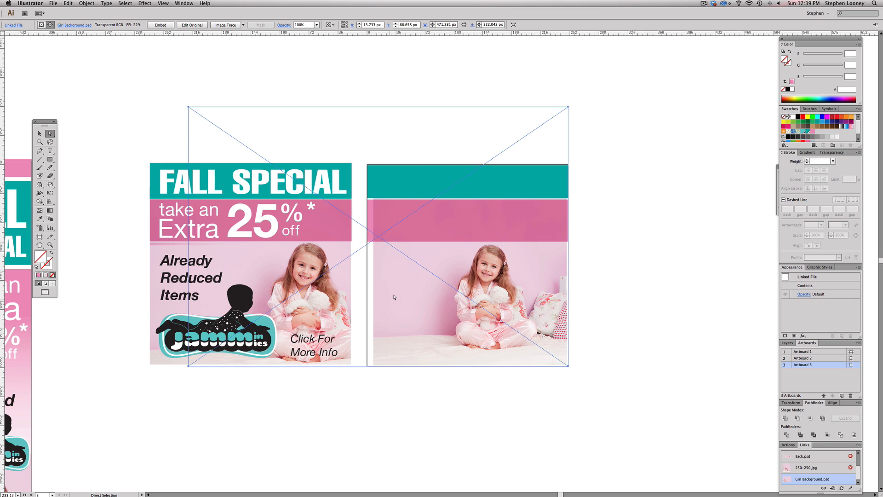
left_click_drag(413, 290, 453, 293)
key("super+z")
left_click(374, 155)
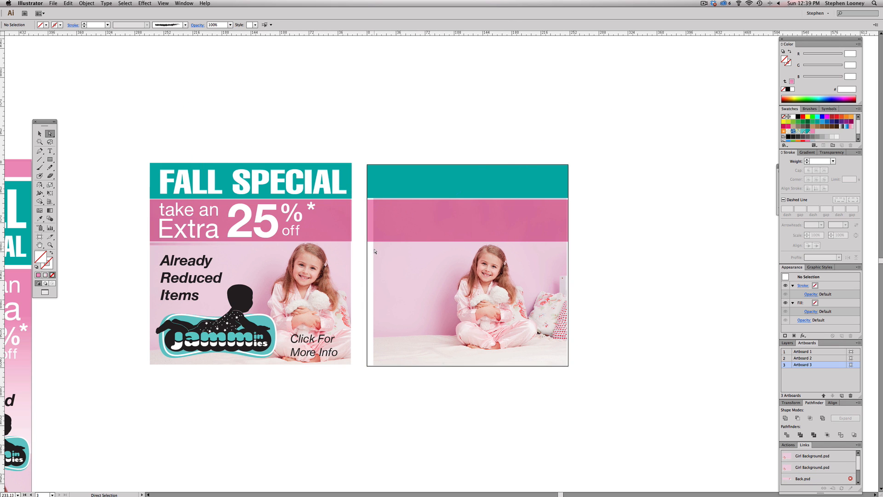
Step: Extend the clipping mask's left edge to the artboard edge and lower its upper edge to the underside of the pink band
left_click(373, 251)
left_click_drag(374, 252, 367, 250)
left_click_drag(379, 197, 377, 244)
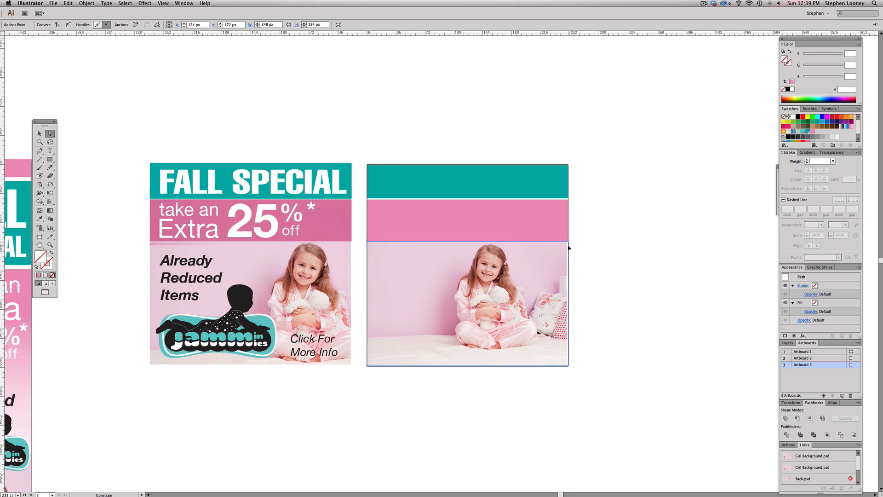
left_click(597, 248)
Step: Try to move the photo down and to the right within its clipping mask, and undo the move
left_click(551, 294)
left_click(582, 295)
left_click(552, 304)
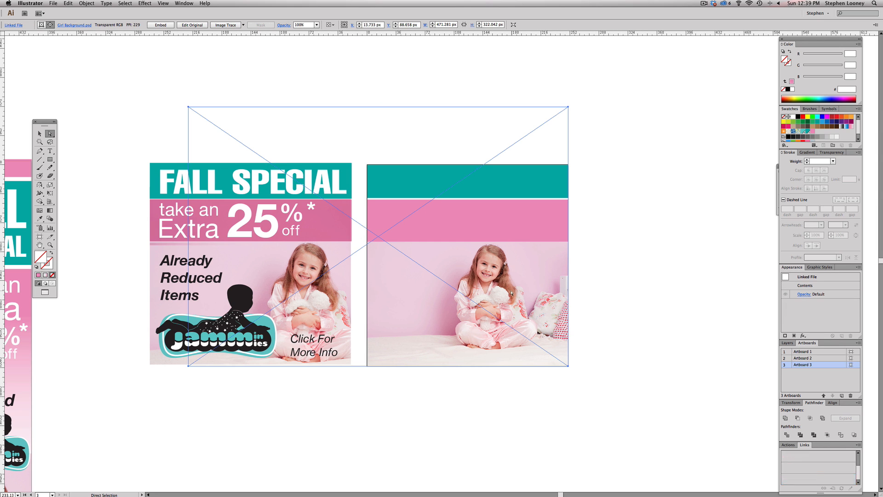
left_click(662, 356)
left_click(480, 278)
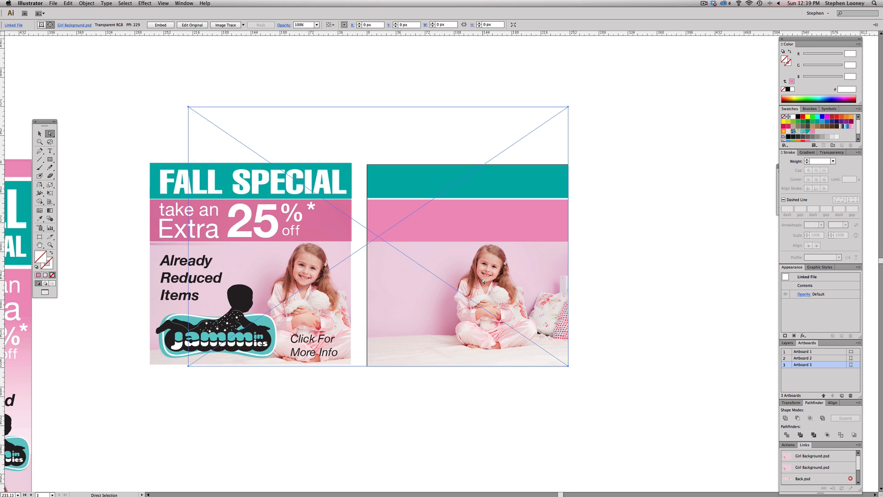
left_click_drag(470, 264, 482, 307)
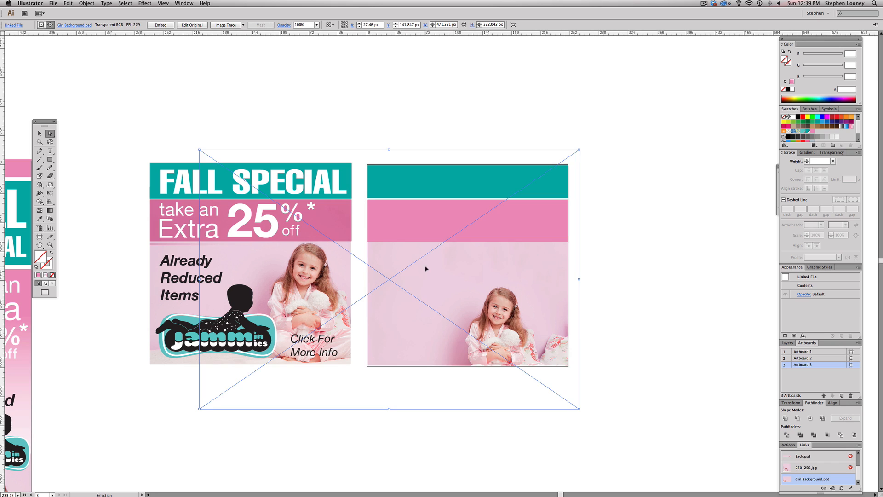
key("super+z")
left_click(684, 233)
Step: Enlarge the photo inside its clipping mask with Free Transform and shift it slightly to match the girl in the reference square ad
left_click(484, 300)
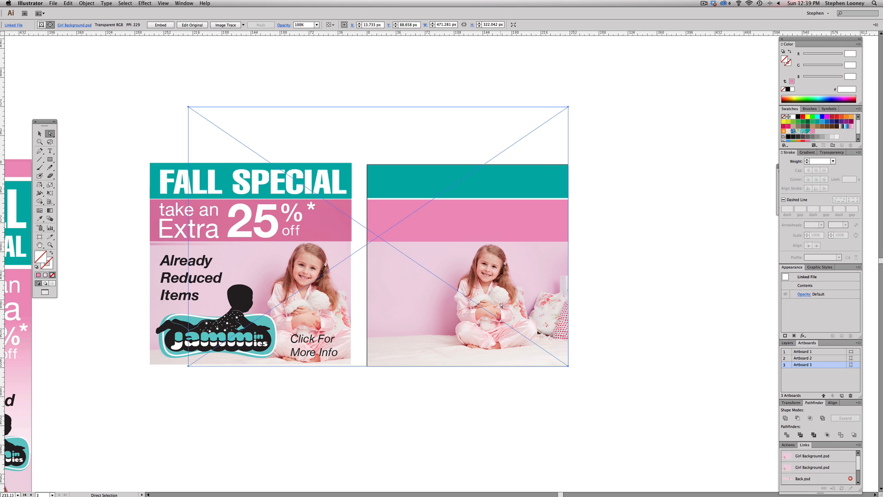
key("e")
left_click_drag(564, 366, 604, 381)
left_click_drag(512, 308, 507, 306)
key("v")
left_click_drag(437, 71, 424, 128)
left_click(439, 309, "super")
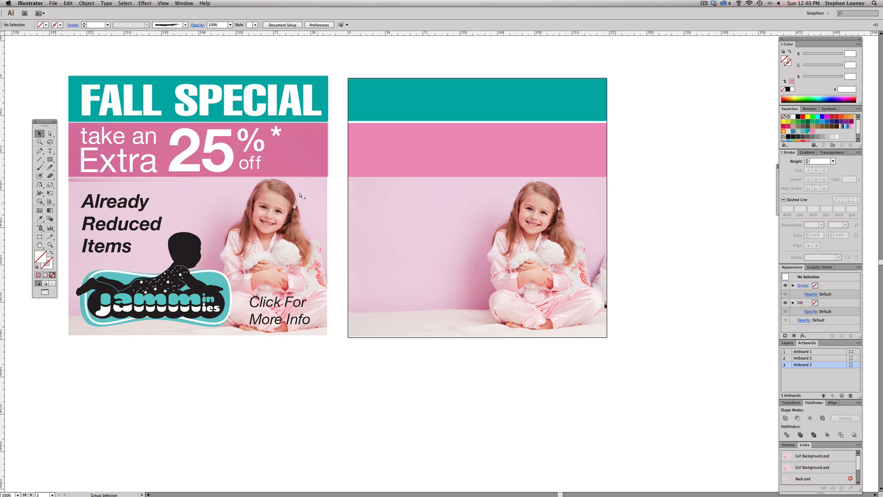
key("super+minus")
key("super+minus")
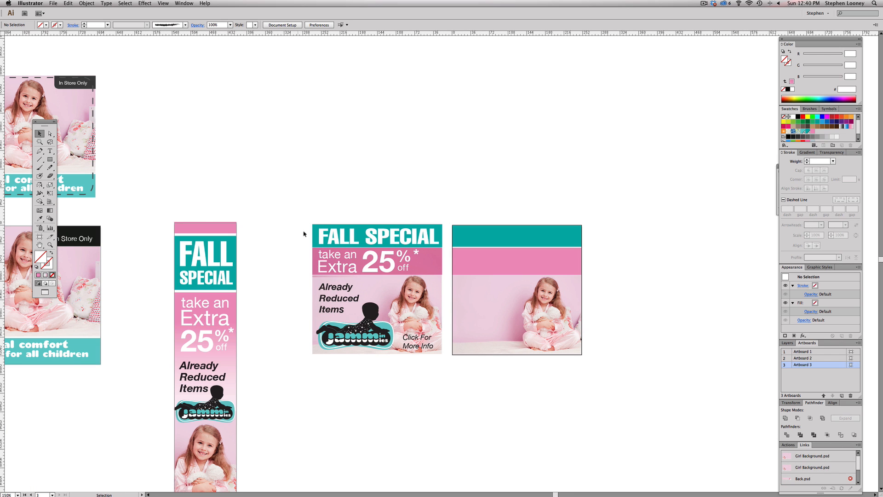
Step: Duplicate the pink band in front and reduce the copy to a 3 px high strip just beneath the band
left_click(467, 275)
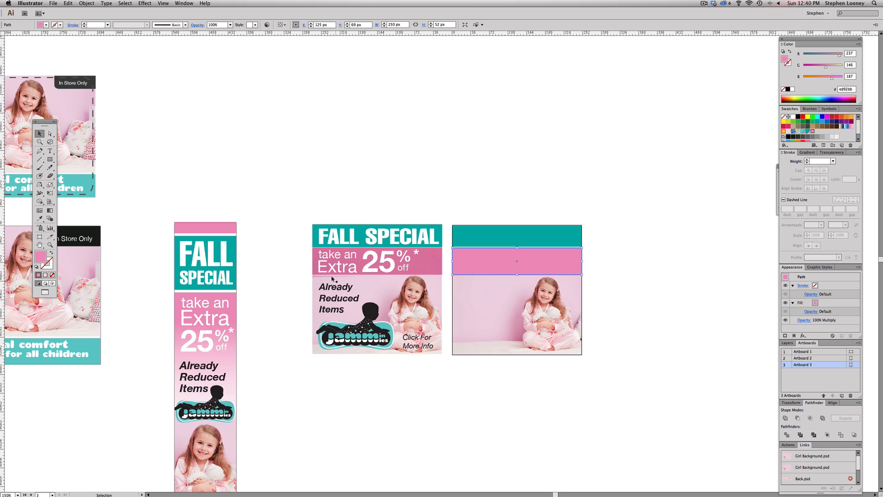
key("super+c")
key("super+f")
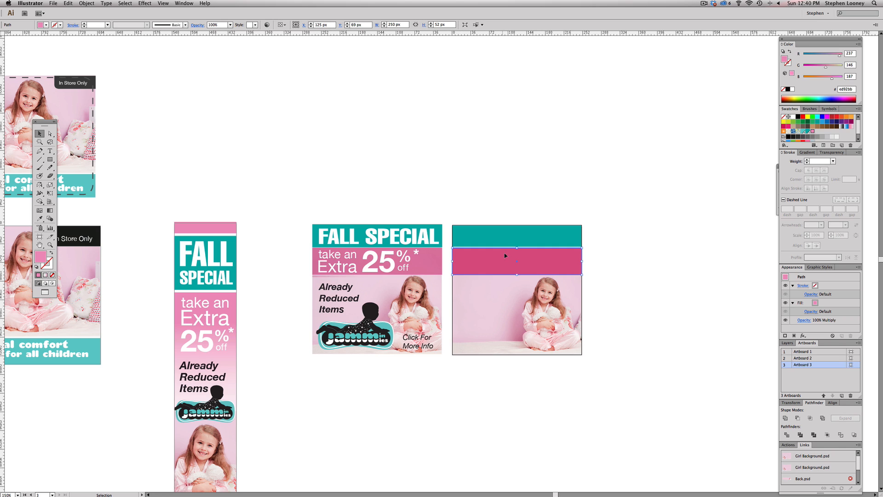
left_click_drag(517, 248, 491, 279)
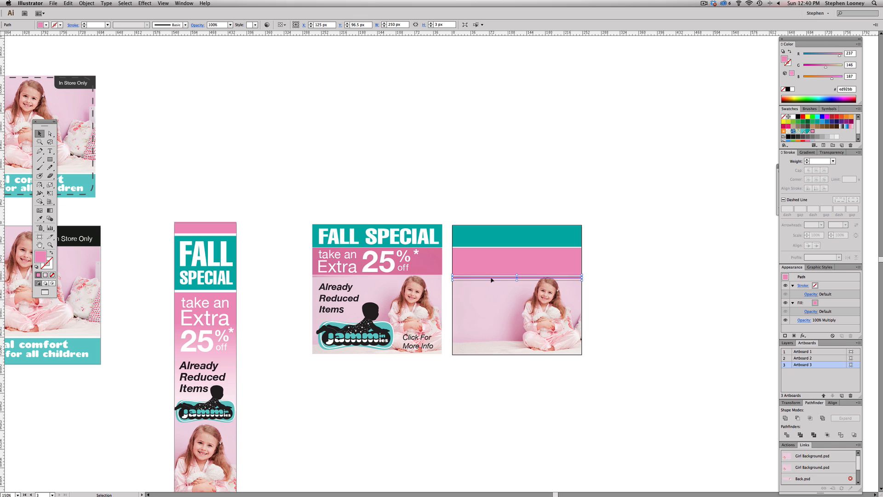
left_click(634, 248)
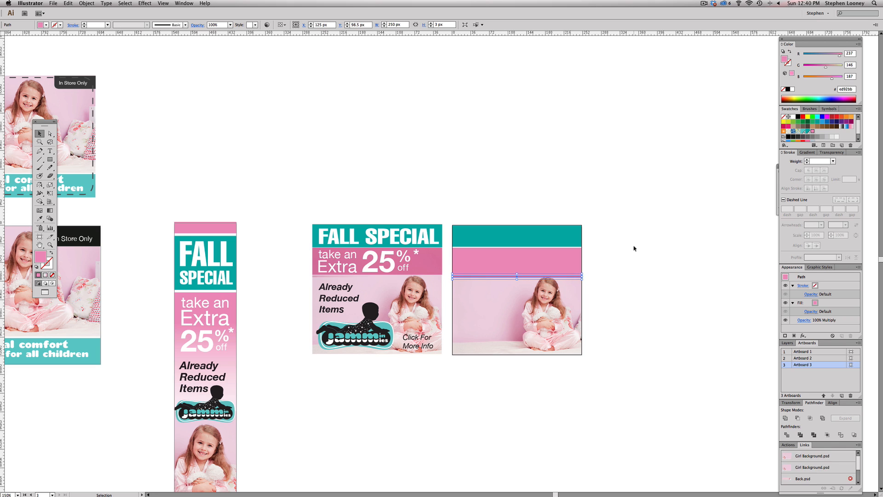
left_click(548, 291)
left_click(631, 280)
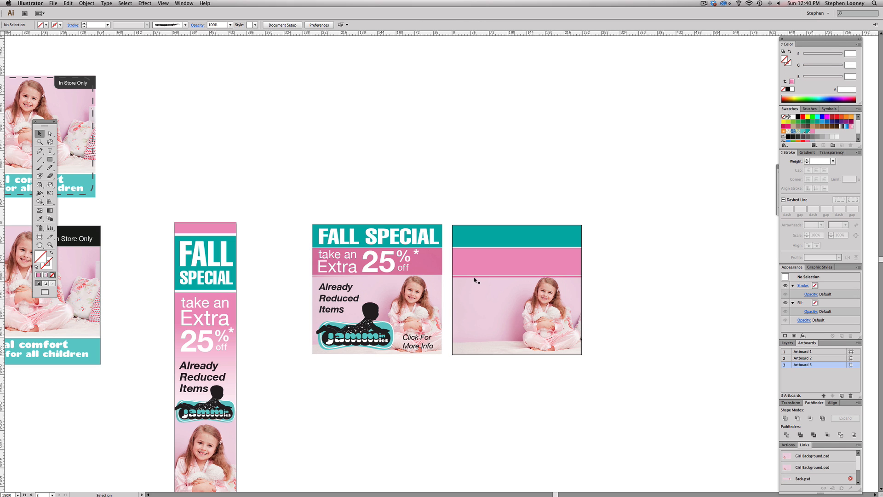
Step: Recolor the thin strip beneath the pink band with the pale fill sampled from the reference square ad using the Eyedropper
left_click(474, 277)
key("i")
left_click(398, 281)
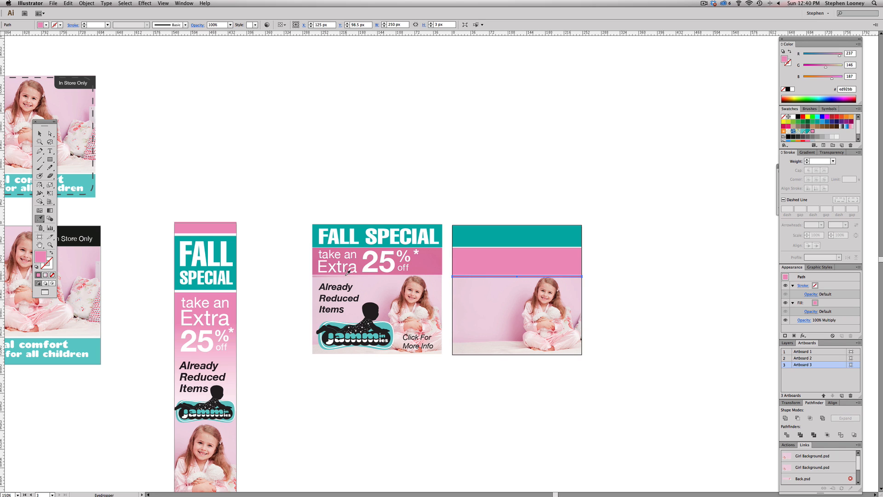
left_click(327, 273)
left_click(318, 274)
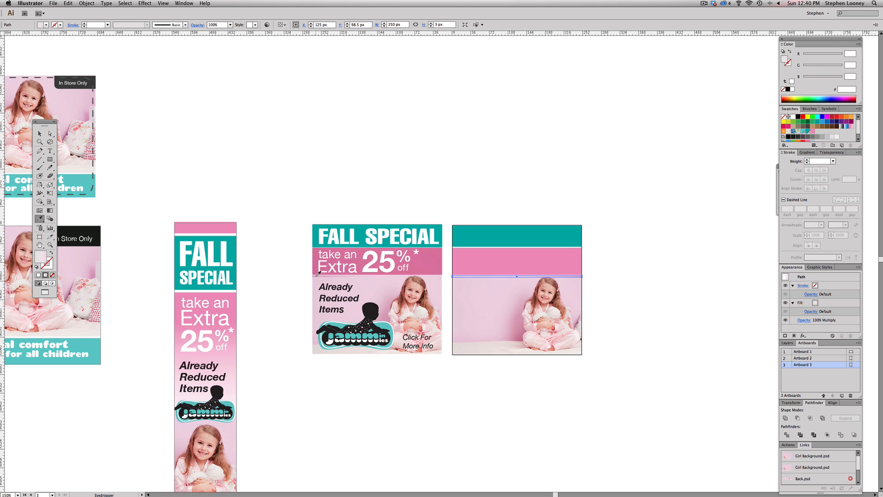
key("o")
key("a")
left_click(684, 233)
key("v")
left_click(556, 317)
left_click(654, 299)
Step: Copy the reference square ad's text and jammin jammies logo into matching positions on the square artboard
left_click(362, 324)
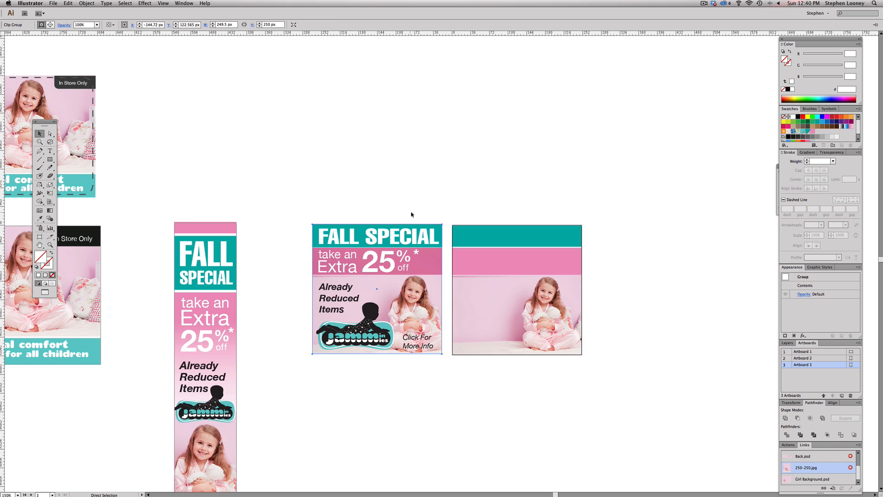
left_click(286, 214)
left_click_drag(286, 211, 314, 368)
key("super+shift+a")
left_click_drag(414, 327, 556, 337)
left_click(639, 327)
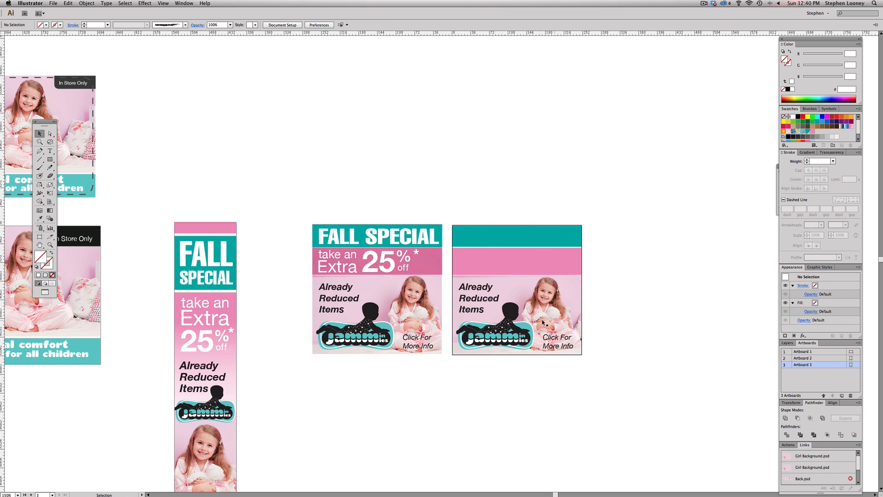
Step: Bring the copied text and logo to the front, above the colored bands and photo
key("super+a")
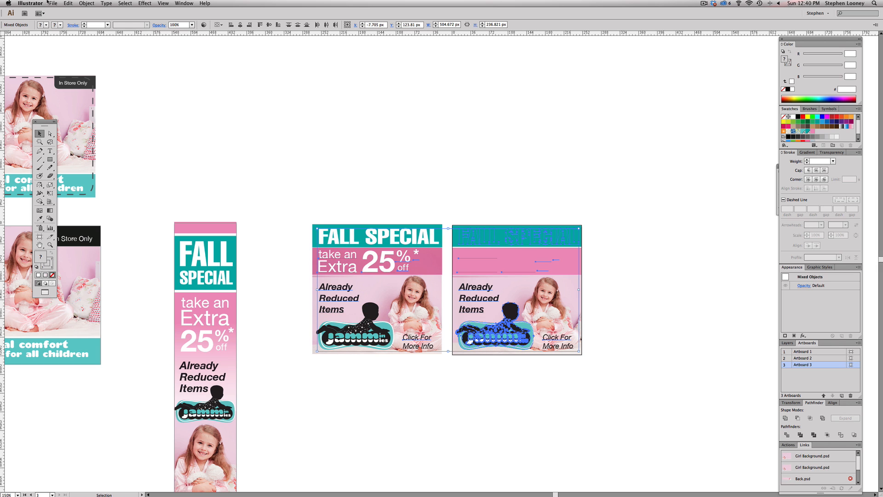
left_click(86, 3)
left_click(184, 20)
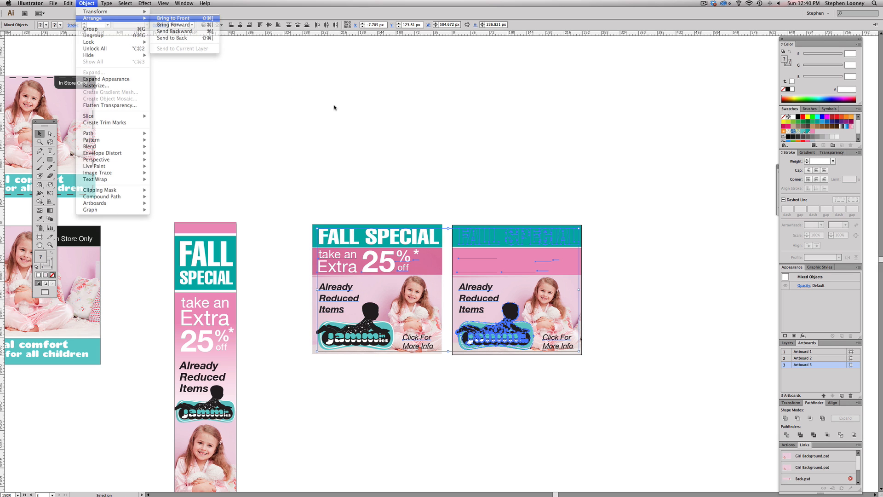
left_click(470, 179)
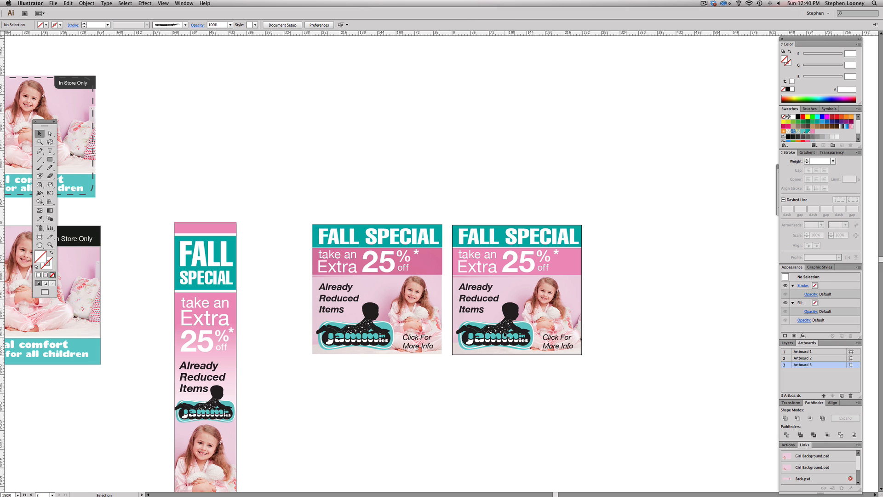
key("super+space")
left_click(518, 293, "alt+super")
left_click(366, 286, "alt+super")
left_click_drag(369, 288, 409, 297)
left_click(409, 274, "super")
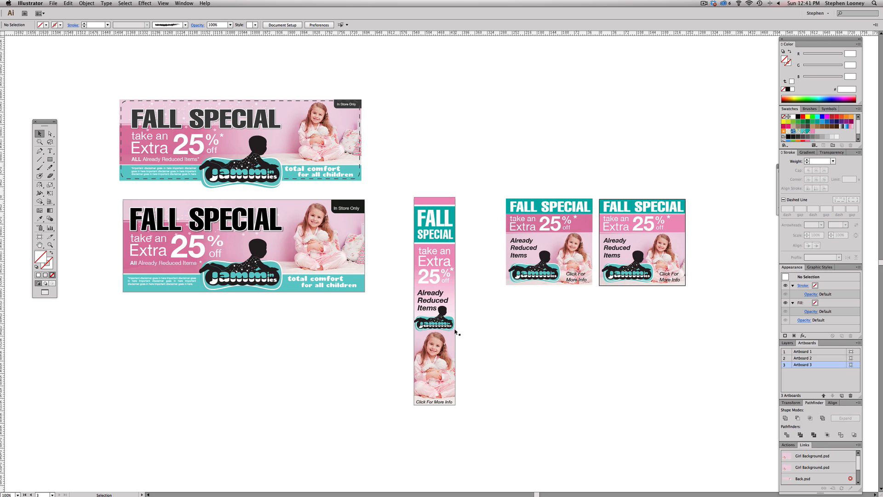
Step: Draw a rounded rectangle about 687 by 253 px just inside the edges of the wide Fall Special banner
left_click_drag(403, 201, 420, 196)
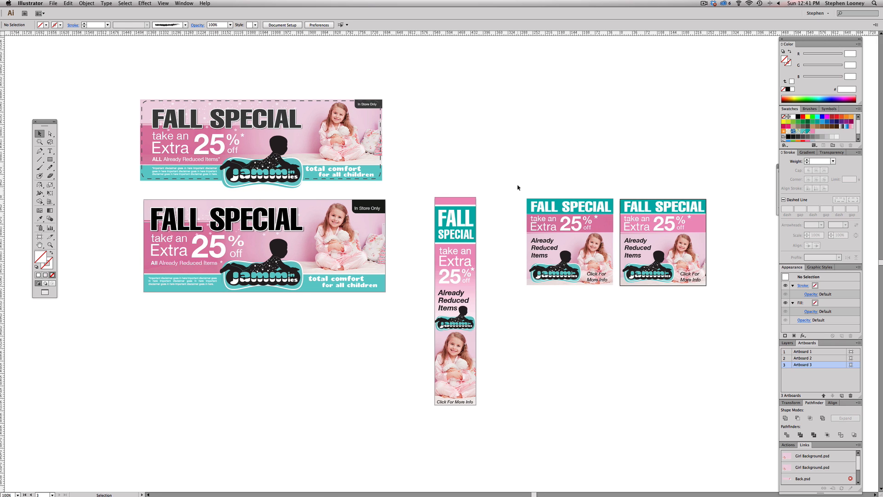
scroll(511, 166, "left", 3)
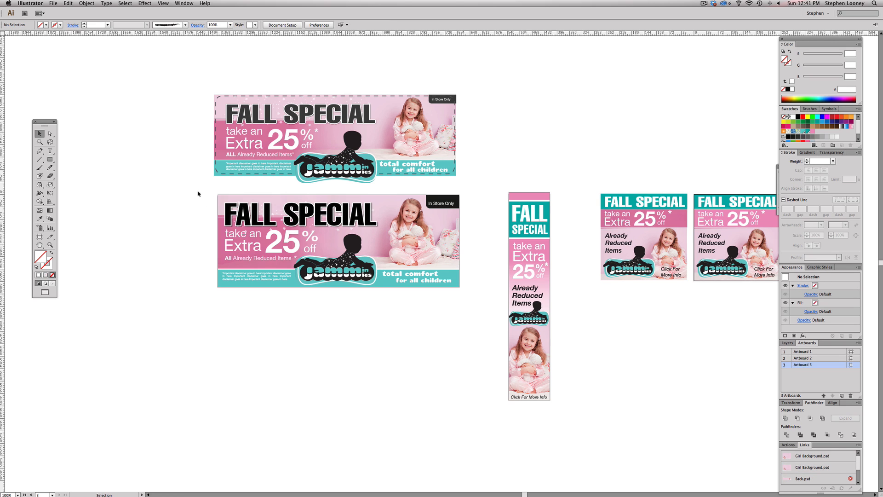
left_click_drag(50, 159, 85, 168)
left_click(395, 273, "super")
left_click_drag(306, 230, 331, 249)
left_click_drag(207, 168, 561, 302)
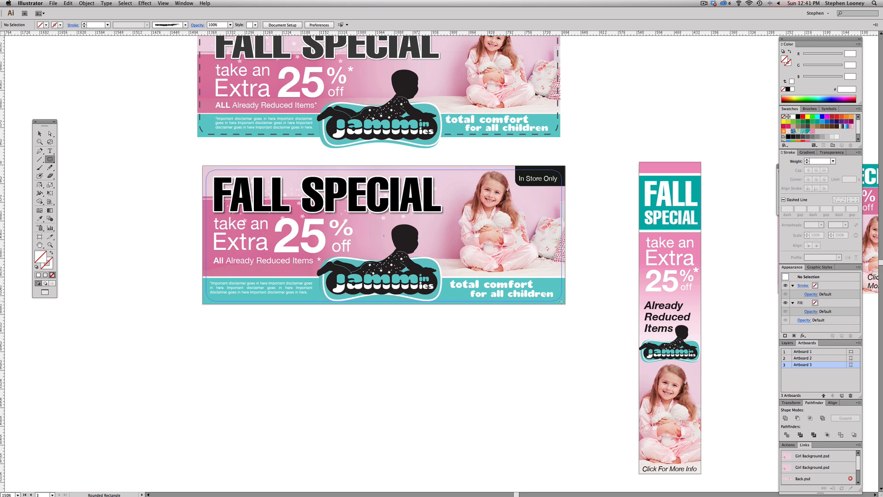
left_click_drag(562, 301, 562, 301)
Step: Fill the rounded rectangle over the wide banner with white and cut it to the clipboard
double_click(40, 133)
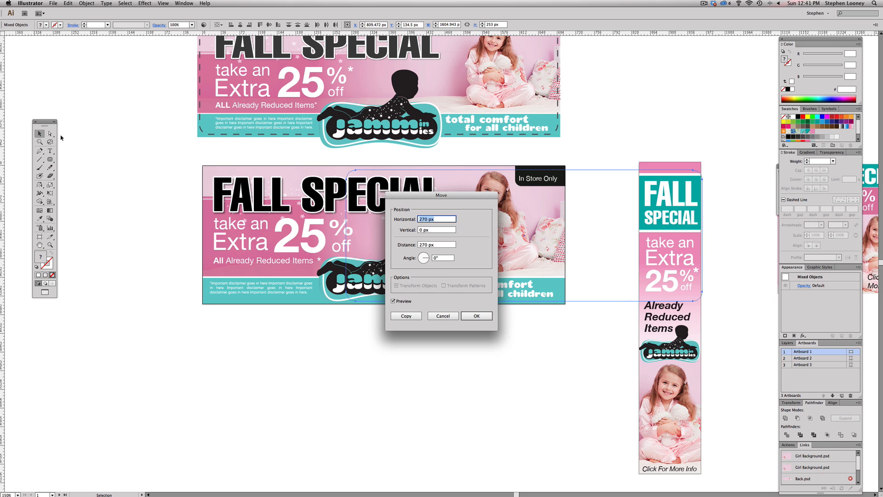
key("Escape")
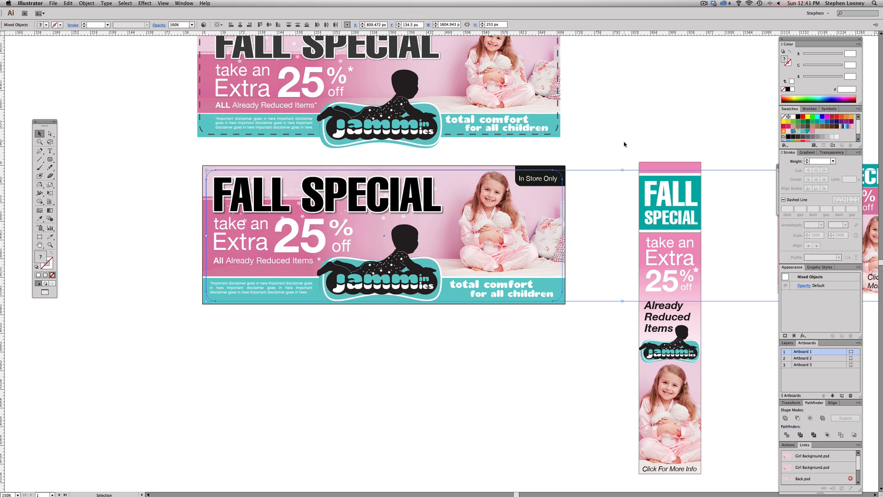
left_click(793, 116)
left_click(614, 134)
left_click(560, 202)
left_click_drag(521, 215, 521, 319)
key("super+z")
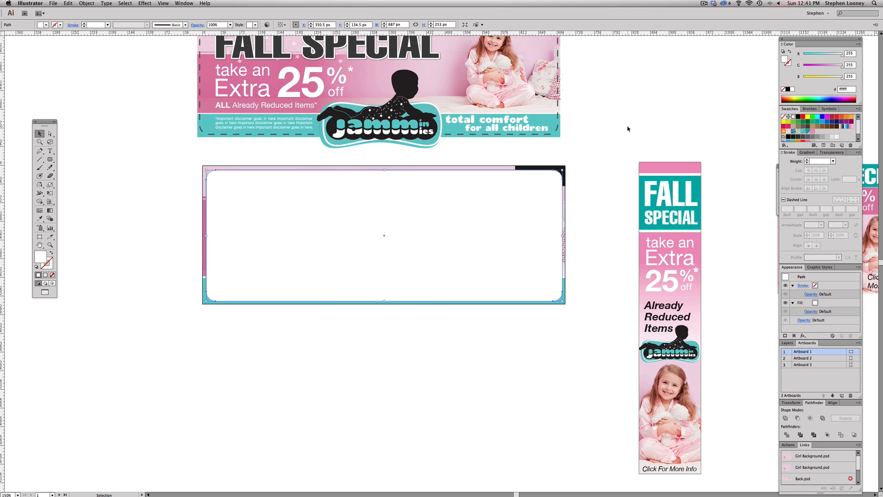
key("Delete")
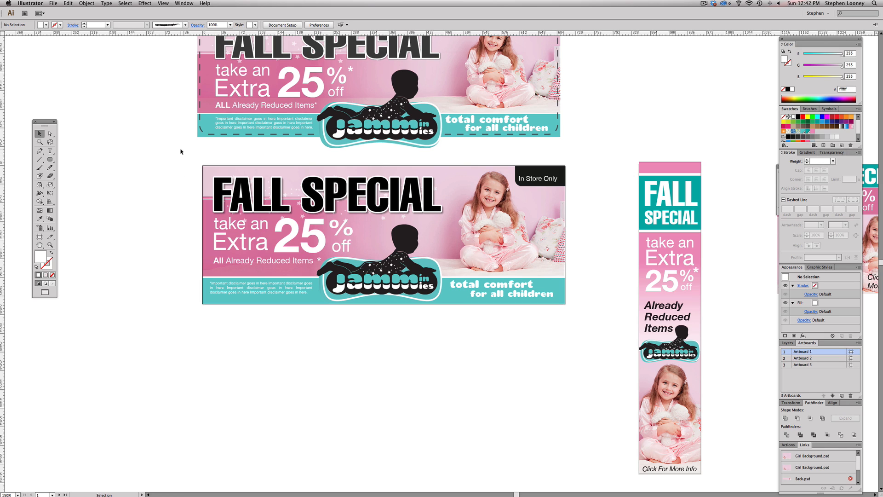
Step: Group all of the wide banner's artwork
left_click_drag(158, 156, 568, 305)
key("super+g")
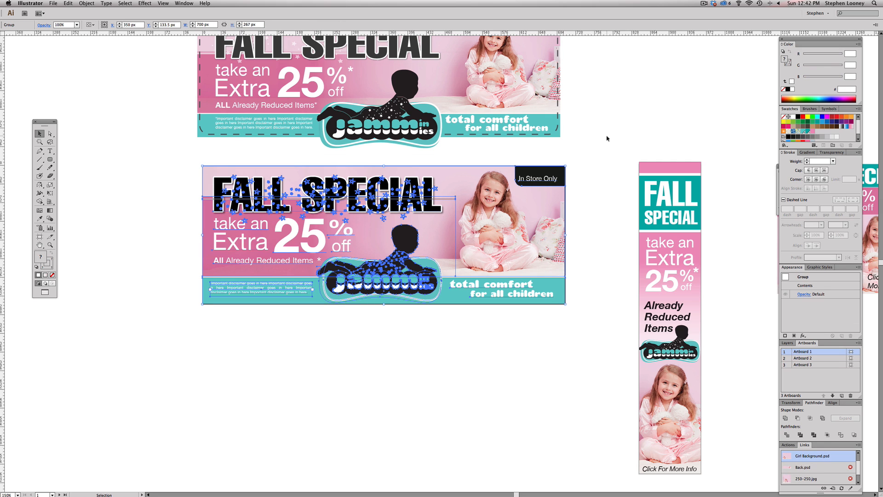
left_click(607, 138)
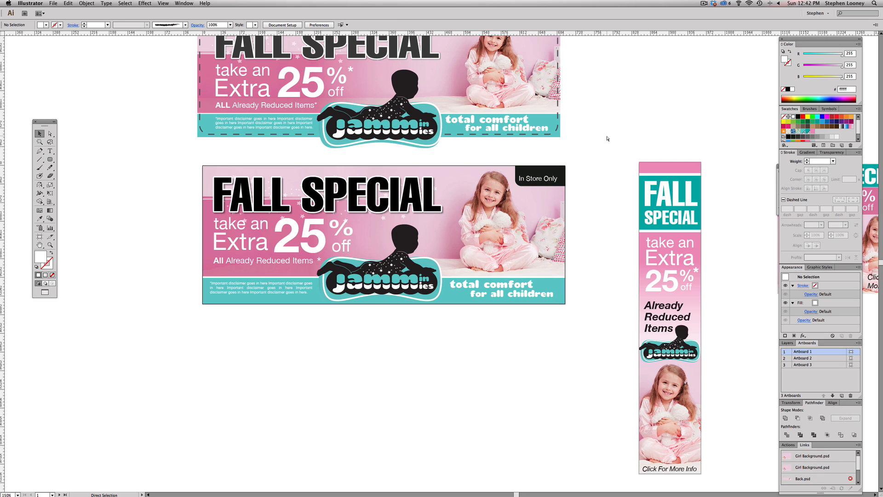
Step: Paste the rounded rectangle in front of the wide banner and use it as a clipping mask for the grouped artwork
key("super+f")
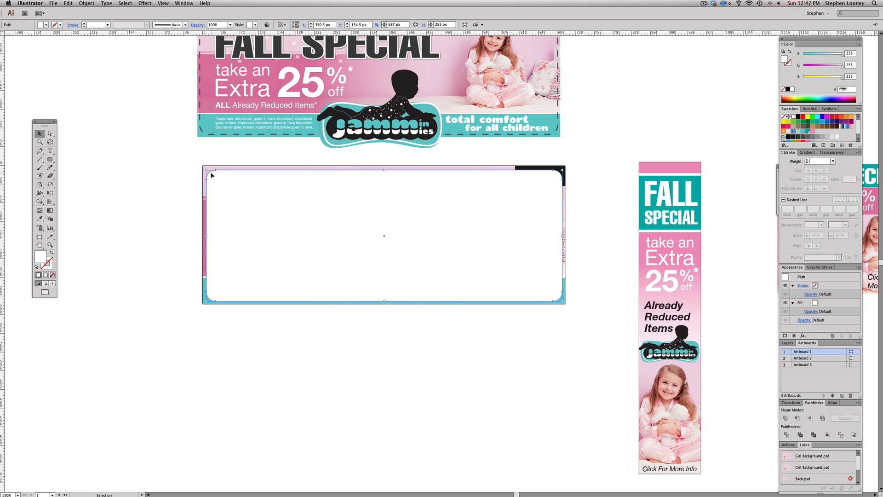
left_click_drag(178, 161, 596, 314)
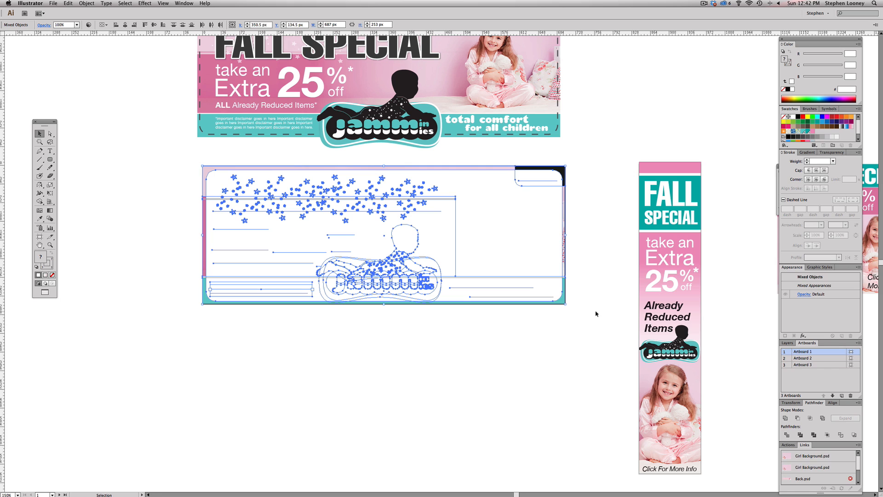
right_click(491, 232)
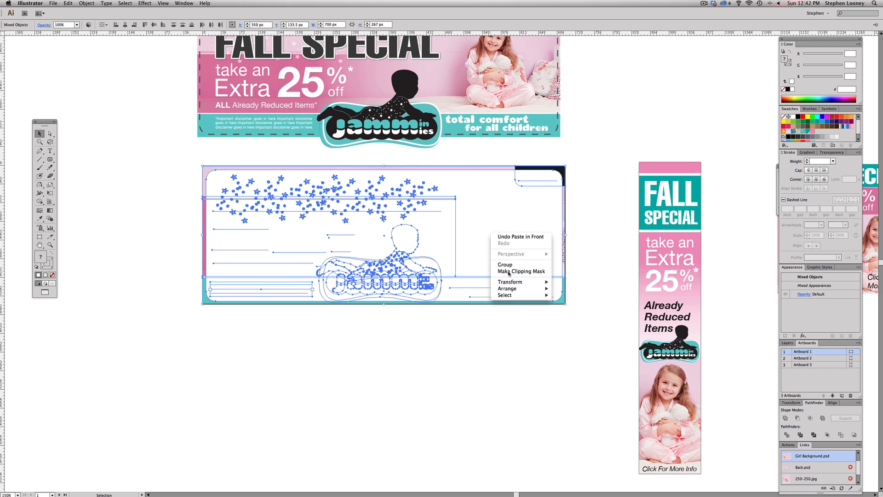
left_click(510, 274)
left_click(600, 196)
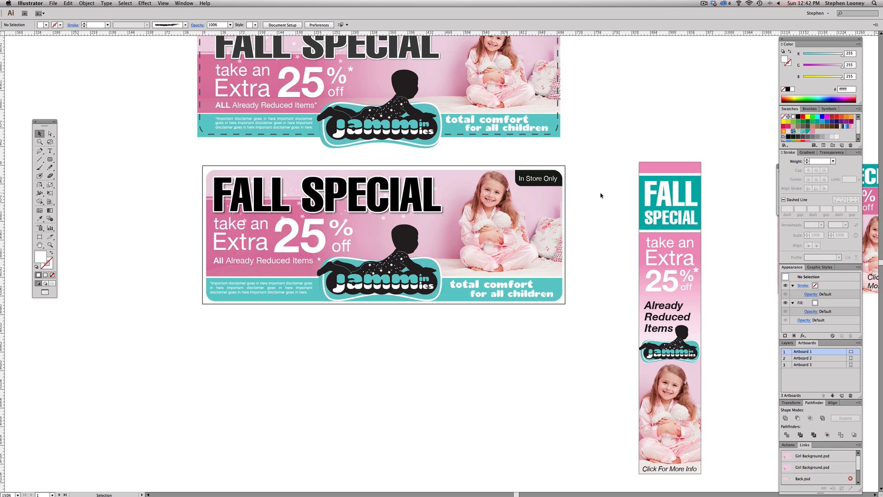
Step: Paste the rounded rectangle in front again with no fill and a 1 pt black dashed stroke with 12 pt dashes
key("super+z")
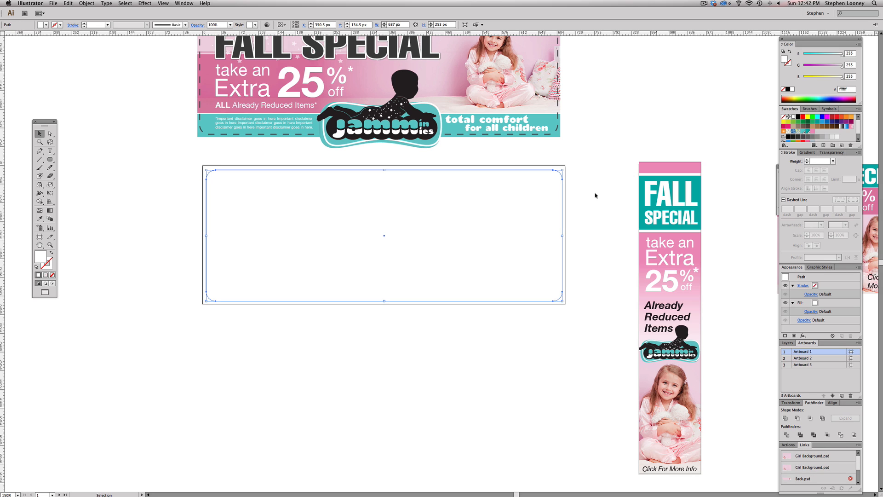
left_click(52, 274)
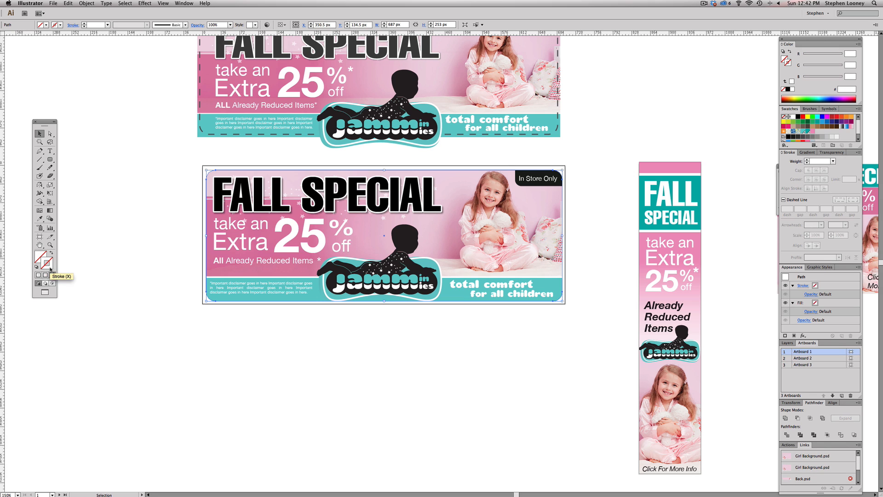
left_click(798, 116)
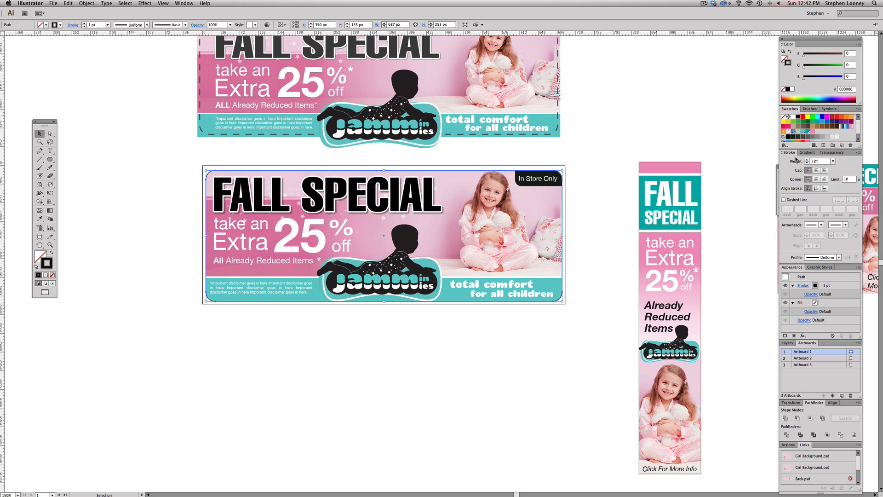
left_click(784, 199)
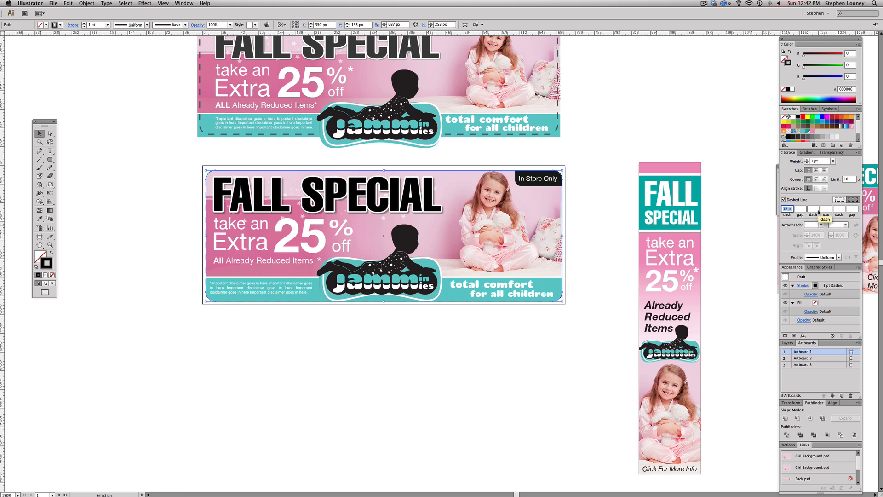
left_click(599, 146)
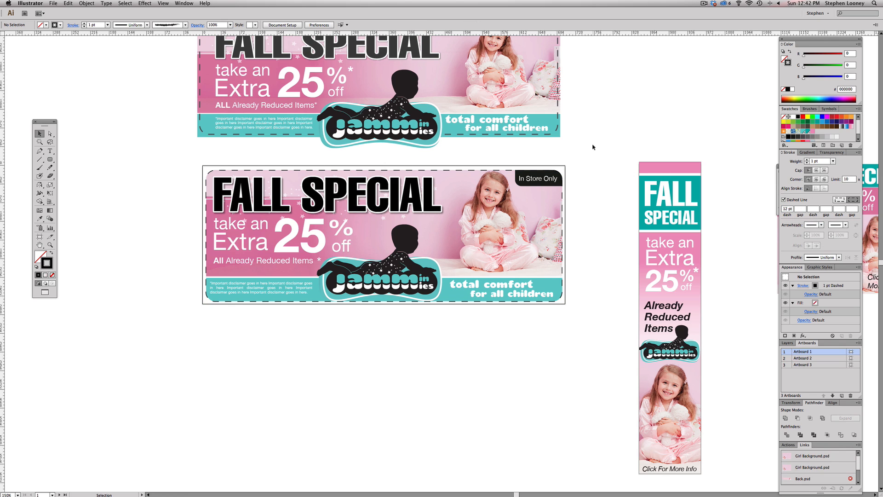
Step: Isolate the wide banner's clip group and ungroup the artwork inside it
left_click_drag(522, 152, 538, 182)
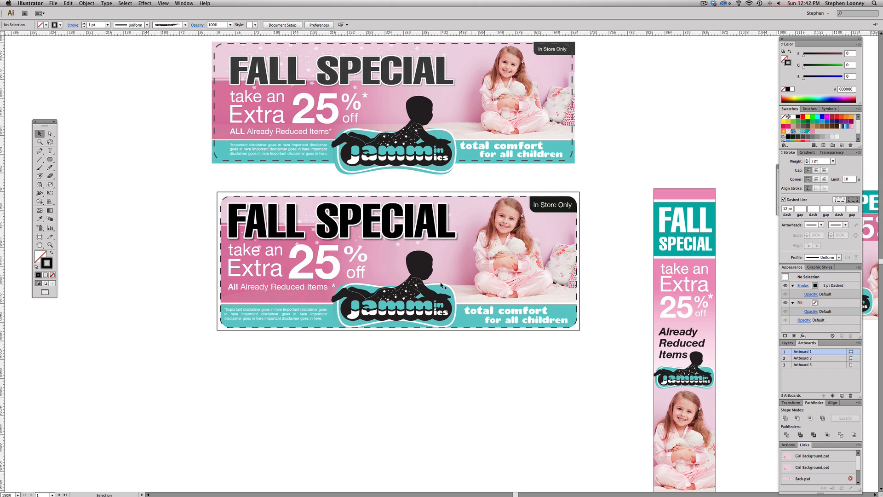
left_click(416, 289)
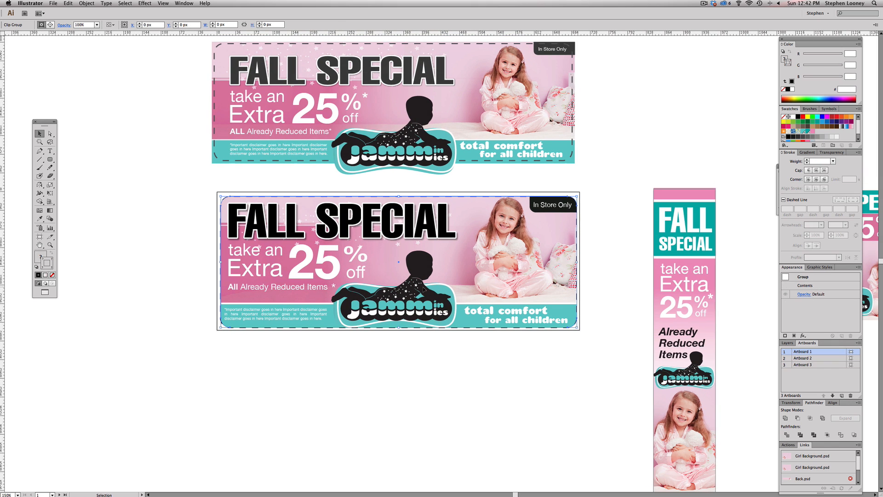
left_click(447, 395)
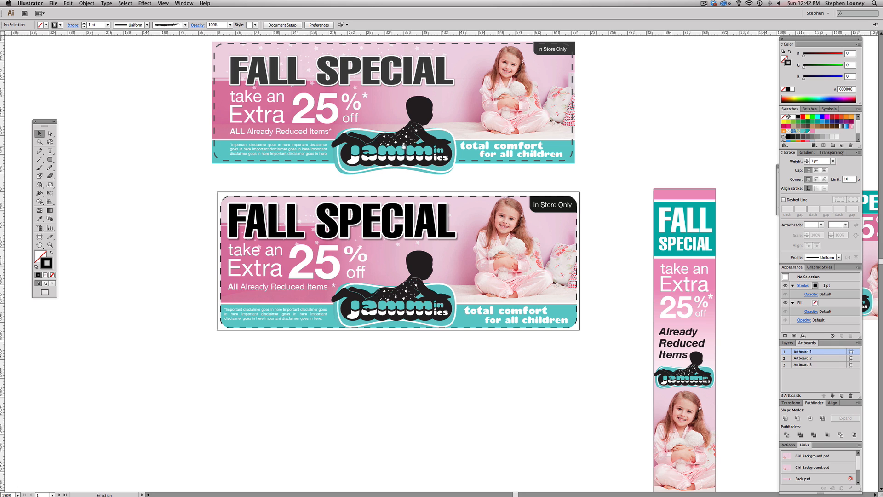
scroll(405, 150, "up", 2)
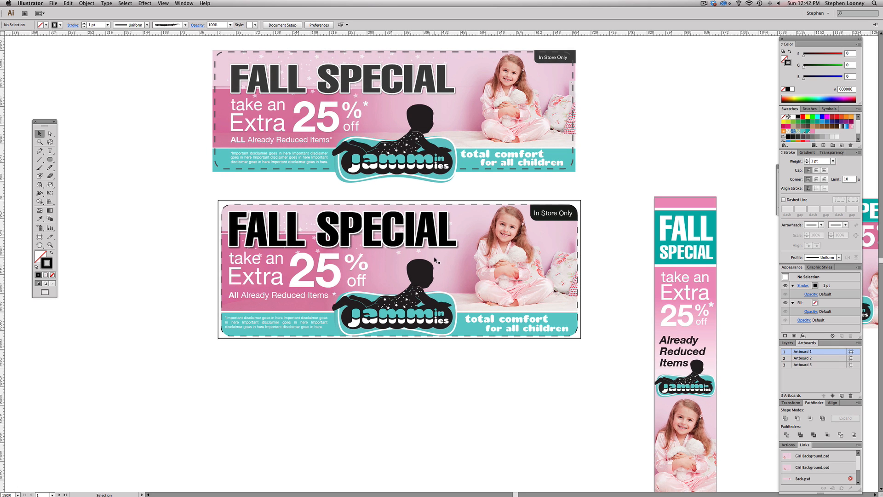
left_click(431, 317)
left_click(424, 344)
left_click(420, 318)
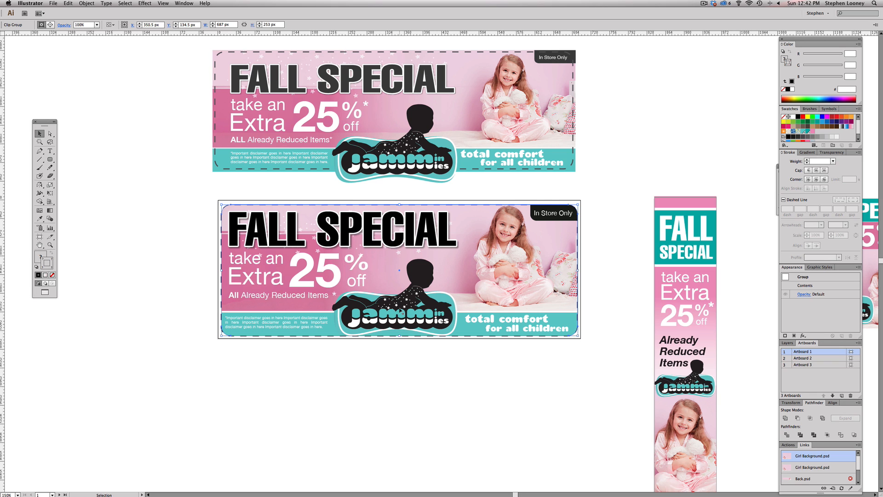
double_click(403, 313)
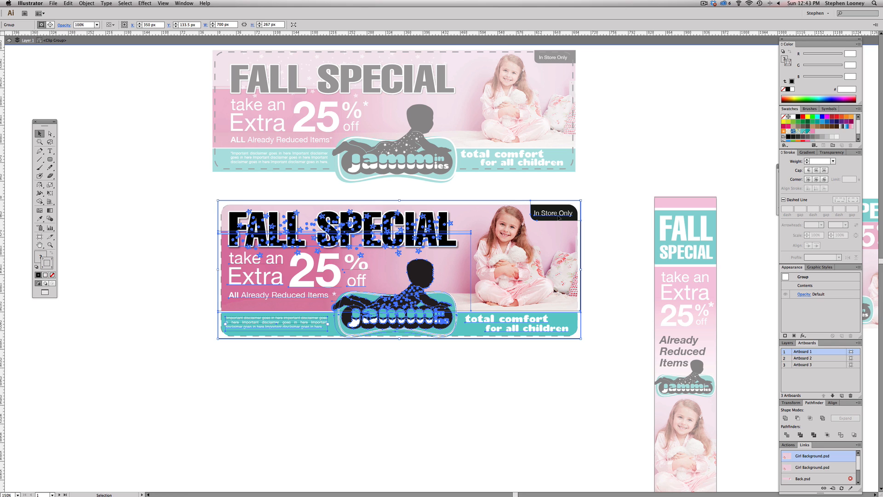
right_click(428, 278)
left_click(441, 322)
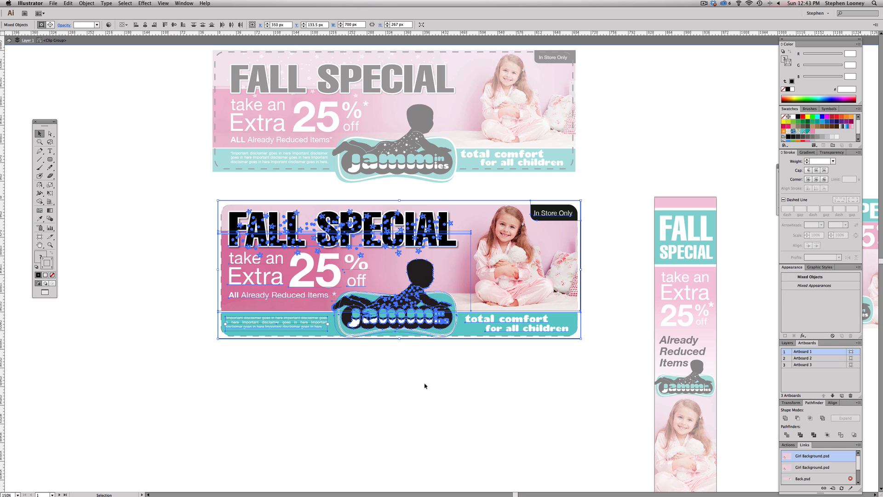
Step: Move the jammin jammies logo down until it overhangs the wide banner's lower edge, and leave isolation mode
left_click(424, 384)
left_click(421, 280)
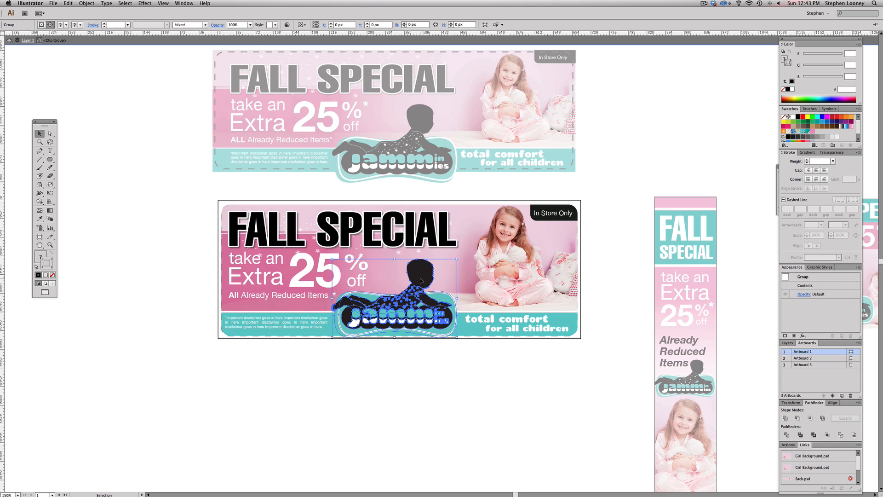
left_click_drag(421, 279, 422, 292)
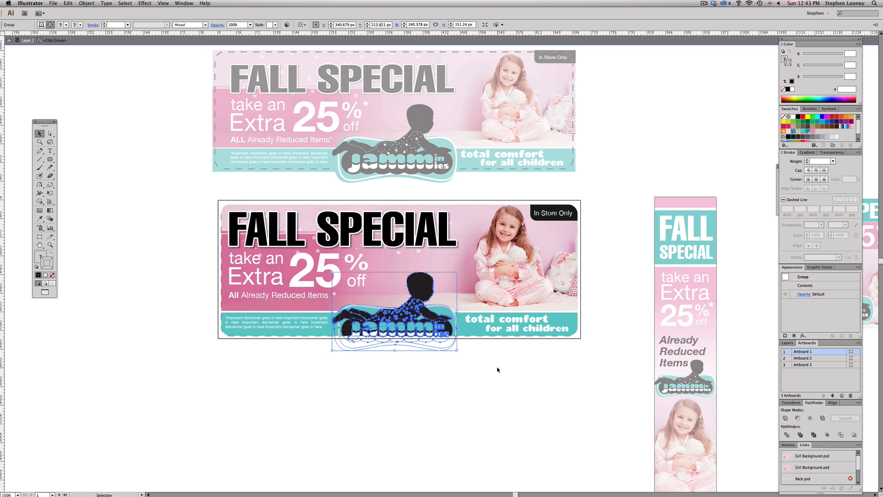
double_click(483, 369)
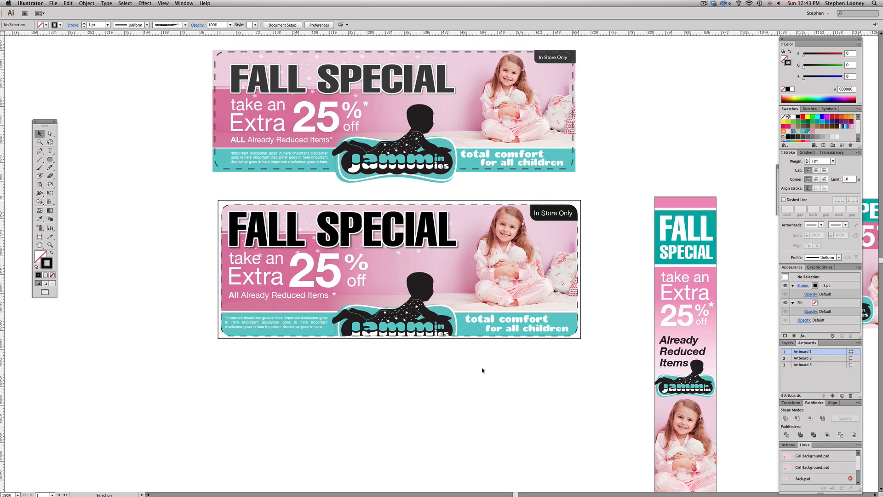
left_click(330, 337)
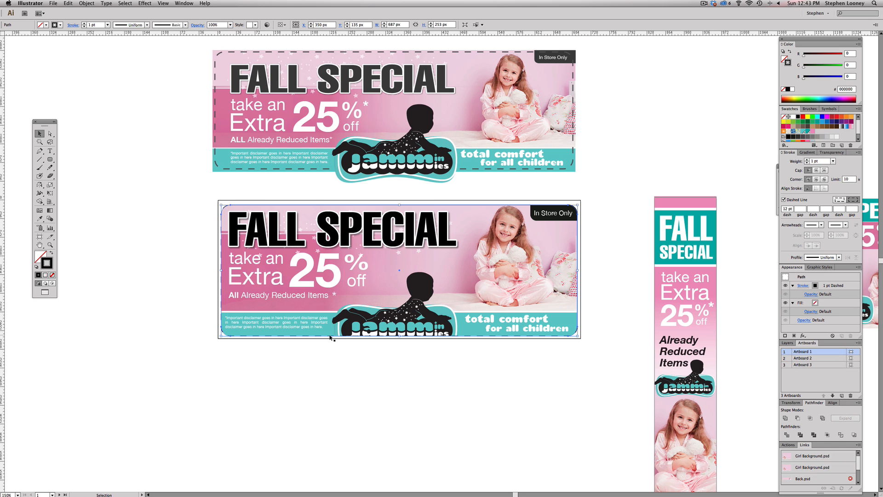
left_click_drag(331, 337, 334, 383)
key("super+z")
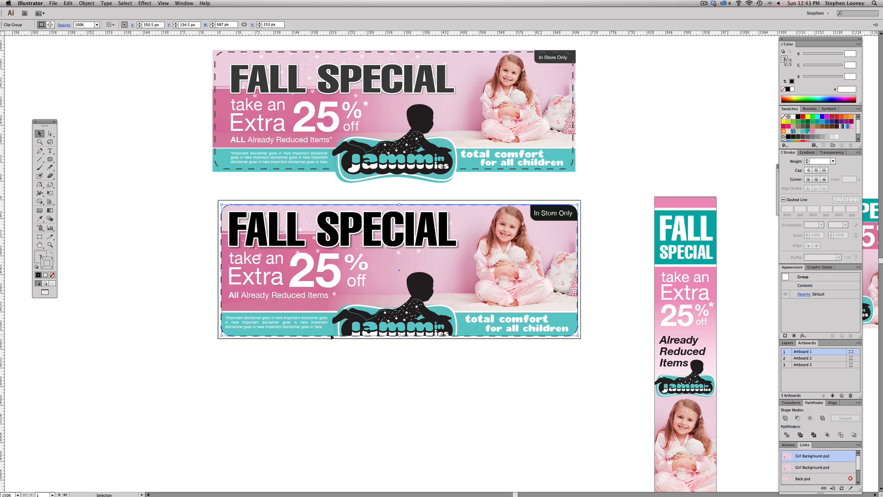
Step: Isolate the wide banner's clip group again and cut the jammin jammies logo out of it
left_click(361, 356)
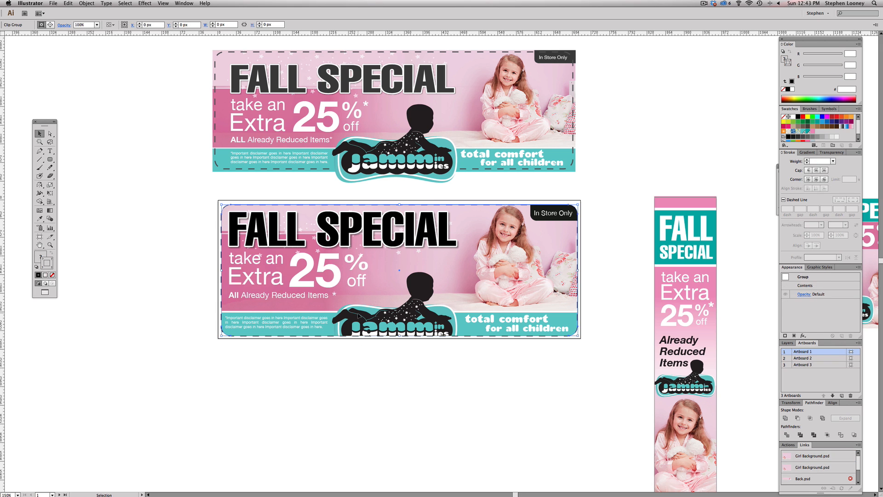
double_click(411, 322)
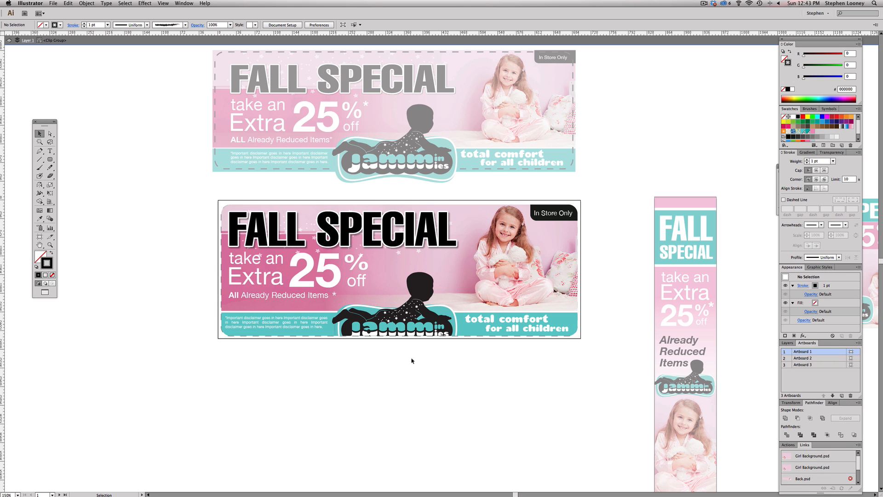
left_click(409, 325)
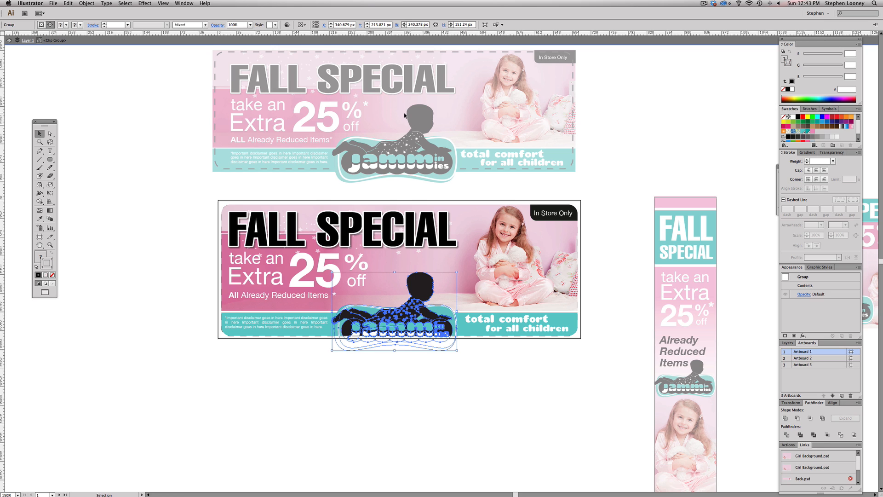
key("a")
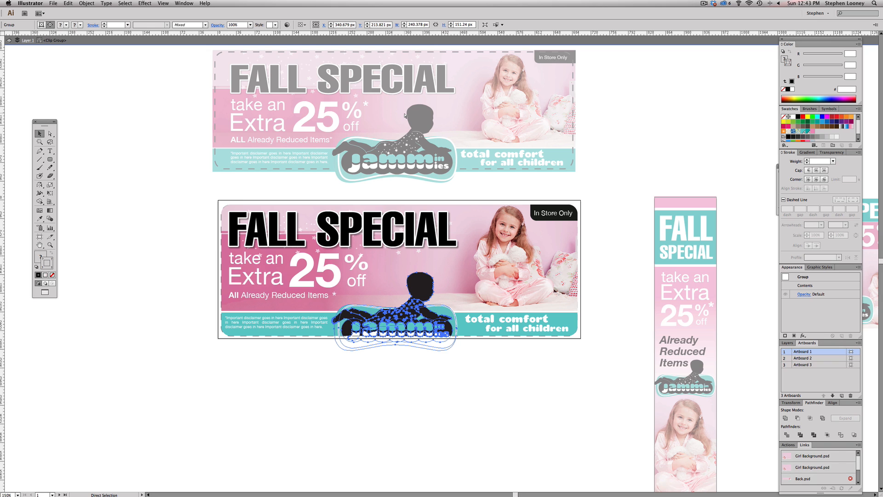
key("Delete")
key("v")
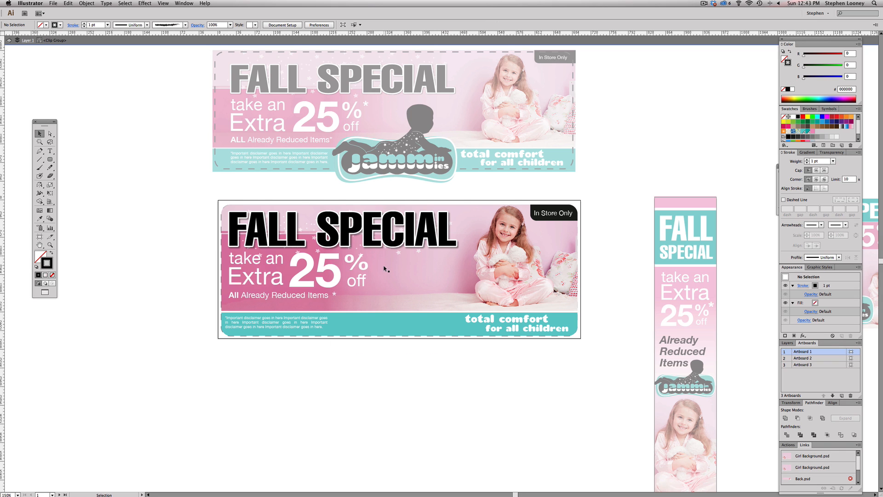
Step: Leave isolation mode and paste the jammin jammies logo in front at its original position on the wide banner
double_click(397, 360)
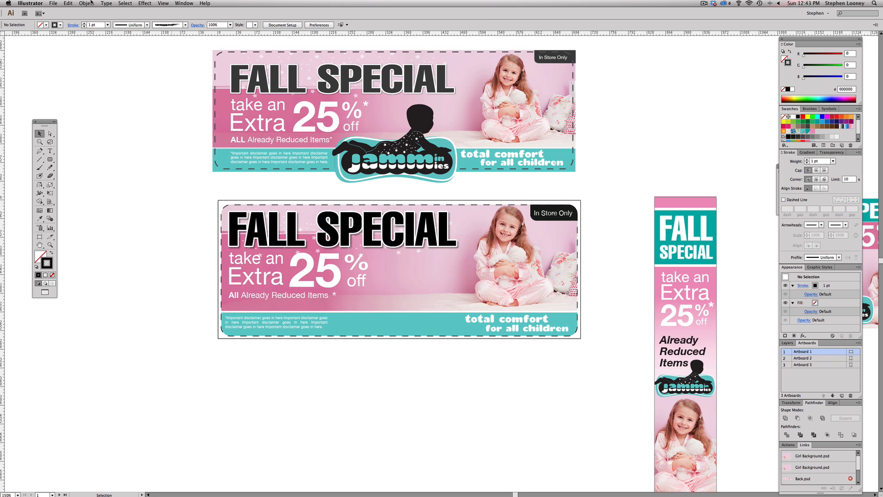
left_click(68, 4)
left_click(80, 52)
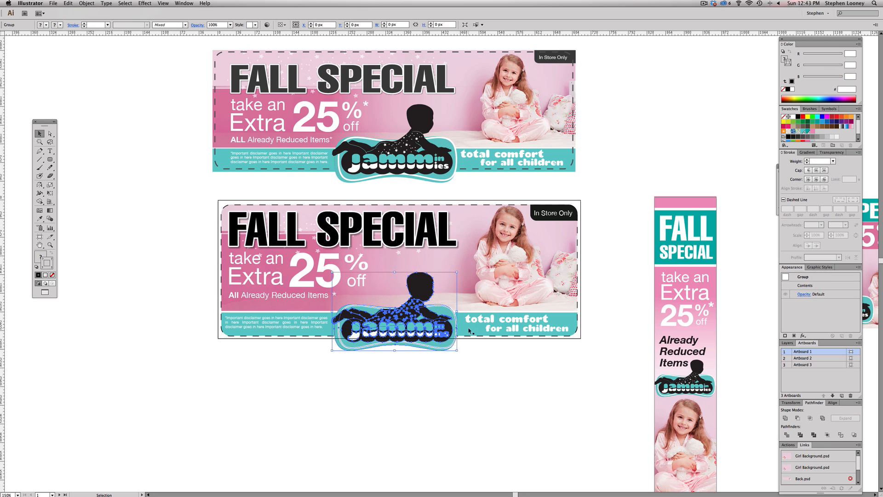
left_click(463, 401)
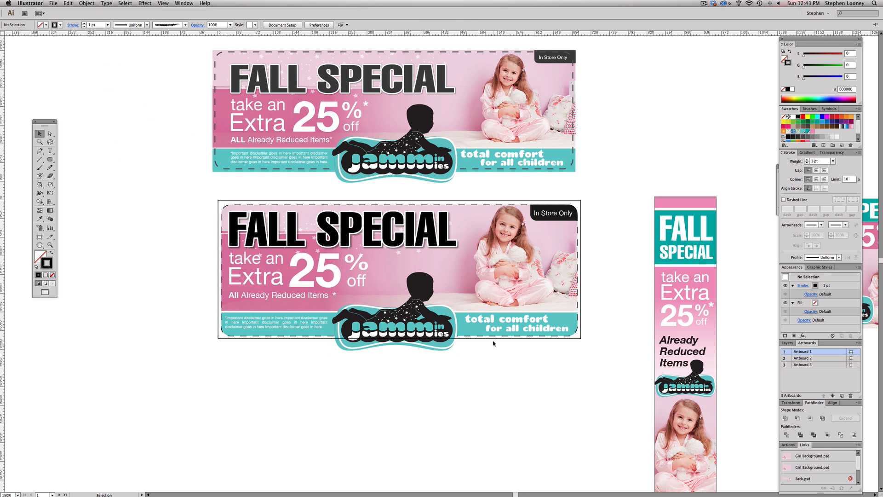
Step: Hide the artboard outlines to view the finished wide banner
left_click(163, 3)
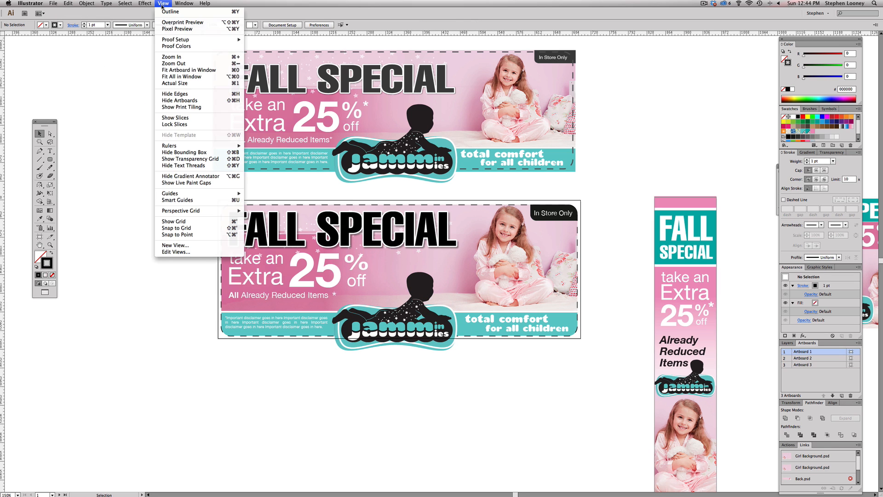
left_click(179, 100)
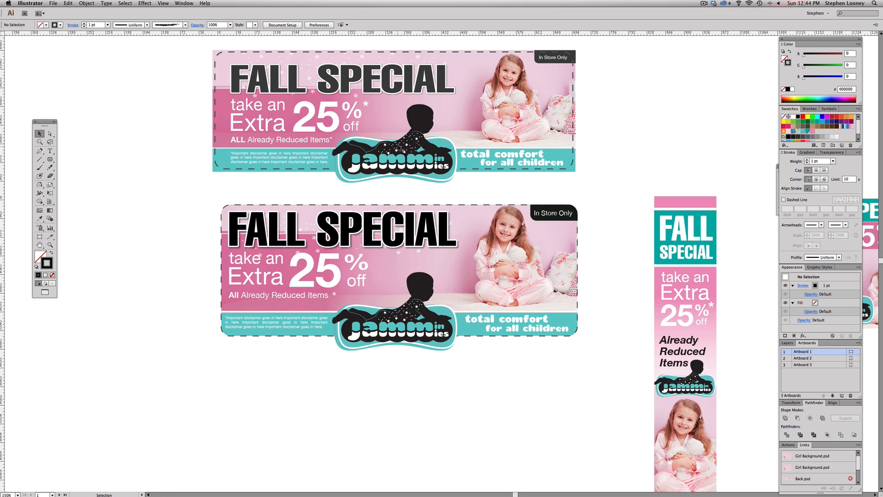
left_click(512, 262, "alt+super")
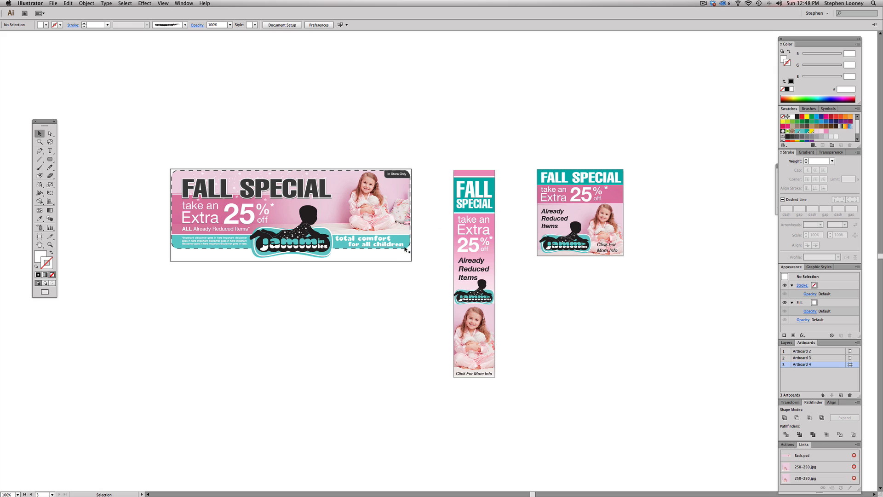
Step: Check how the active artboard switches between the tall, square and wide banners, ending on the wide coupon banner
left_click(490, 261)
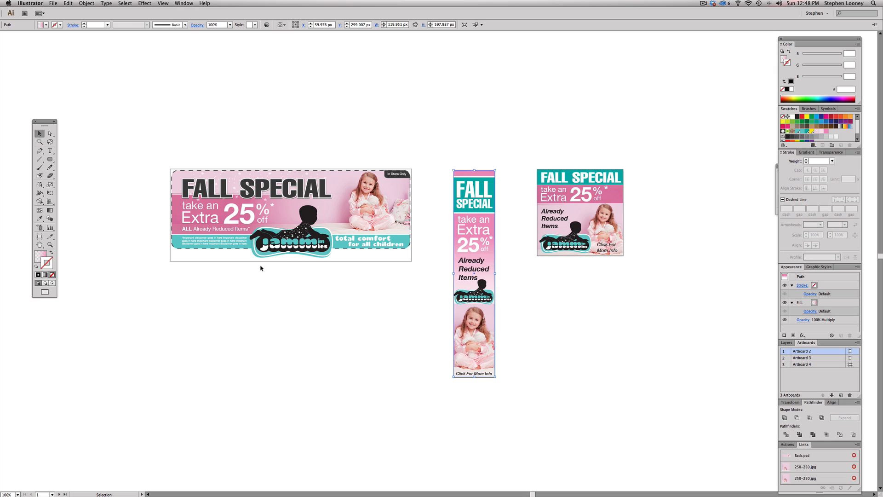
left_click(558, 317)
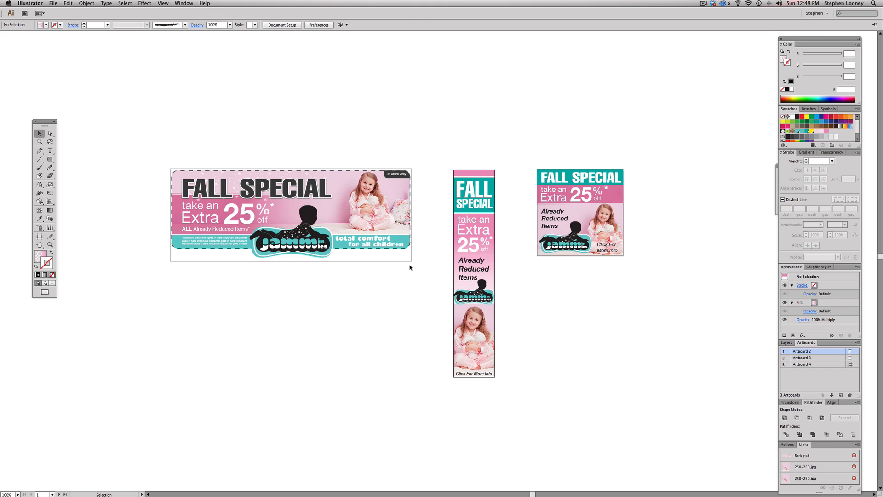
left_click(360, 260)
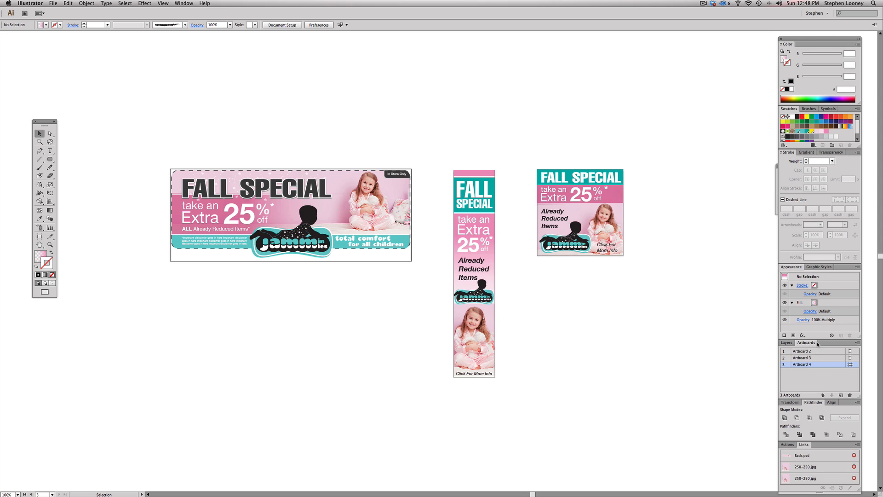
left_click(495, 264)
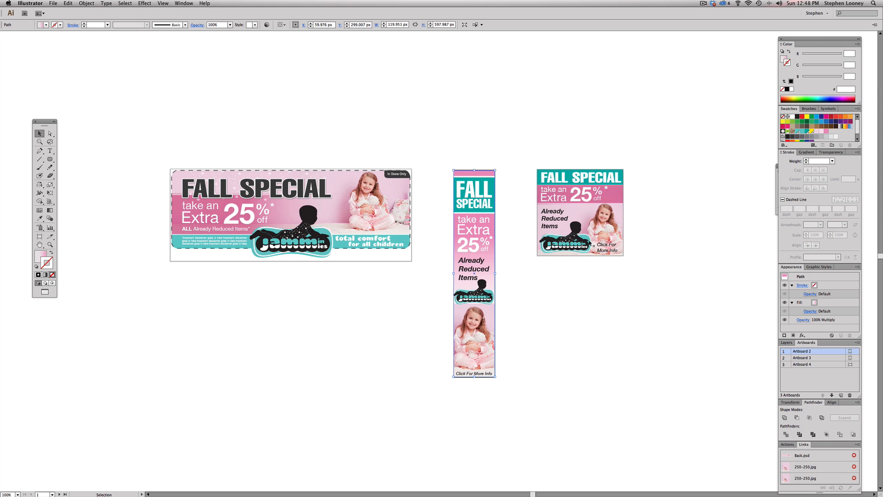
left_click(589, 243)
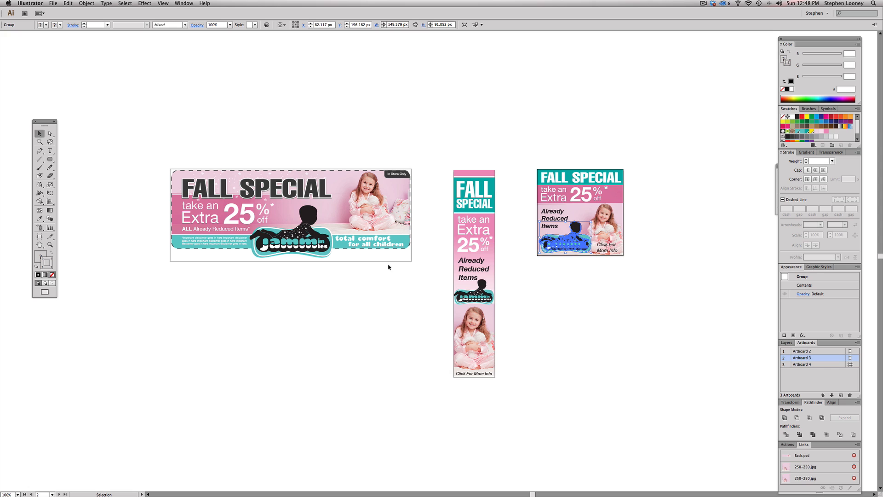
left_click(389, 289)
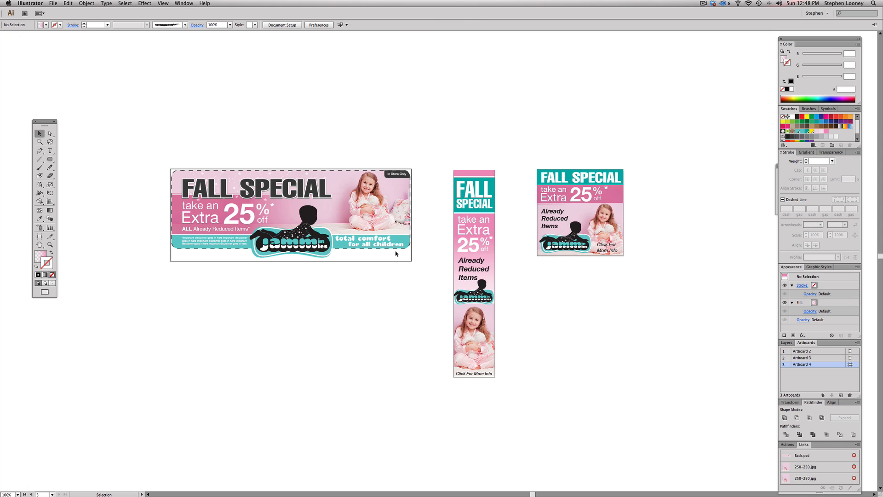
Step: Set the wide coupon banner's Save for Web format to PNG-24 with transparency on
left_click(53, 4)
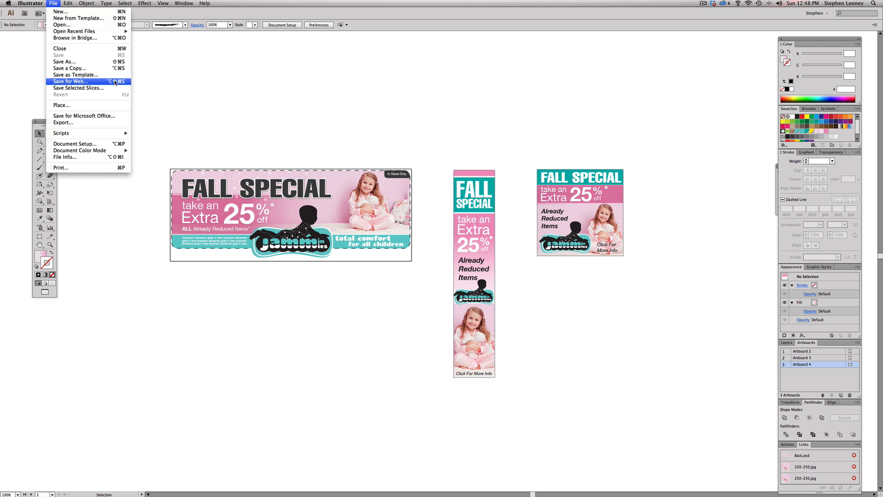
left_click(68, 82)
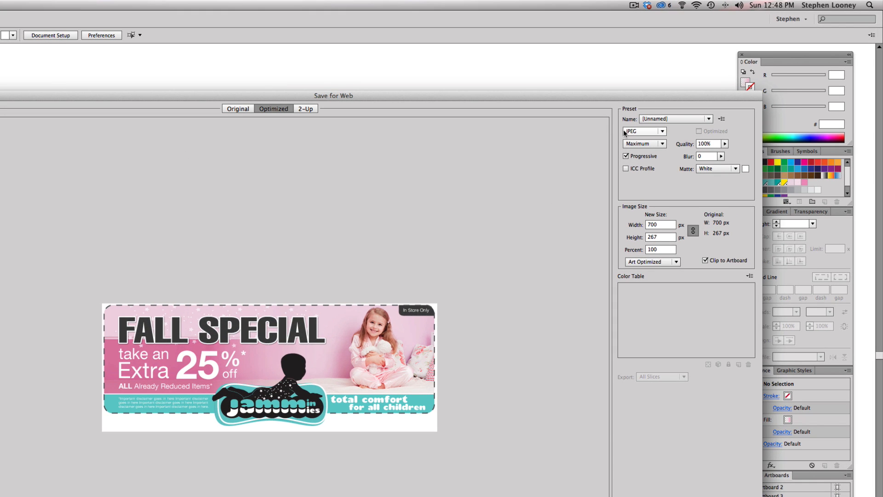
left_click(638, 133)
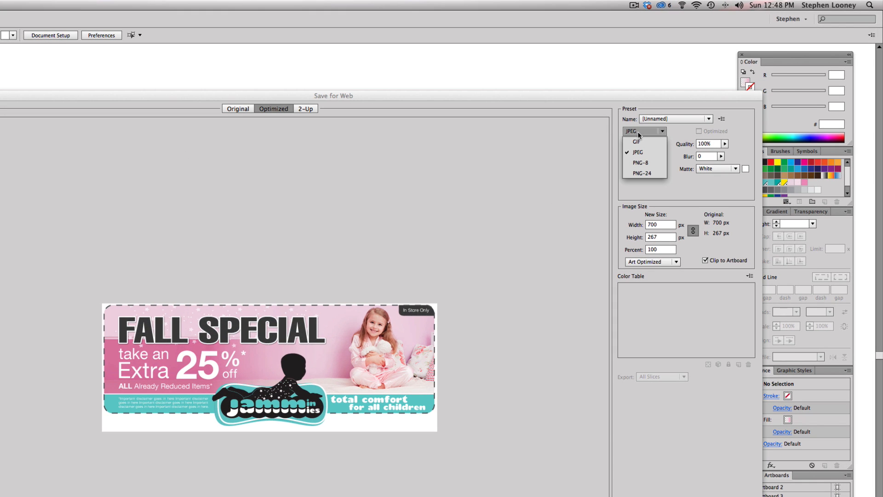
left_click(637, 173)
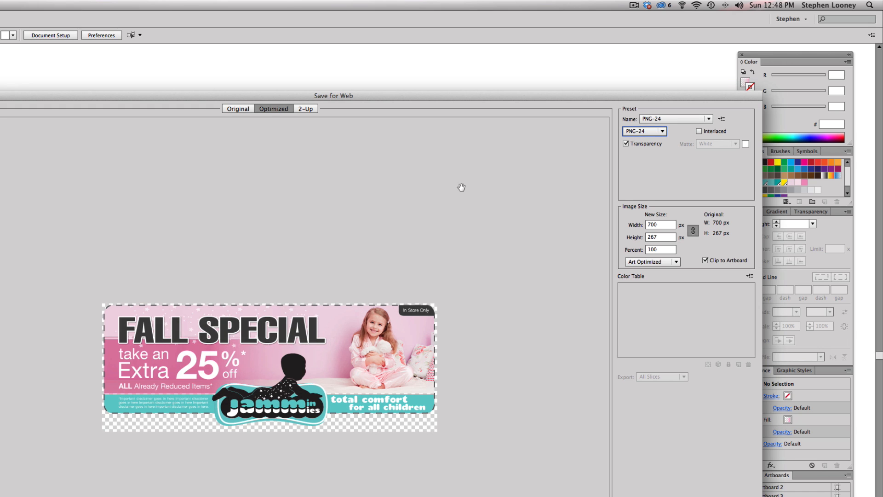
left_click(626, 143)
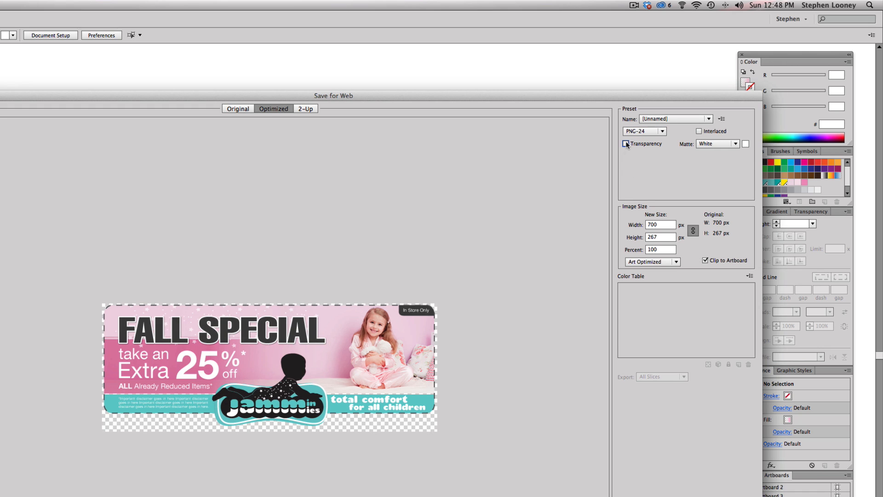
left_click(626, 143)
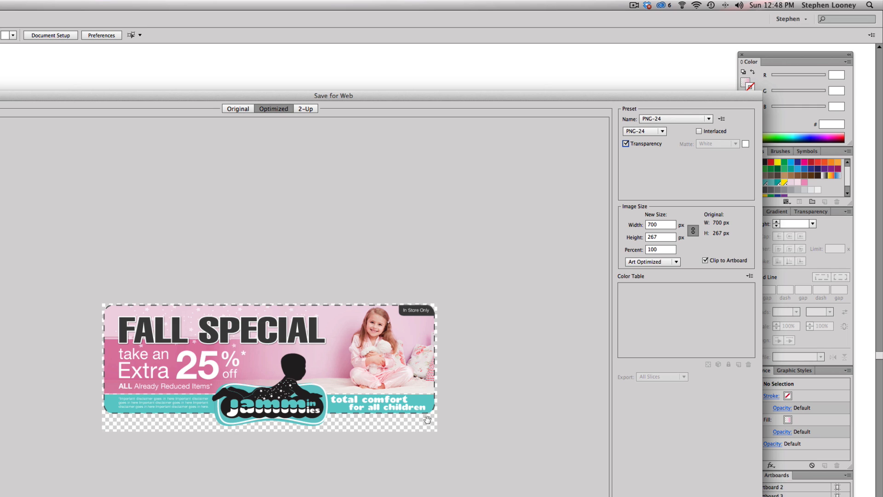
Step: Save the optimized wide banner image on the Desktop as Coupon Banner
key("Return")
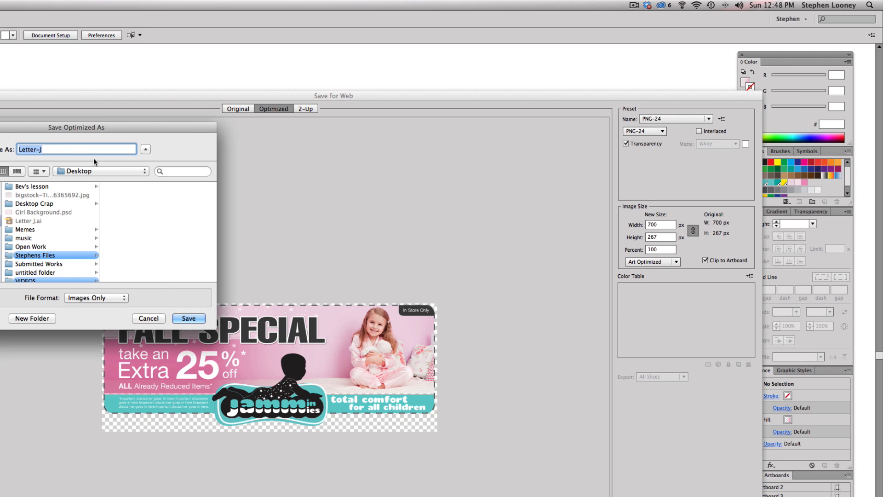
type("L")
key("BackSpace")
type("Cpo")
key("BackSpace")
key("BackSpace")
type("oupon Banner")
key("Return")
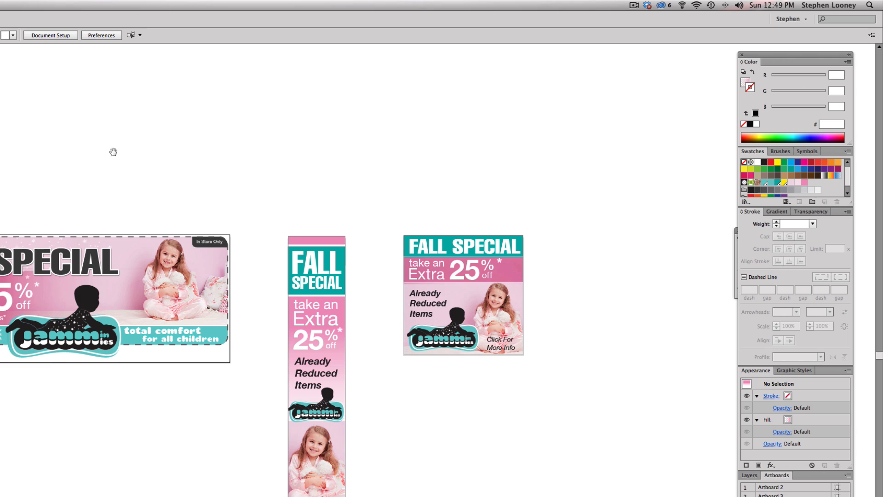
Step: Export the tall banner's artboard for the web as a PNG-24 without transparency, saved on the Desktop as Skyscraper Banner
left_click(318, 242)
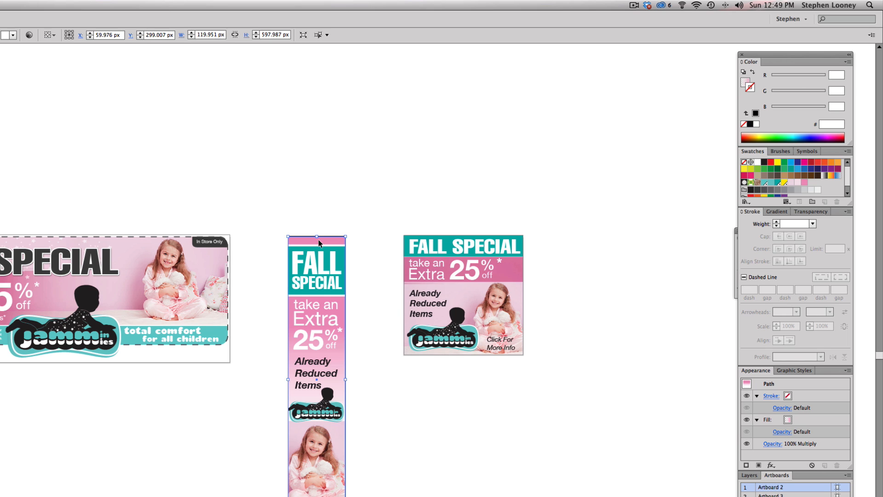
key("super+alt+shift+s")
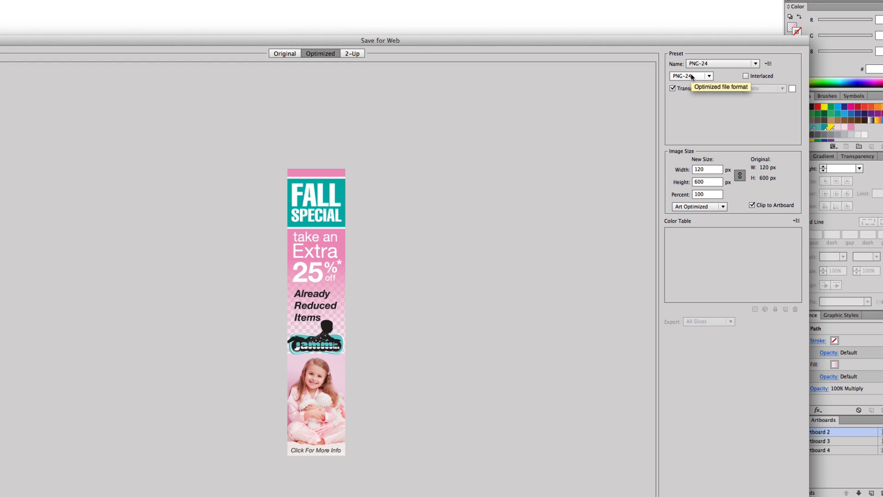
left_click(691, 77)
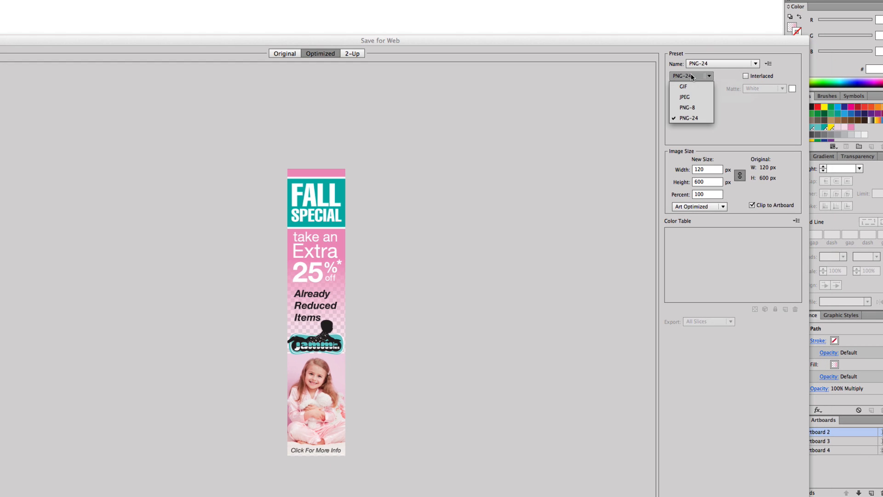
left_click(740, 97)
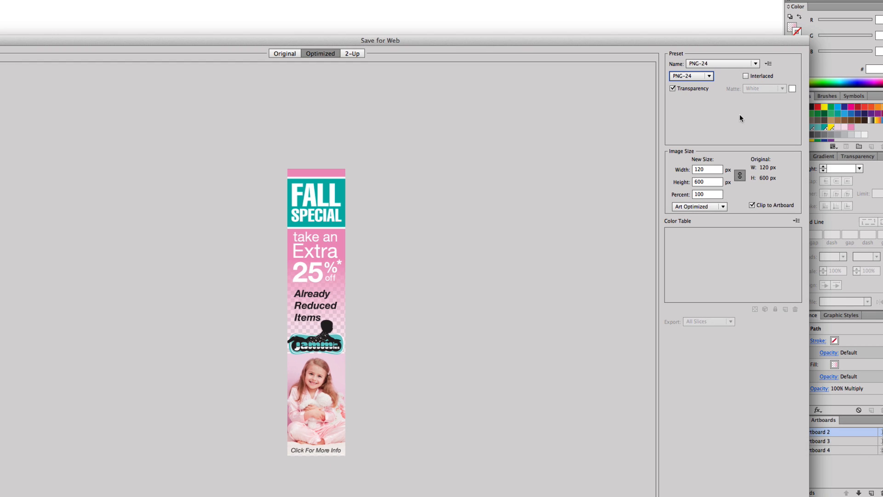
left_click(673, 88)
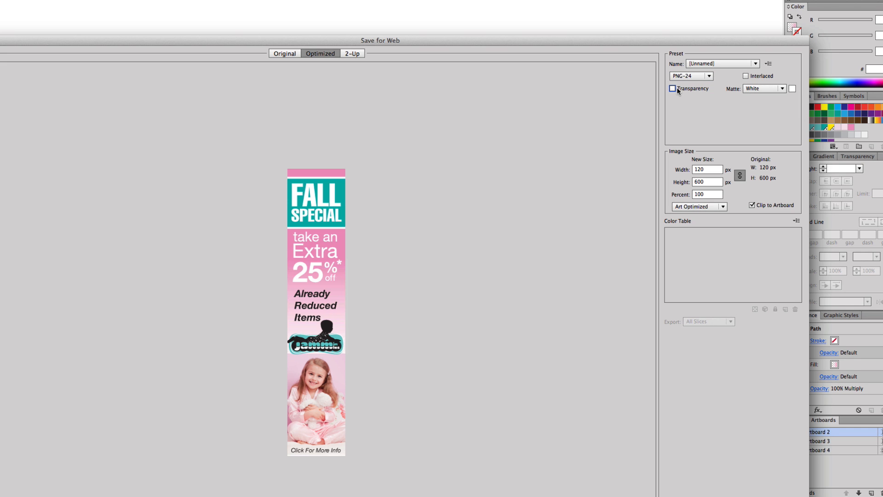
key("Return")
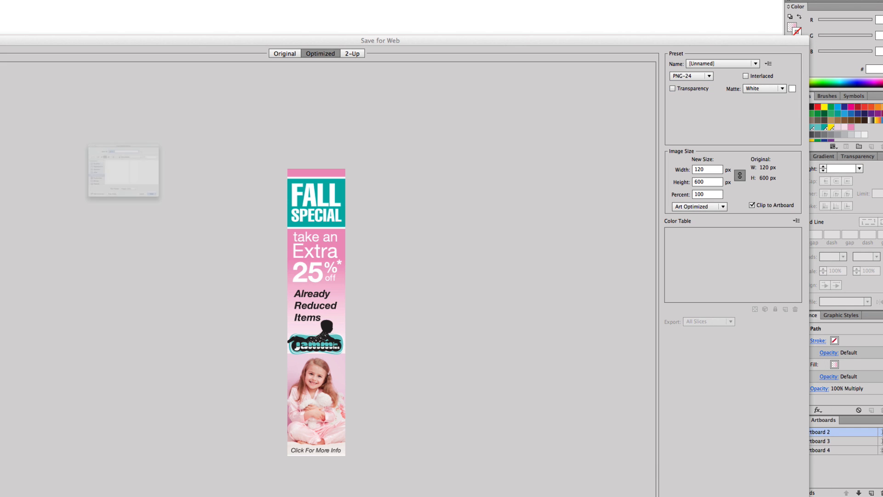
type("Skyscraper Banner")
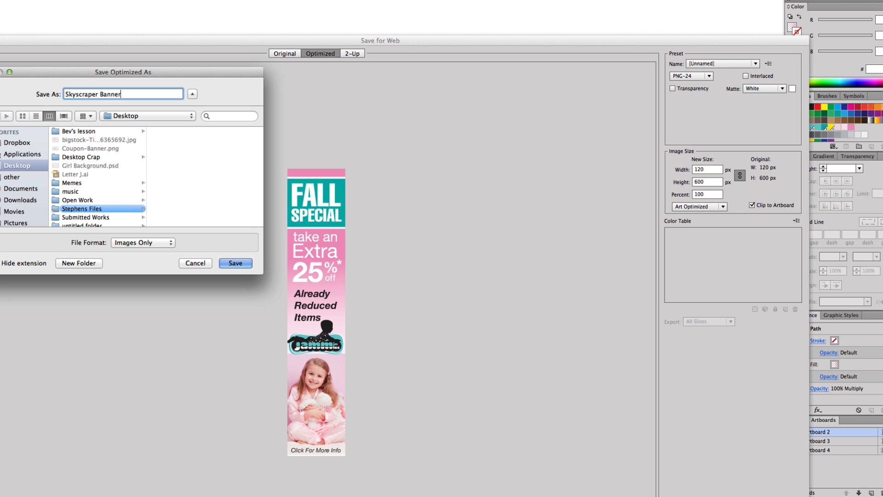
key("Return")
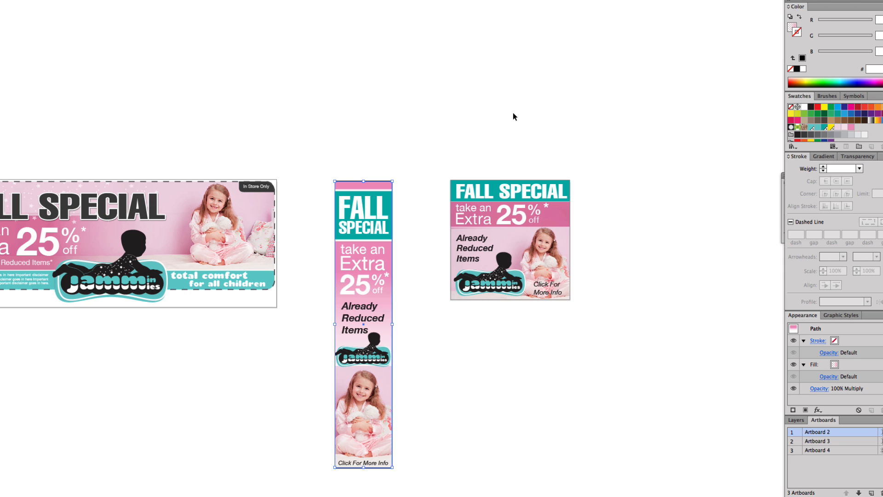
Step: Export the square banner's artboard for the web as a PNG-24 without transparency, named 250x250
left_click(484, 183)
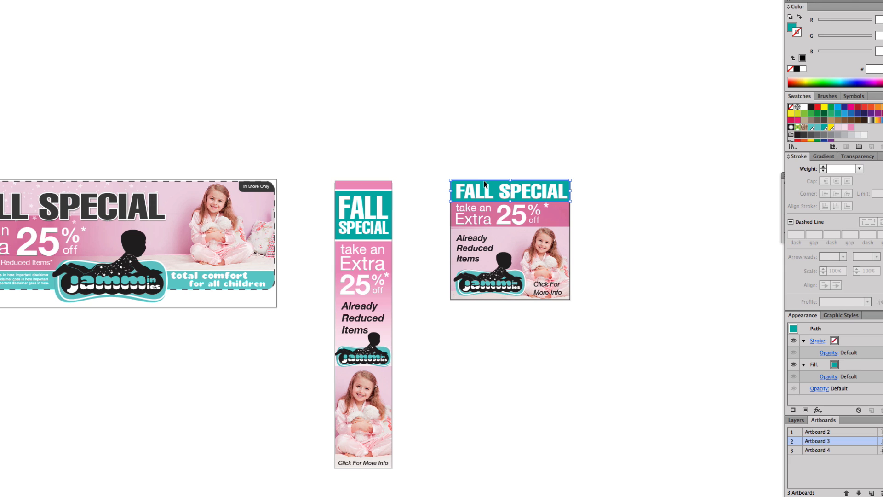
key("ctrl+alt+shift+s")
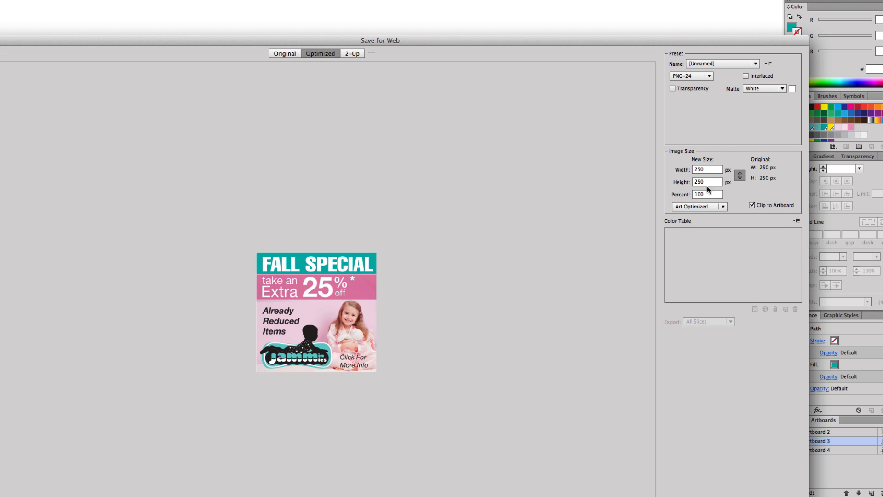
key("Return")
type("250x250")
key("Return")
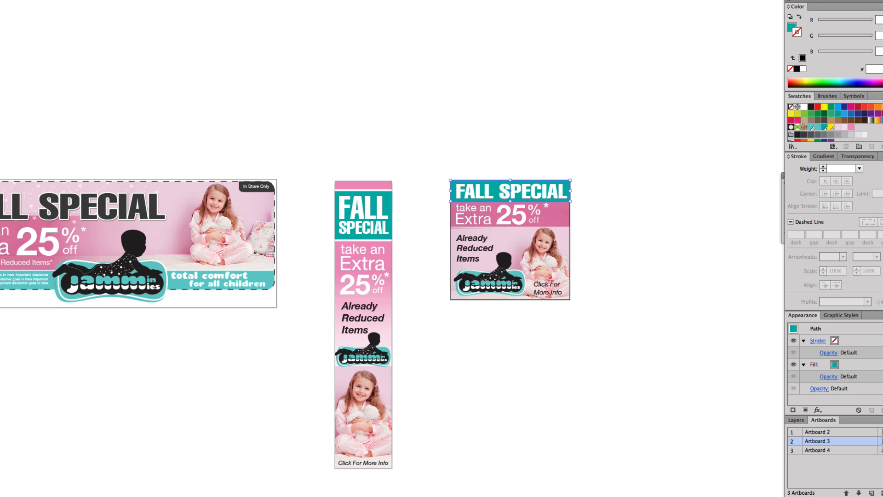
Step: Show the desktop and open Coupon-Banner.png, 250x250.png and Skyscraper-Banner.png in Preview to check the exports
key("F12")
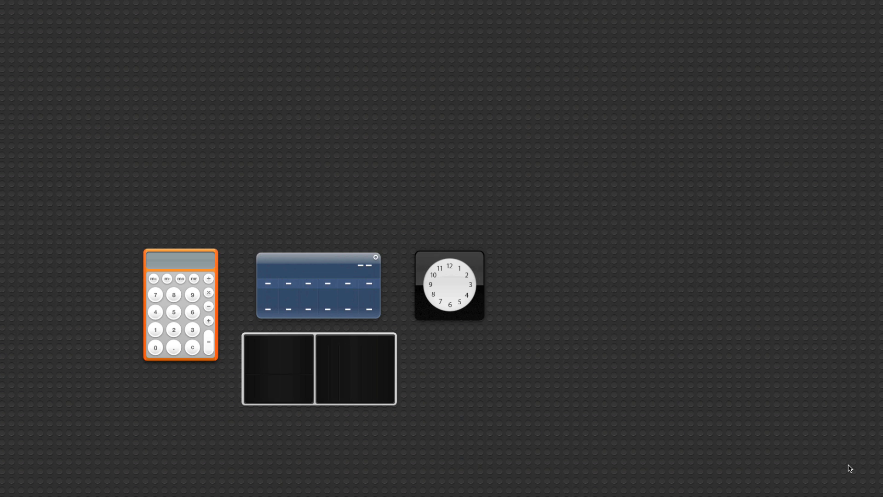
key("F12")
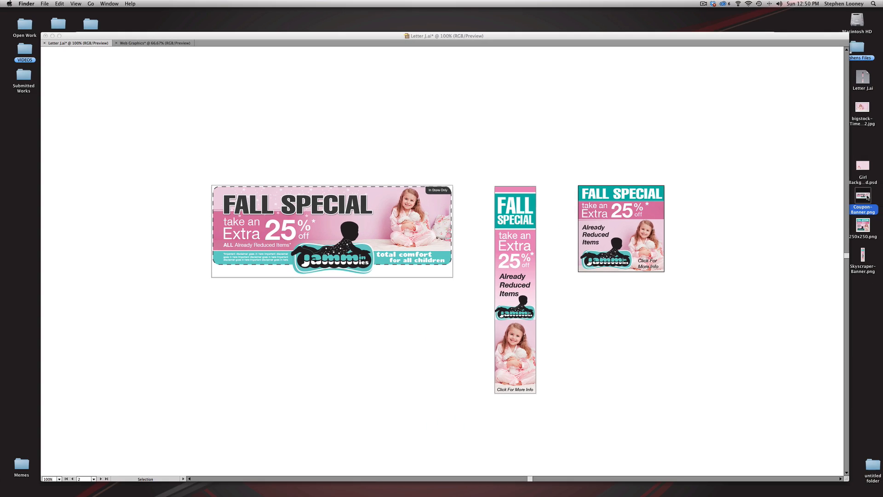
double_click(863, 197)
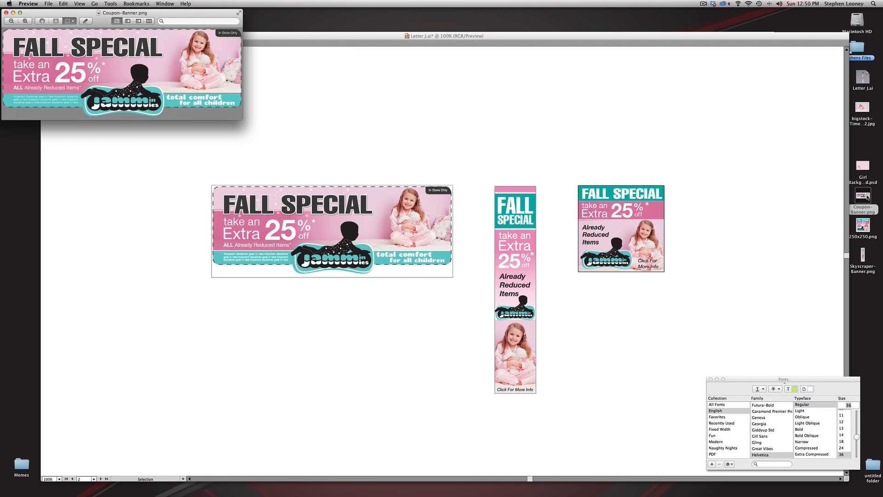
double_click(862, 225)
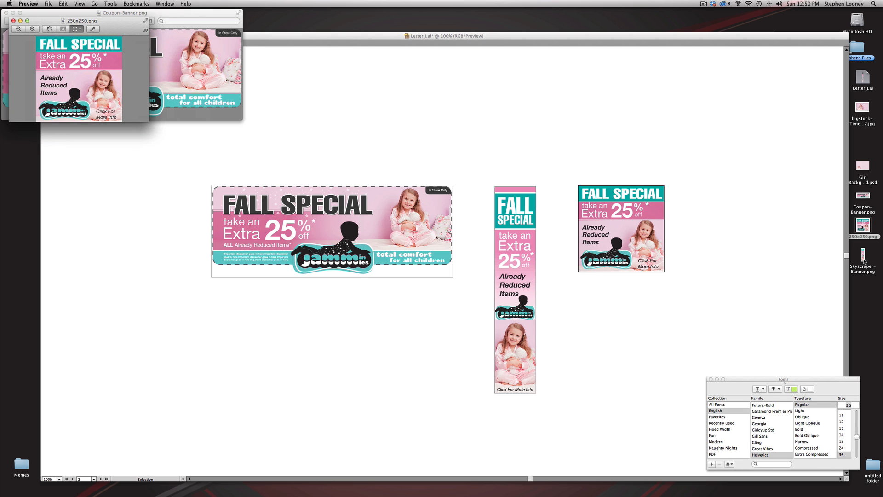
double_click(863, 258)
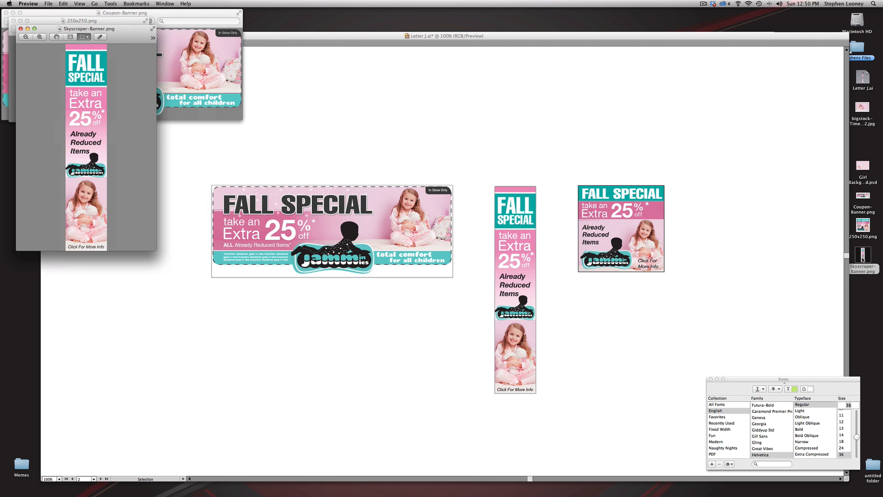